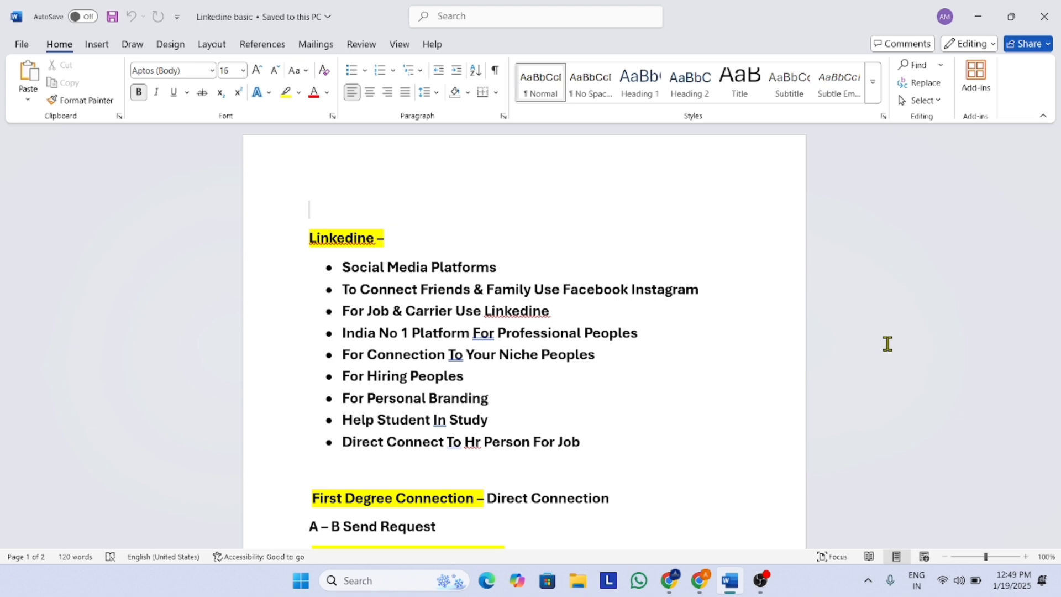
Read through the notes on LinkedIn's uses, first to third degree connections, the InMail feature and networks.
scroll(887, 343, down, 2)
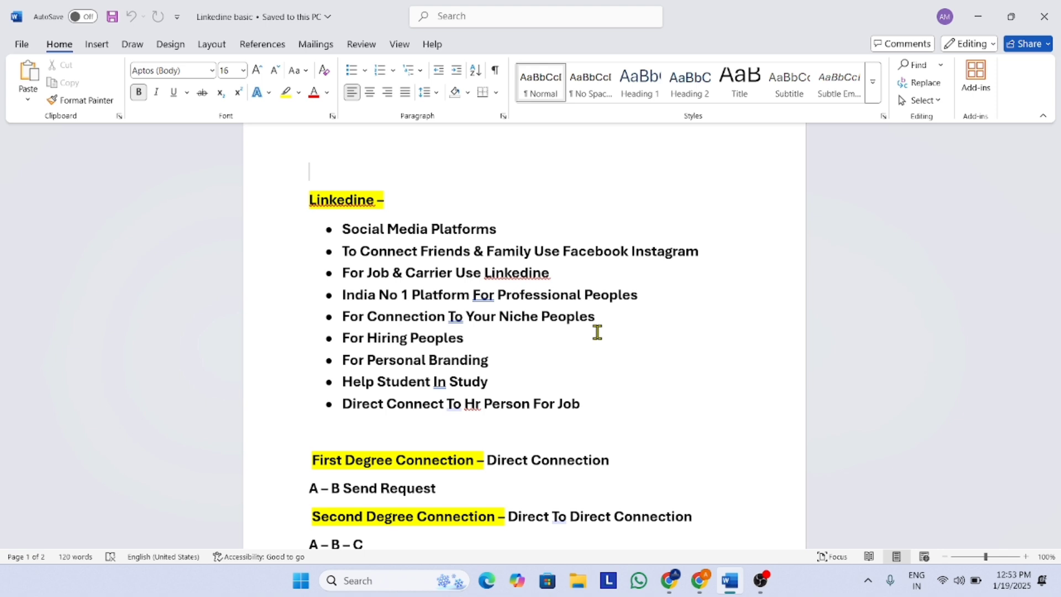
scroll(597, 332, down, 5)
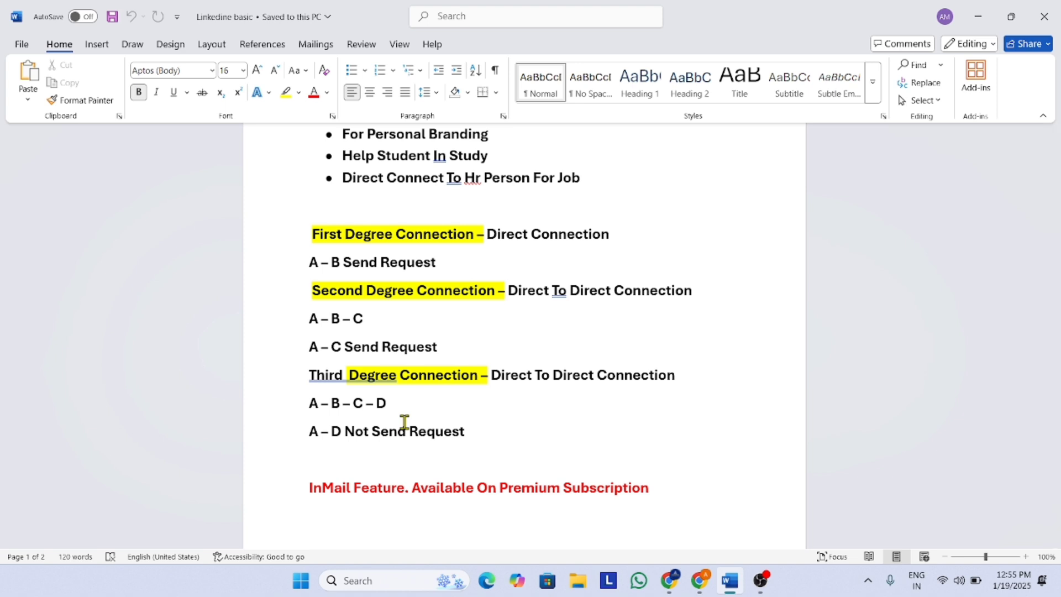
scroll(496, 327, down, 3)
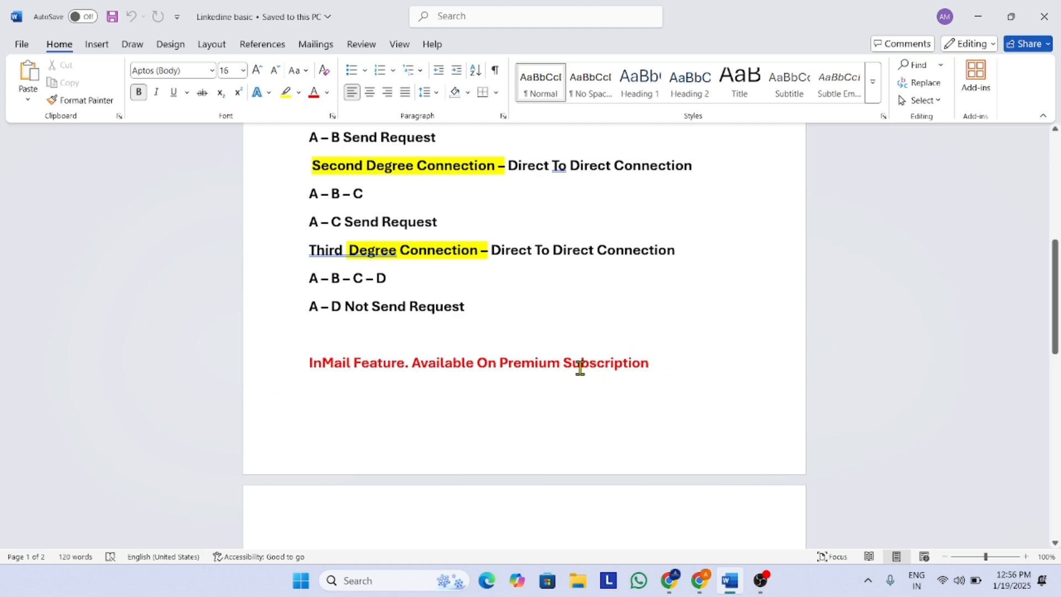
scroll(581, 366, up, 4)
scroll(580, 366, down, 1)
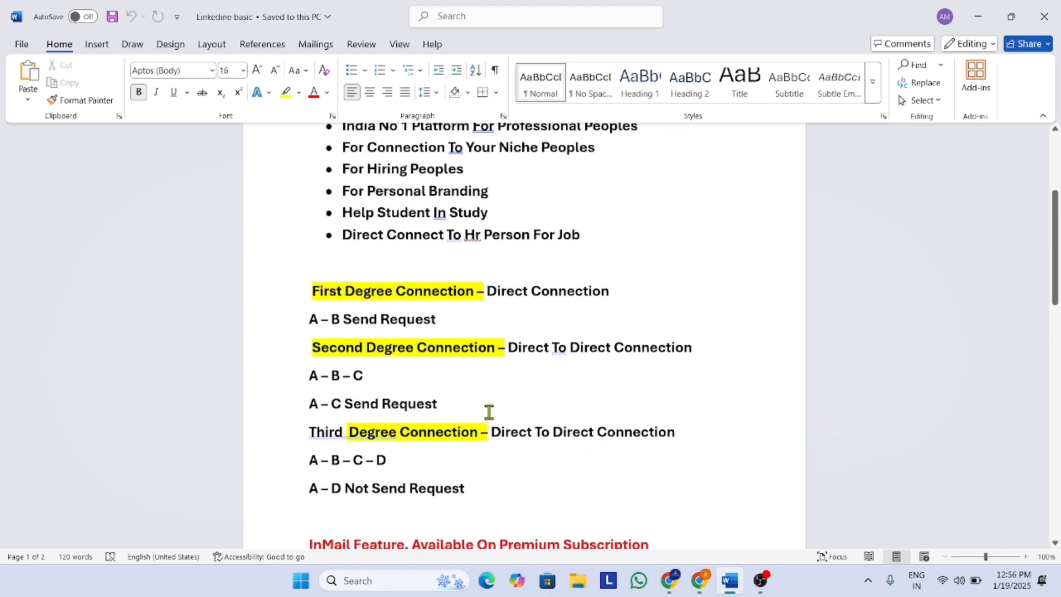
scroll(489, 412, down, 2)
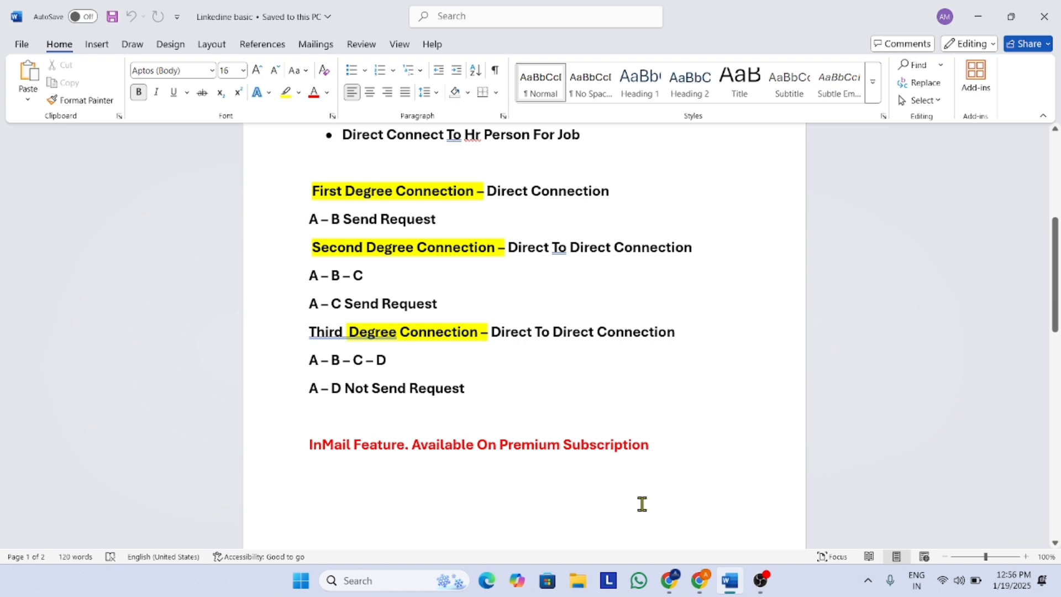
scroll(642, 504, down, 6)
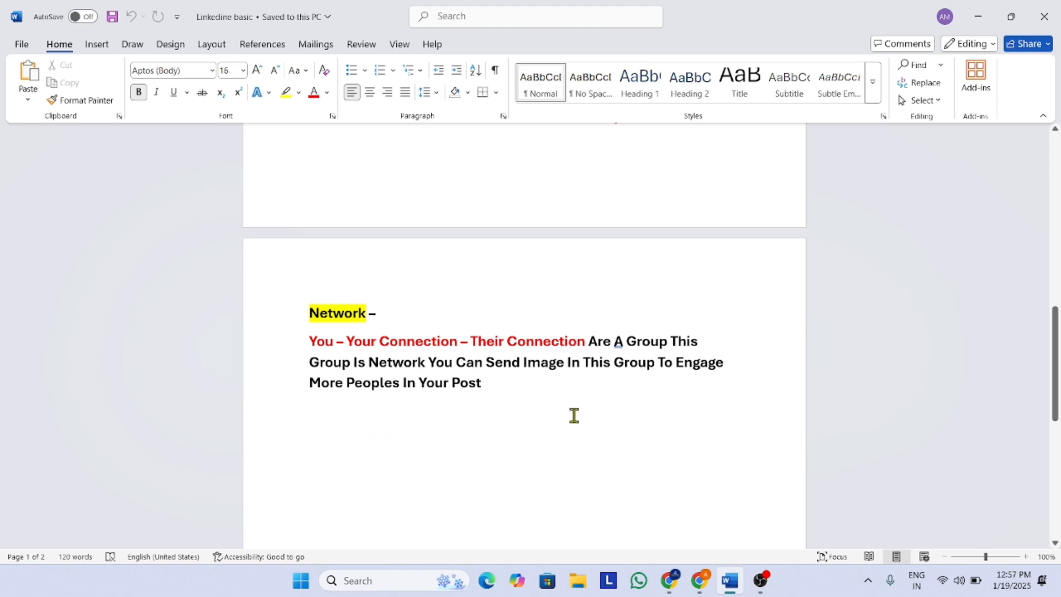
scroll(574, 416, up, 9)
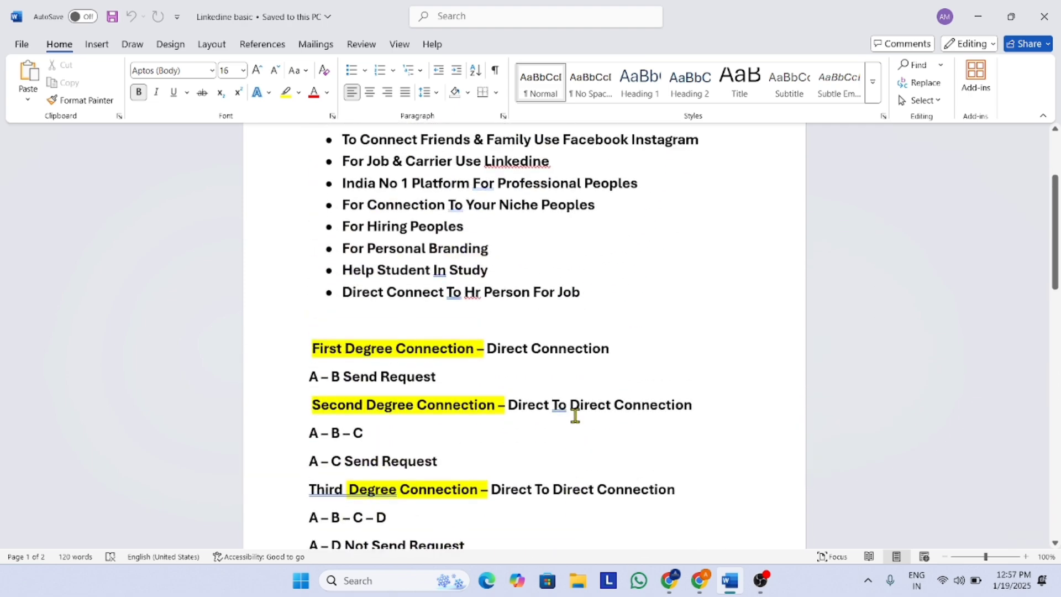
scroll(575, 416, up, 3)
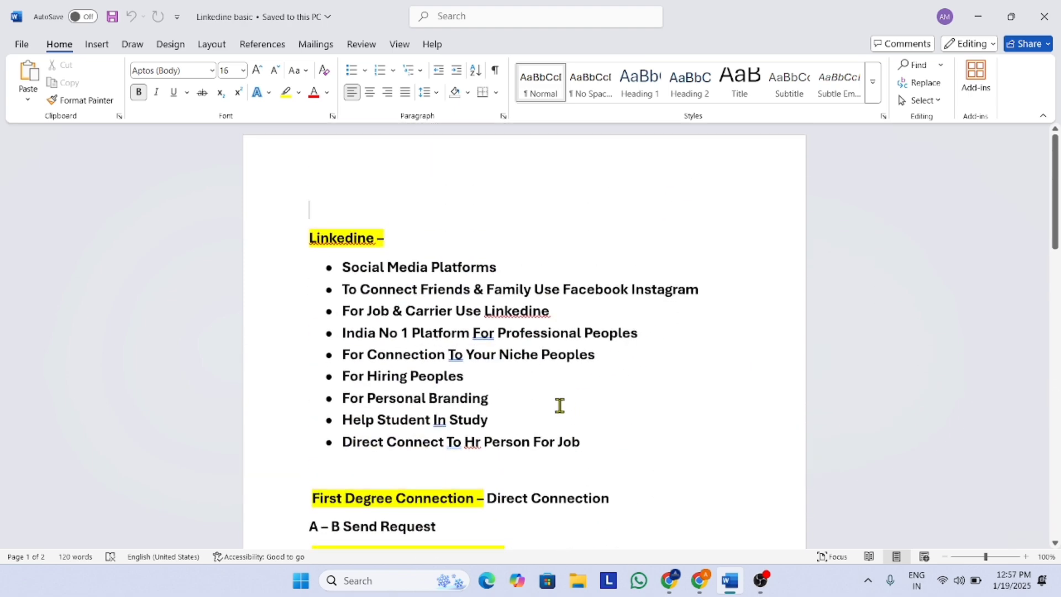
scroll(560, 405, down, 7)
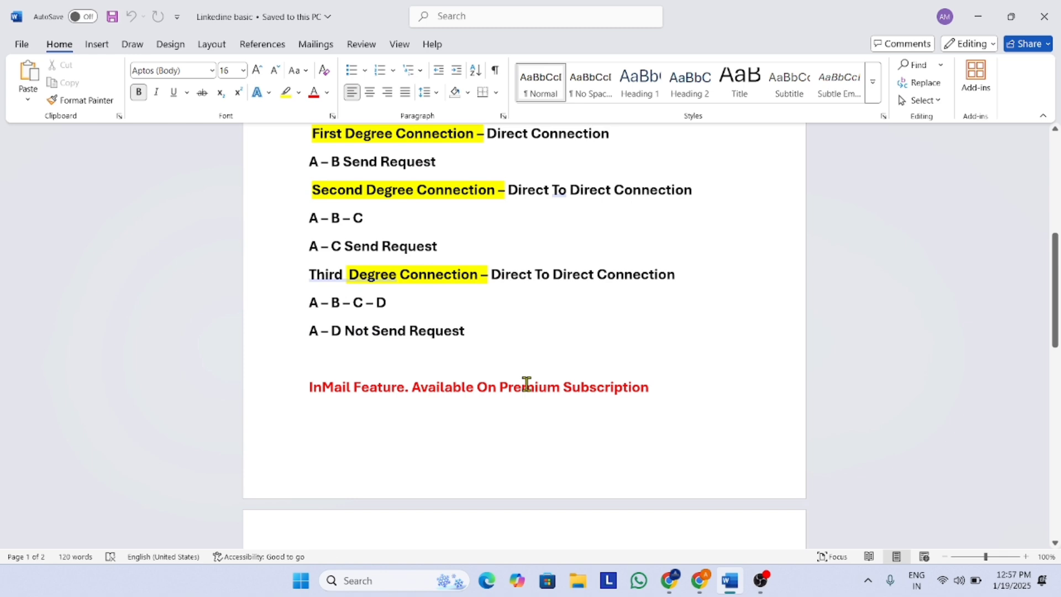
Switch from the Word notes to Chrome and search Google for "linkdine".
key(alt+F4)
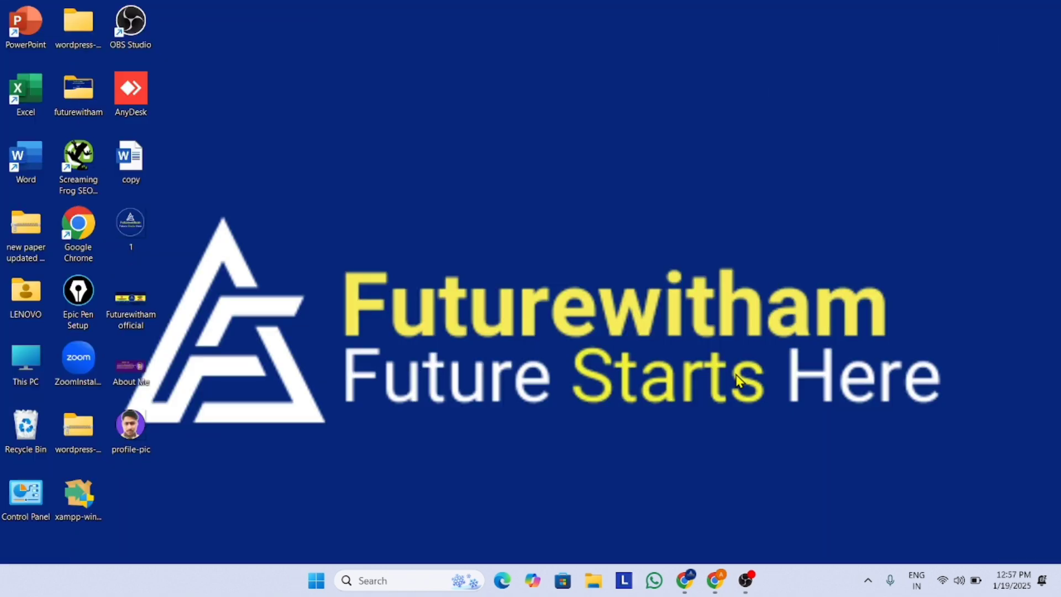
click(713, 580)
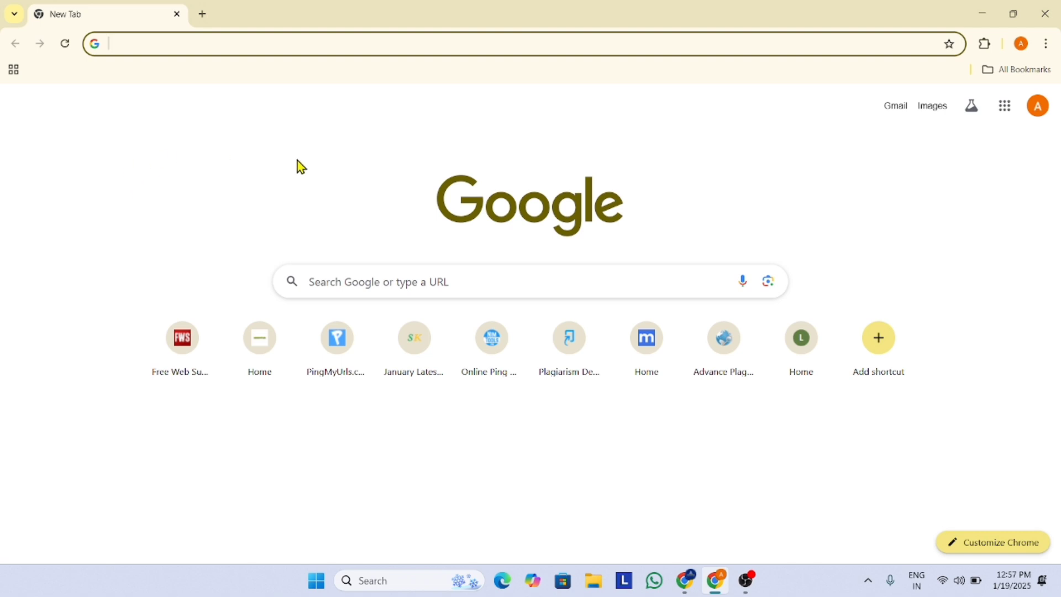
click(239, 44)
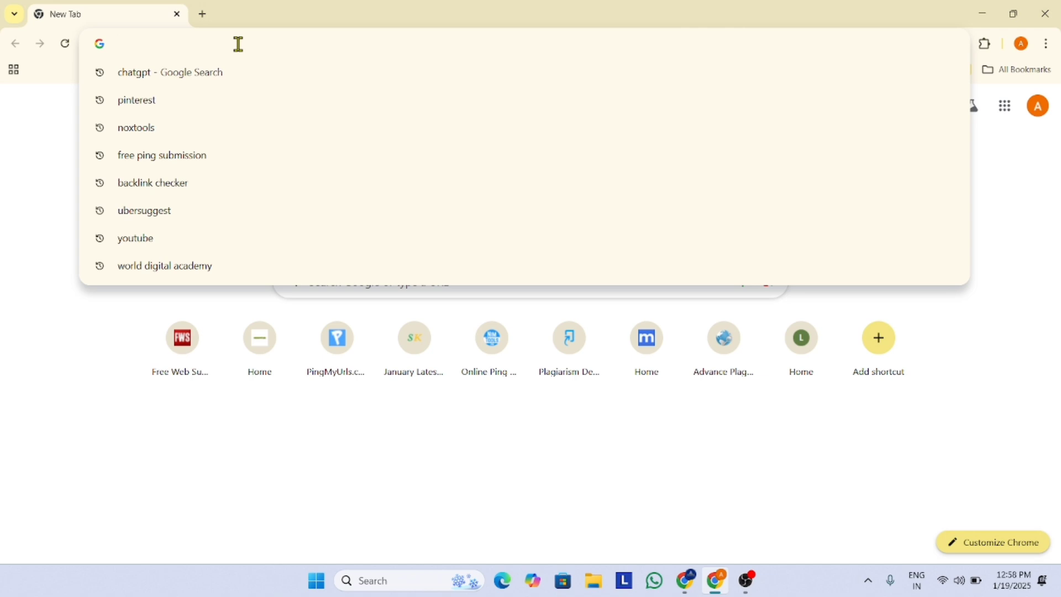
text(ki)
key(BackSpace)
key(BackSpace)
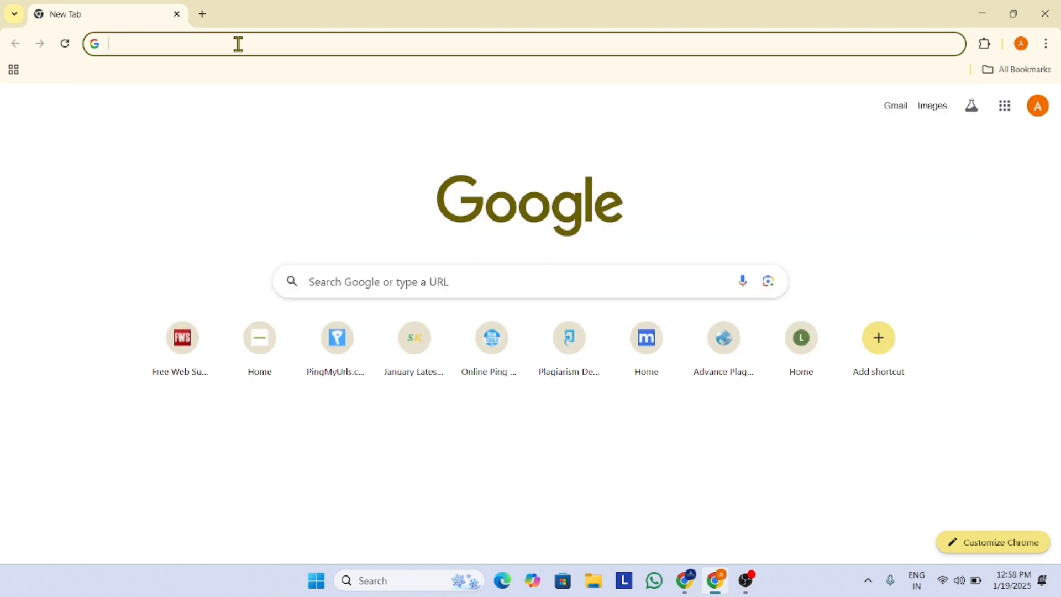
text(linkd)
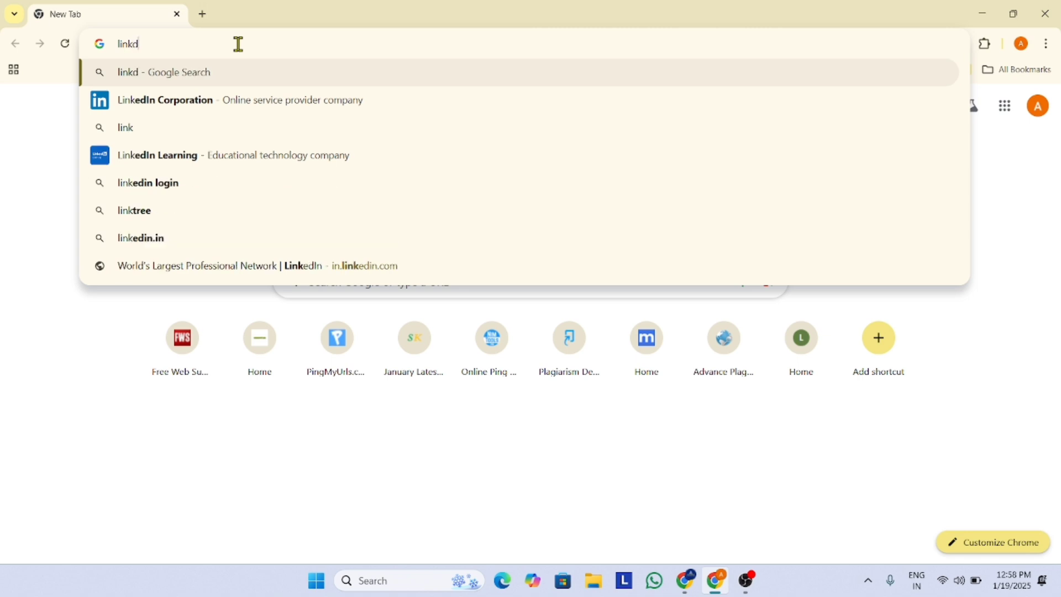
text(ine)
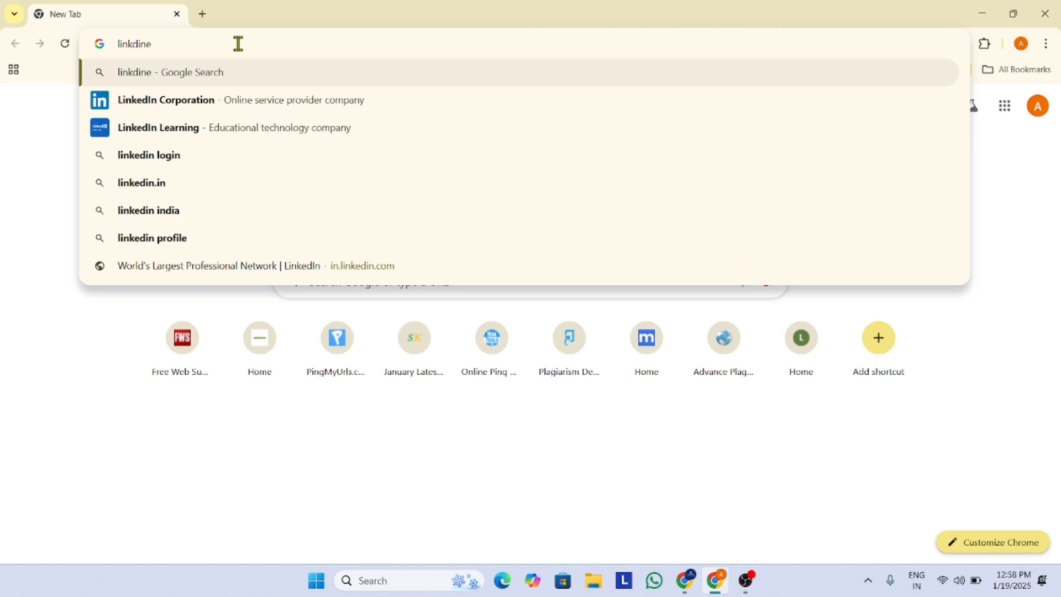
click(201, 81)
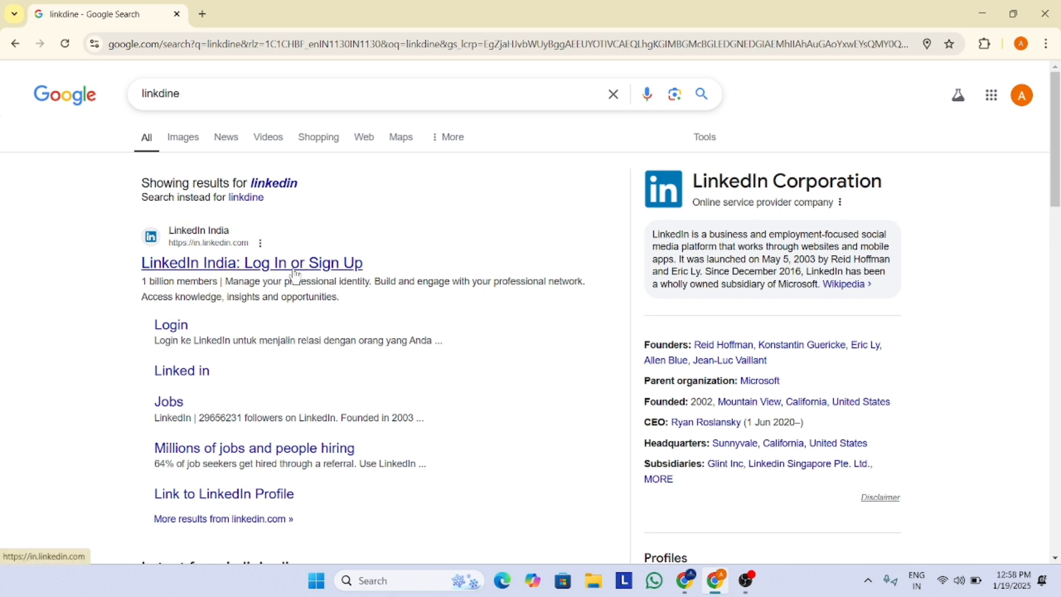
Open the LinkedIn India site and continue with the listed Google account, confirming the sign-in.
click(323, 264)
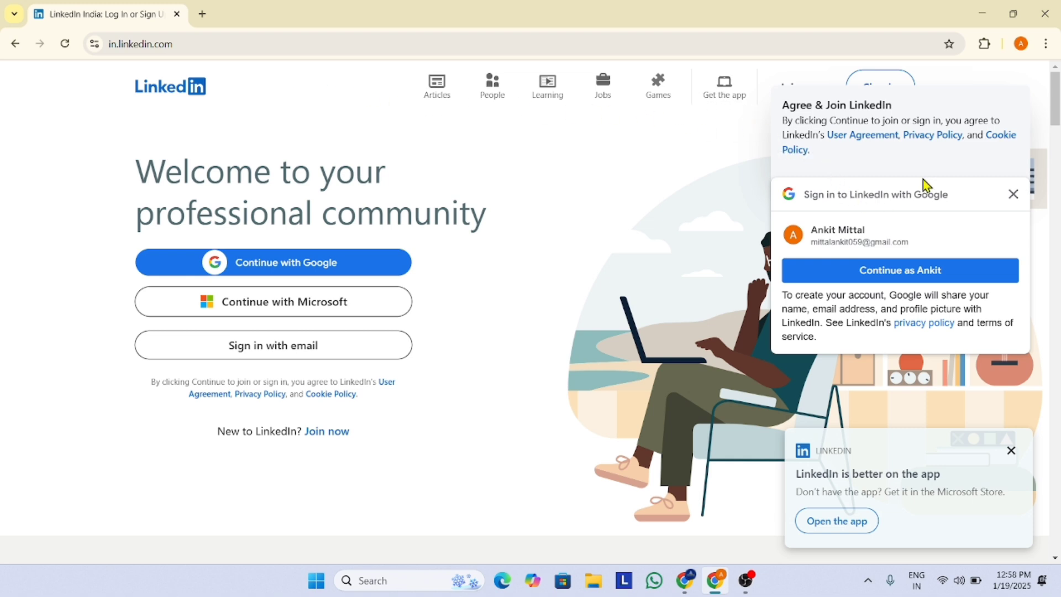
click(1014, 194)
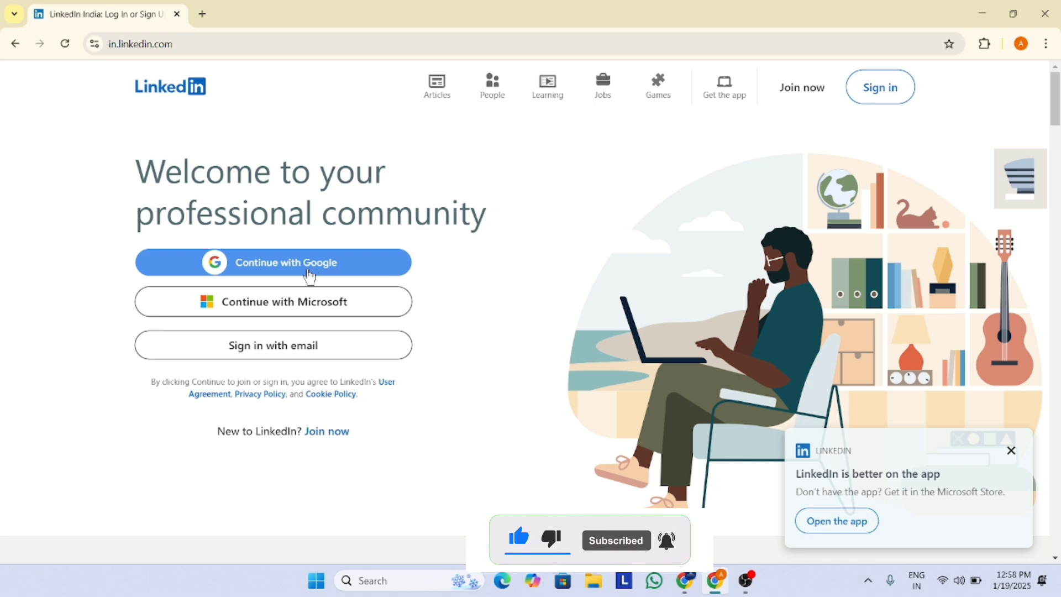
click(327, 271)
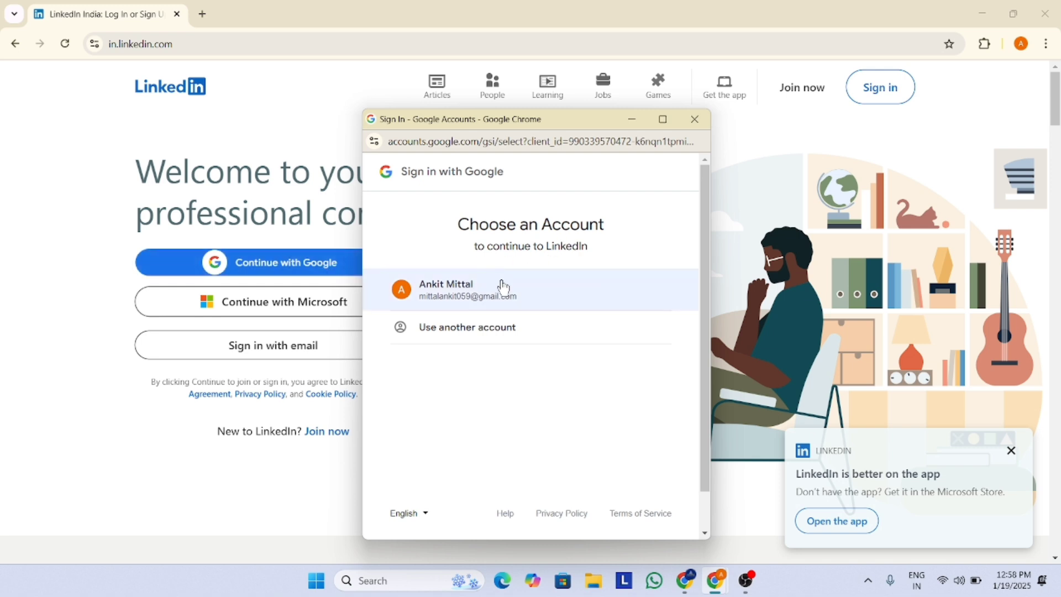
click(540, 297)
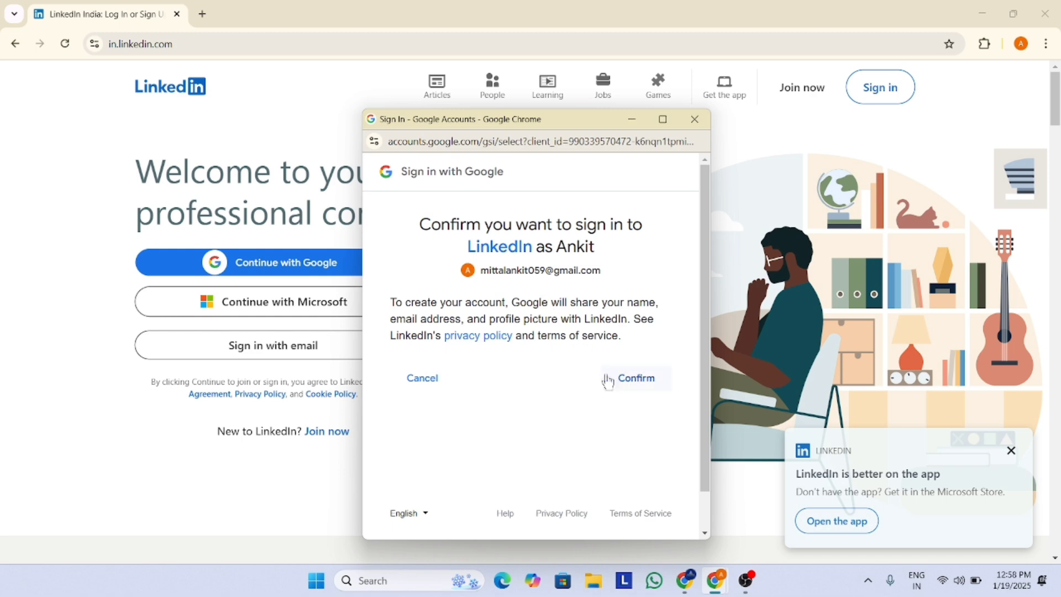
click(630, 386)
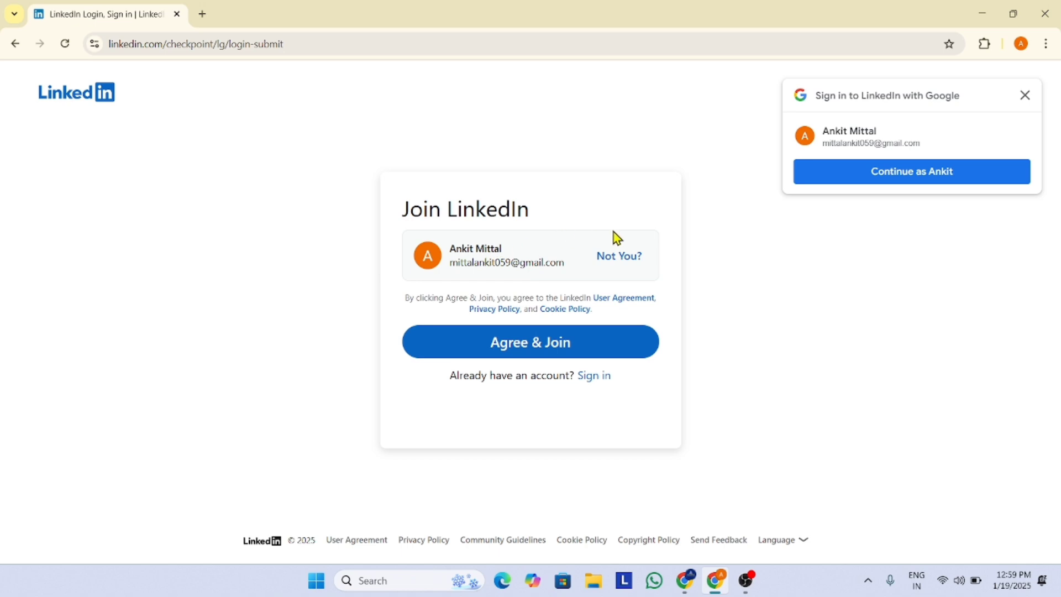
Agree to join LinkedIn and complete the security check by picking the animal image that is the correct way up.
click(540, 341)
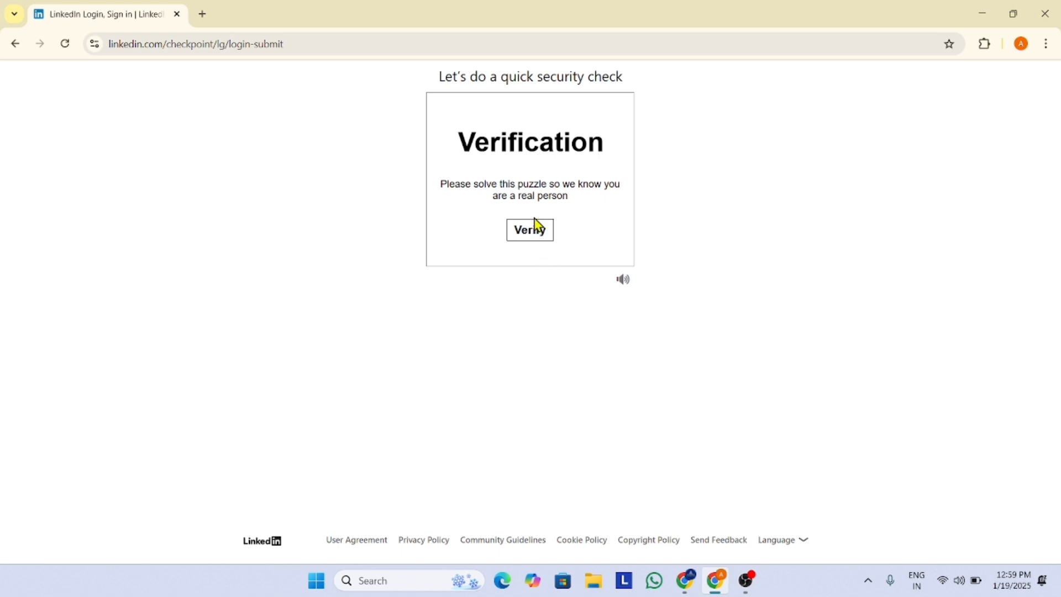
click(539, 245)
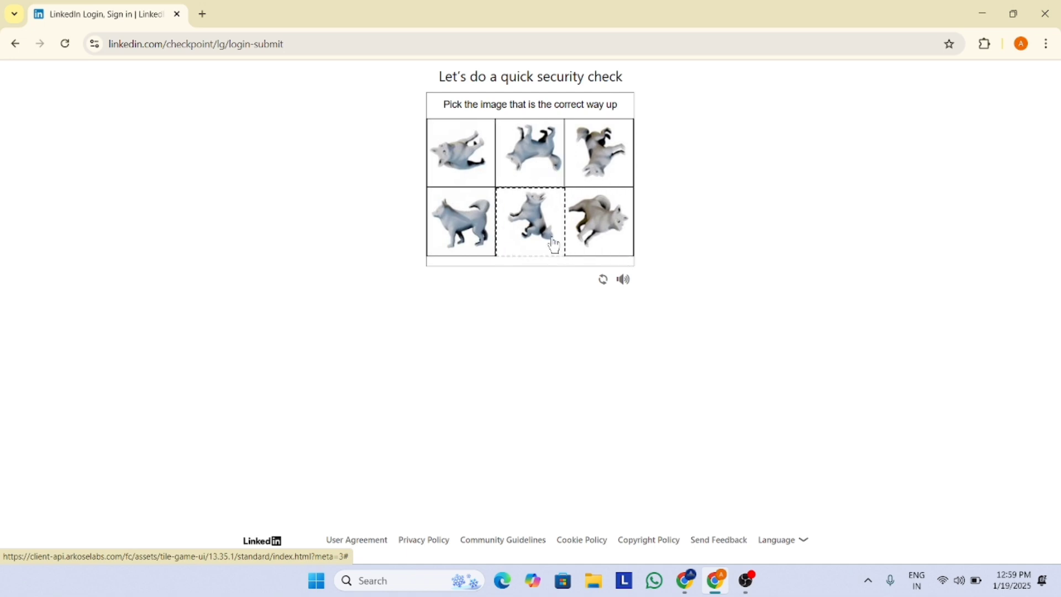
click(463, 244)
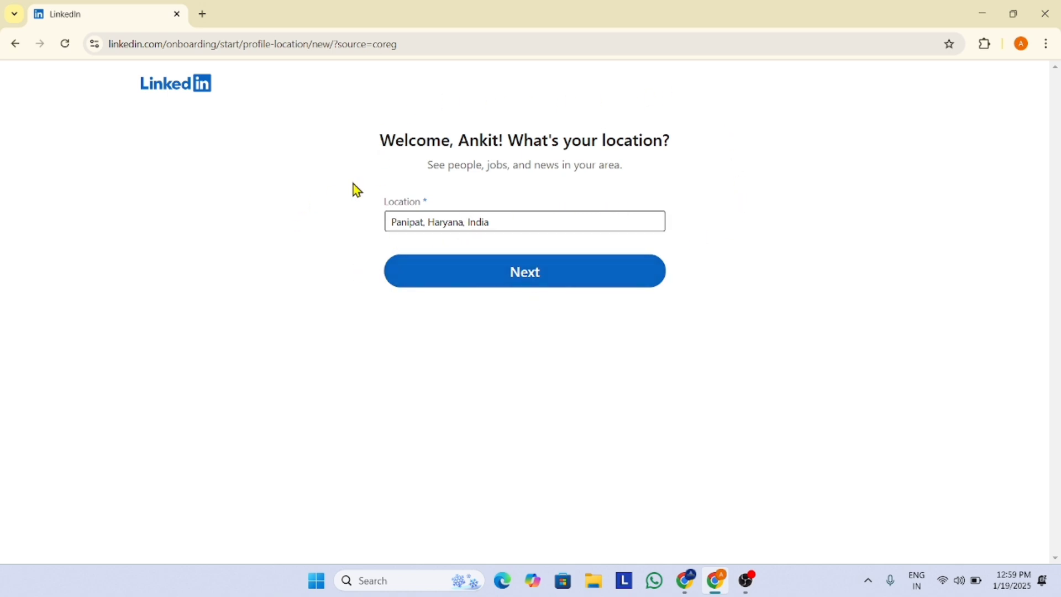
Set the profile location to "Haryana, India" and proceed to the profile details.
drag(426, 223, 378, 229)
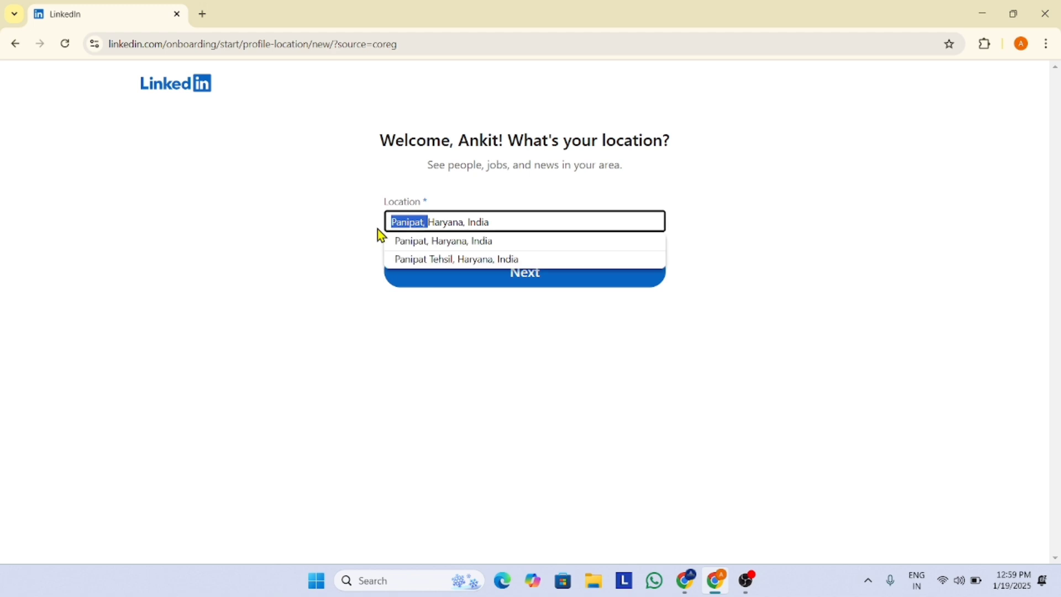
key(BackSpace)
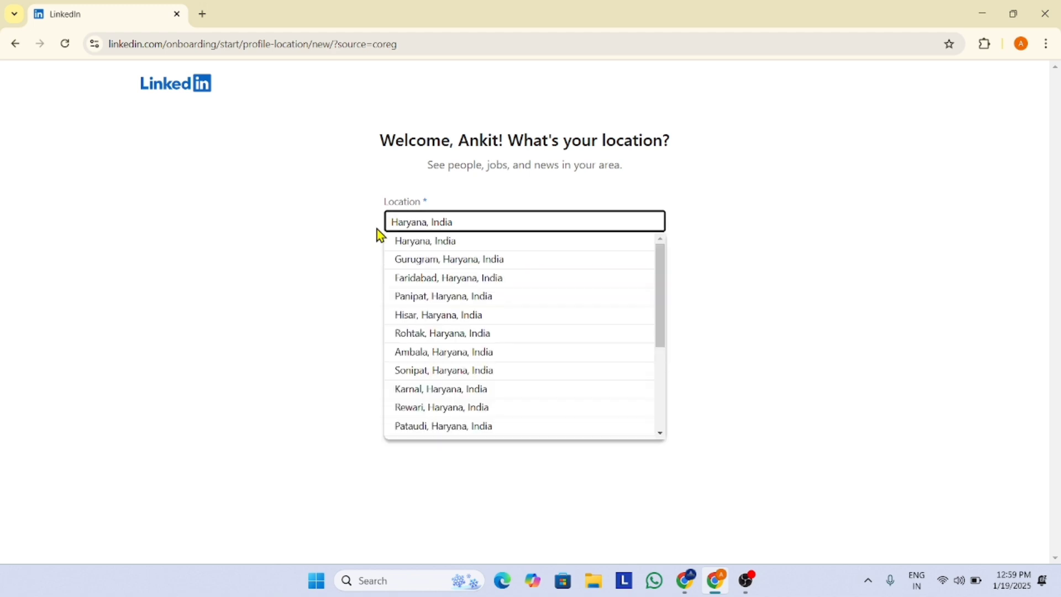
click(464, 249)
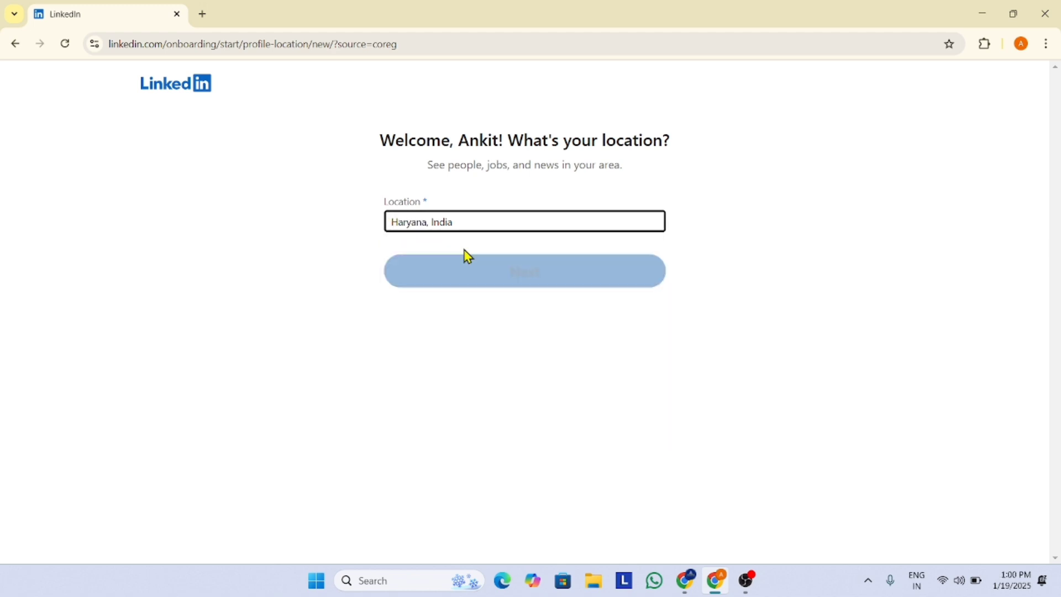
click(499, 283)
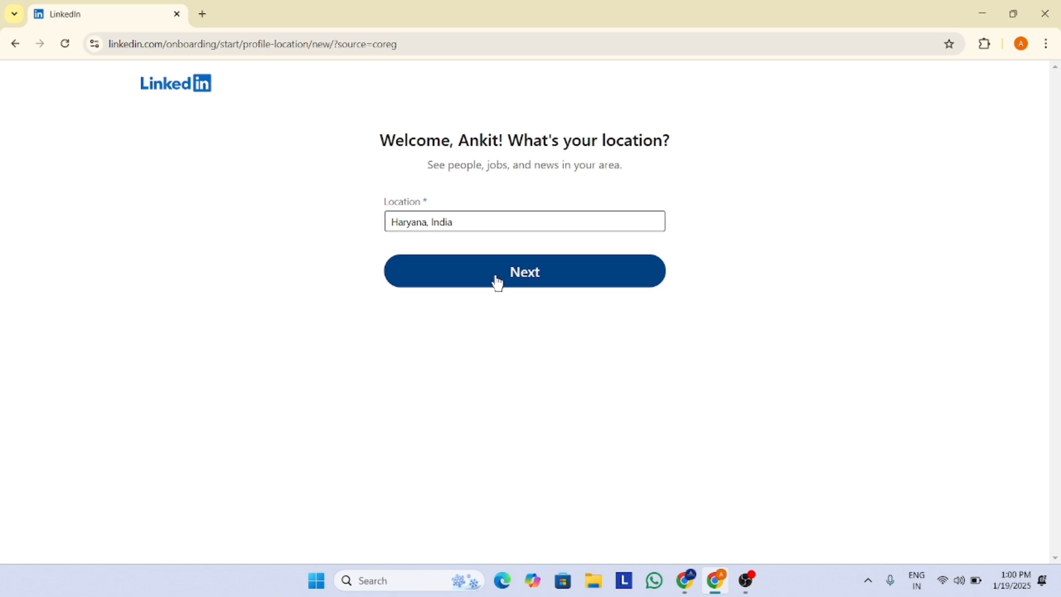
click(498, 283)
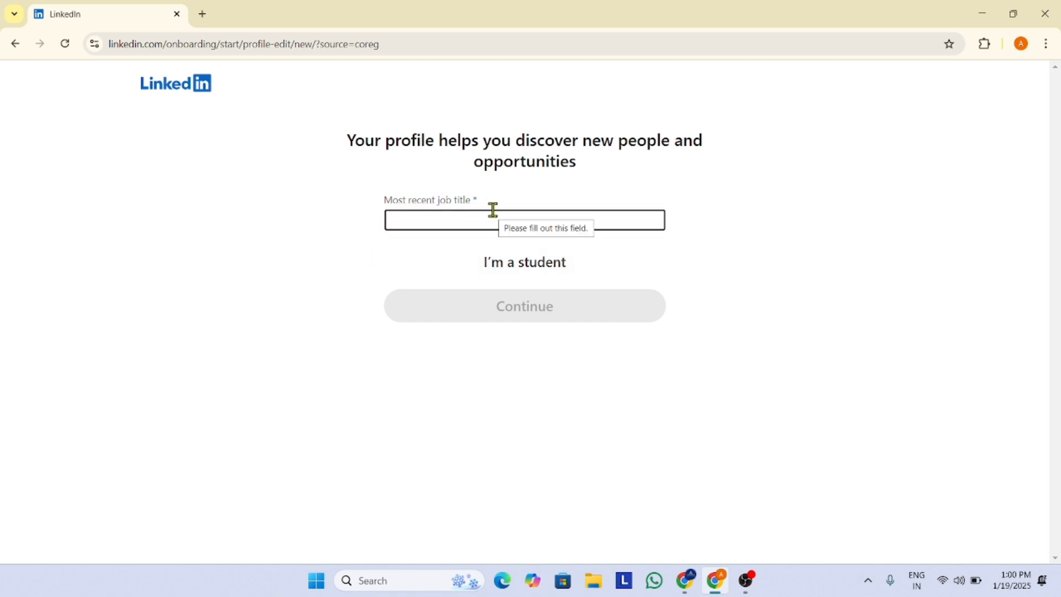
Choose the student option and enter "Aggersain senior secondary school" as the school.
click(427, 221)
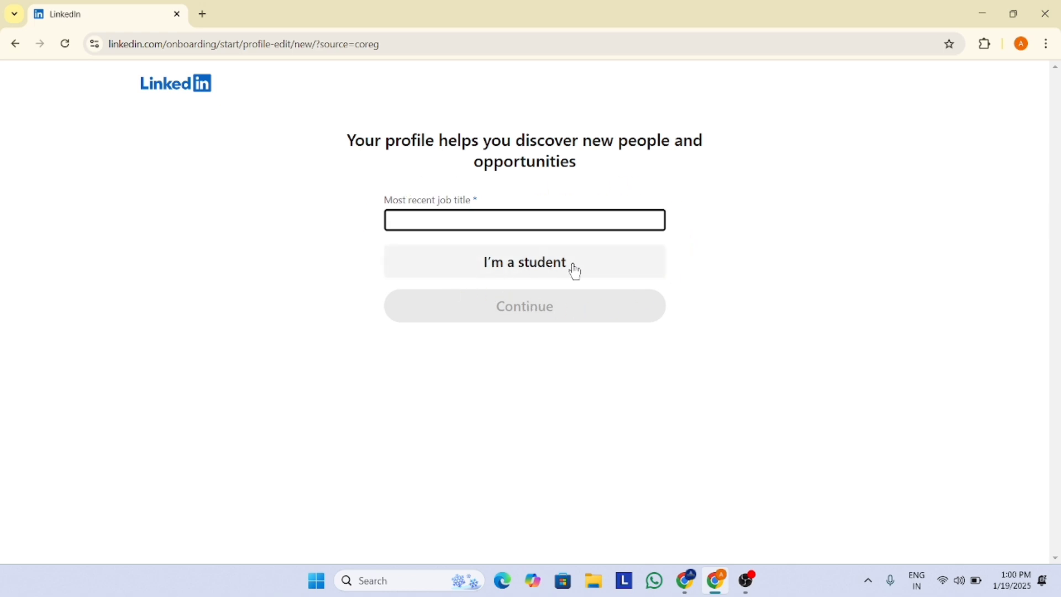
click(552, 271)
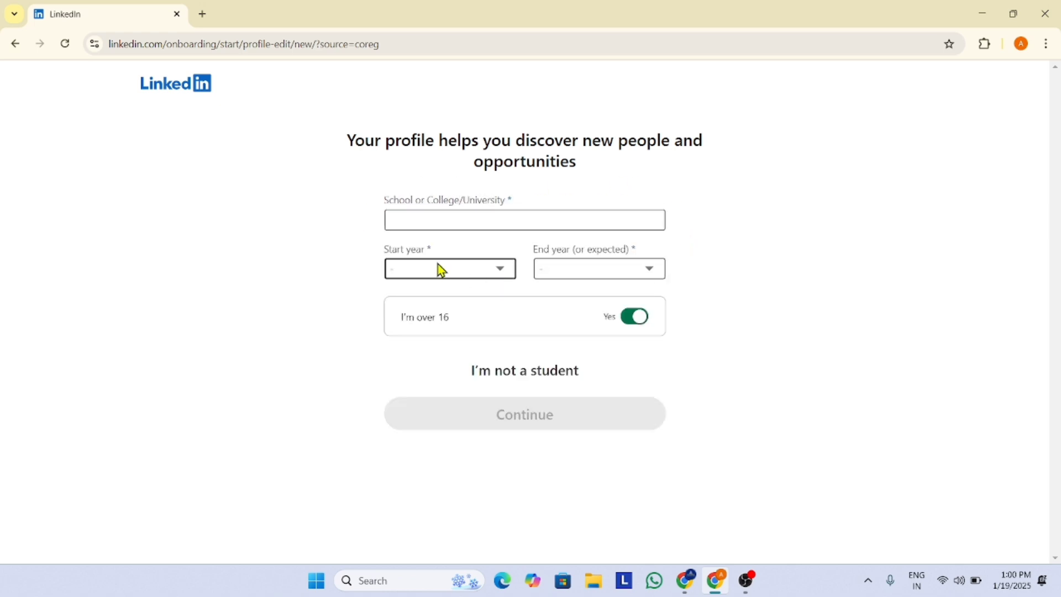
click(448, 218)
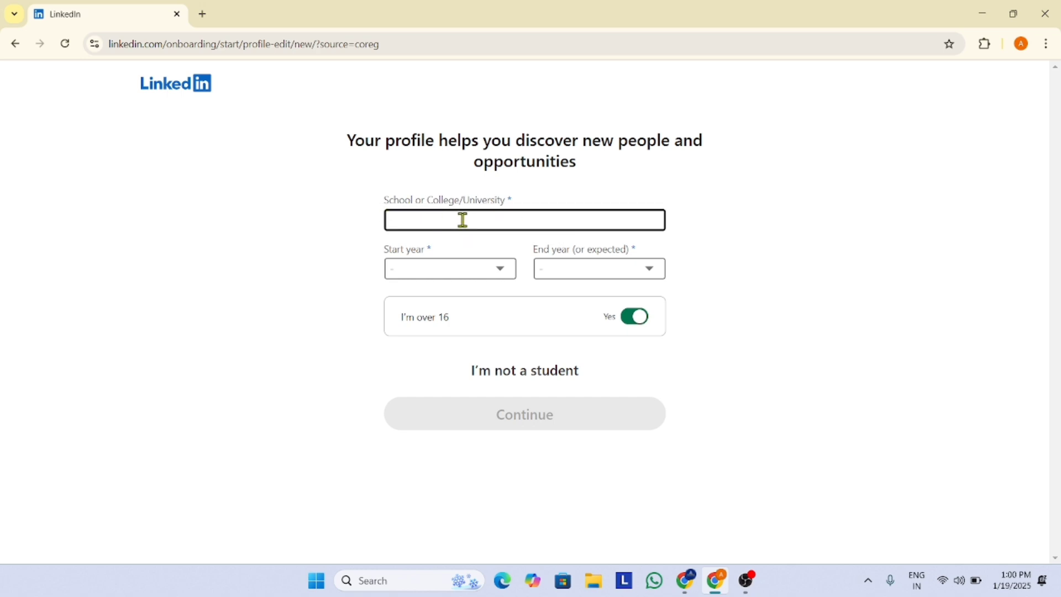
text(Aggersain senior secondary school)
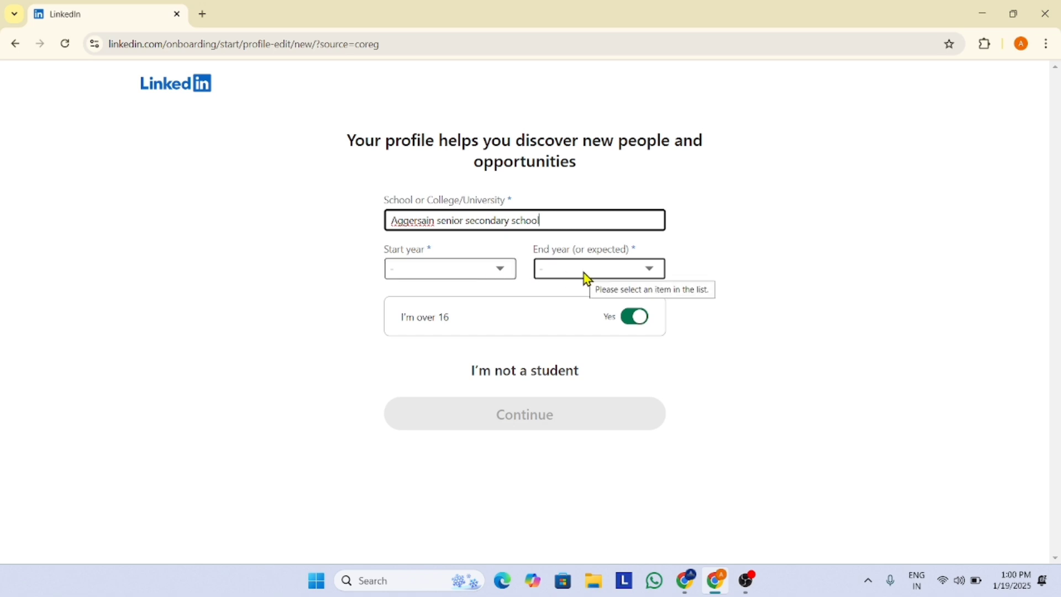
Set the school start year to 2003 in the profile details.
click(480, 273)
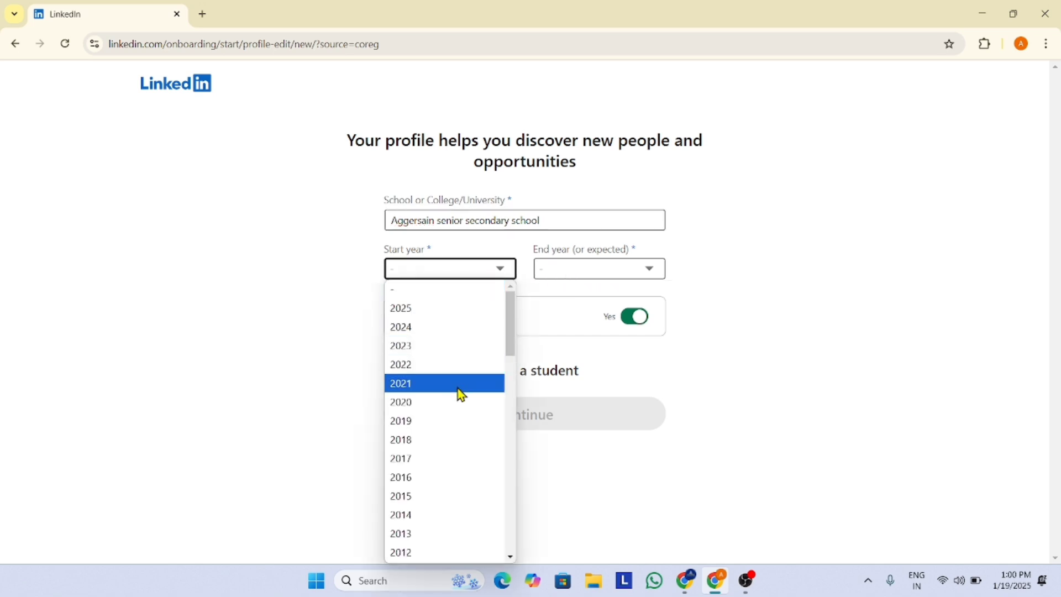
scroll(456, 389, down, 20)
scroll(457, 390, up, 20)
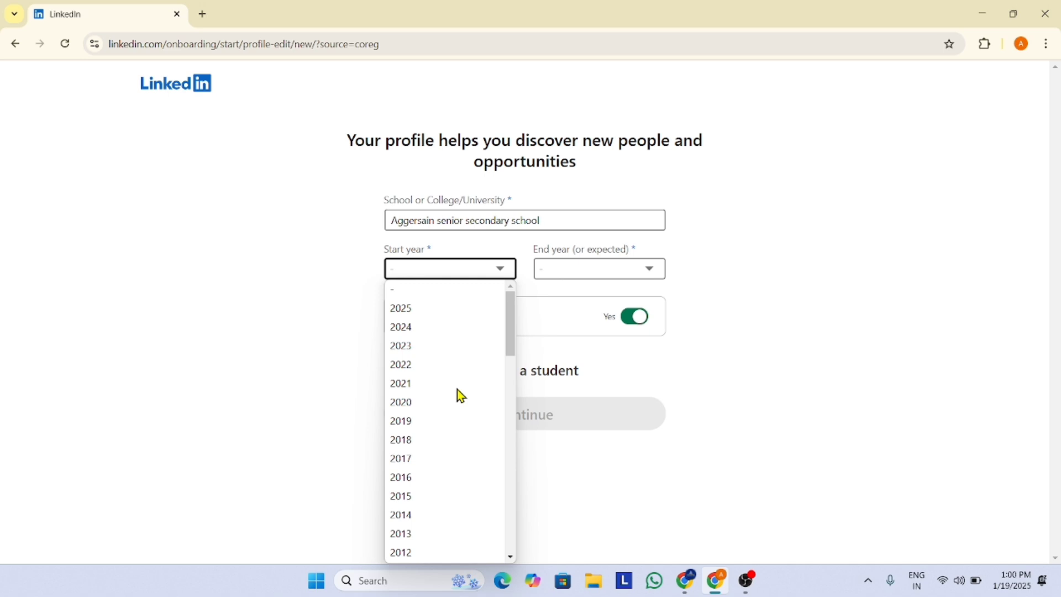
scroll(456, 389, down, 9)
scroll(452, 385, up, 3)
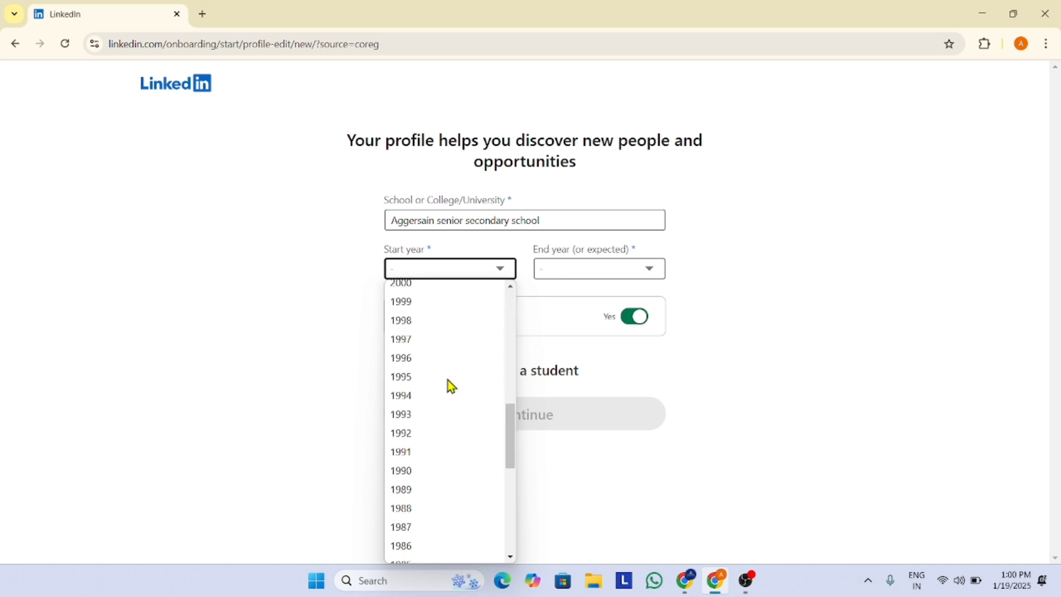
click(429, 347)
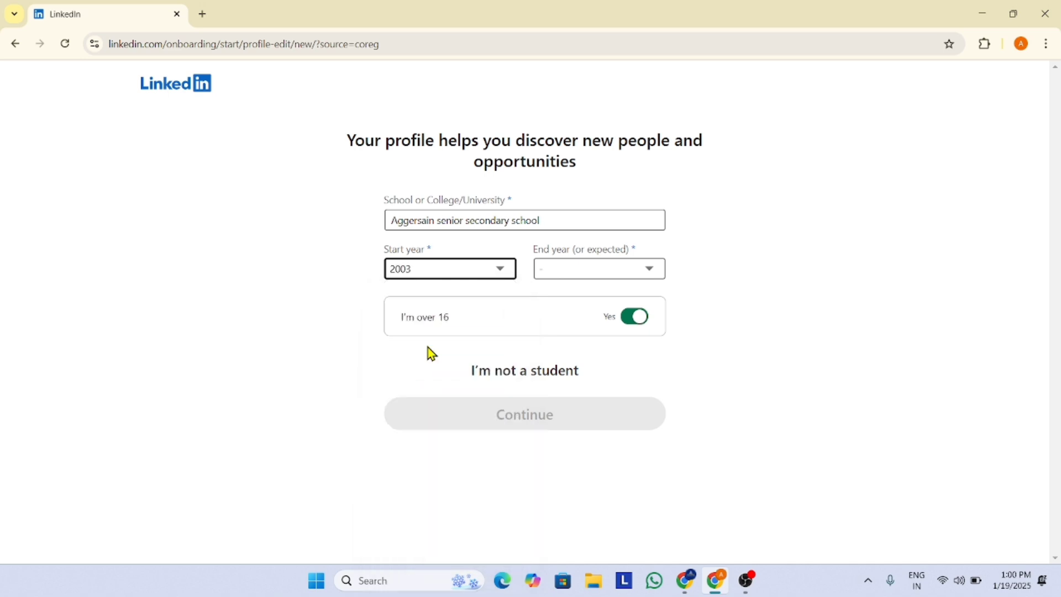
Set the school end year to 2018 and continue with the onboarding.
click(589, 270)
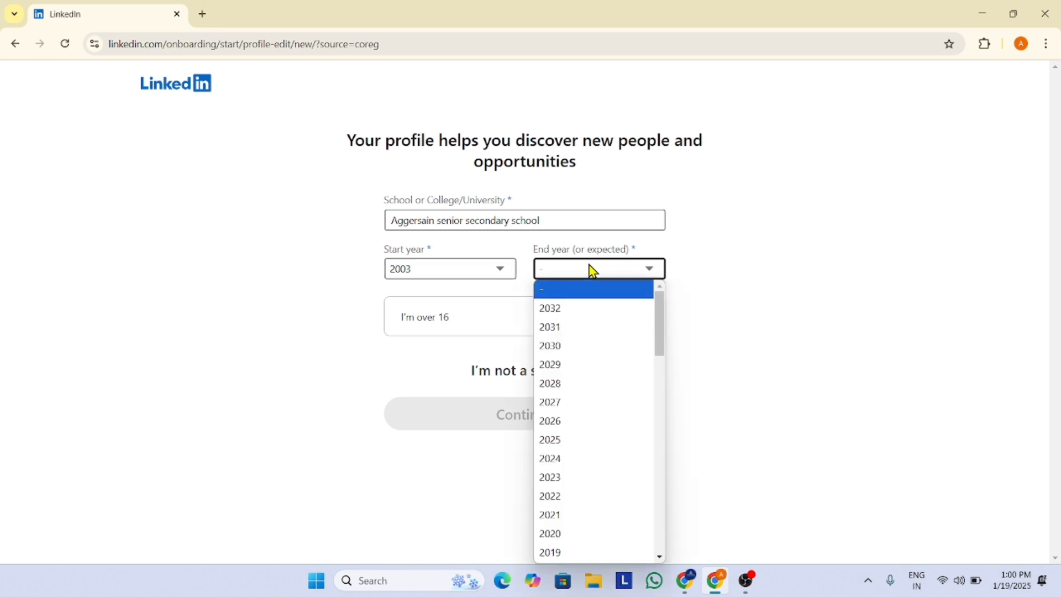
scroll(555, 384, down, 3)
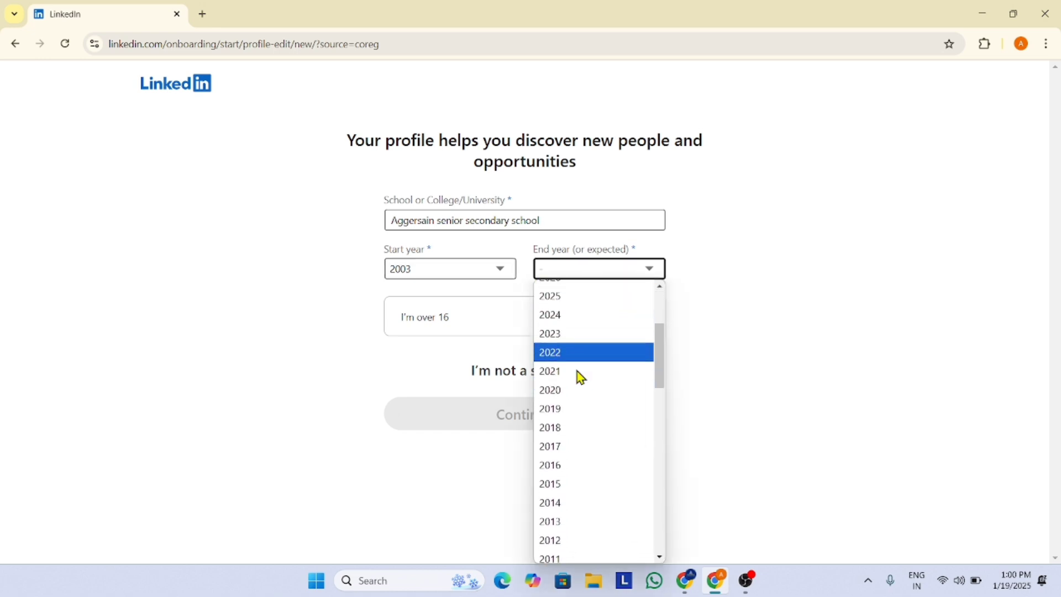
click(589, 395)
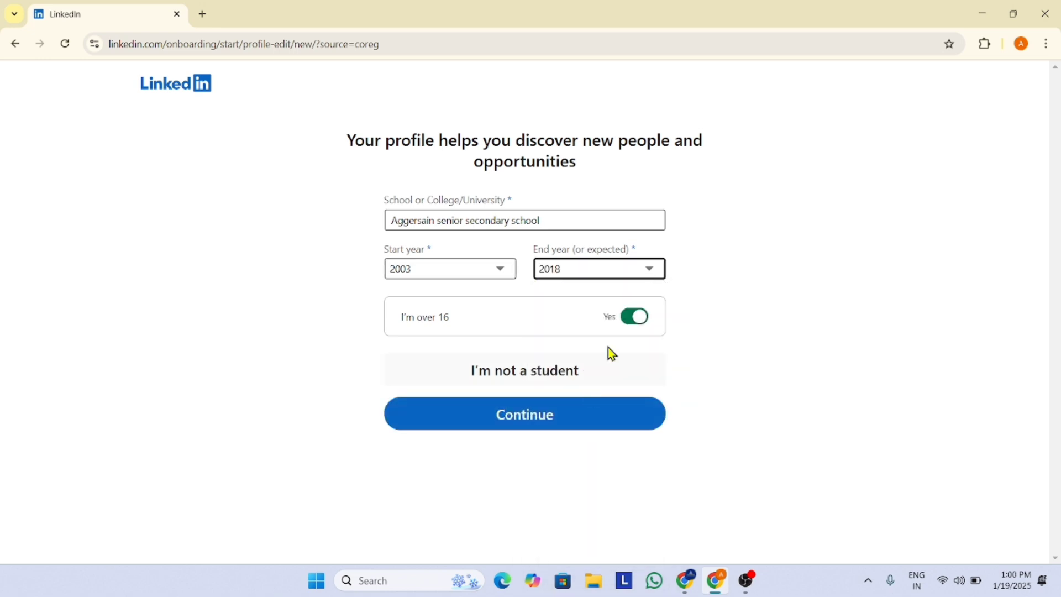
click(545, 422)
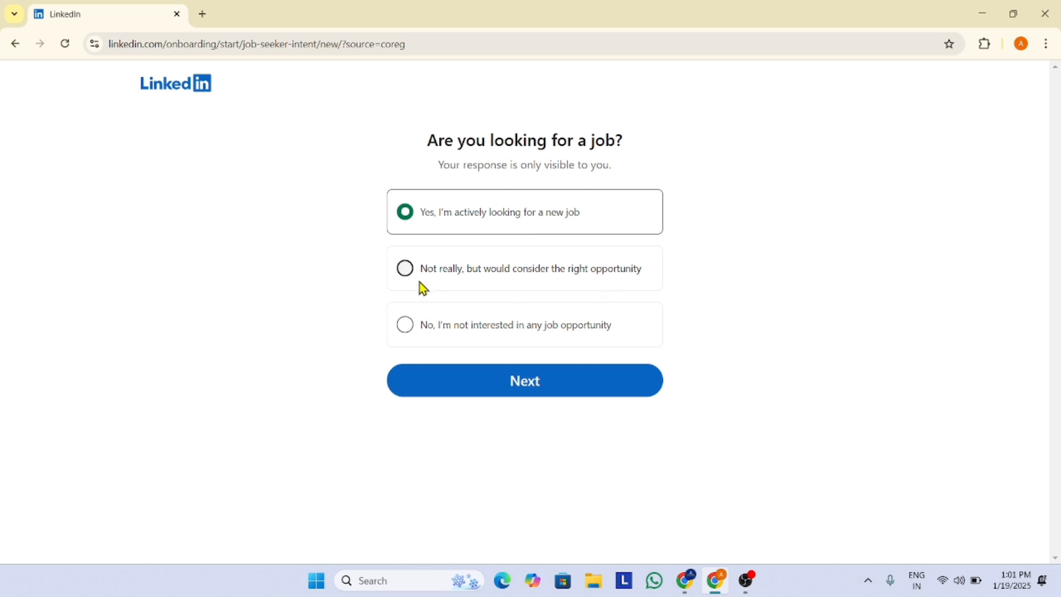
Answer the job question with "Not really, but would consider the right opportunity" and proceed past the mobile app offer.
click(403, 271)
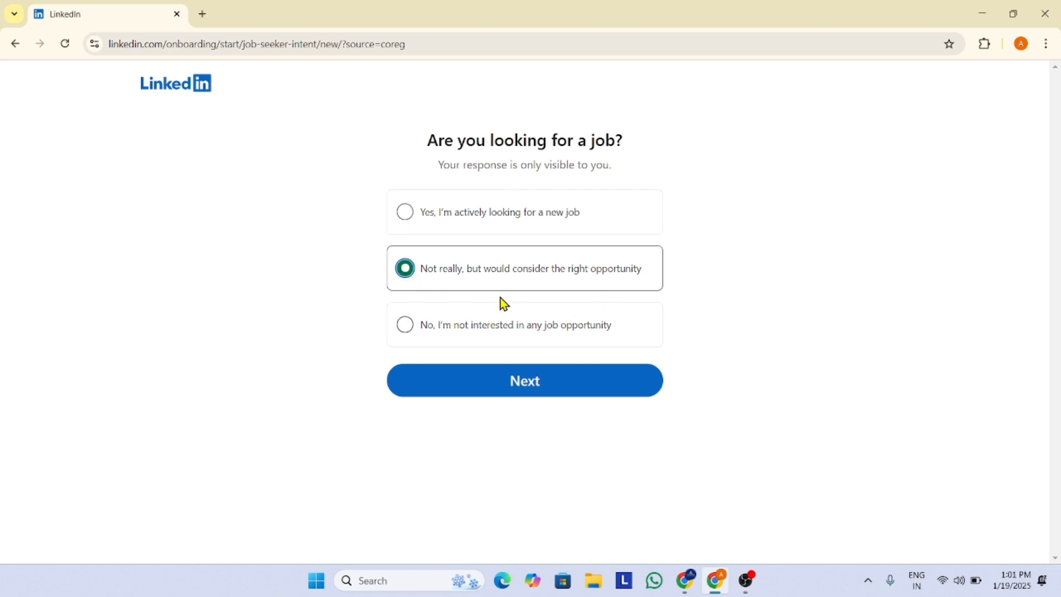
click(488, 383)
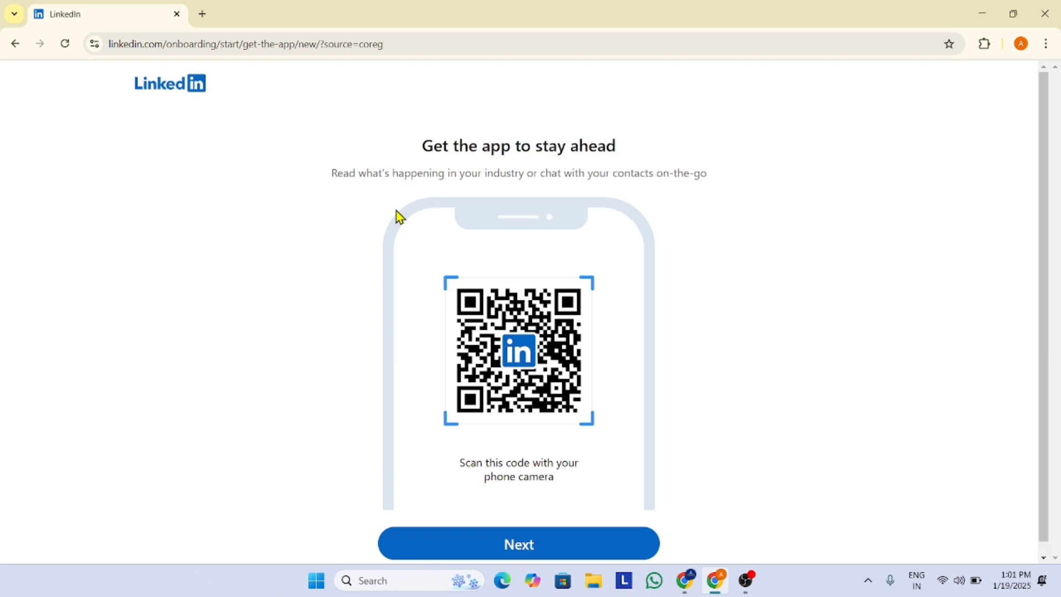
scroll(420, 210, down, 1)
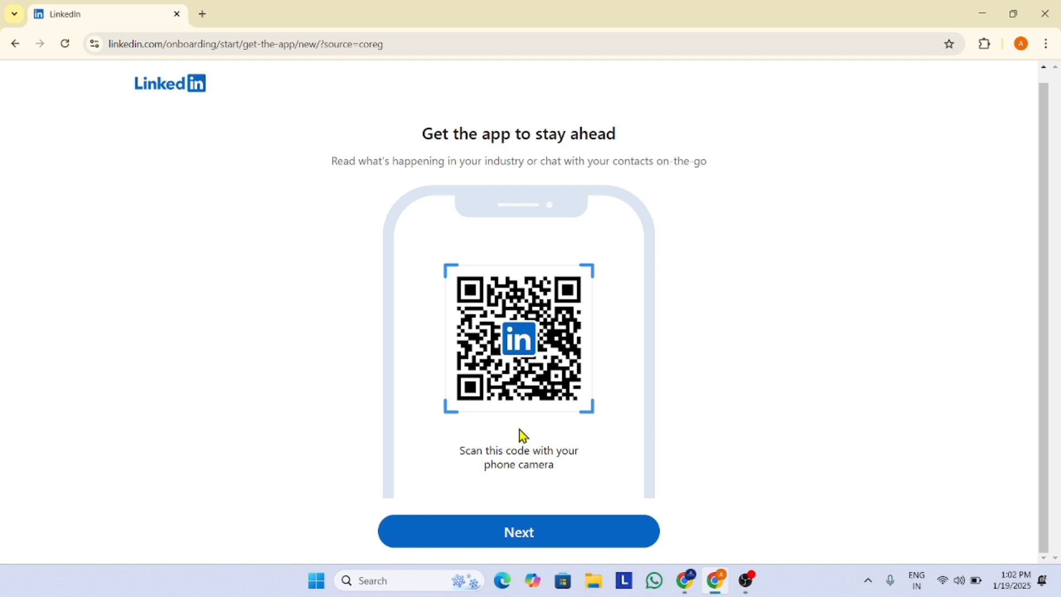
click(538, 543)
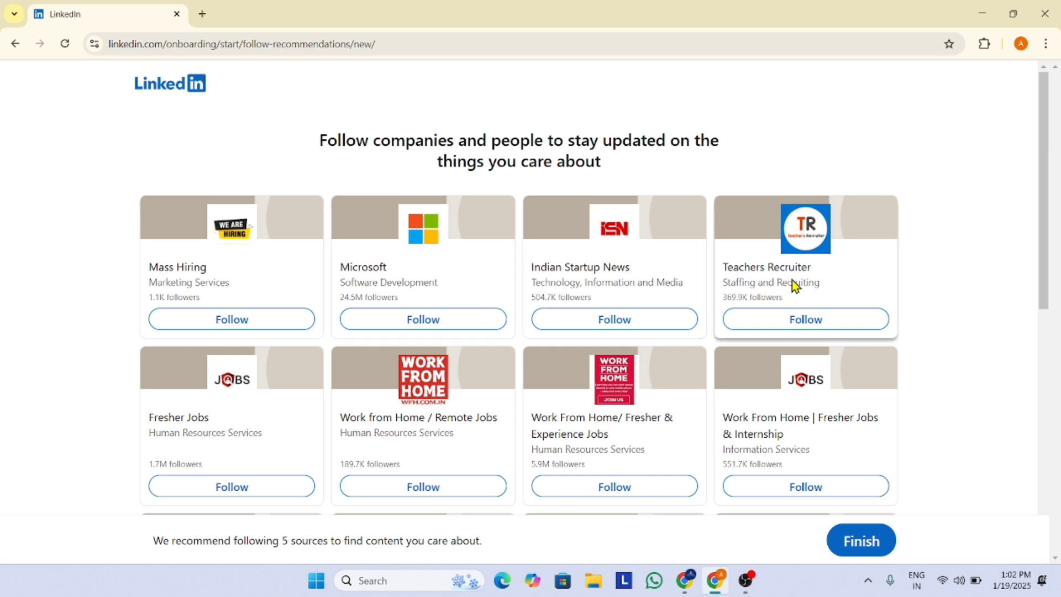
Finish the onboarding without following any recommended sources and collapse the messaging window on the feed.
scroll(799, 283, down, 5)
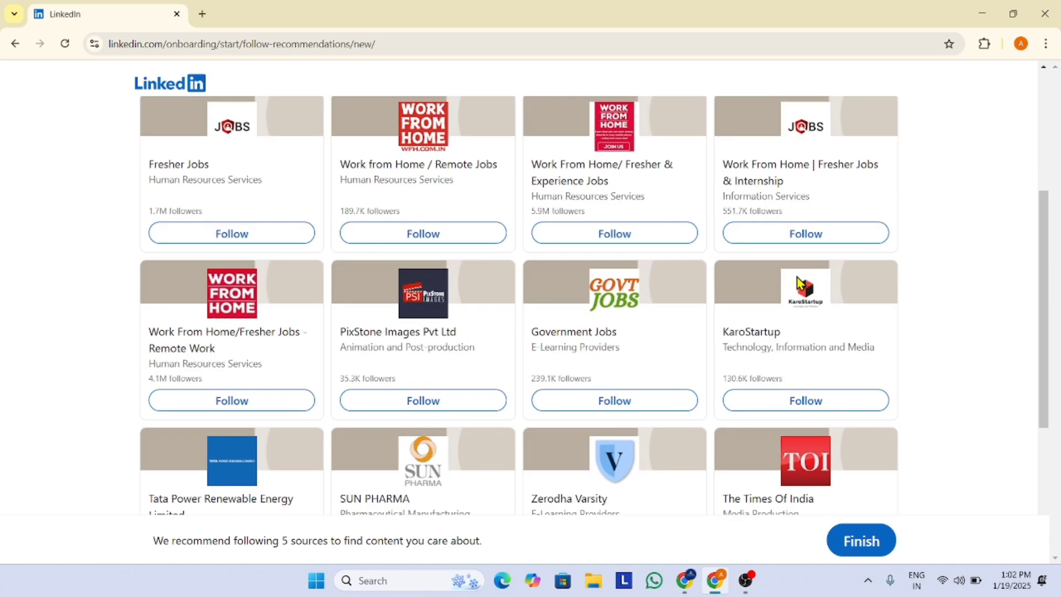
scroll(802, 282, up, 5)
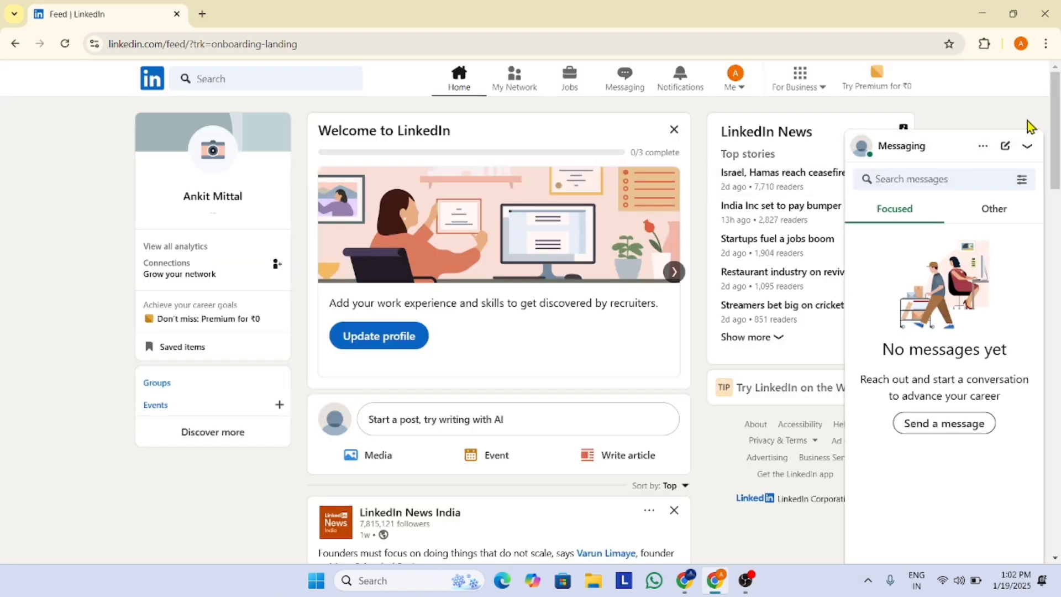
click(1027, 147)
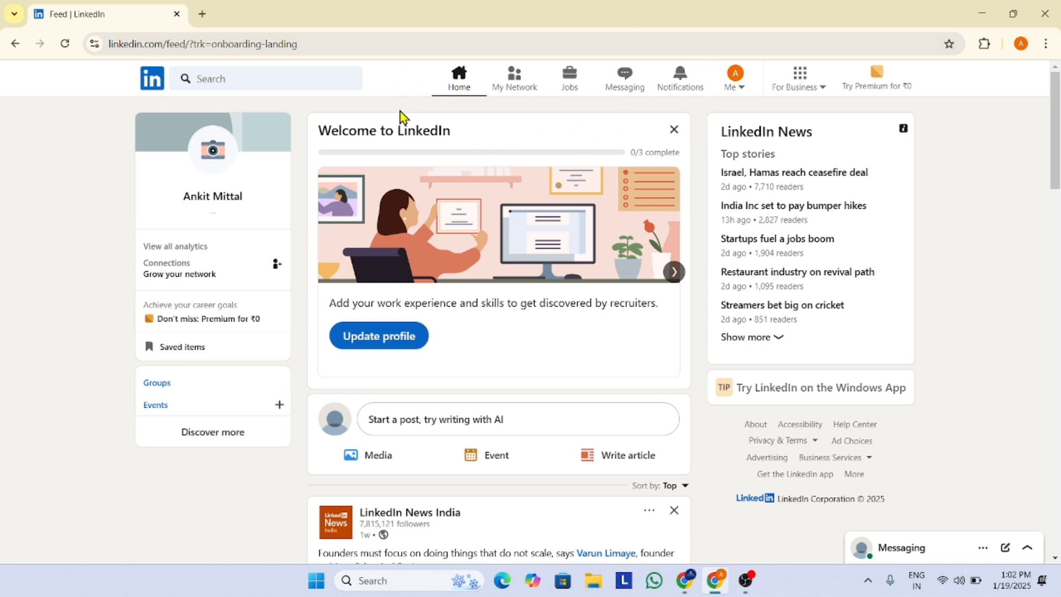
Open the new account's own profile and look through its intro, Analytics, Experience, Education, Skills and Interests sections.
click(736, 91)
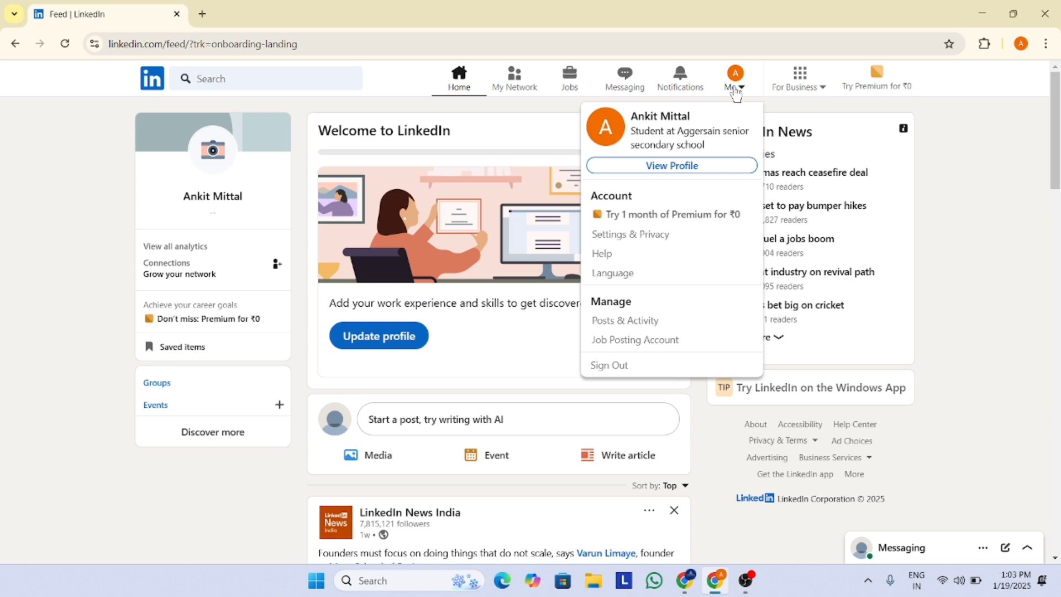
click(681, 169)
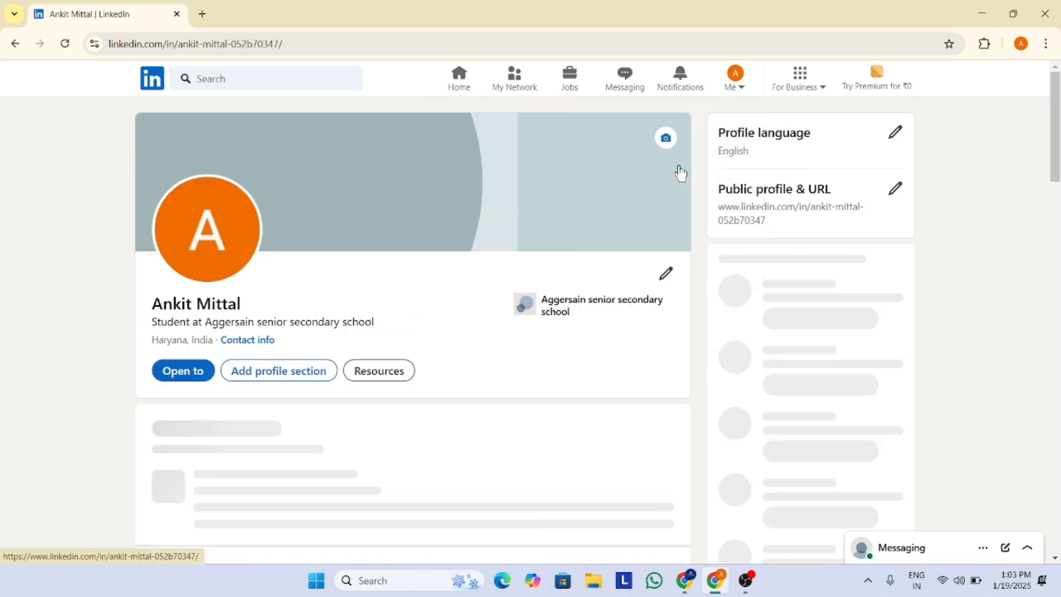
scroll(467, 180, down, 9)
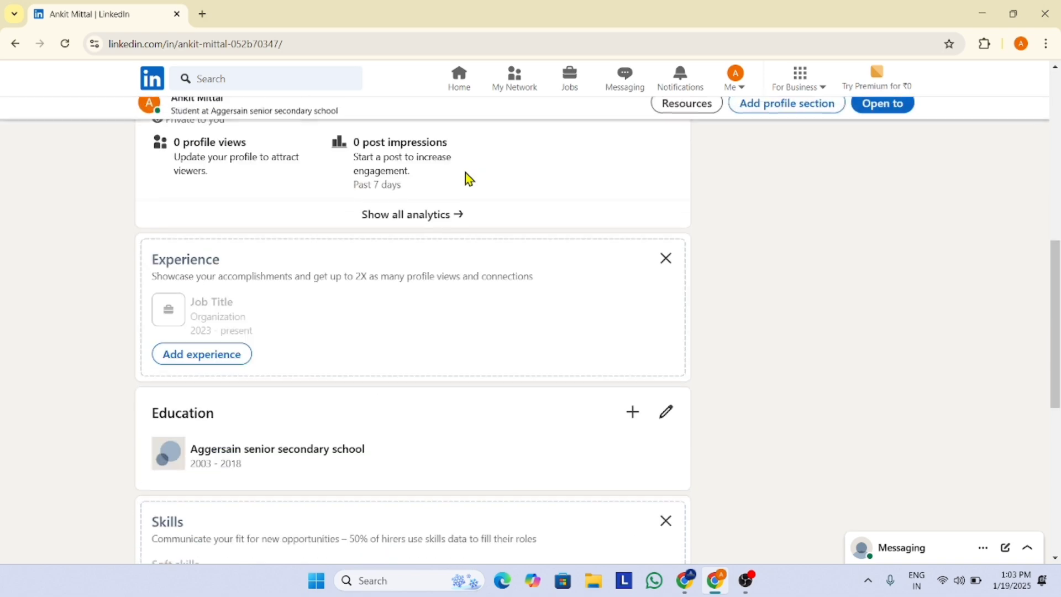
scroll(465, 177, down, 4)
scroll(465, 178, up, 15)
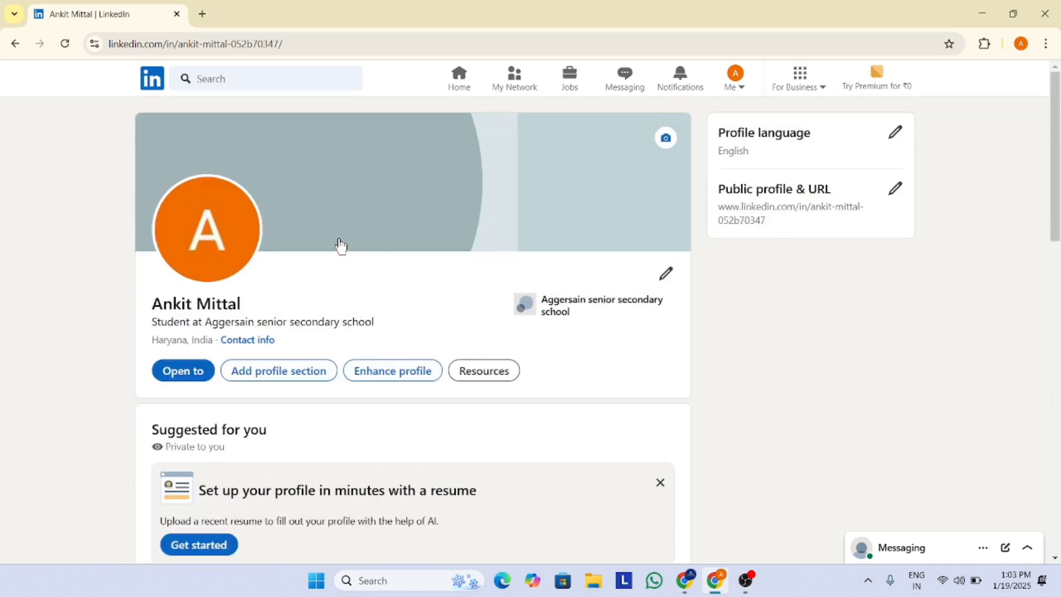
scroll(339, 244, down, 3)
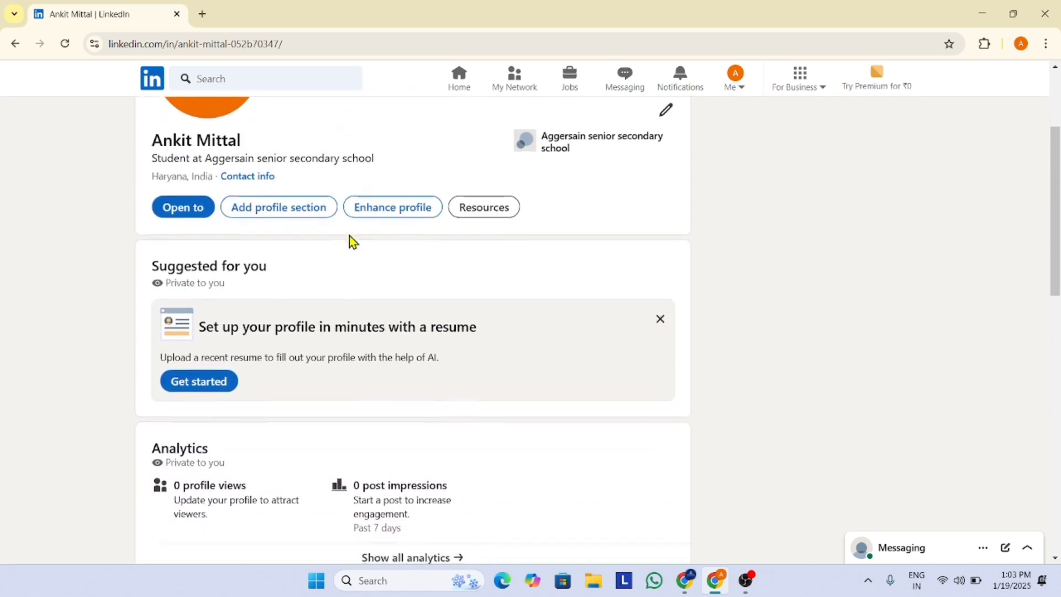
scroll(348, 235, up, 3)
scroll(521, 247, down, 8)
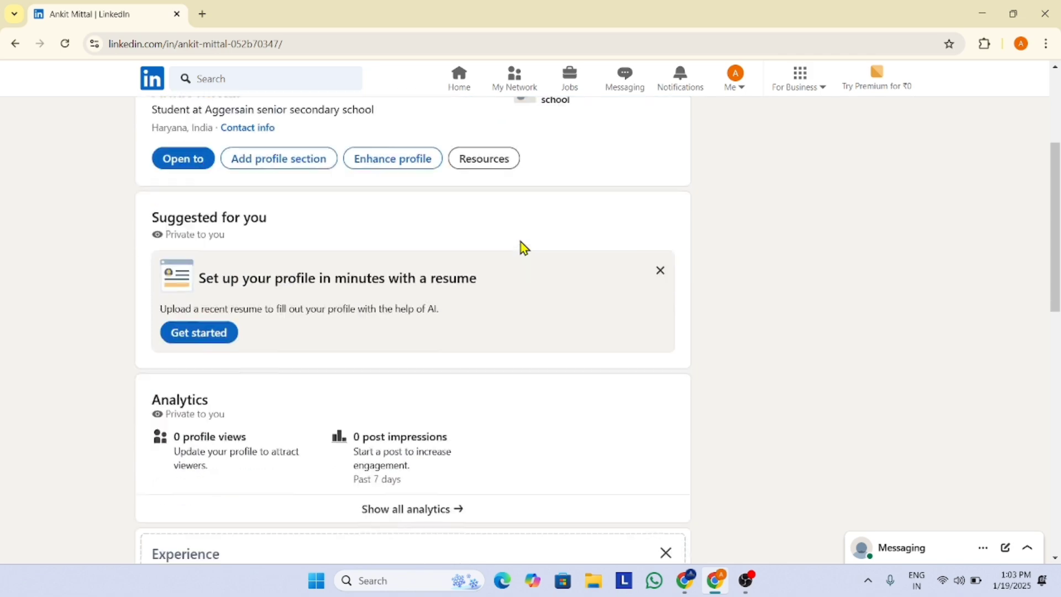
scroll(521, 246, down, 8)
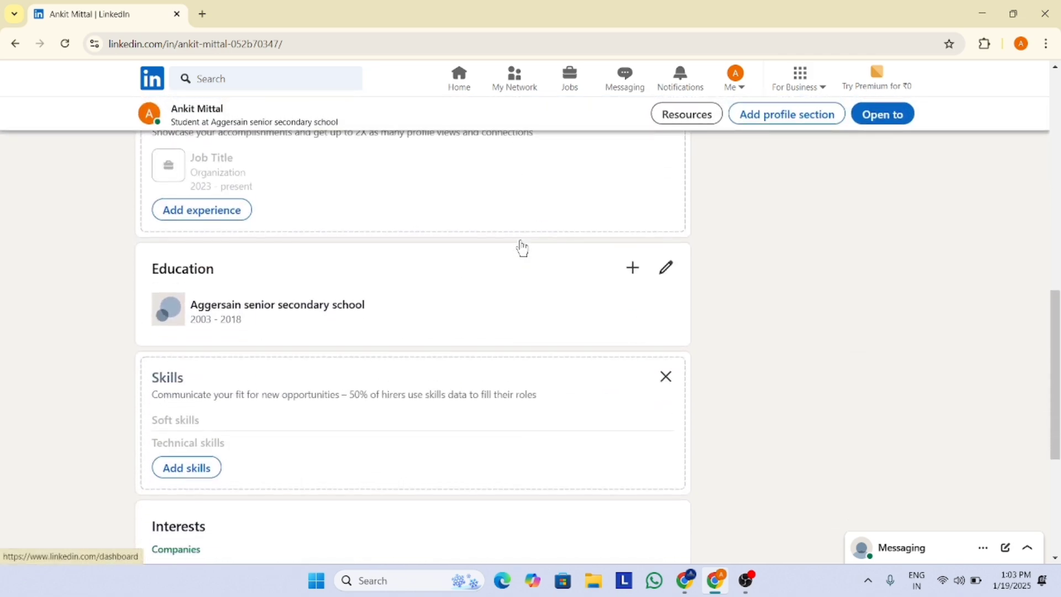
scroll(521, 247, down, 1)
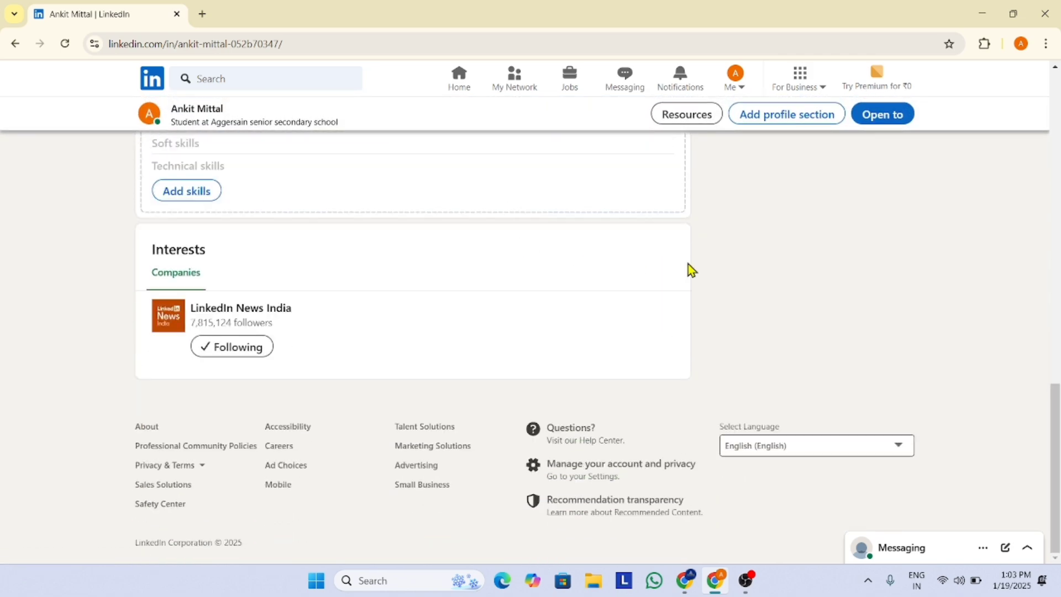
Switch to the browser window with the established LinkedIn account, view its network page and open its own profile.
click(685, 581)
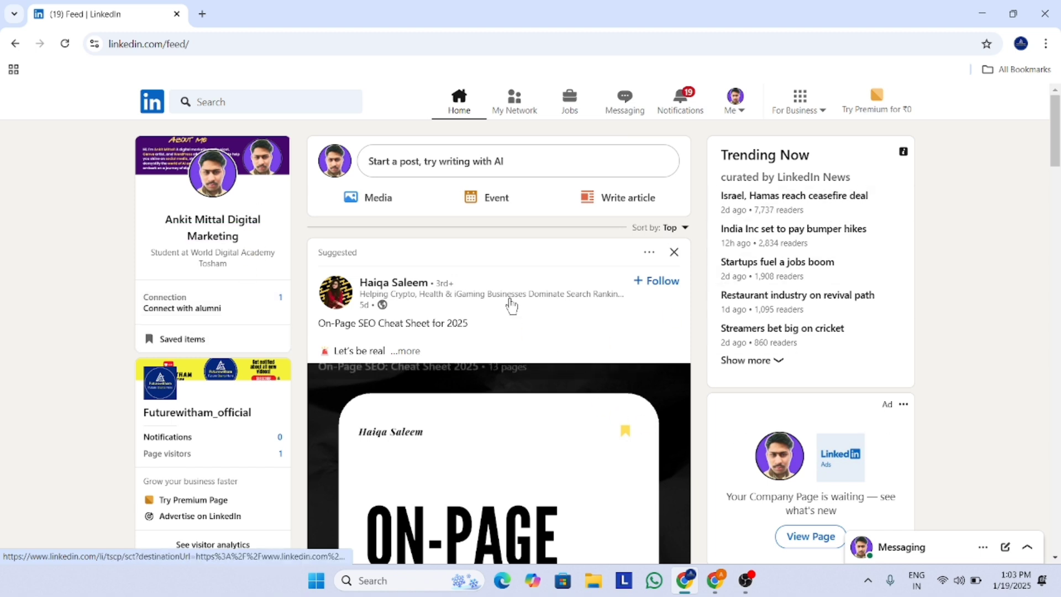
click(523, 108)
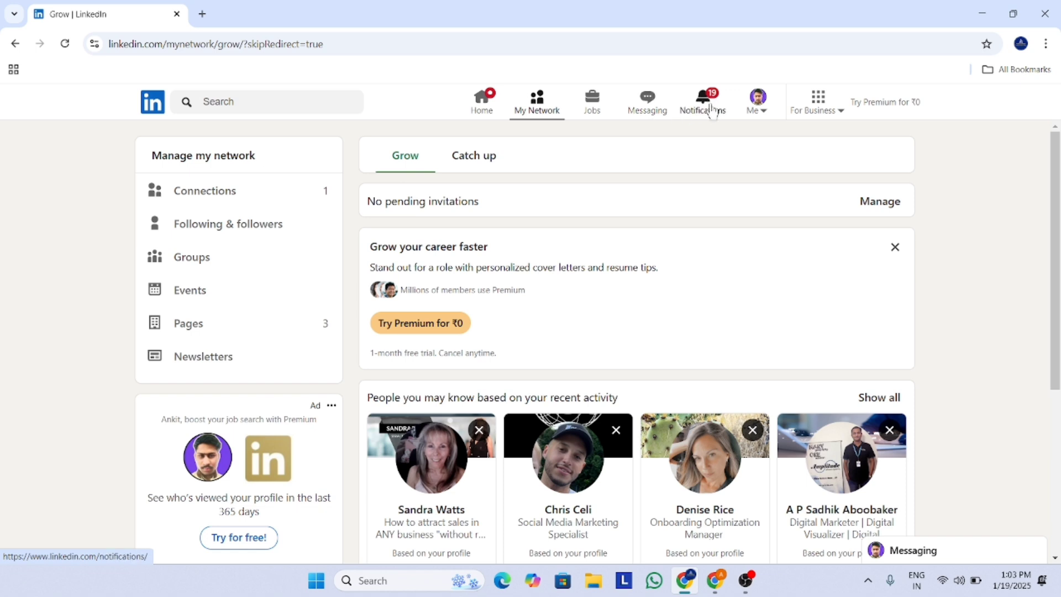
click(757, 110)
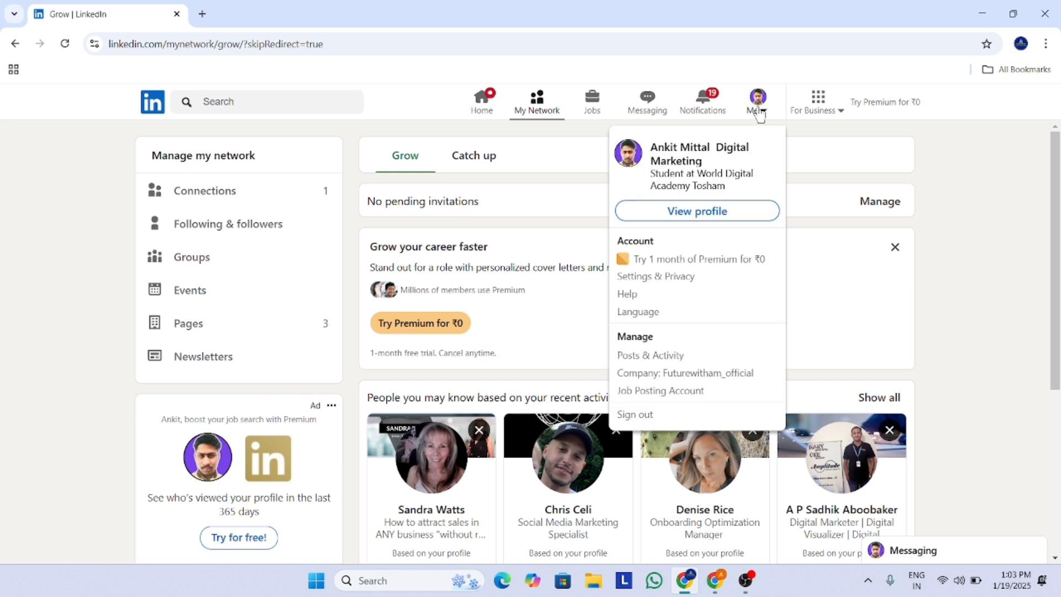
click(665, 215)
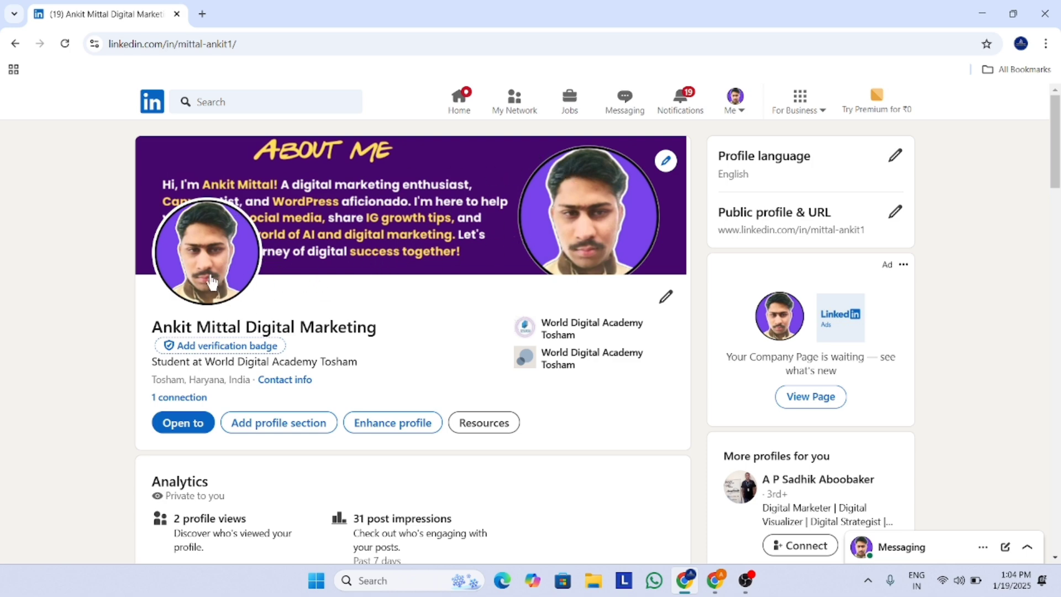
Examine the established profile's name, headline, education entries, Analytics, About text and top skills.
triple_click(290, 330)
scroll(260, 325, down, 2)
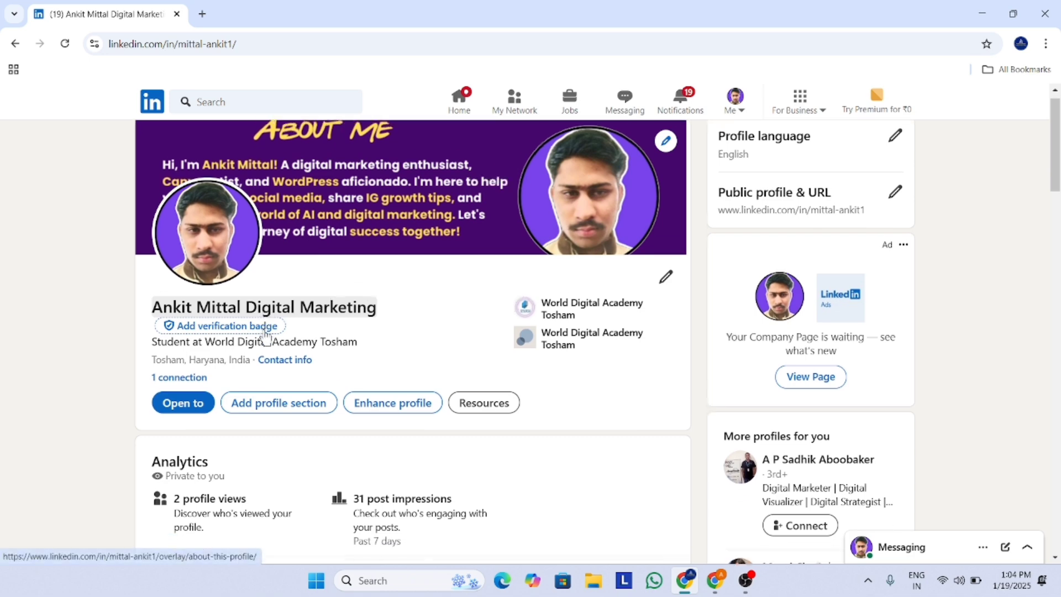
scroll(229, 288, down, 1)
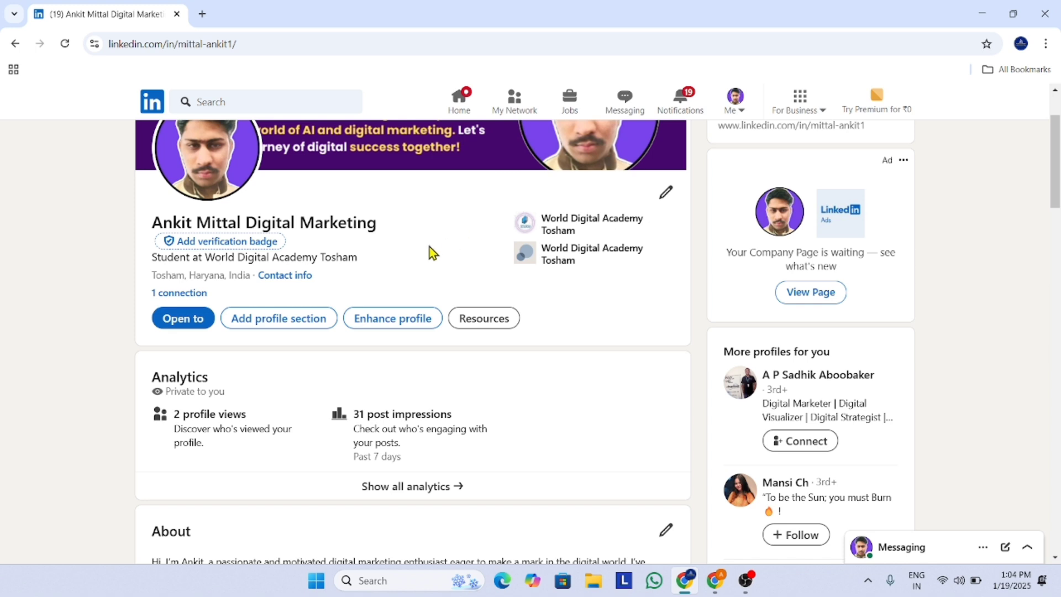
scroll(376, 241, down, 1)
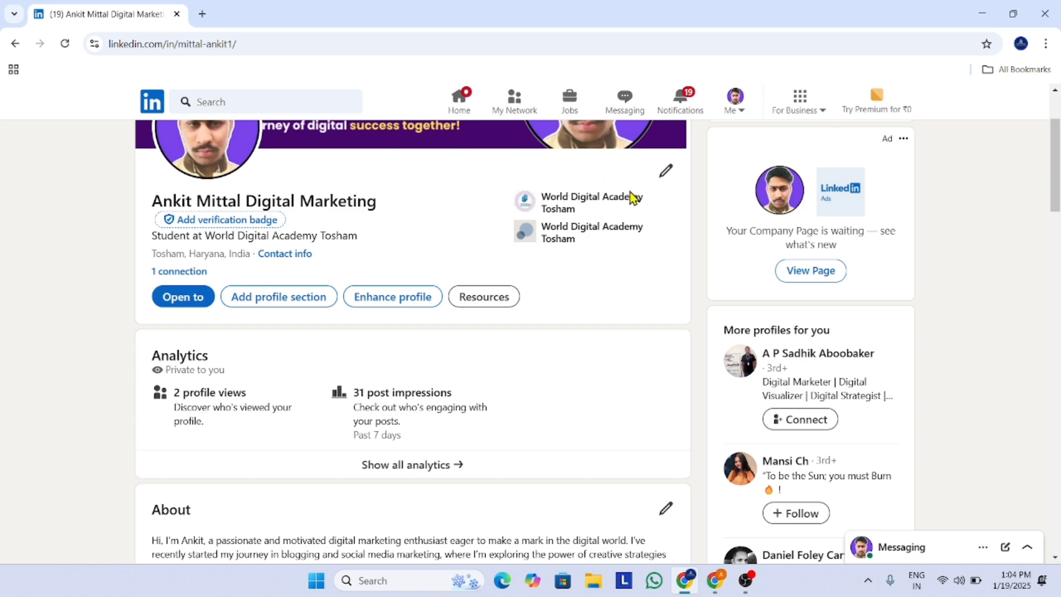
scroll(293, 351, down, 3)
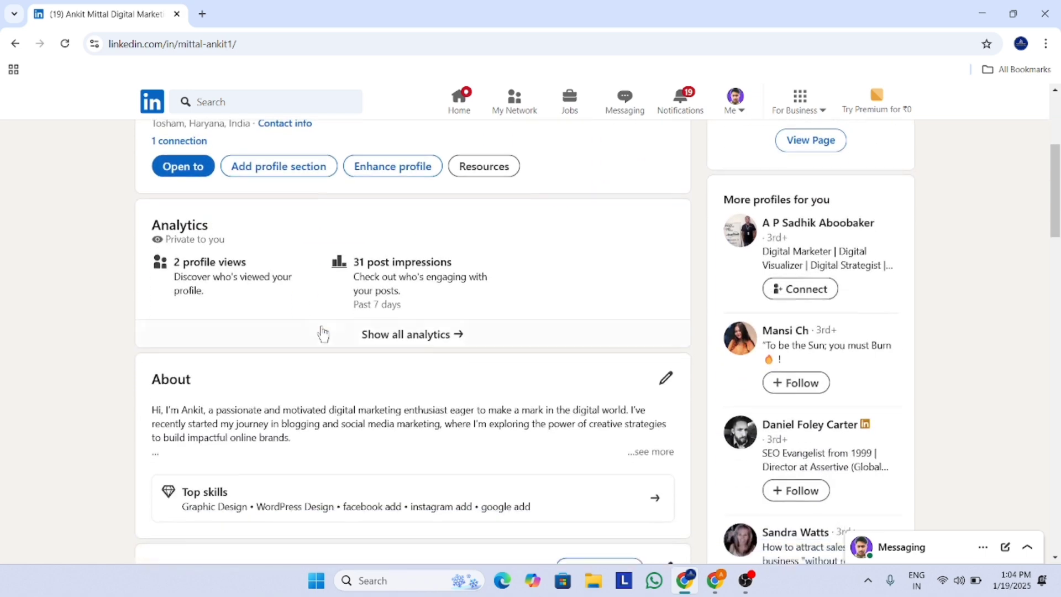
scroll(327, 304, down, 1)
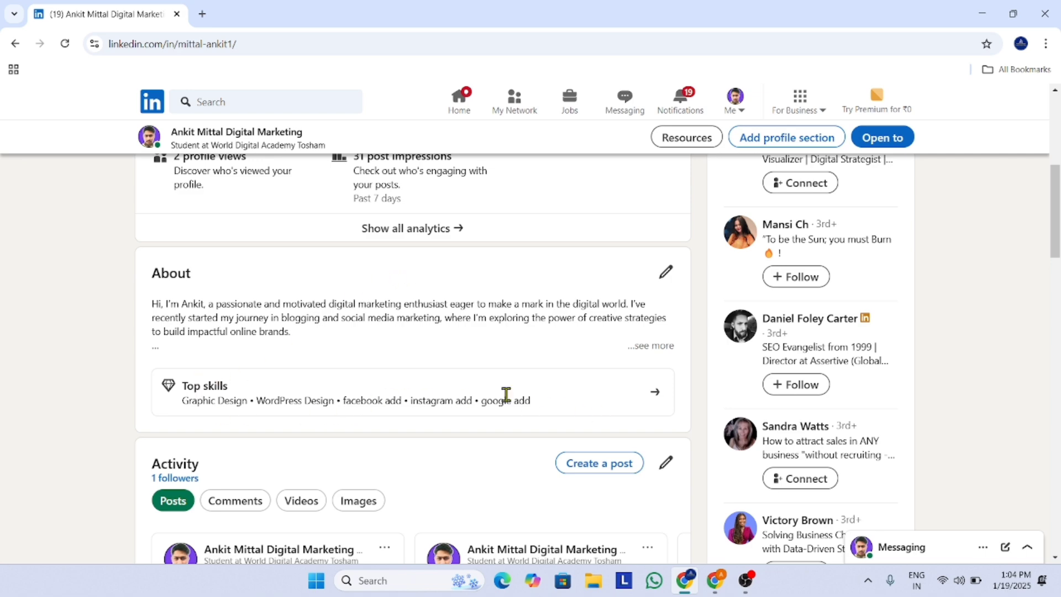
Look through the posts, comments, videos and images in the established profile's Activity section.
scroll(506, 394, down, 2)
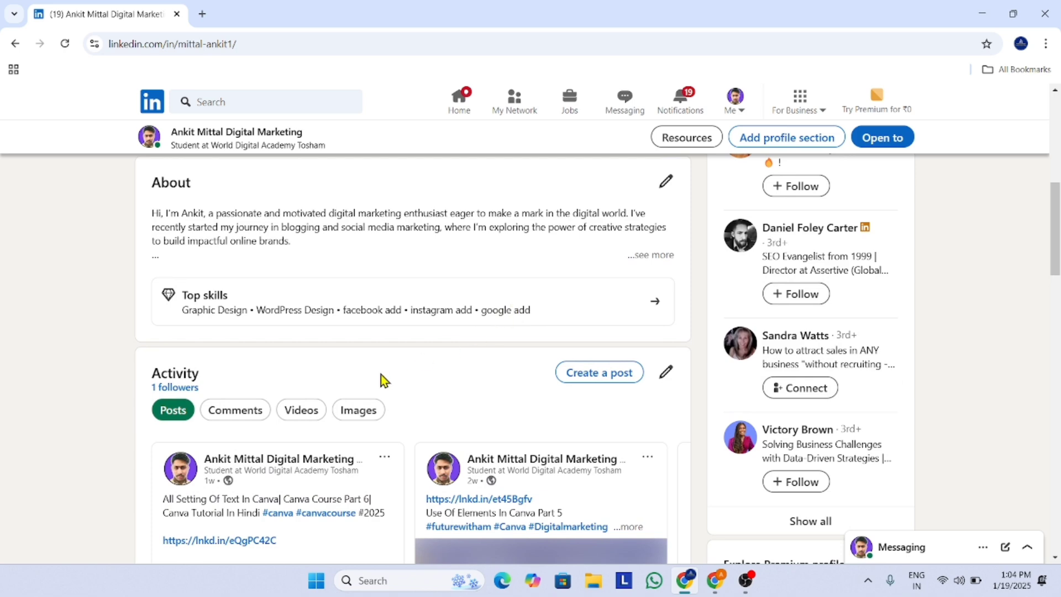
scroll(347, 387, down, 3)
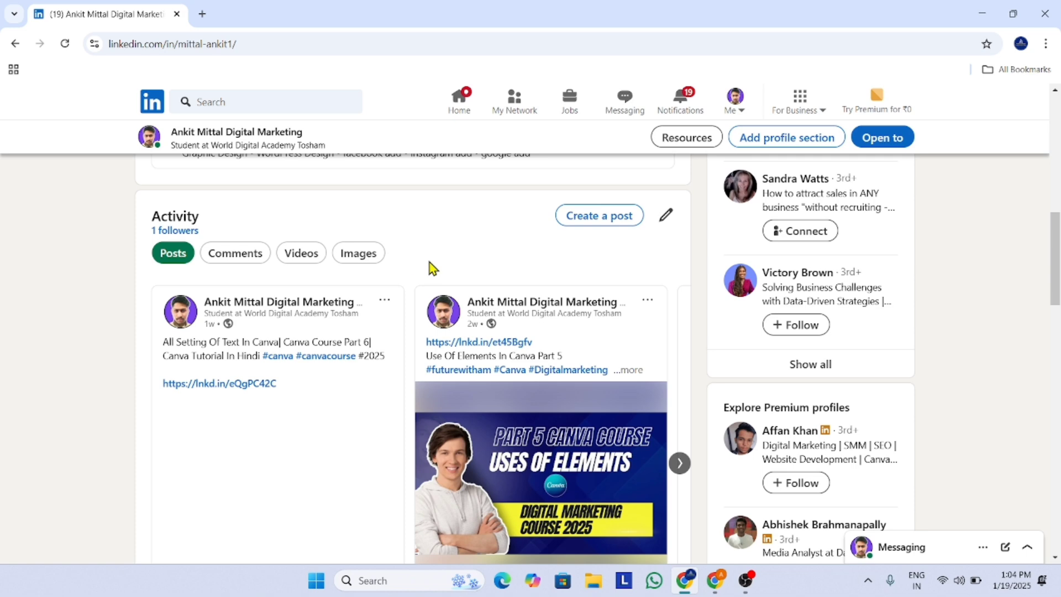
click(237, 255)
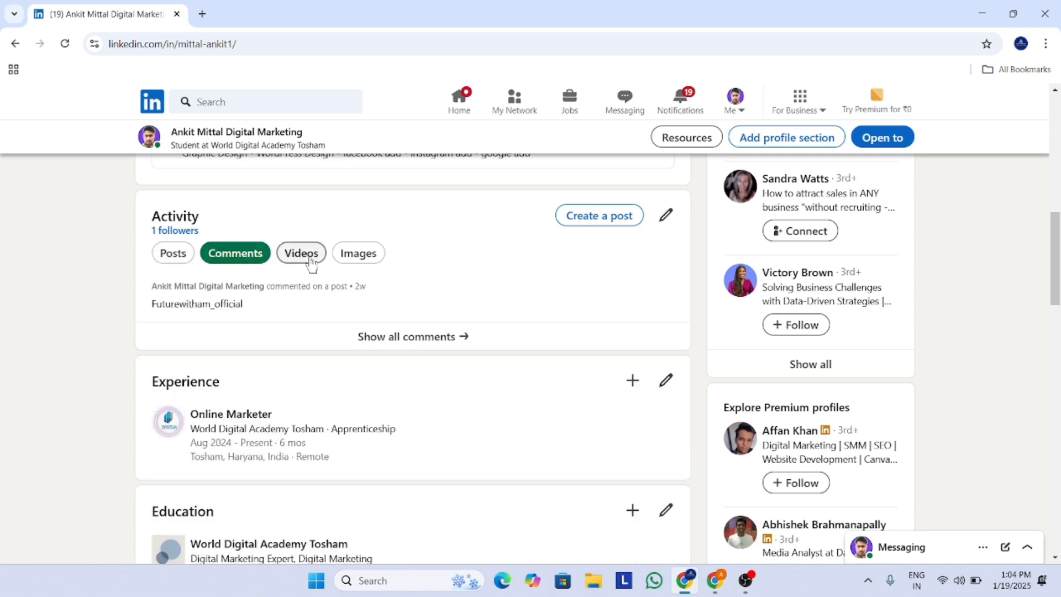
click(309, 260)
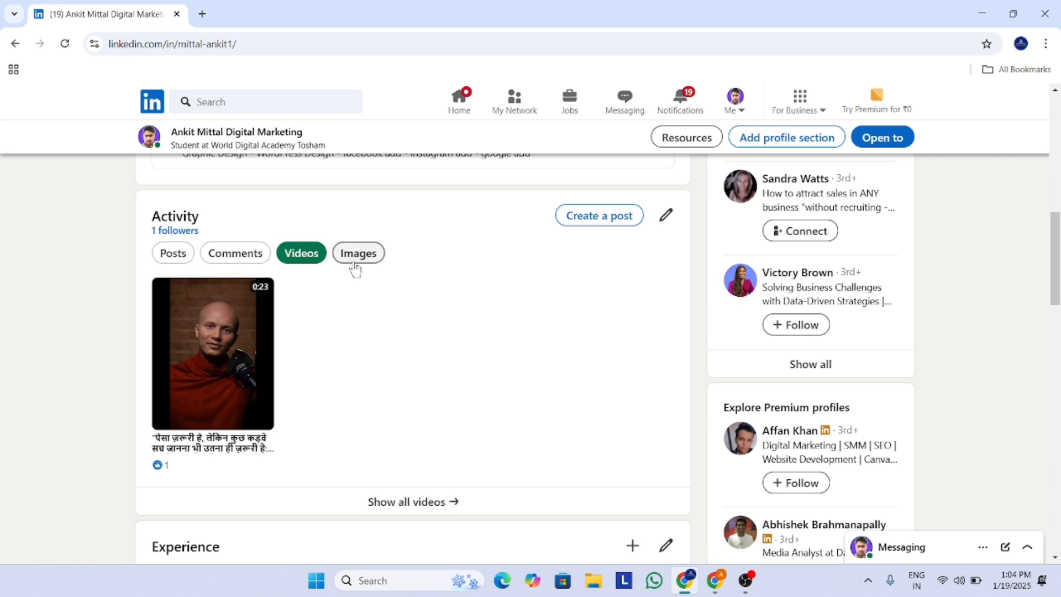
click(355, 260)
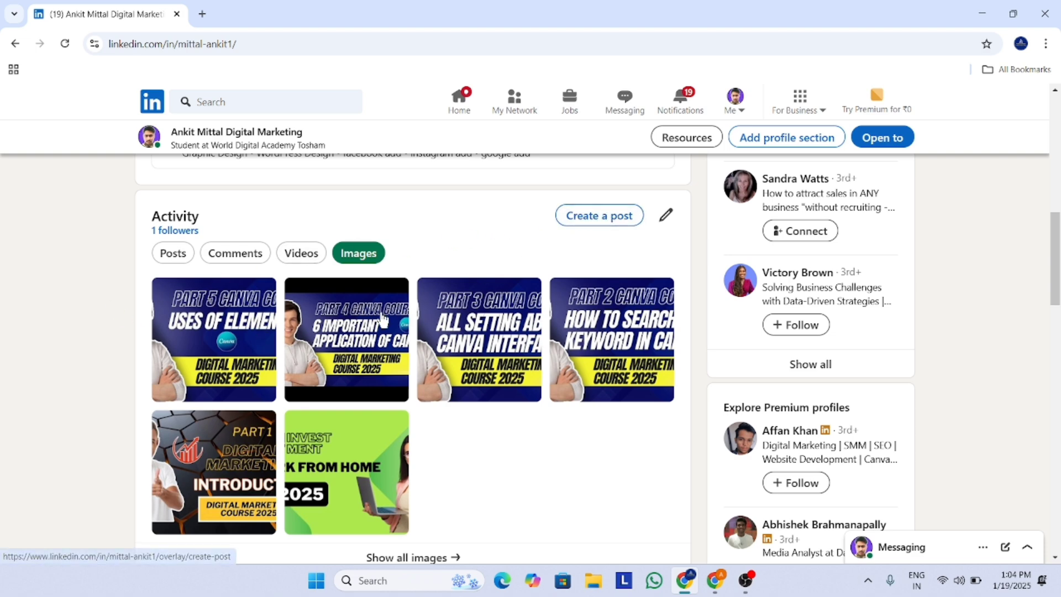
Review the established profile's Experience, Education, Skills, Courses and Interests sections, and return to its intro and Analytics.
scroll(249, 326, down, 5)
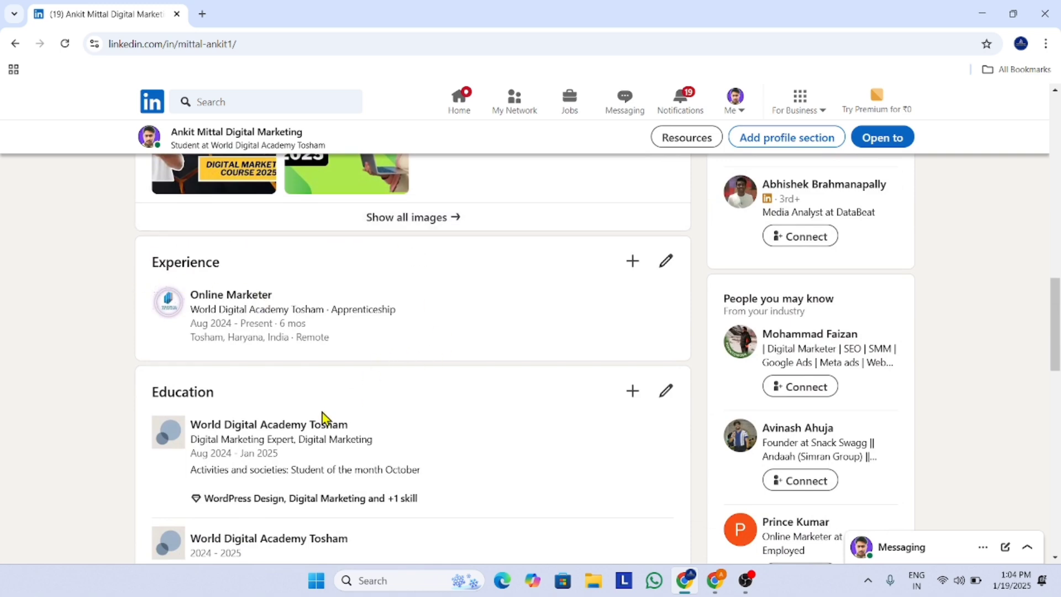
scroll(322, 418, down, 5)
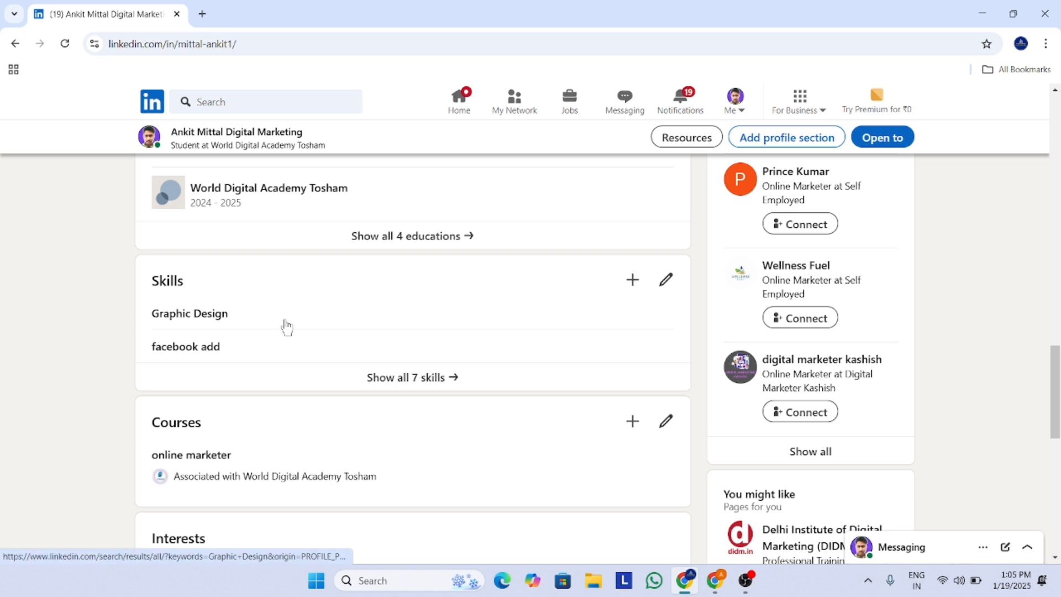
scroll(285, 326, down, 2)
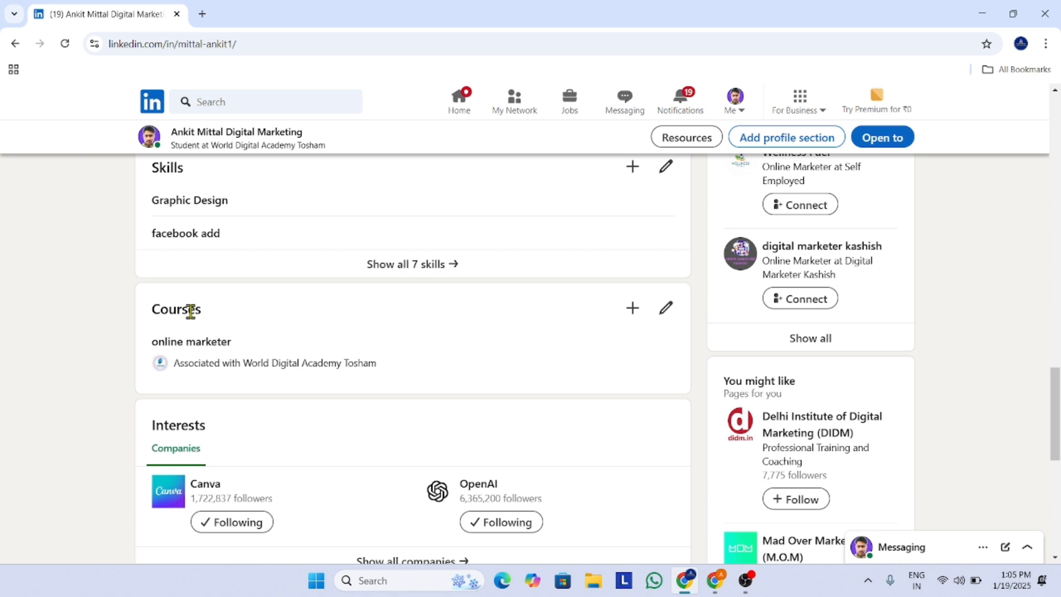
scroll(200, 334, down, 4)
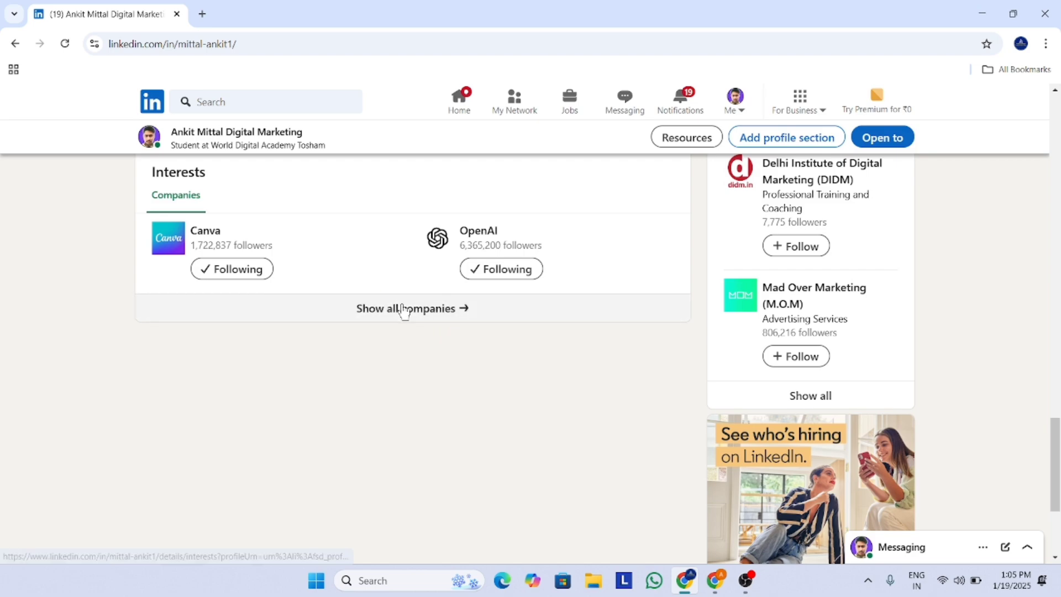
scroll(403, 308, up, 15)
scroll(344, 306, up, 10)
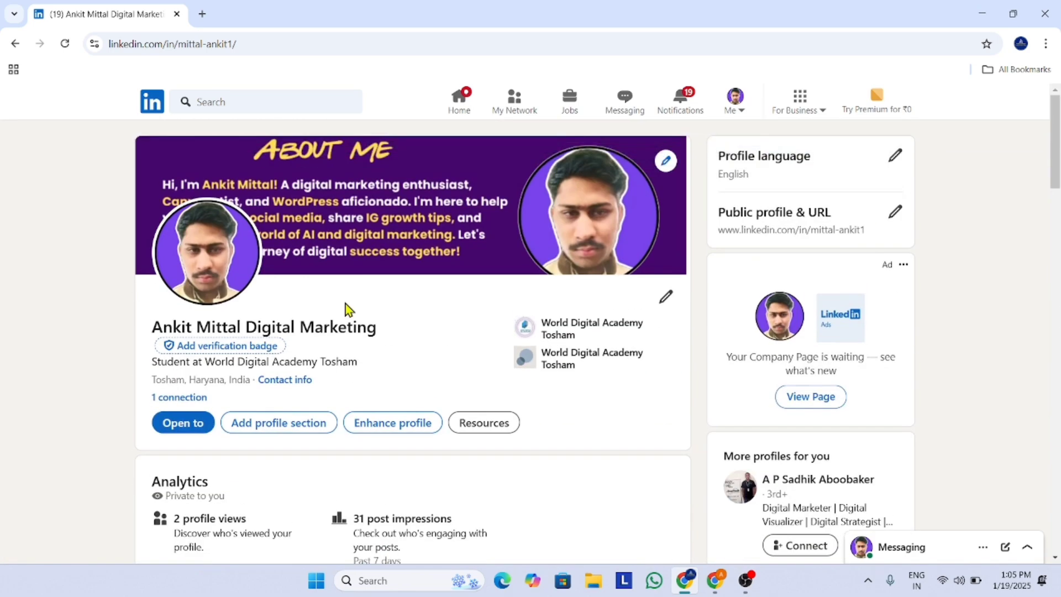
scroll(348, 305, down, 5)
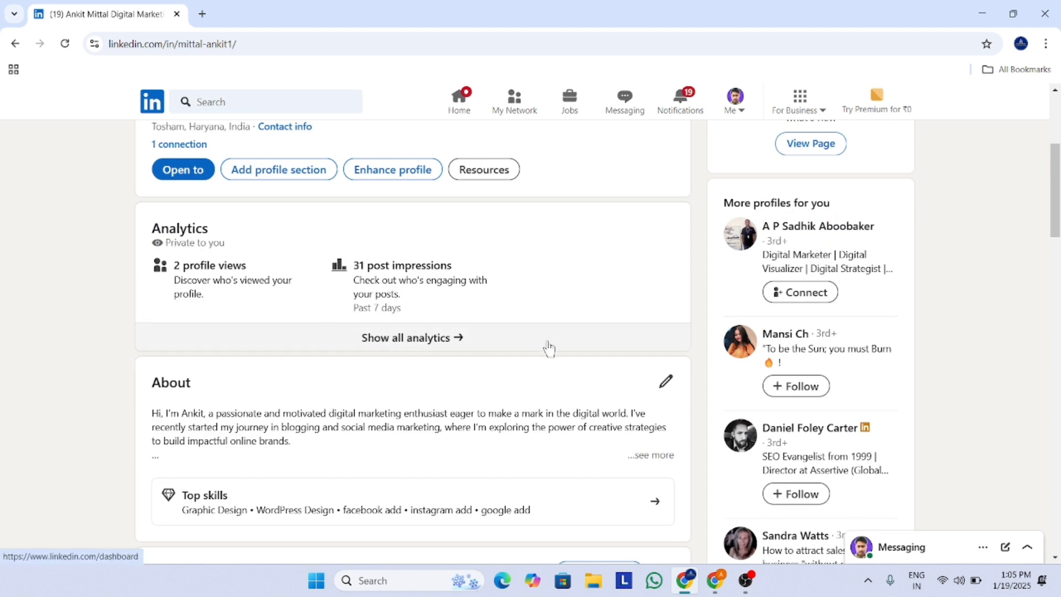
Switch to the browser window with the new LinkedIn account, visit its home feed and reopen its own profile.
click(717, 582)
scroll(381, 247, up, 10)
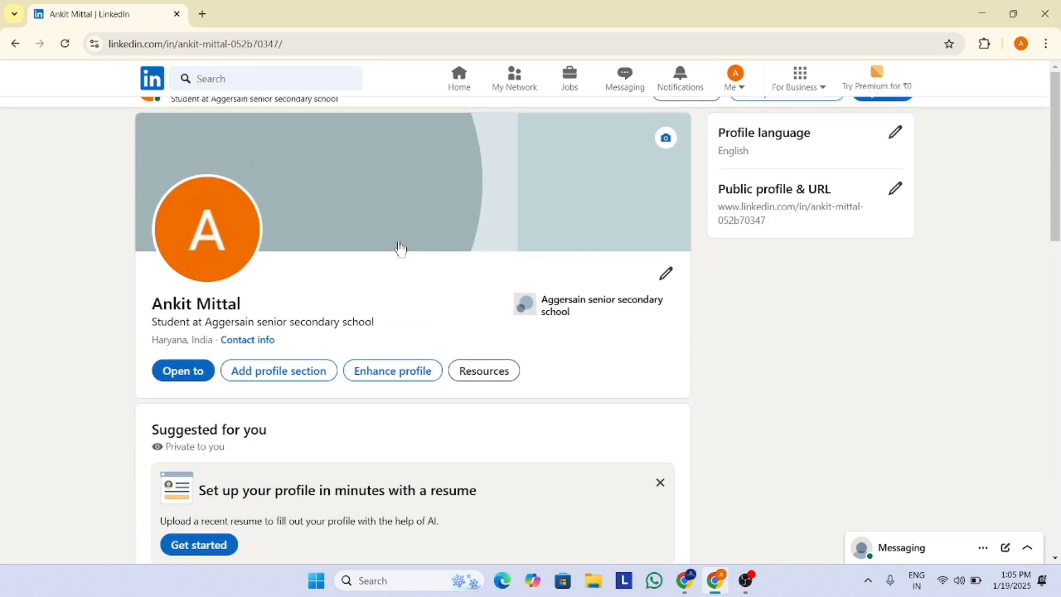
click(460, 77)
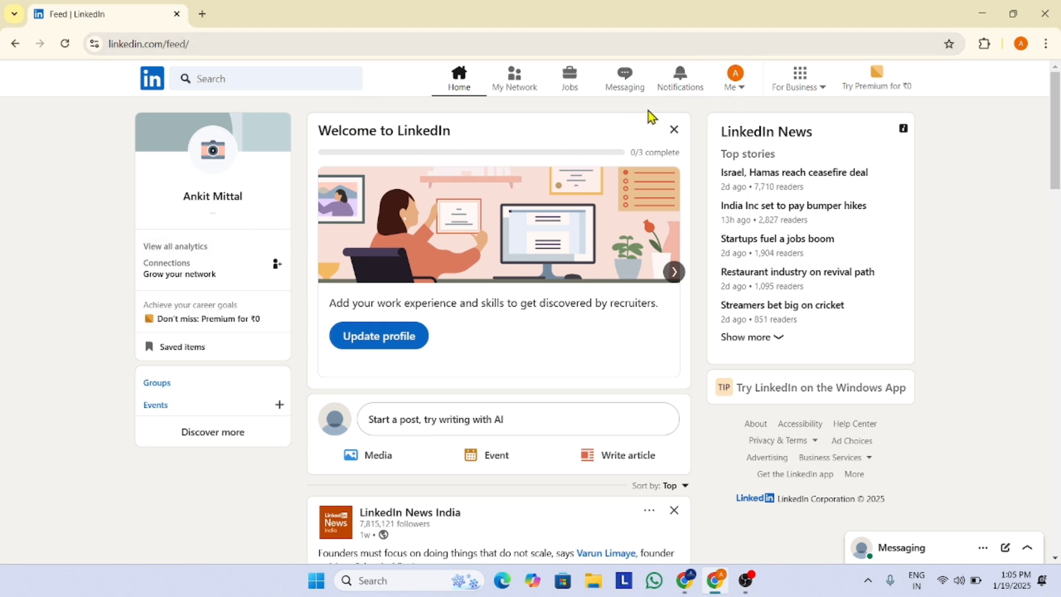
click(740, 93)
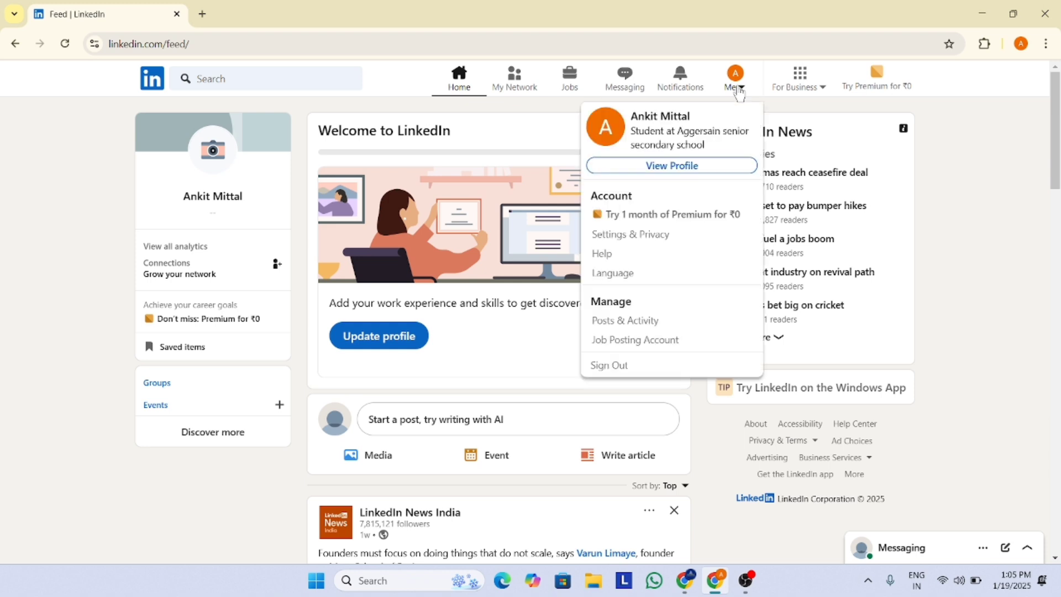
click(663, 173)
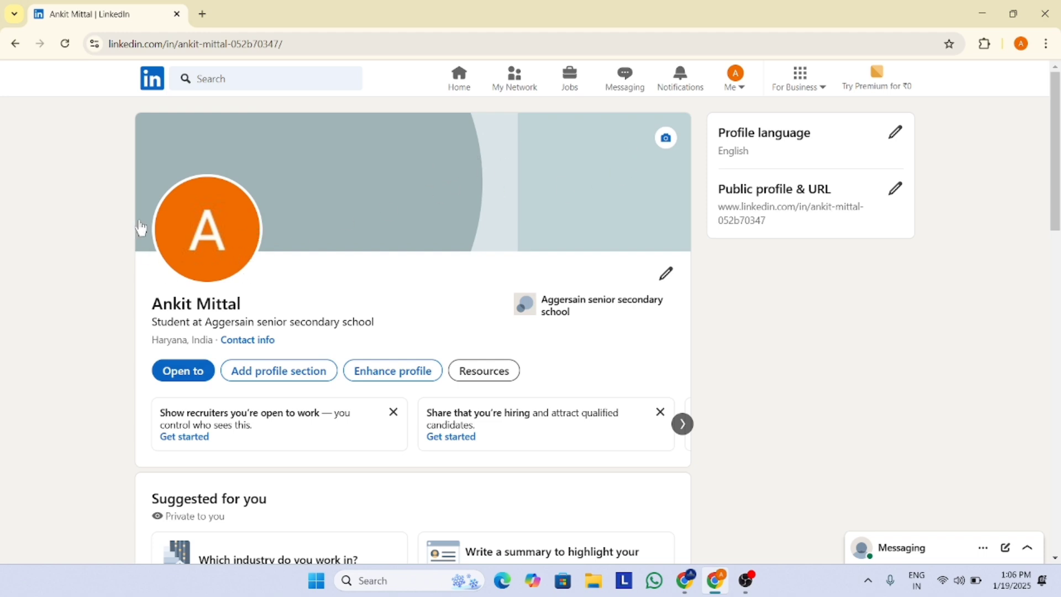
Upload the image profile-pic from the Desktop folder as the new account's profile photo.
click(207, 248)
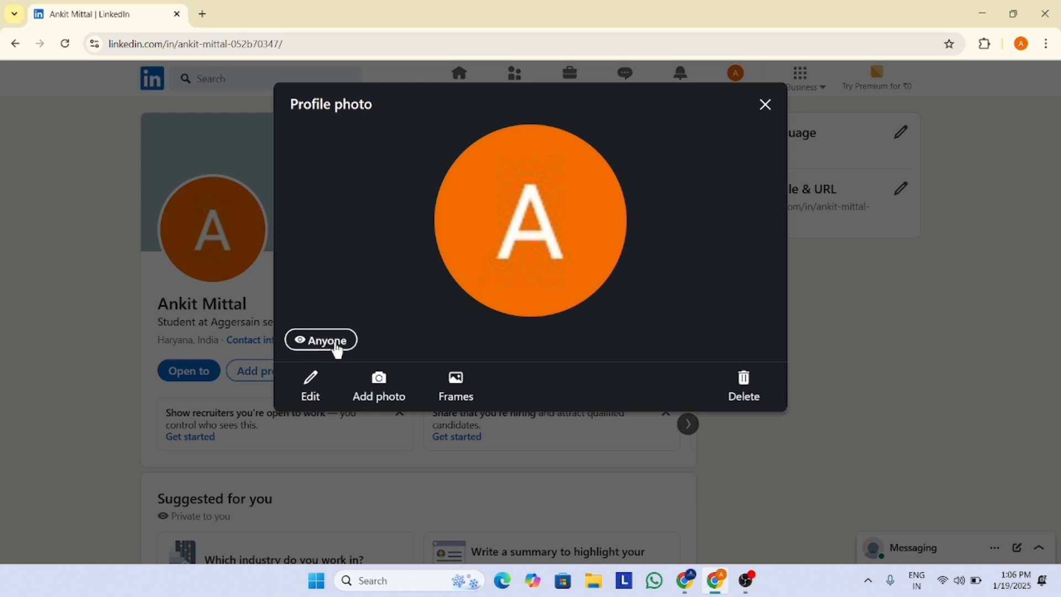
click(381, 397)
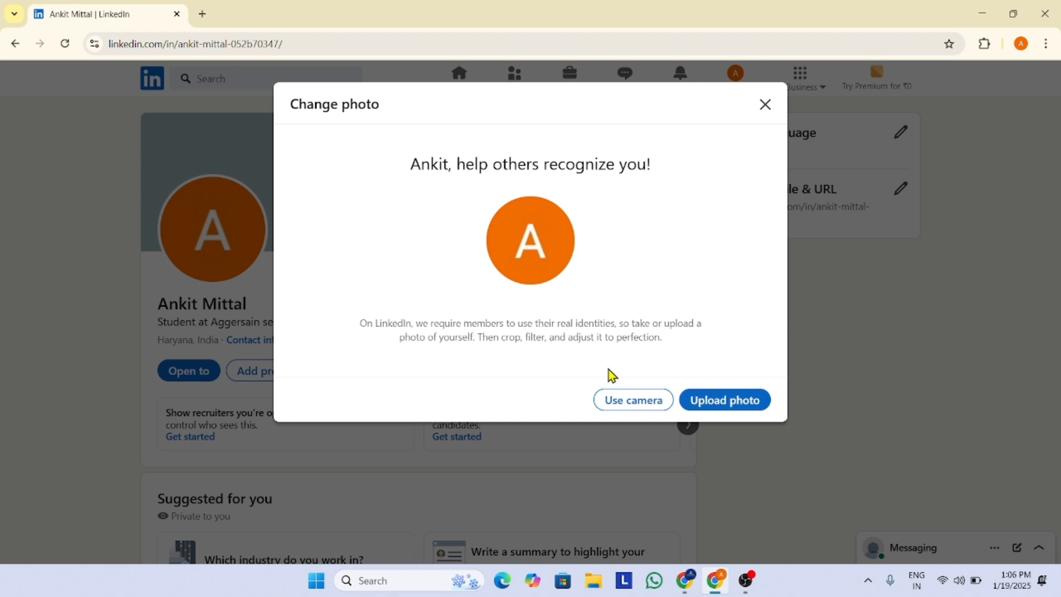
click(726, 400)
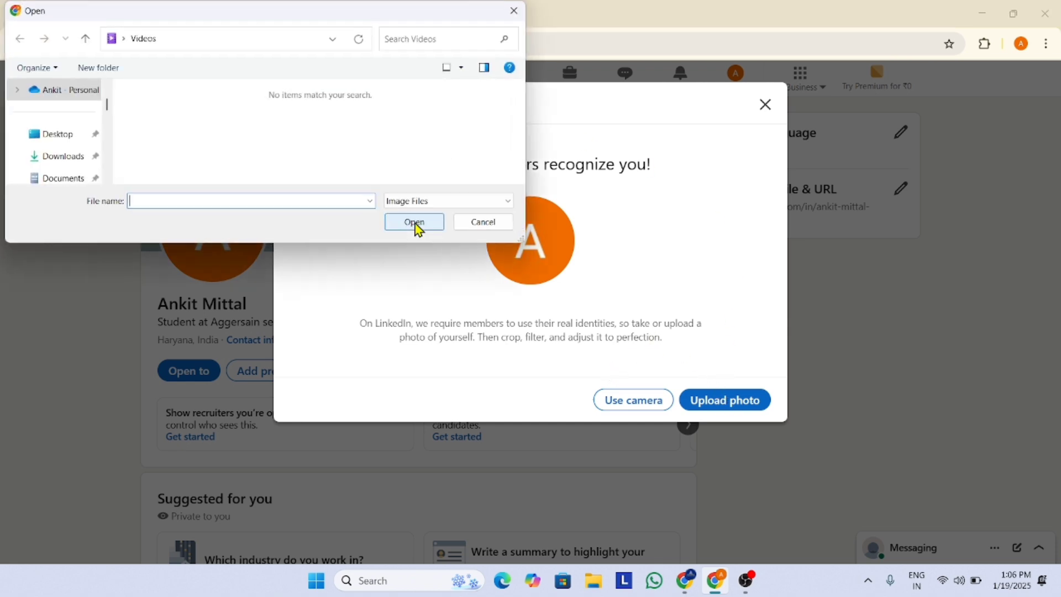
click(72, 139)
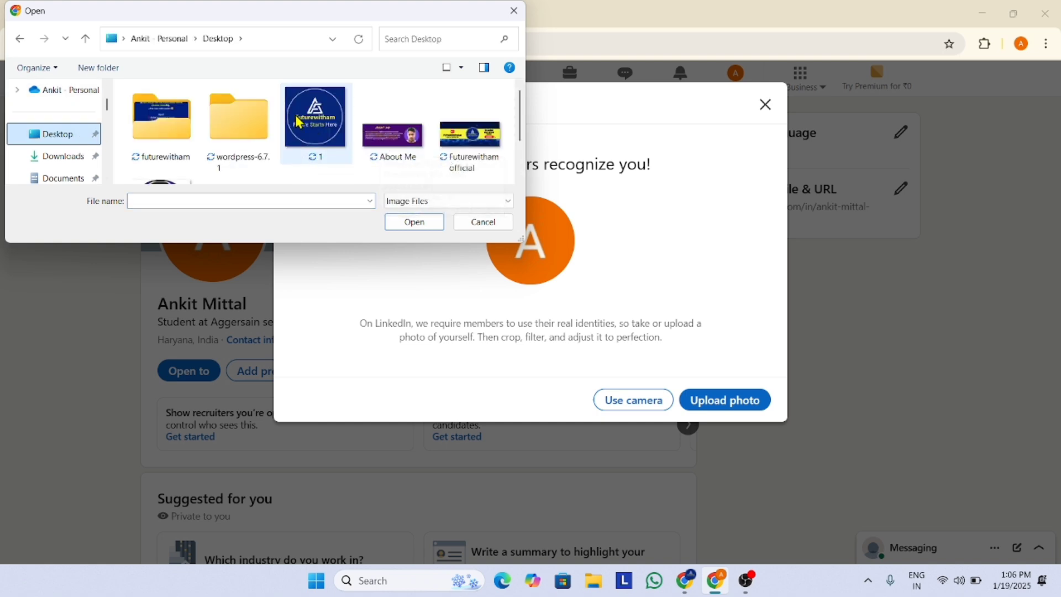
scroll(273, 119, down, 1)
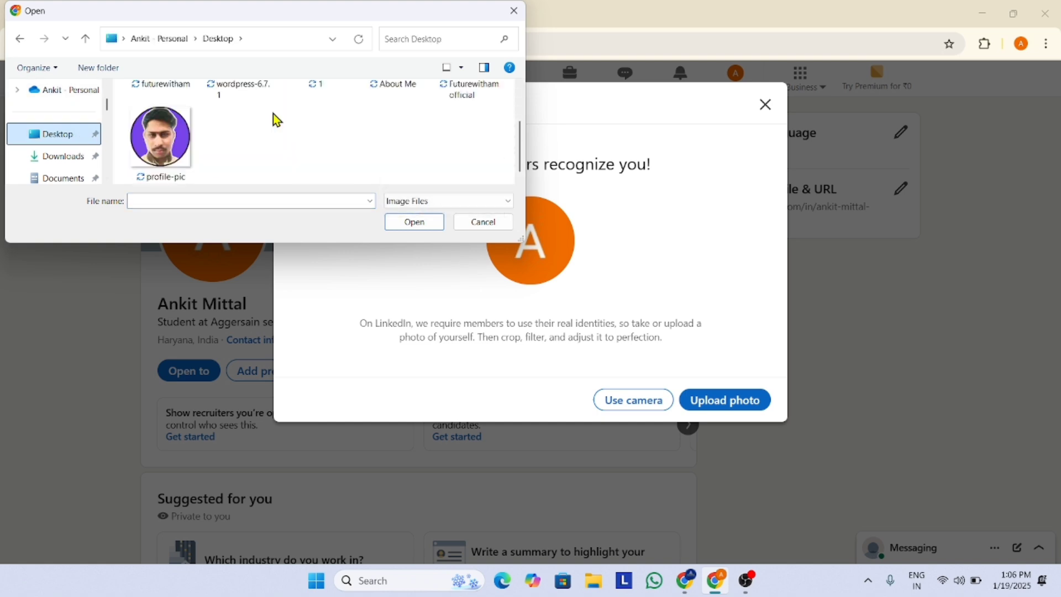
click(157, 147)
click(421, 224)
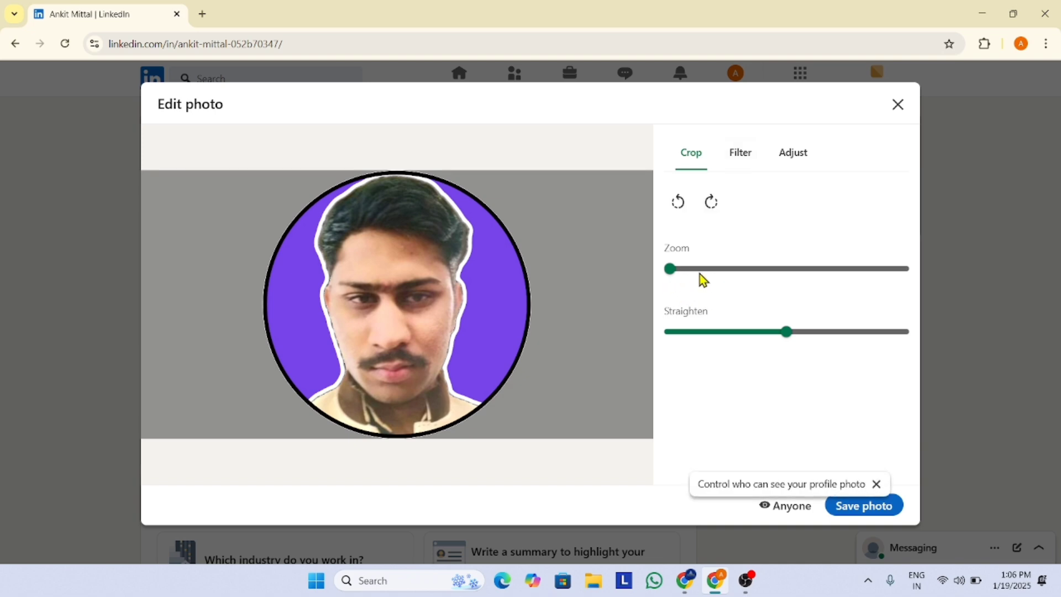
Try a 1.2 zoom on the uploaded photo, return it to the minimum zoom and straighten it slightly clockwise.
drag(669, 271, 694, 270)
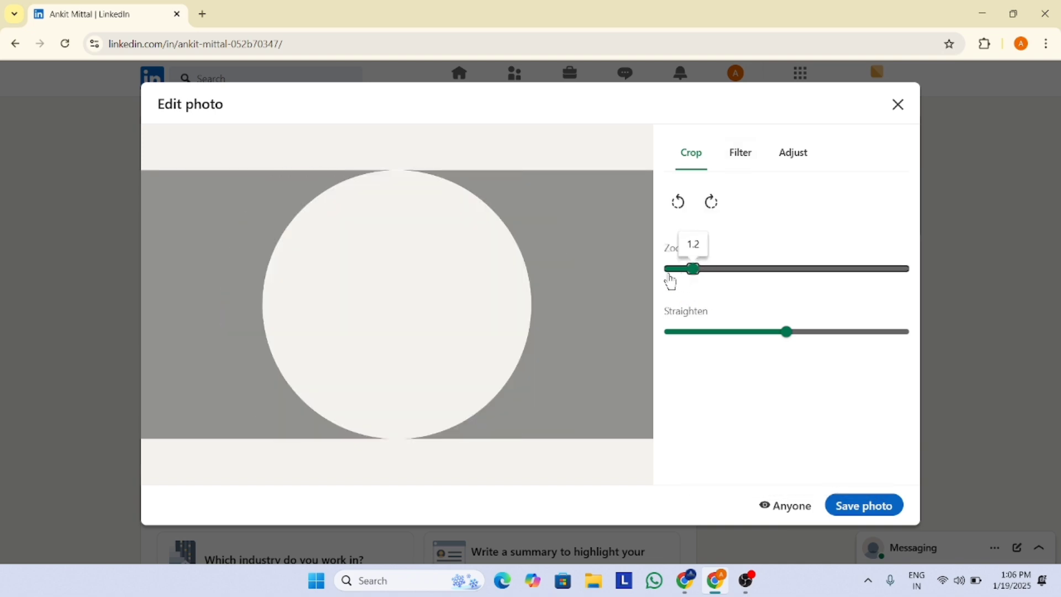
click(669, 276)
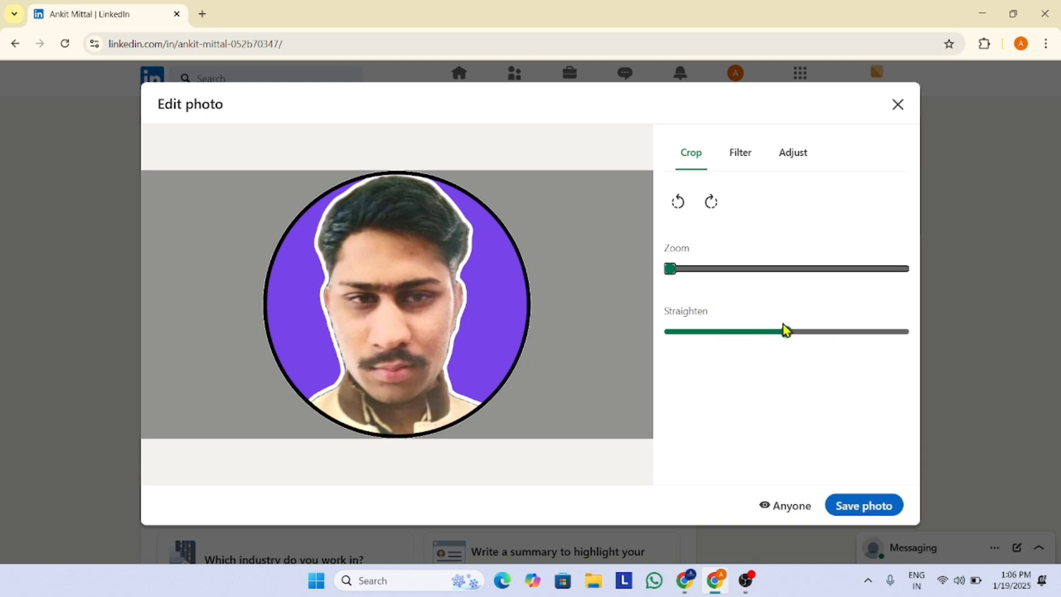
mouse_move(787, 341)
mouse_down()
mouse_move(845, 336)
mouse_move(797, 332)
mouse_up()
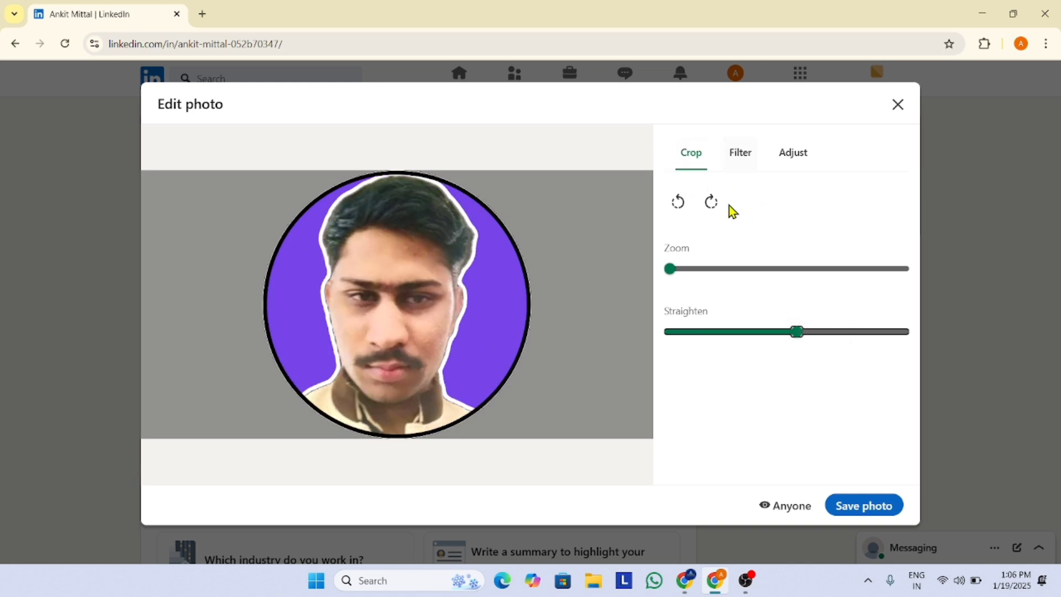
Preview the Studio and Spotlight filters, restore the Original filter, view the adjustment options and save the profile photo.
click(741, 166)
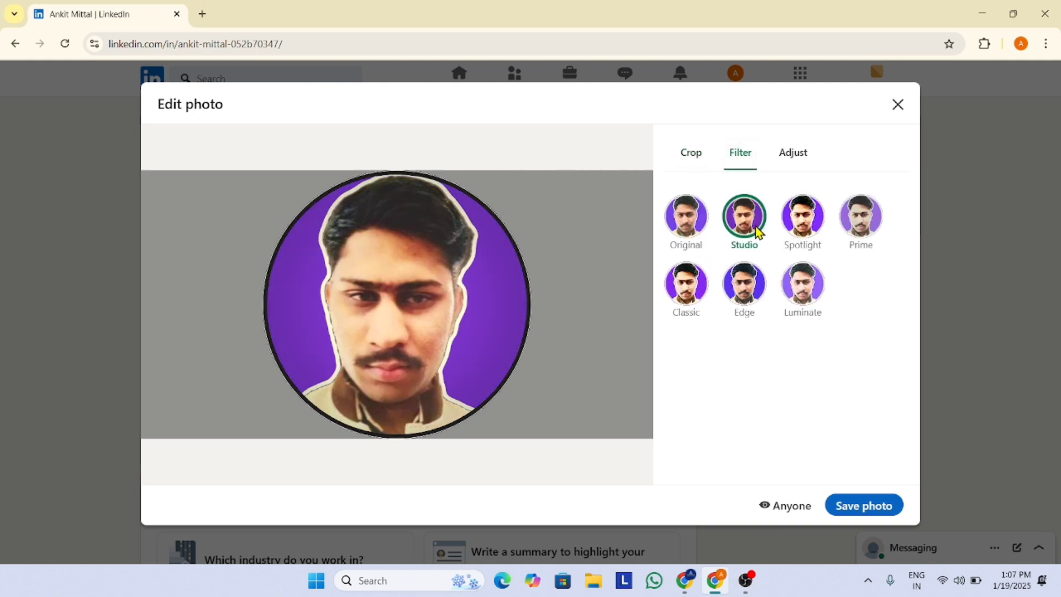
click(792, 231)
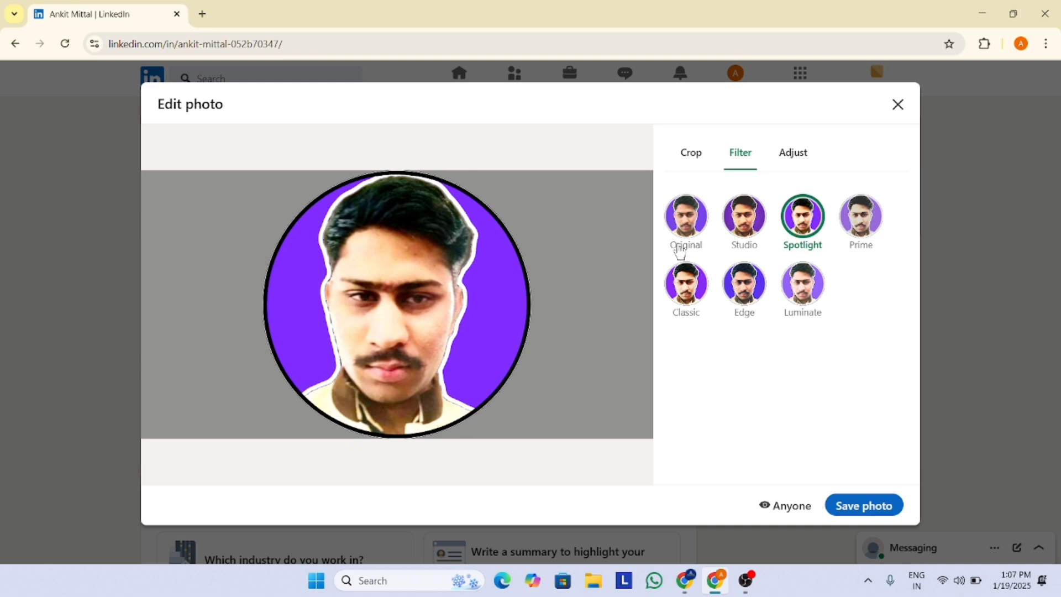
click(690, 225)
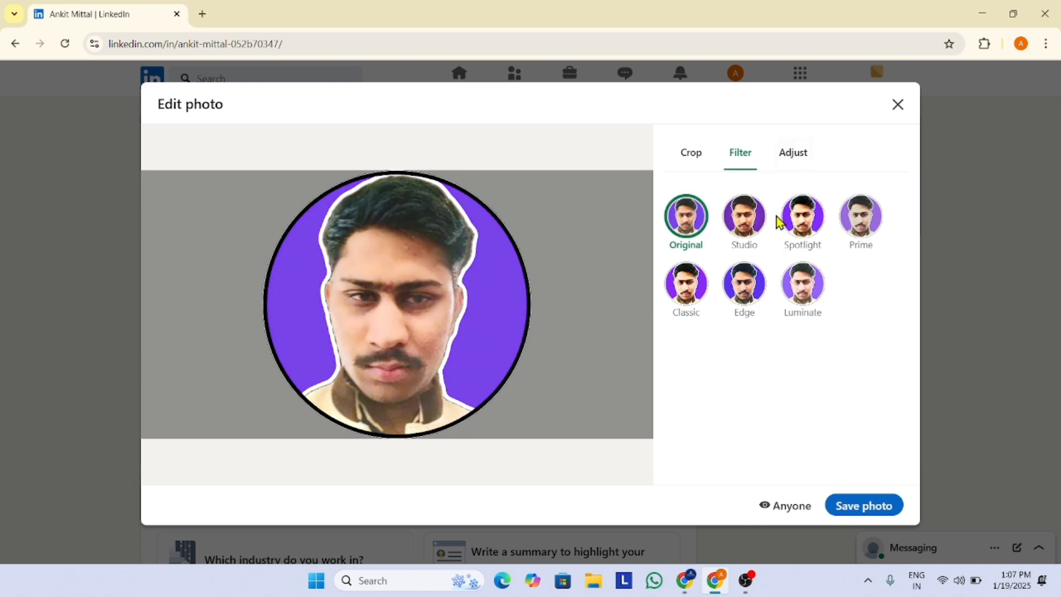
click(793, 161)
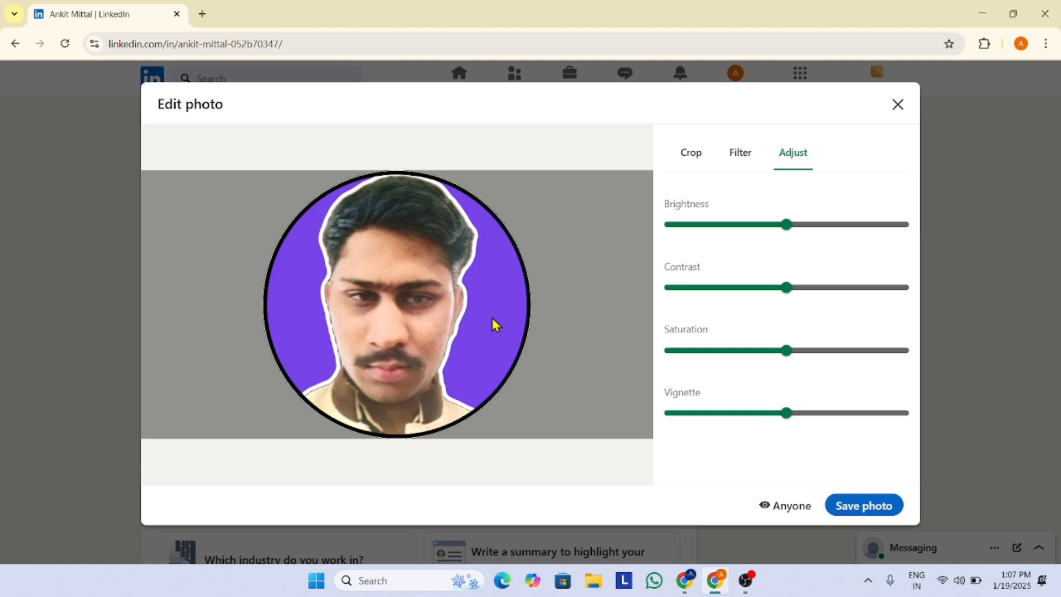
click(855, 505)
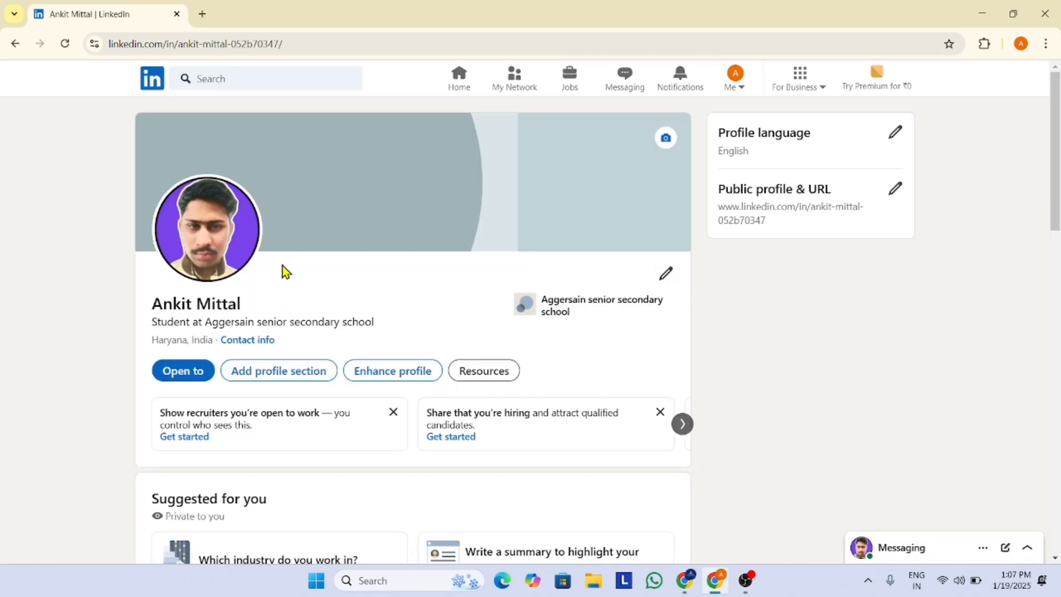
Review the profile photo's visibility options and save the visibility as Anyone.
click(223, 256)
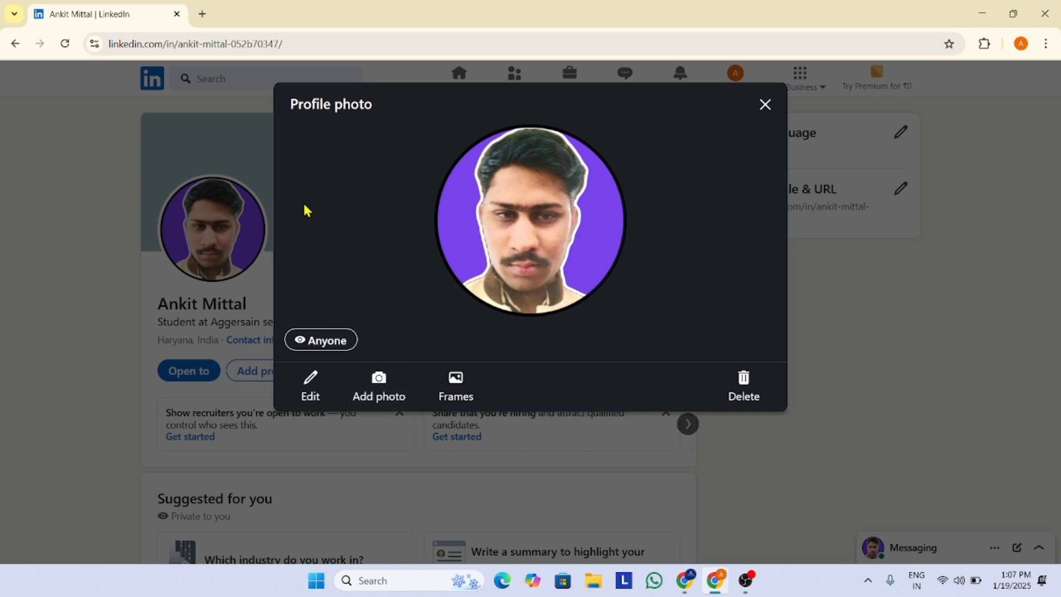
click(318, 345)
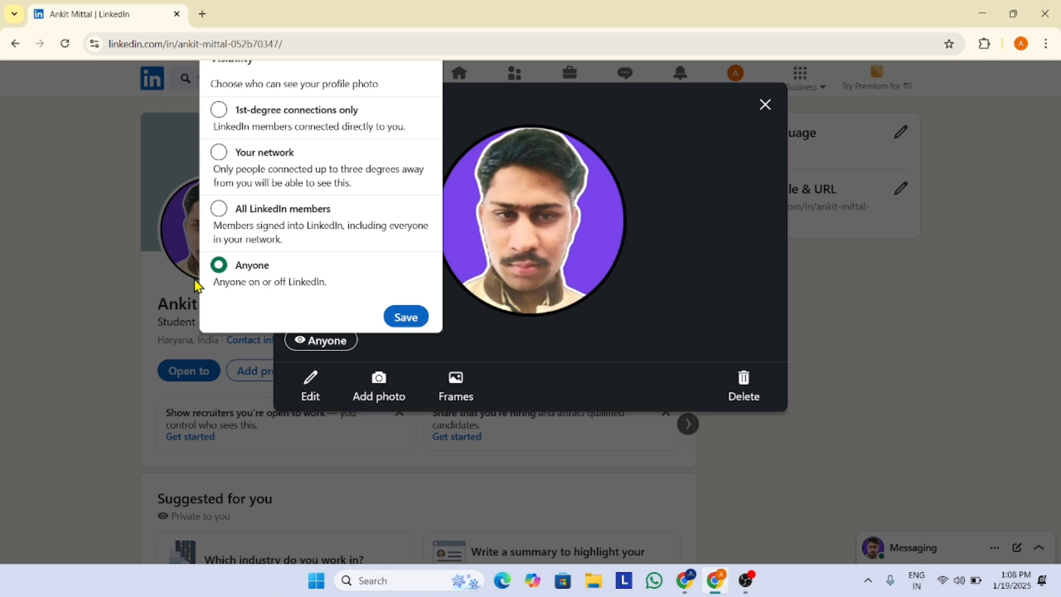
click(408, 318)
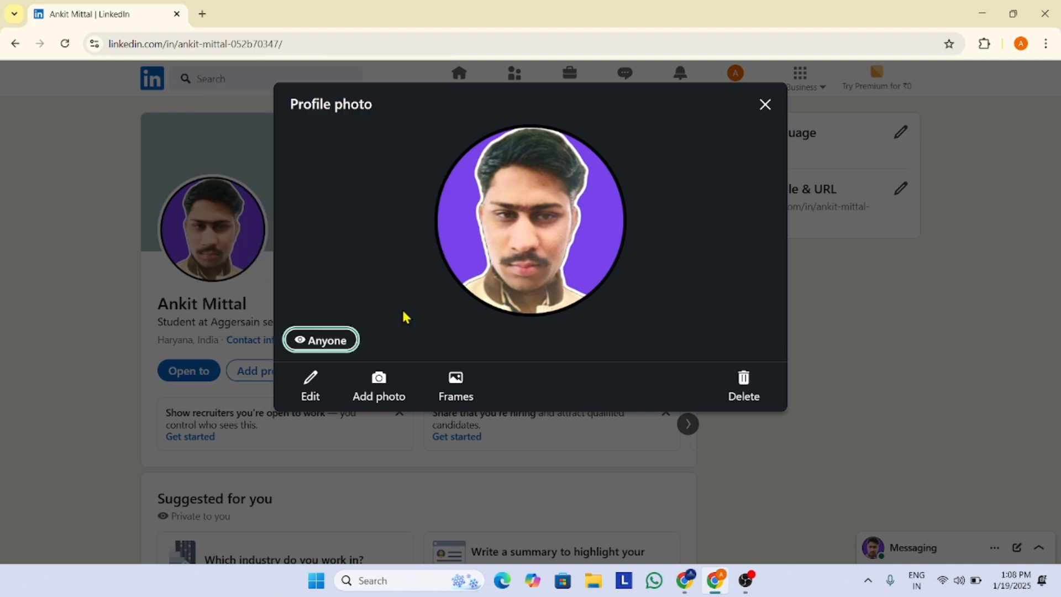
Check the profile photo's edit view, preview the #OpenToWork and #Hiring frames, and apply the Original frame.
click(312, 387)
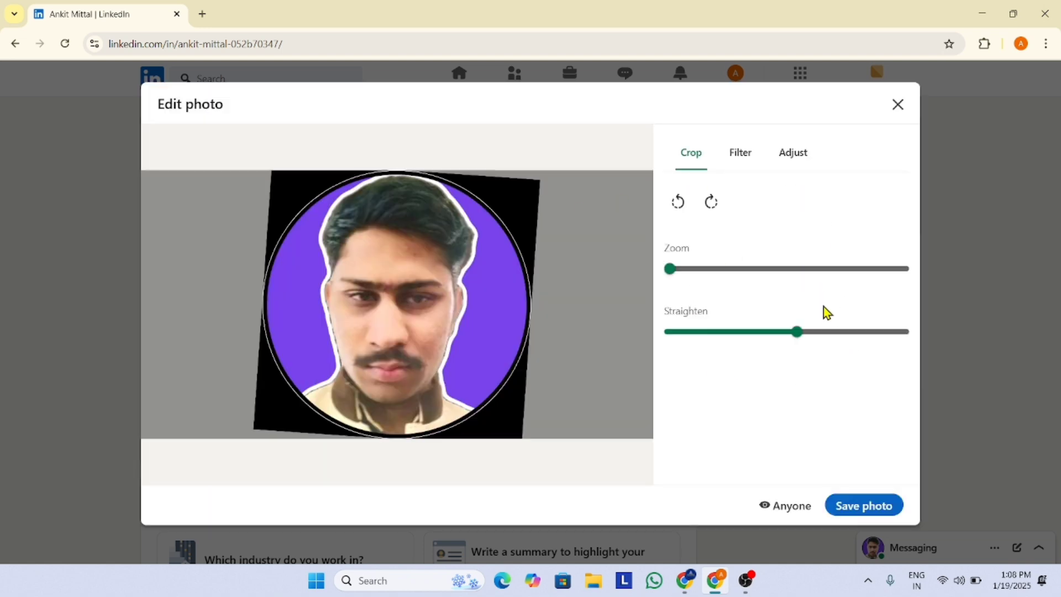
click(897, 105)
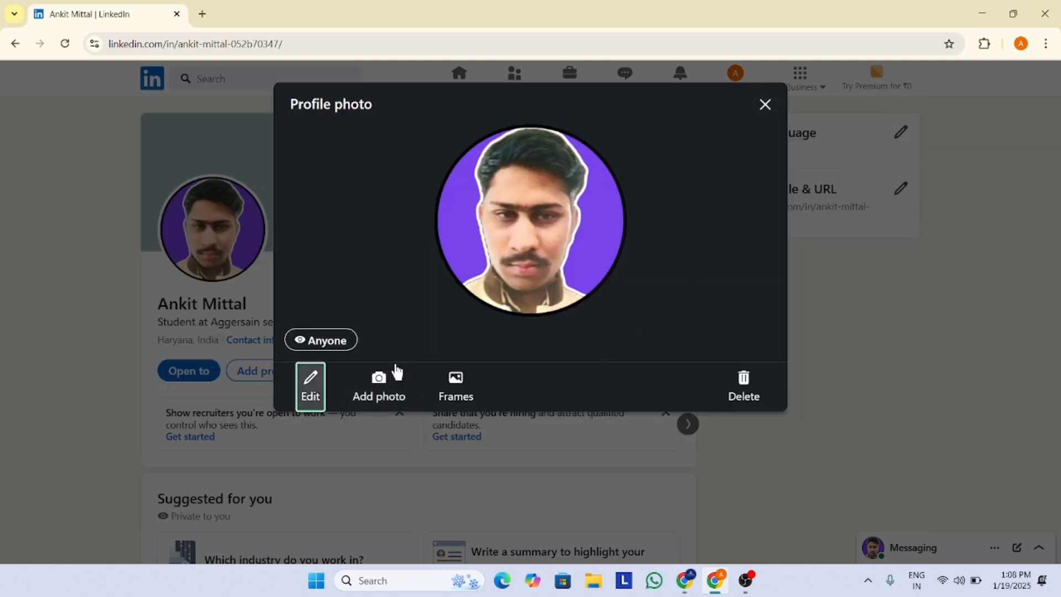
click(461, 390)
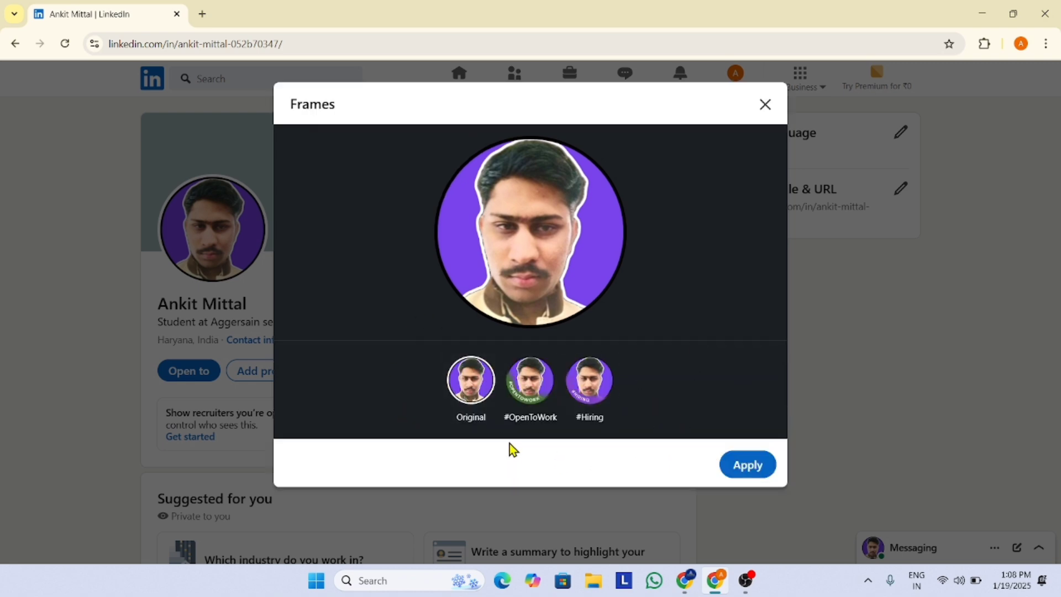
click(462, 396)
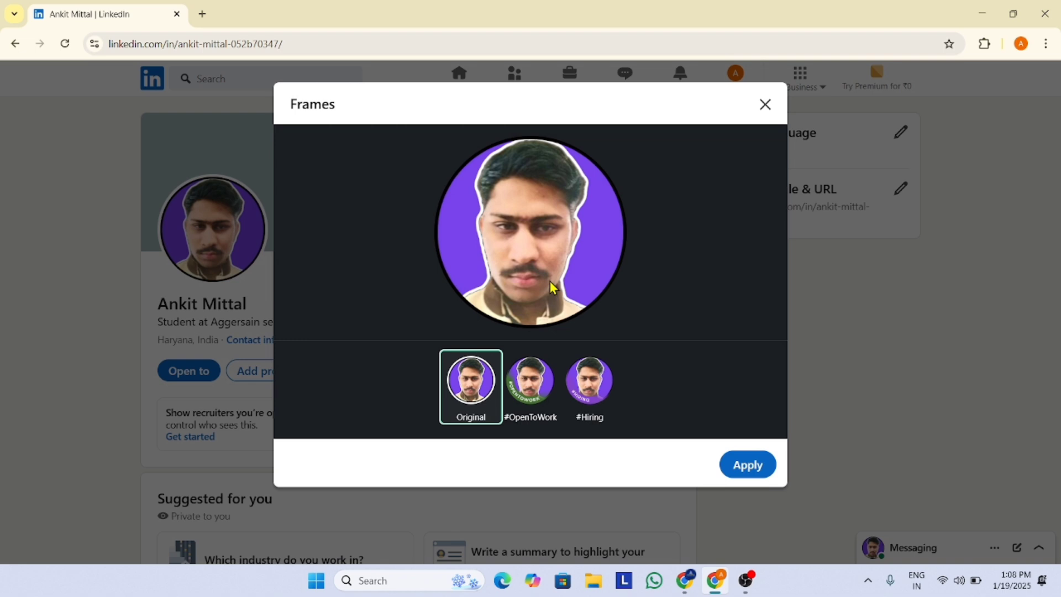
click(532, 402)
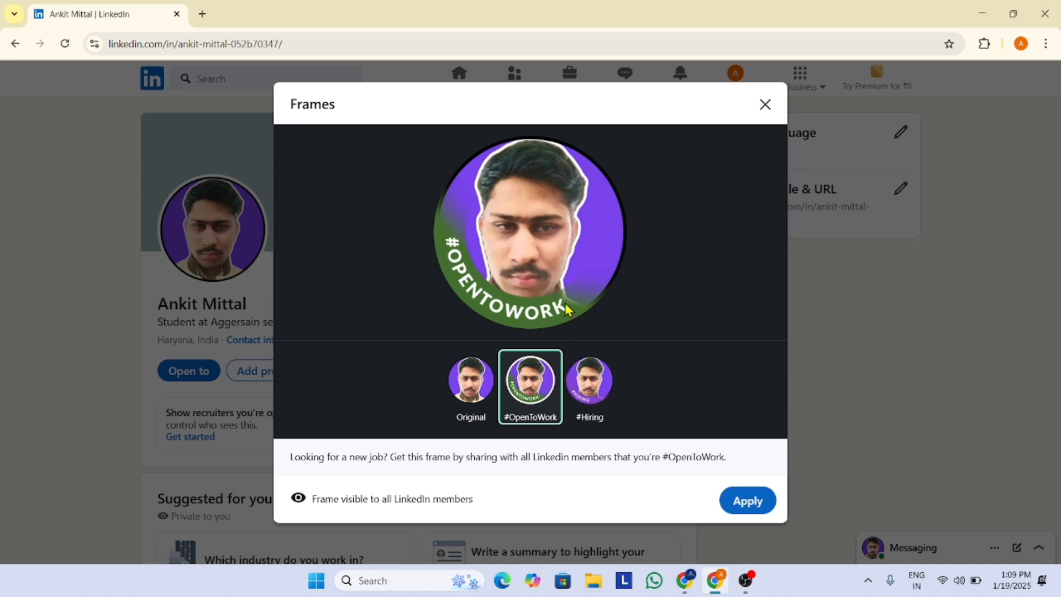
click(597, 389)
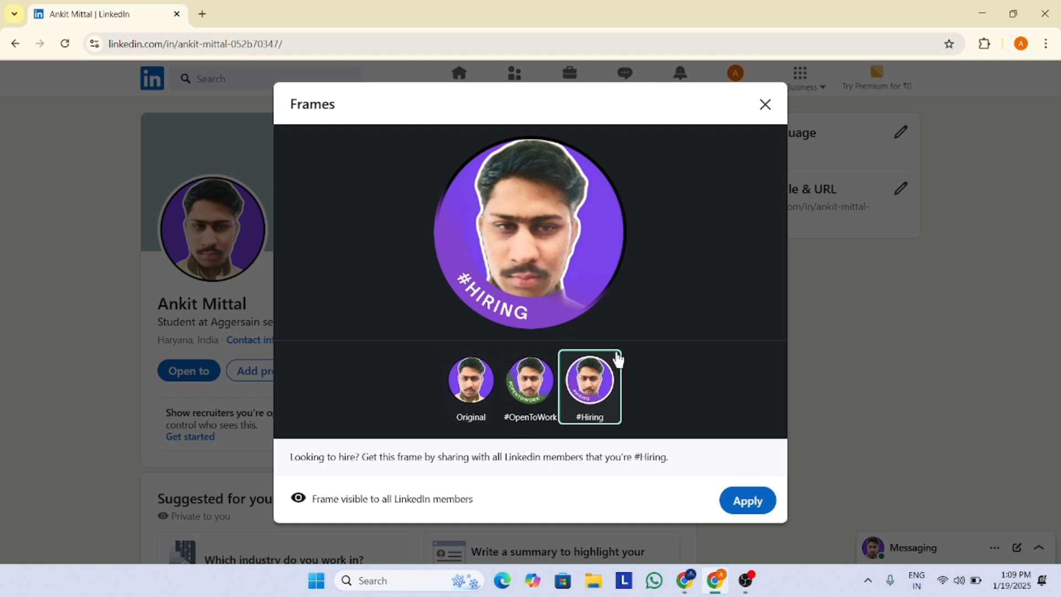
click(470, 382)
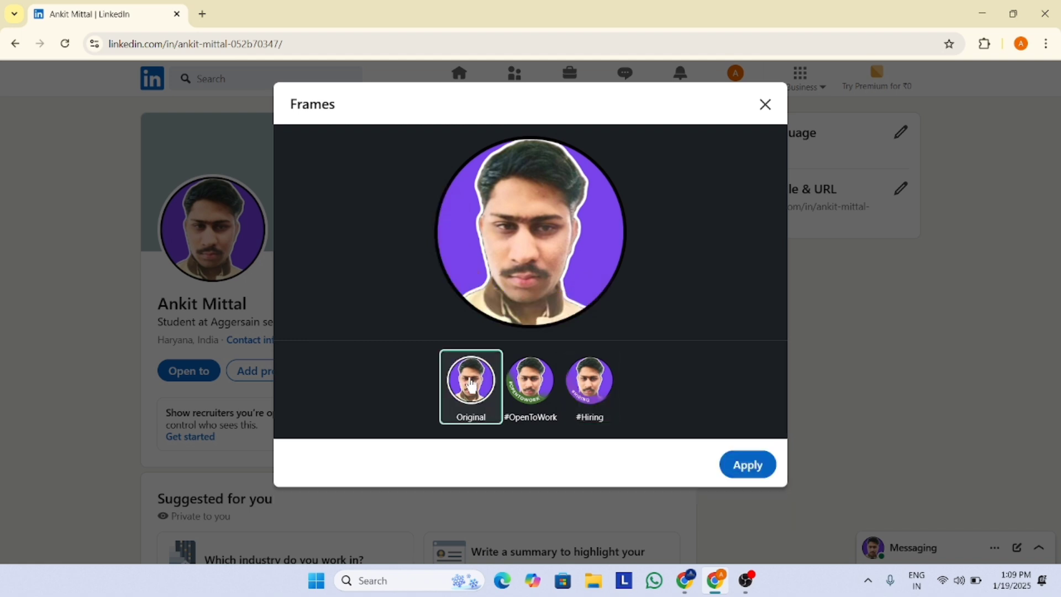
click(755, 469)
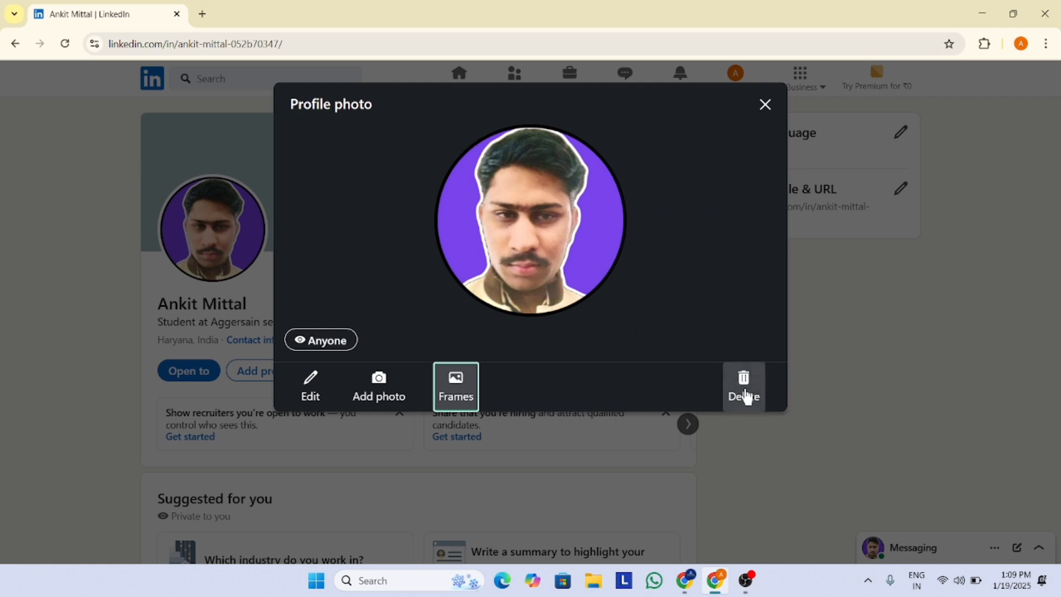
click(765, 105)
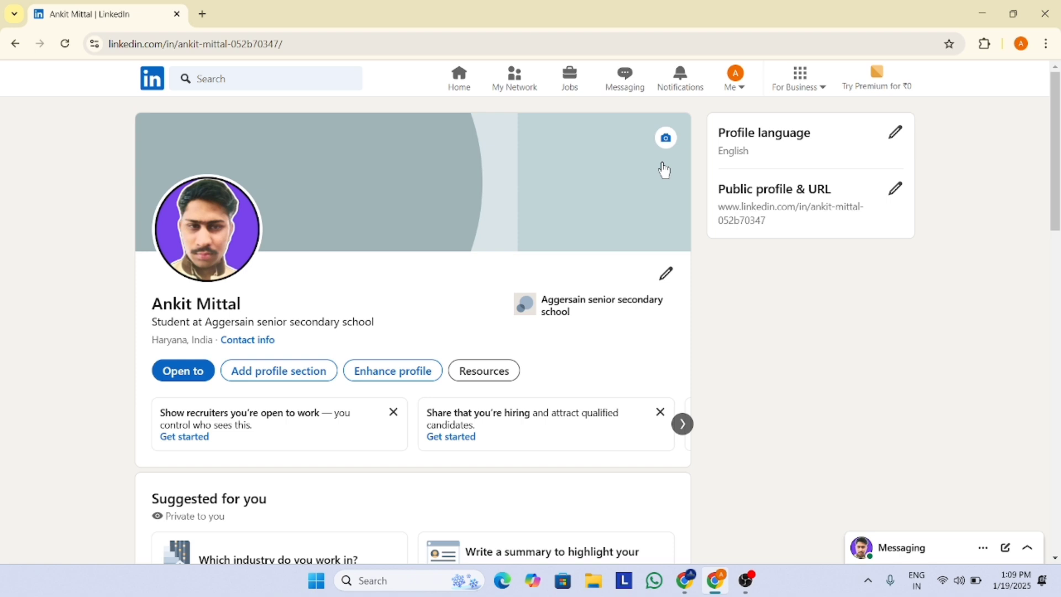
Upload the About Me image from the Desktop folder as the profile's background photo and apply it.
click(666, 138)
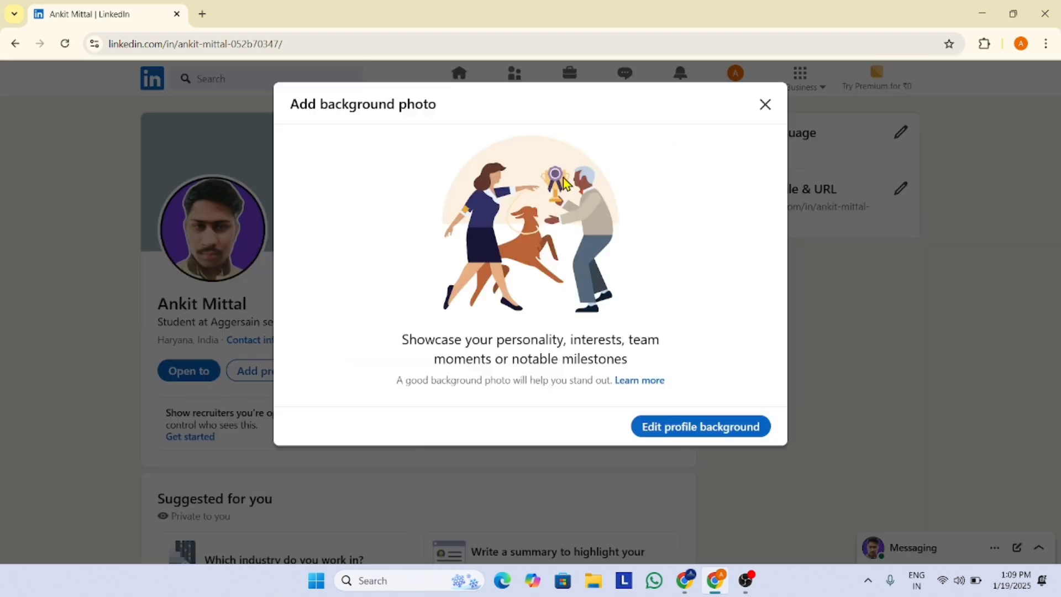
click(688, 428)
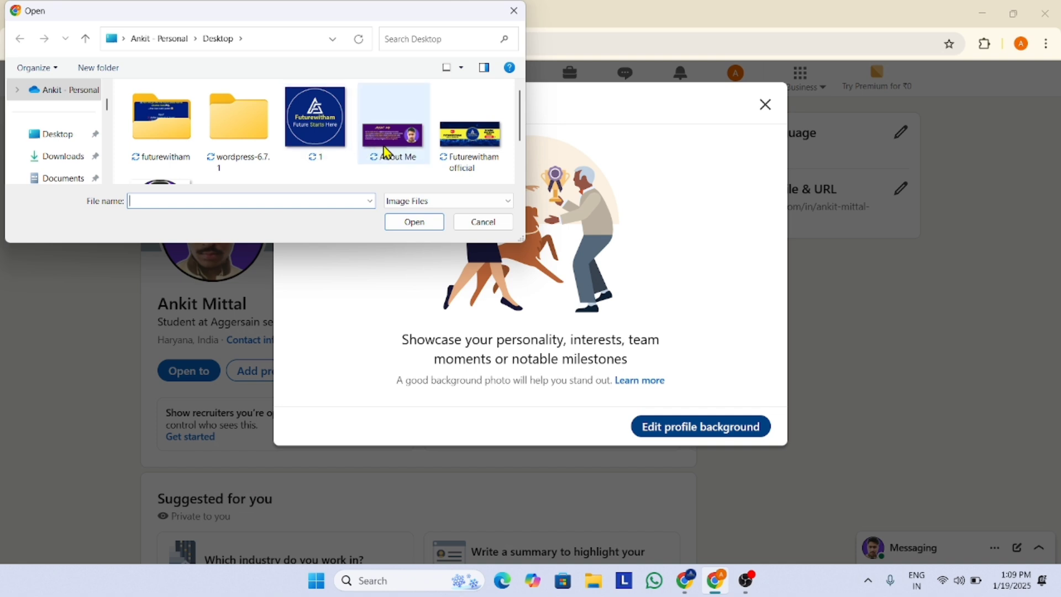
click(391, 153)
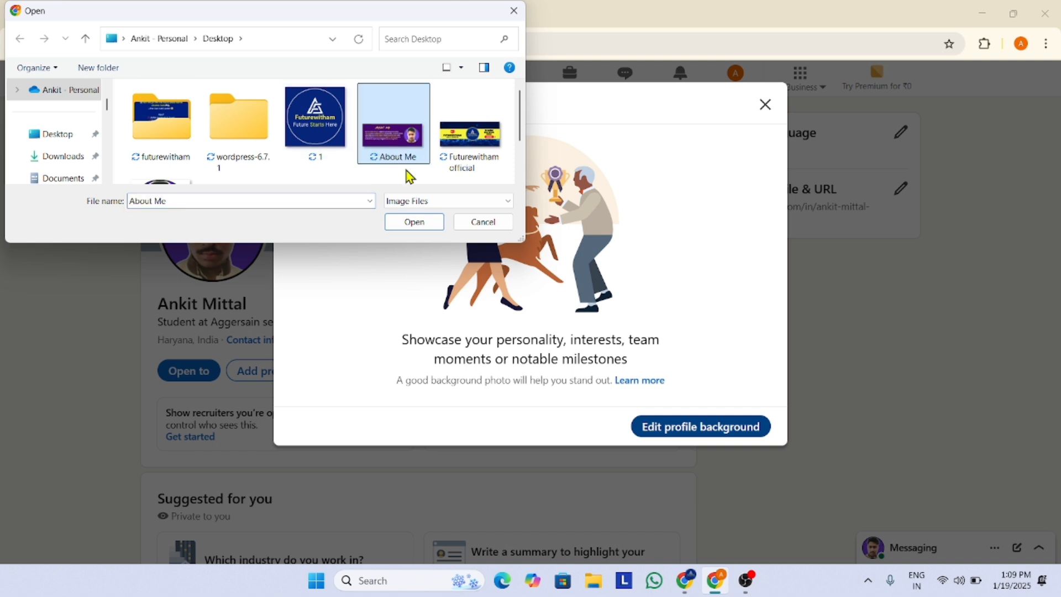
click(423, 226)
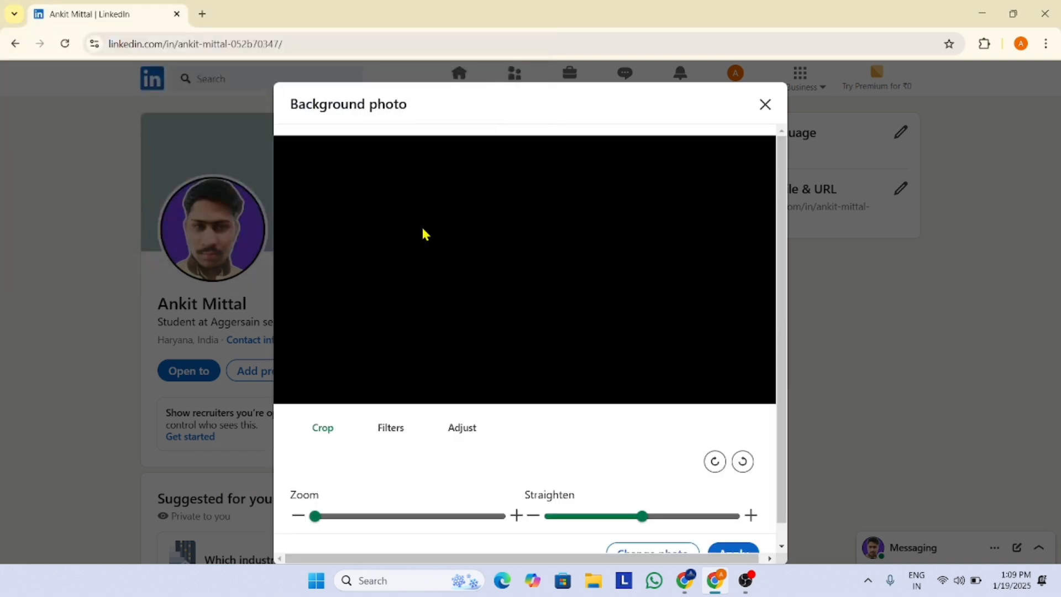
mouse_move(549, 239)
mouse_down()
mouse_move(552, 260)
mouse_move(554, 251)
mouse_up()
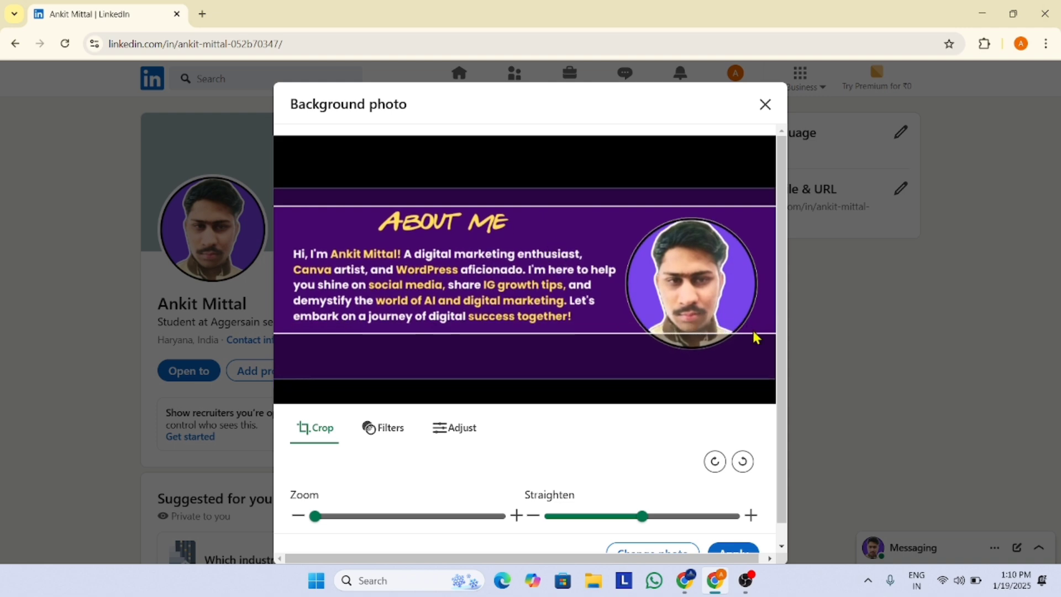
scroll(540, 387, down, 1)
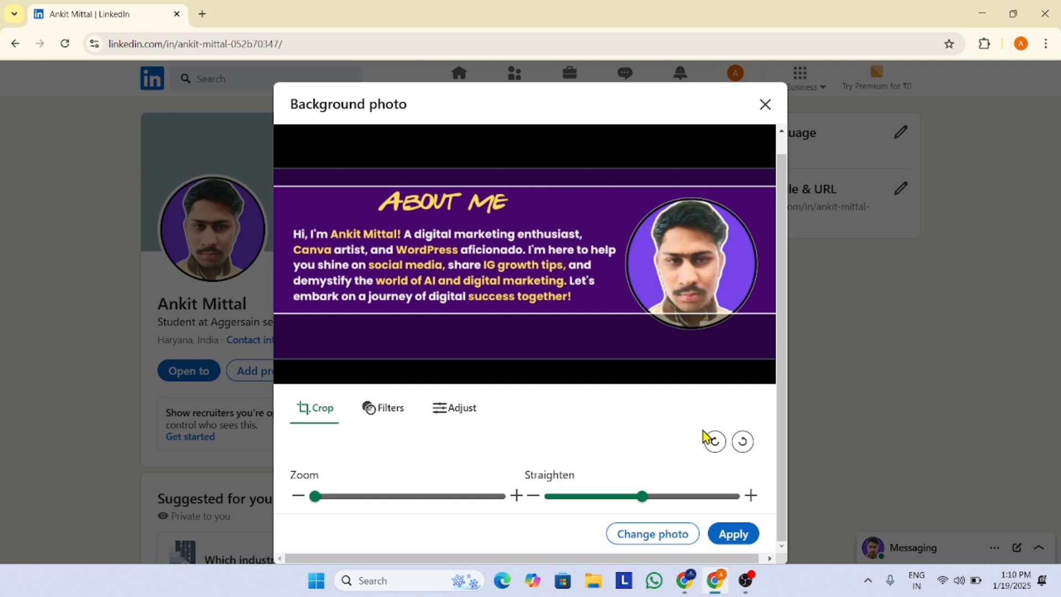
click(737, 536)
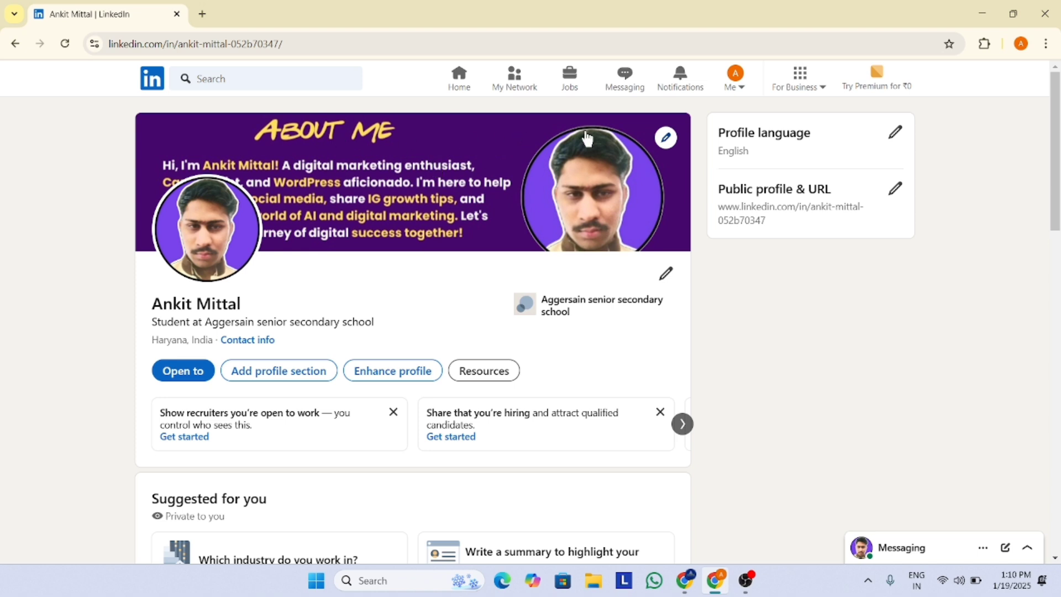
Search for digital marketing and look through the results, including the full list of job results in India.
click(311, 81)
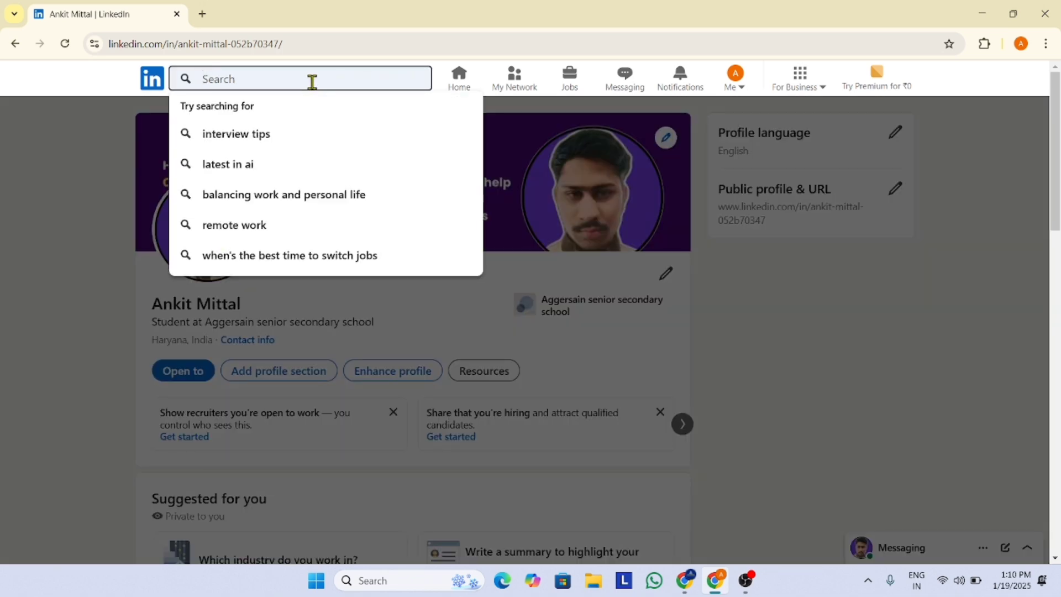
text(d)
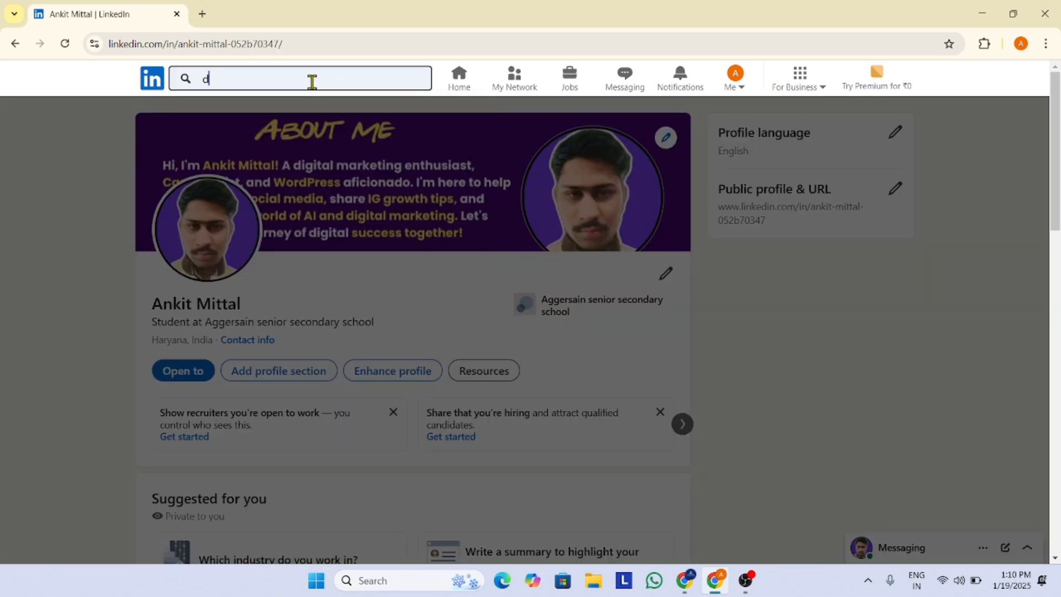
text(igital)
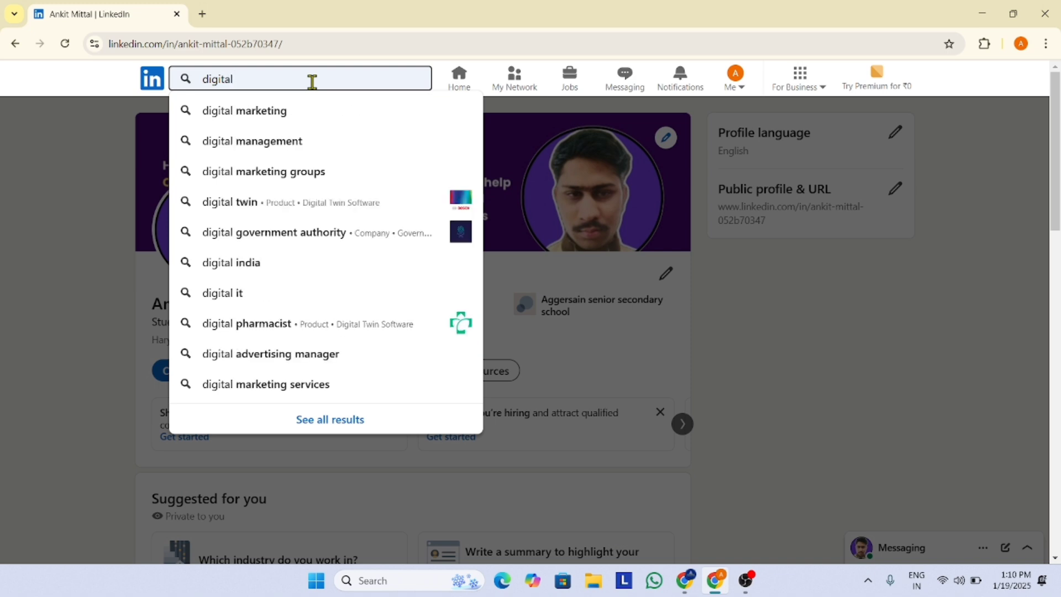
click(323, 120)
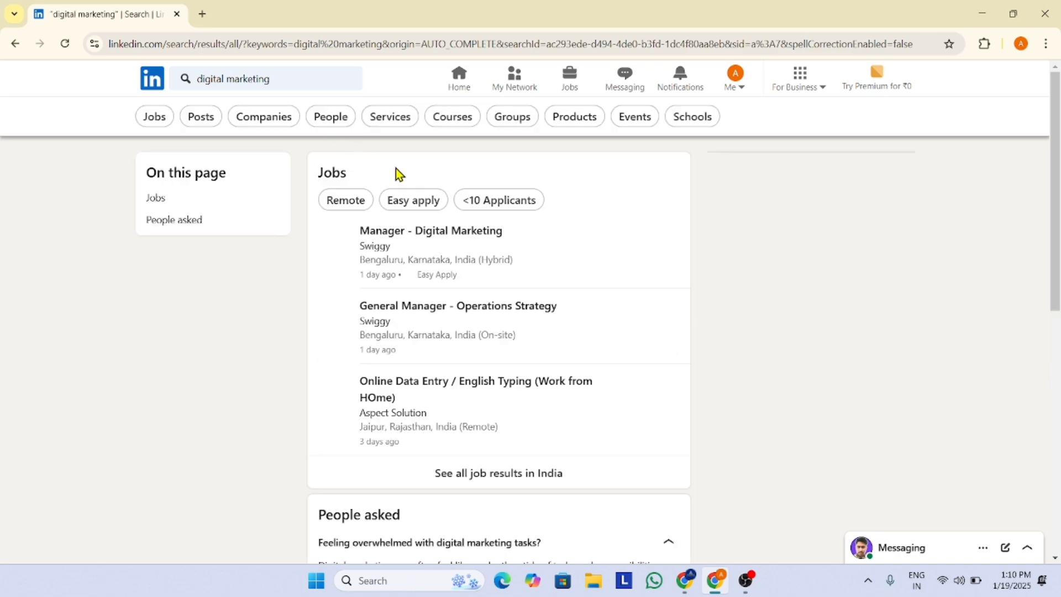
scroll(475, 243, down, 9)
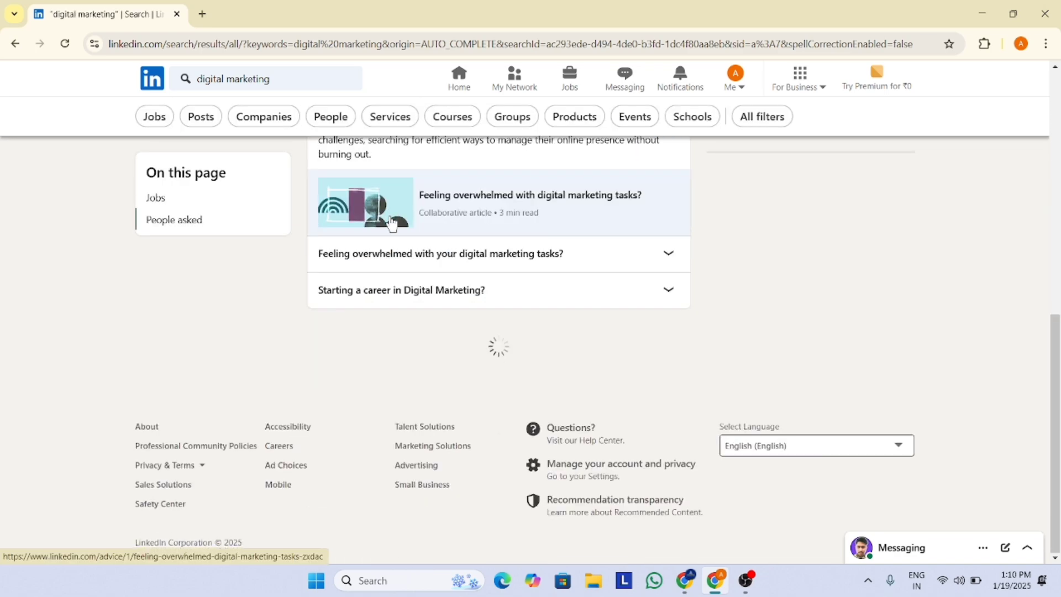
scroll(475, 237, down, 4)
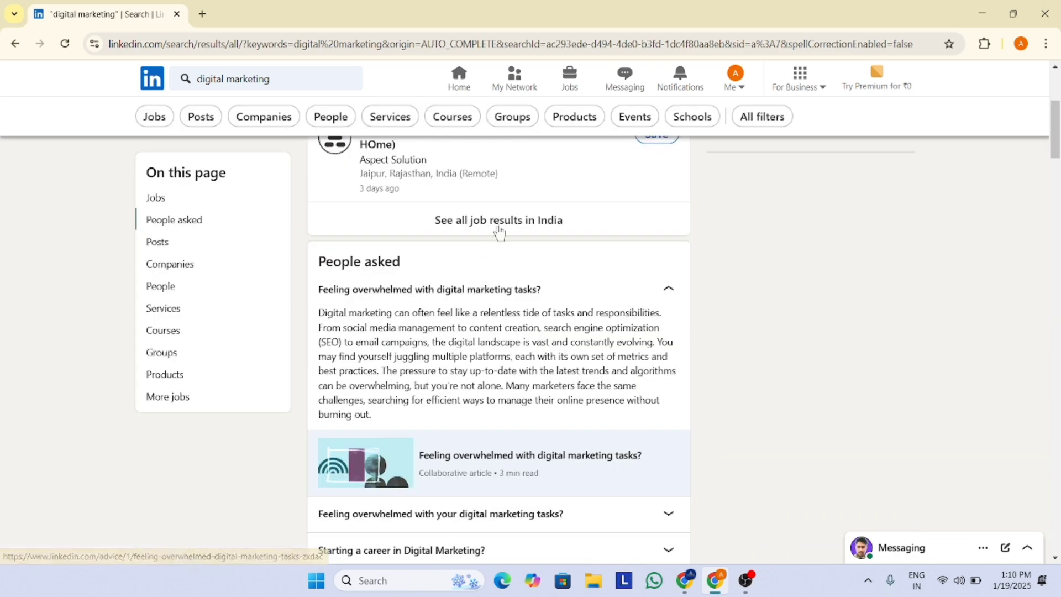
click(531, 227)
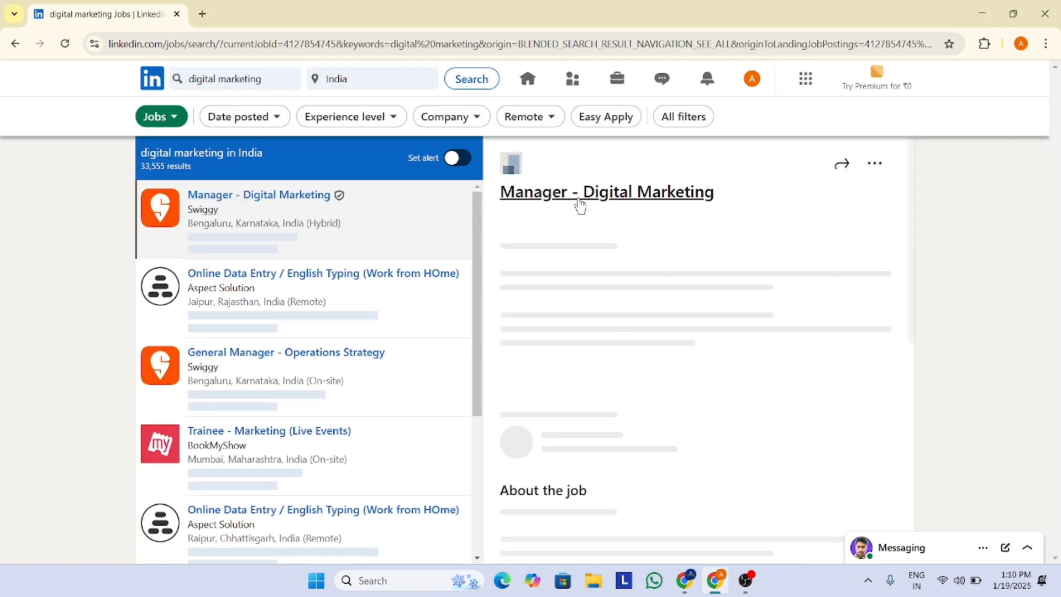
click(15, 44)
View the profiles of two digital marketing post authors from the search results to examine their photos and background banners.
scroll(554, 256, down, 9)
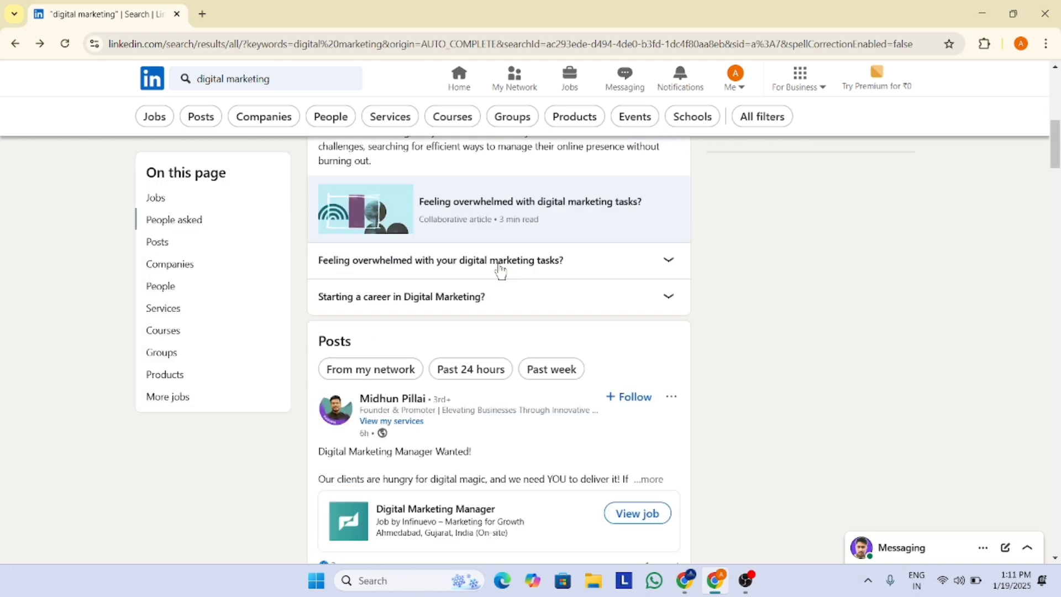
click(332, 411)
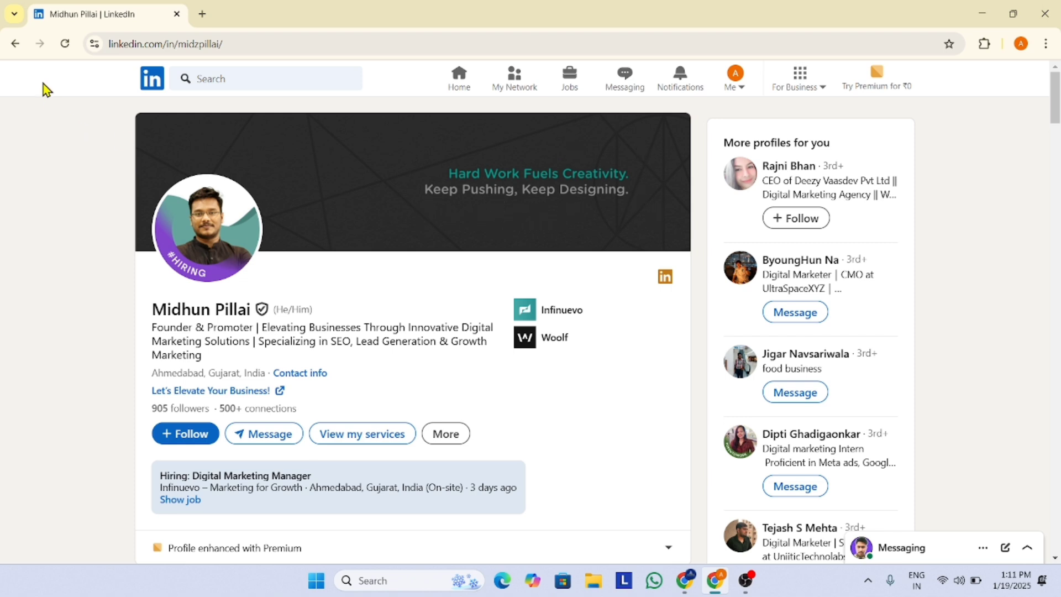
click(15, 49)
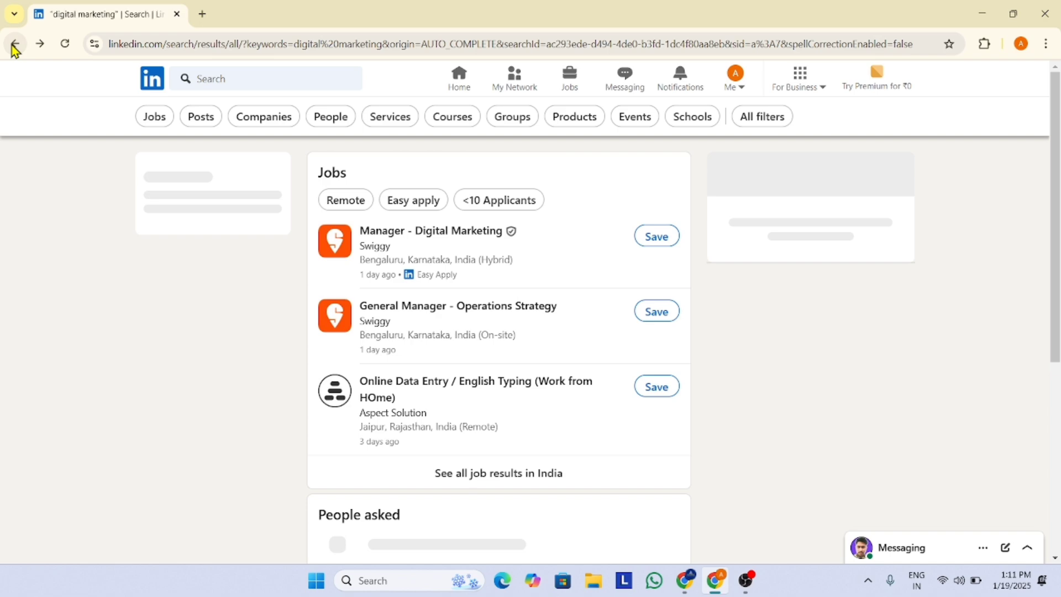
scroll(430, 299, down, 3)
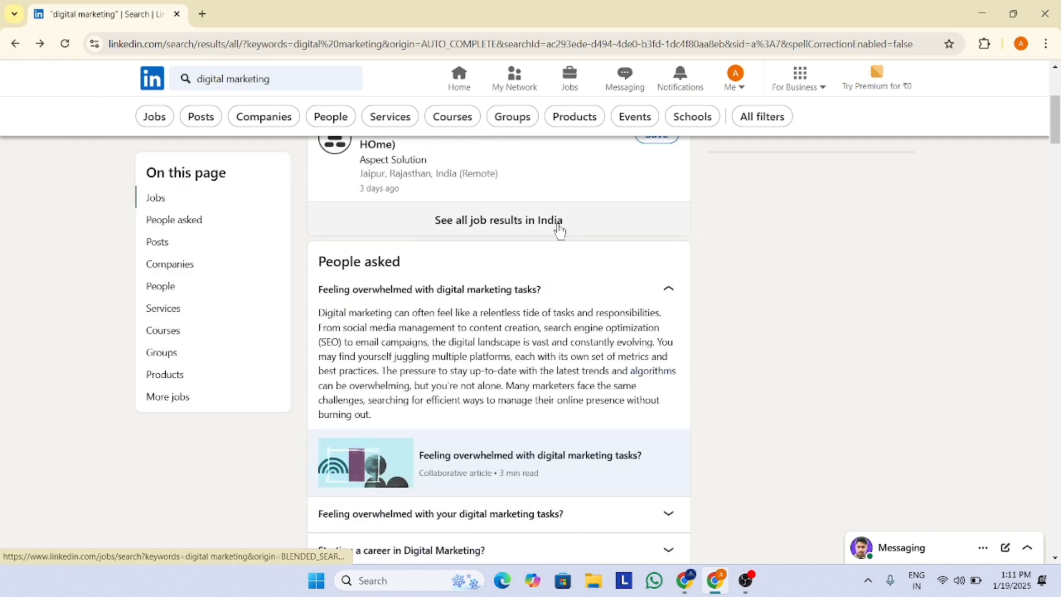
scroll(559, 227, down, 7)
scroll(495, 271, down, 9)
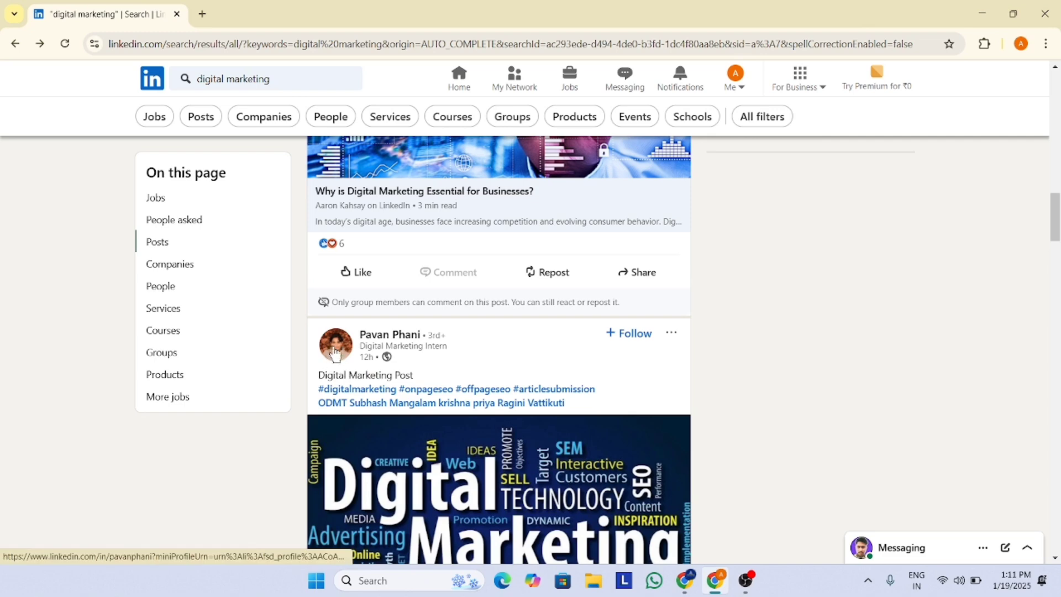
click(369, 336)
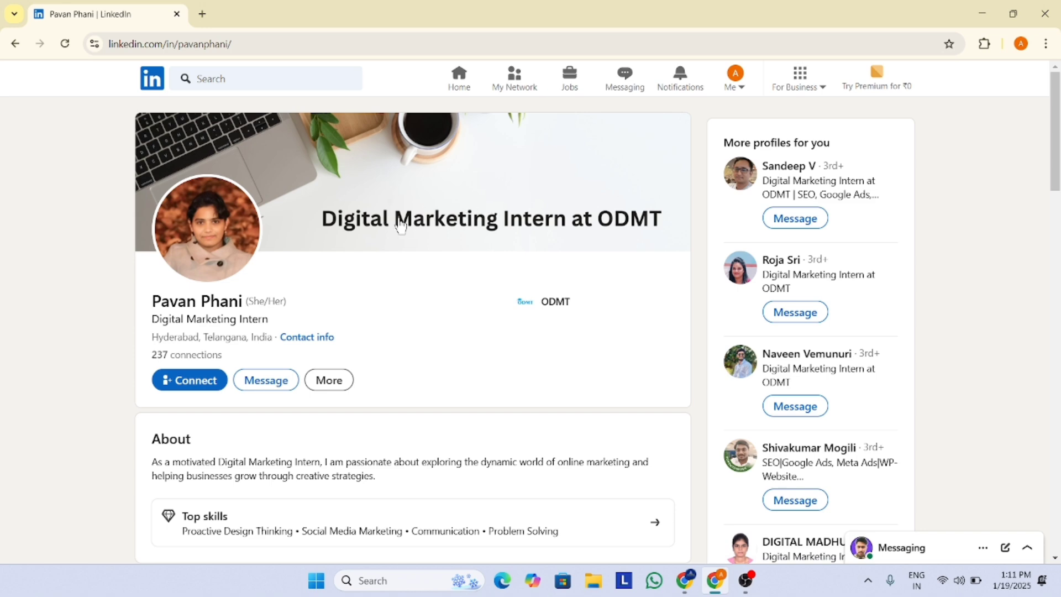
click(15, 44)
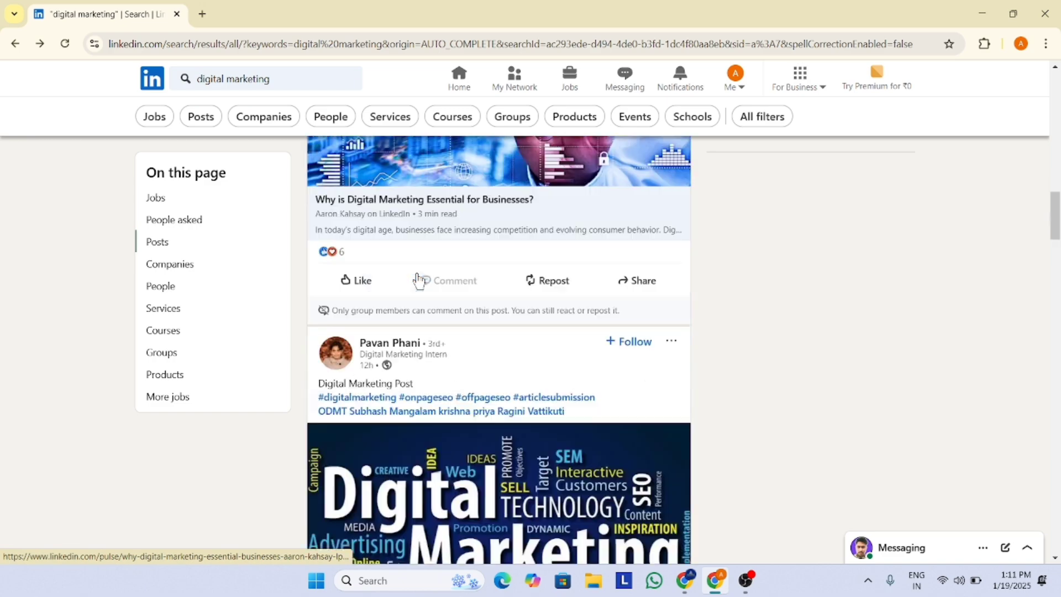
Browse the People and Services sections of the digital marketing search results.
scroll(418, 281, down, 15)
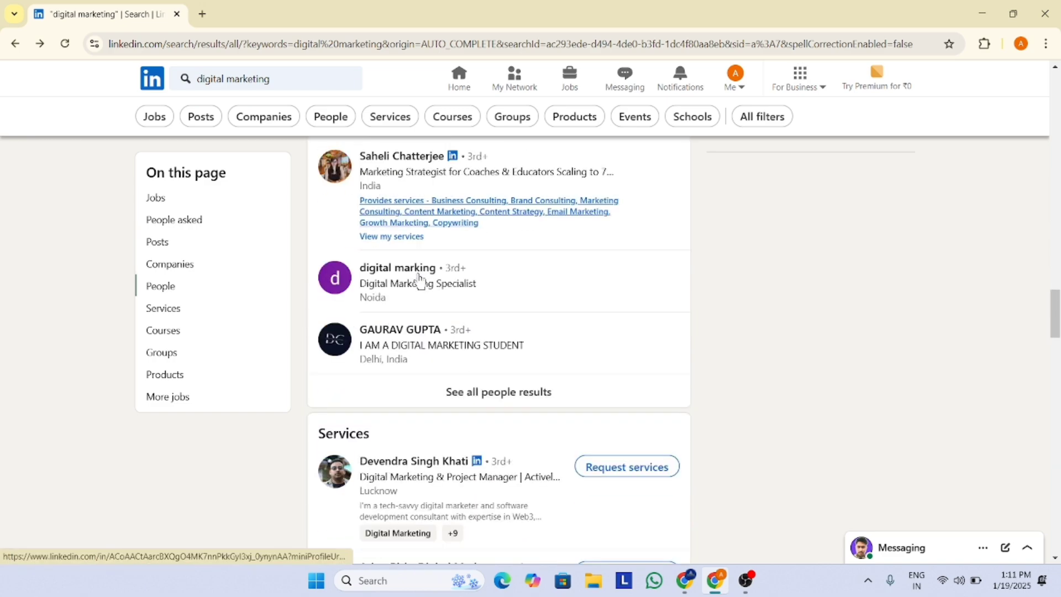
scroll(420, 280, down, 5)
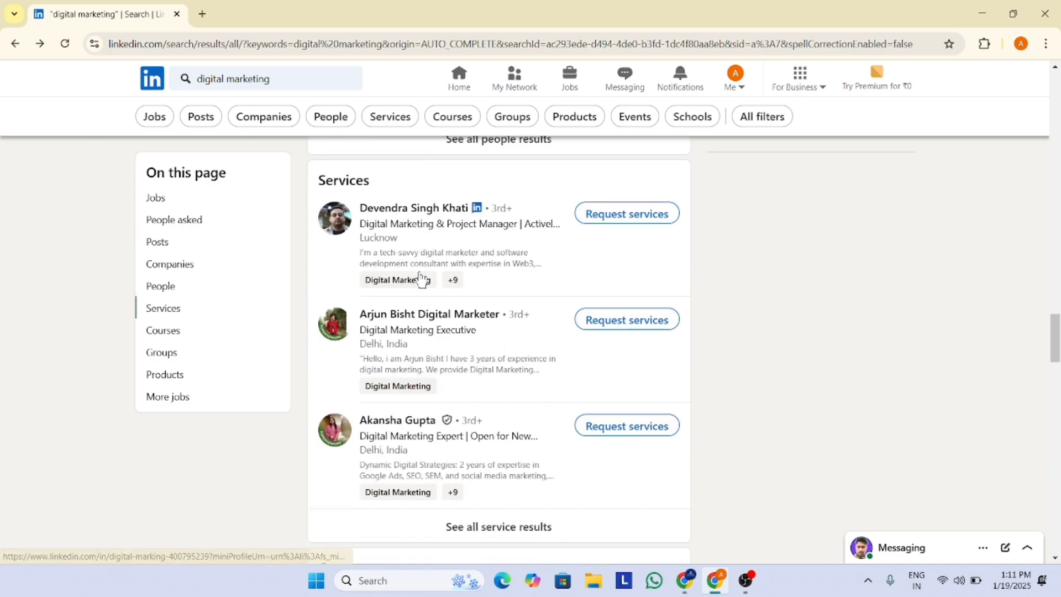
scroll(420, 280, up, 20)
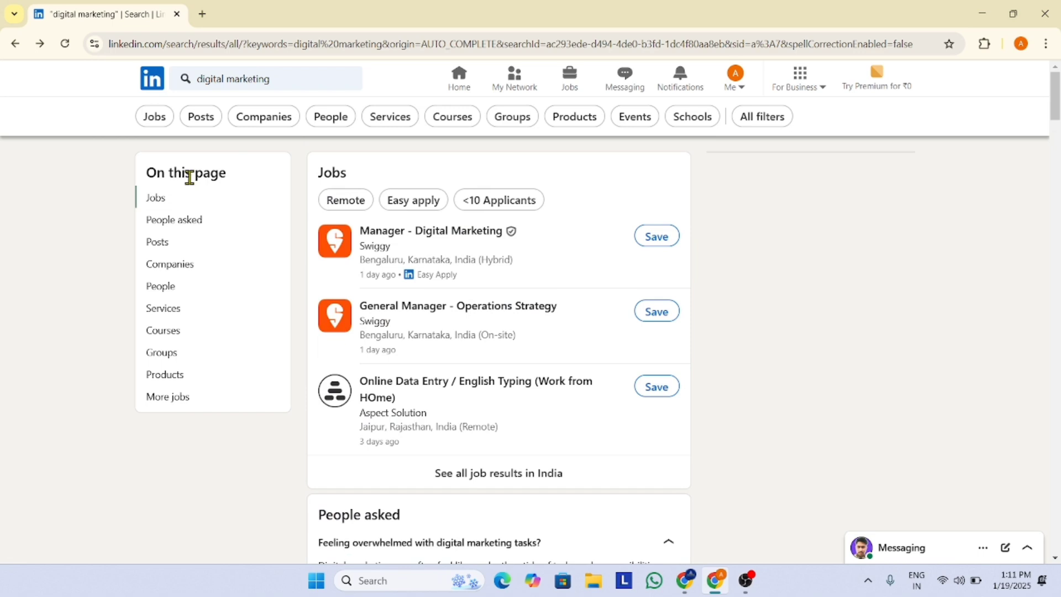
Open the account's own profile and append "Digital marketing" to the last name in its intro.
click(735, 89)
click(683, 172)
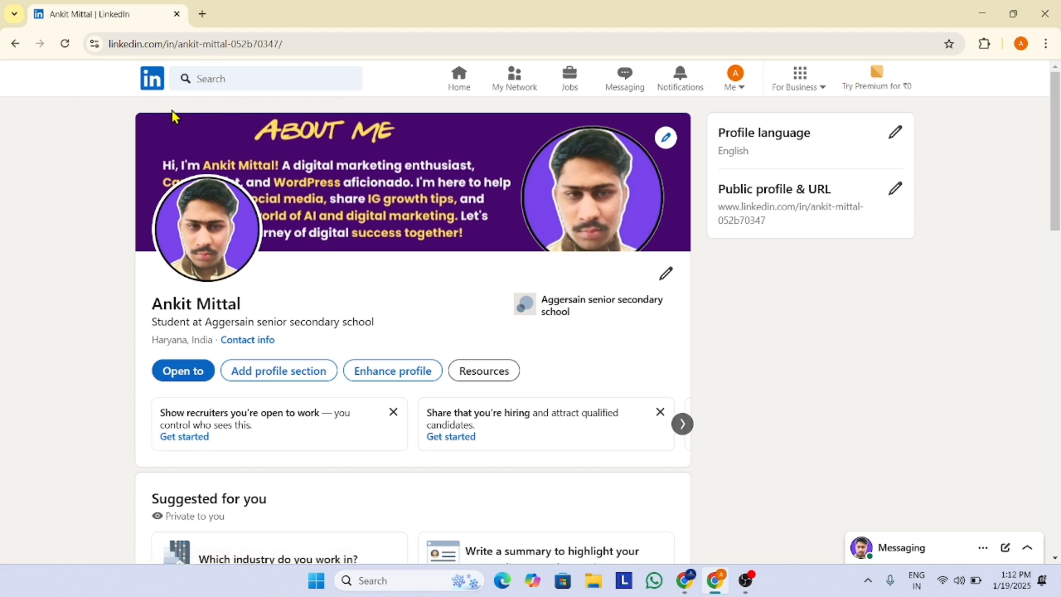
scroll(352, 379, down, 5)
scroll(352, 379, down, 4)
scroll(374, 388, up, 9)
click(667, 274)
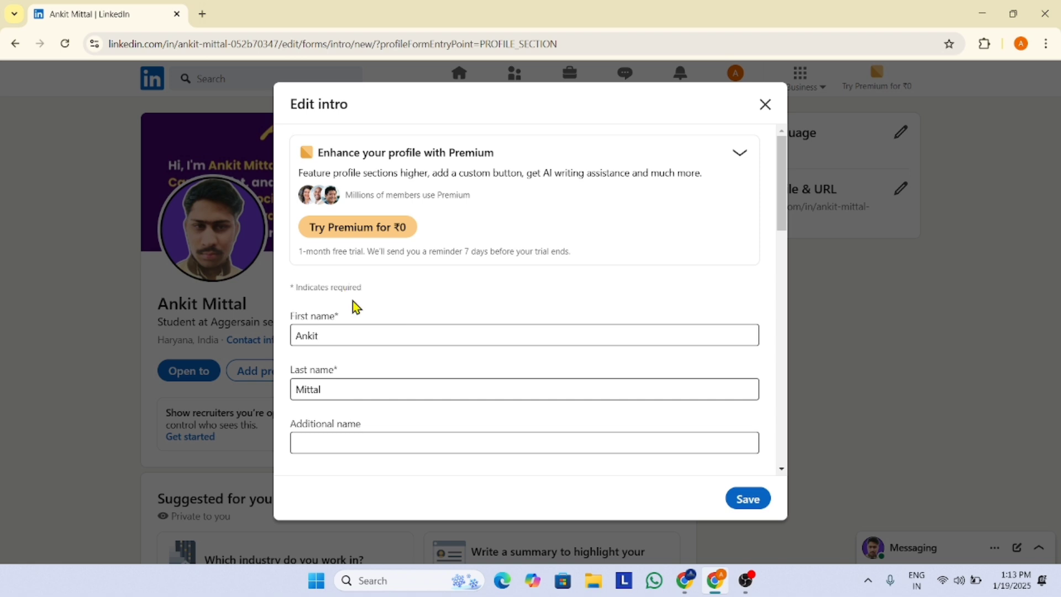
scroll(353, 301, down, 1)
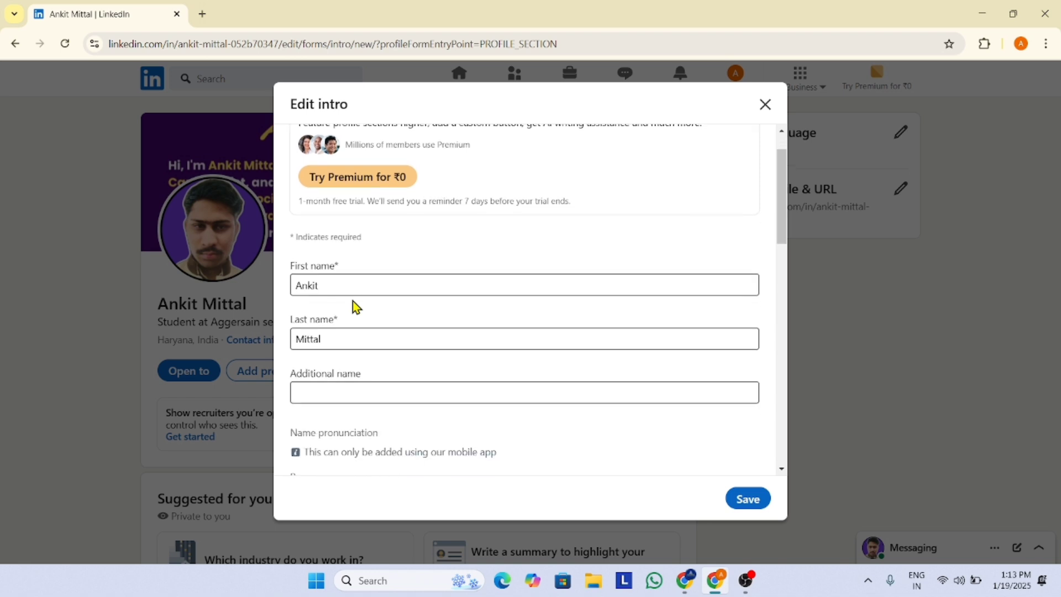
click(399, 334)
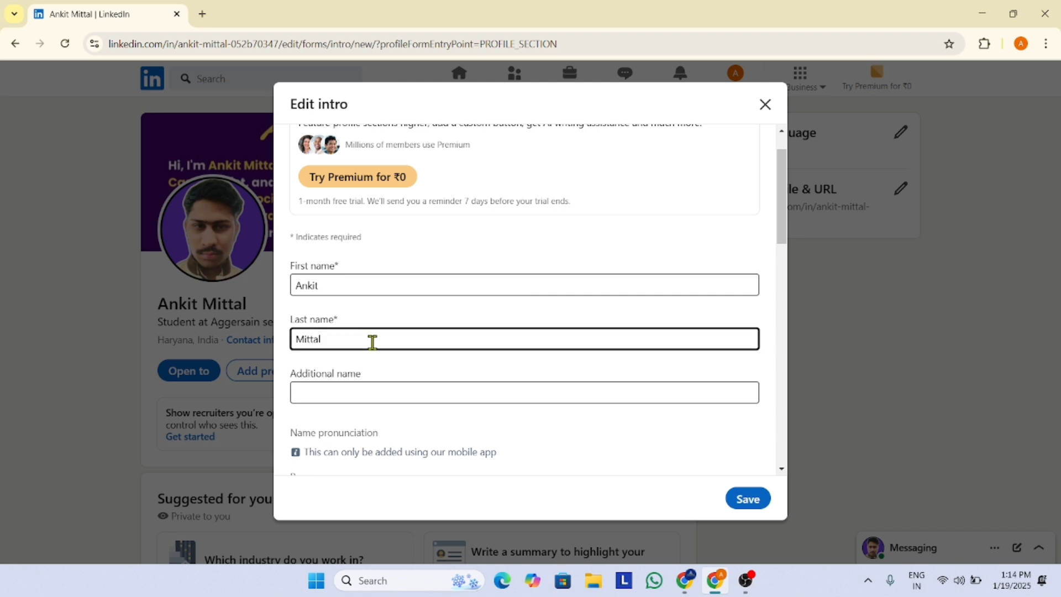
text(Digital marketing)
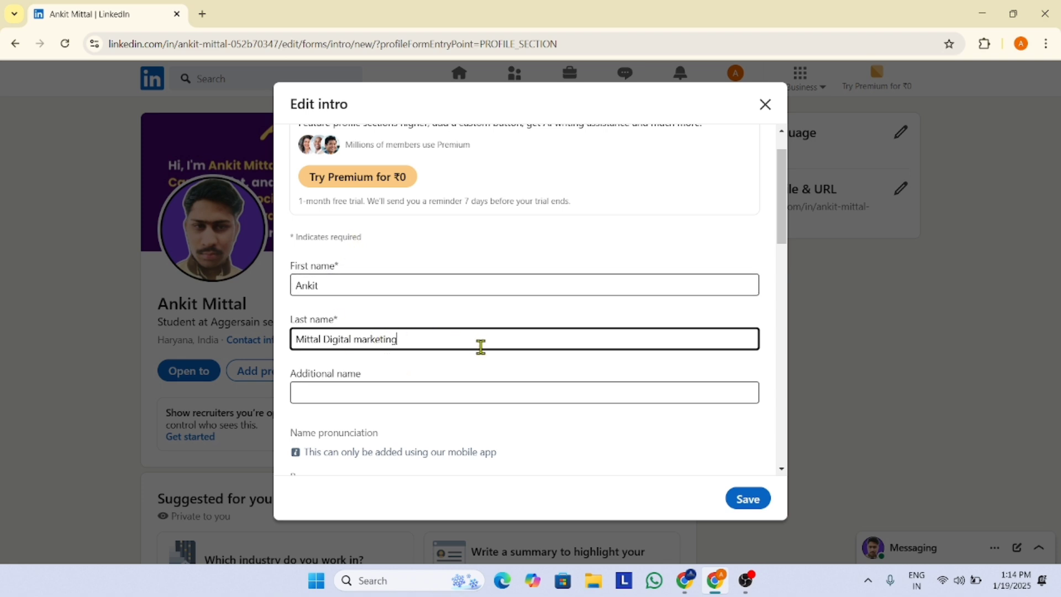
Set the intro's pronouns to He/Him, visible to all LinkedIn members, and save the intro.
scroll(481, 346, down, 2)
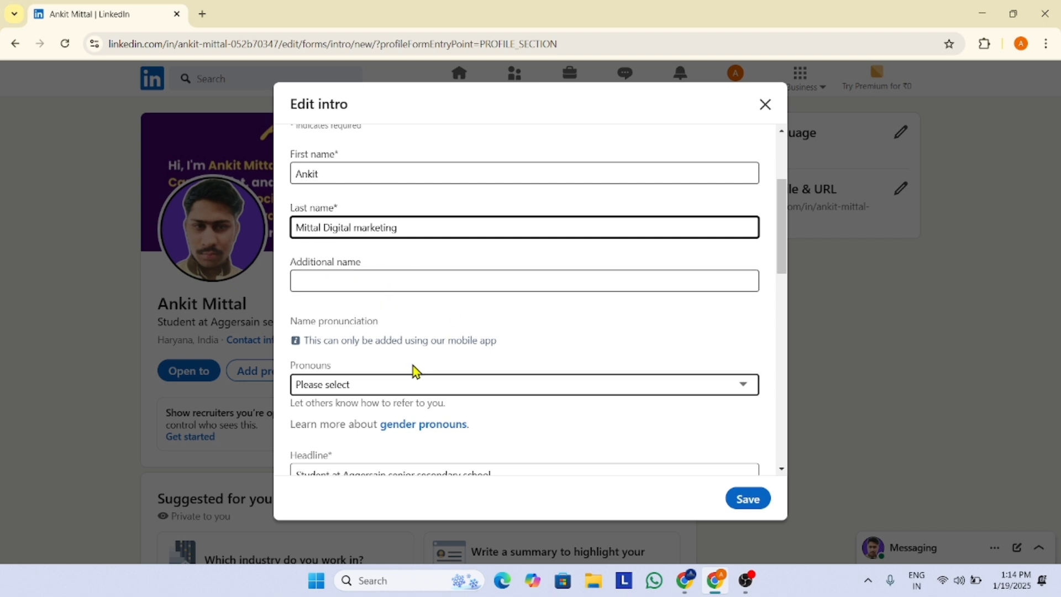
scroll(413, 369, down, 2)
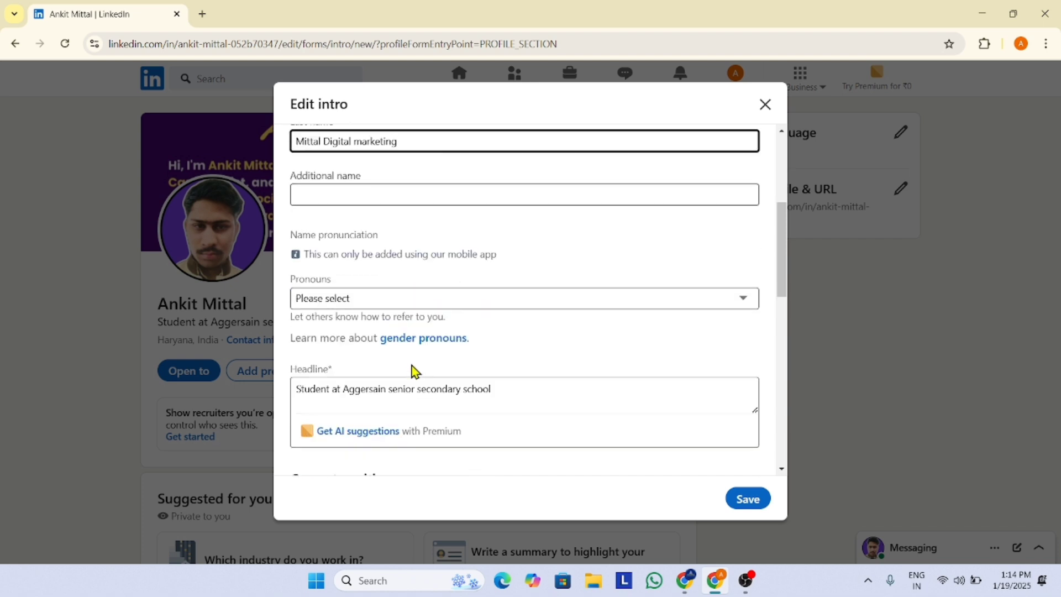
click(395, 301)
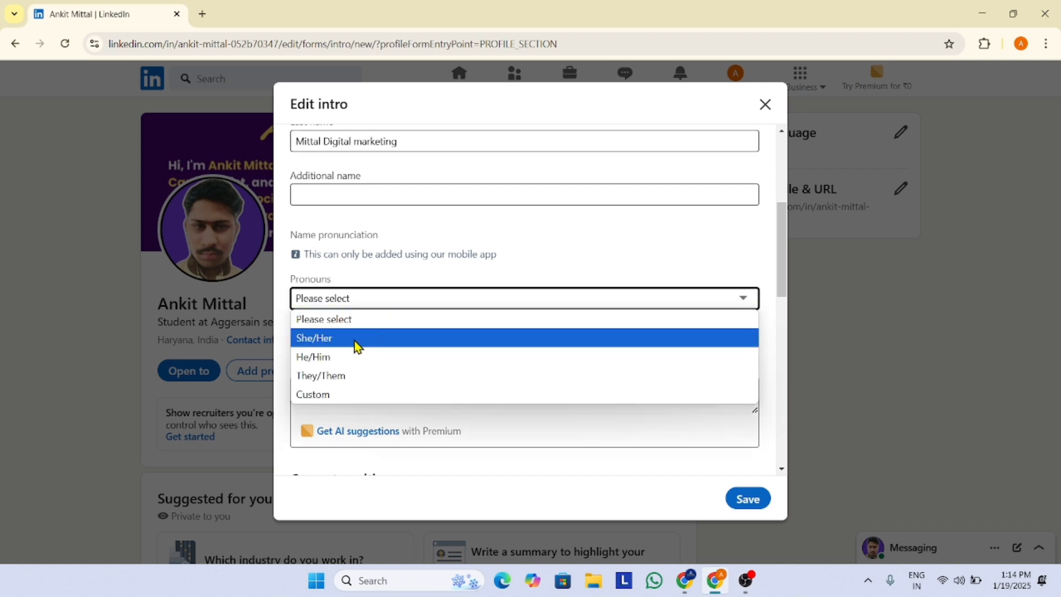
click(418, 357)
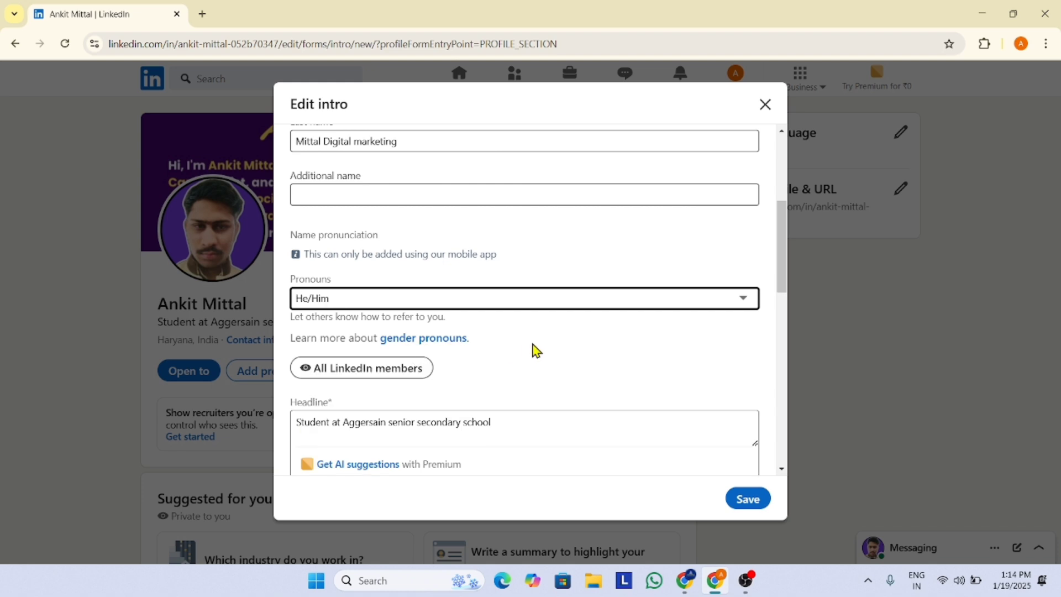
scroll(531, 344, down, 5)
scroll(531, 309, up, 4)
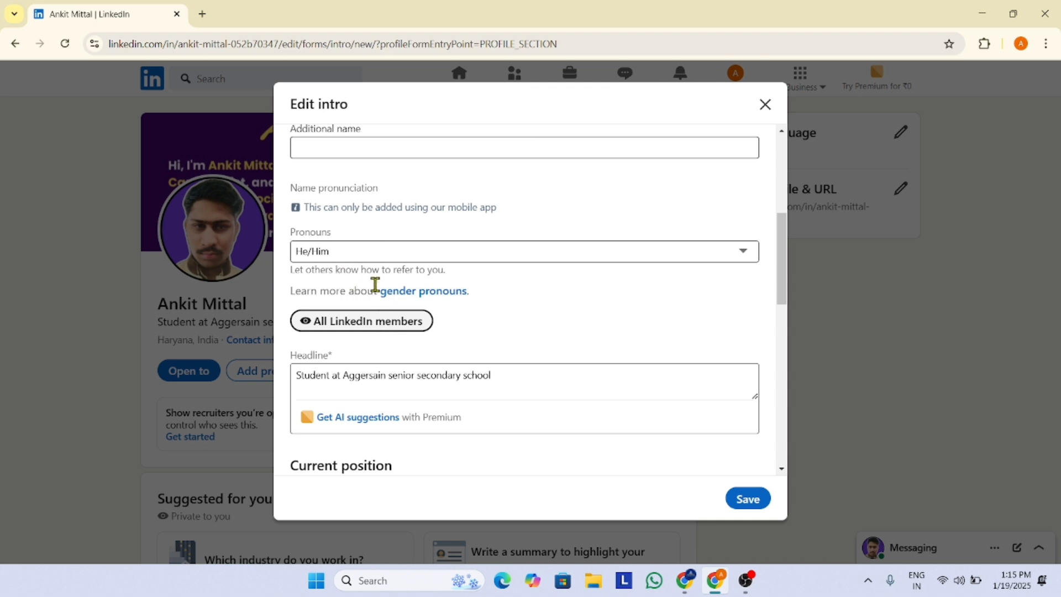
click(354, 321)
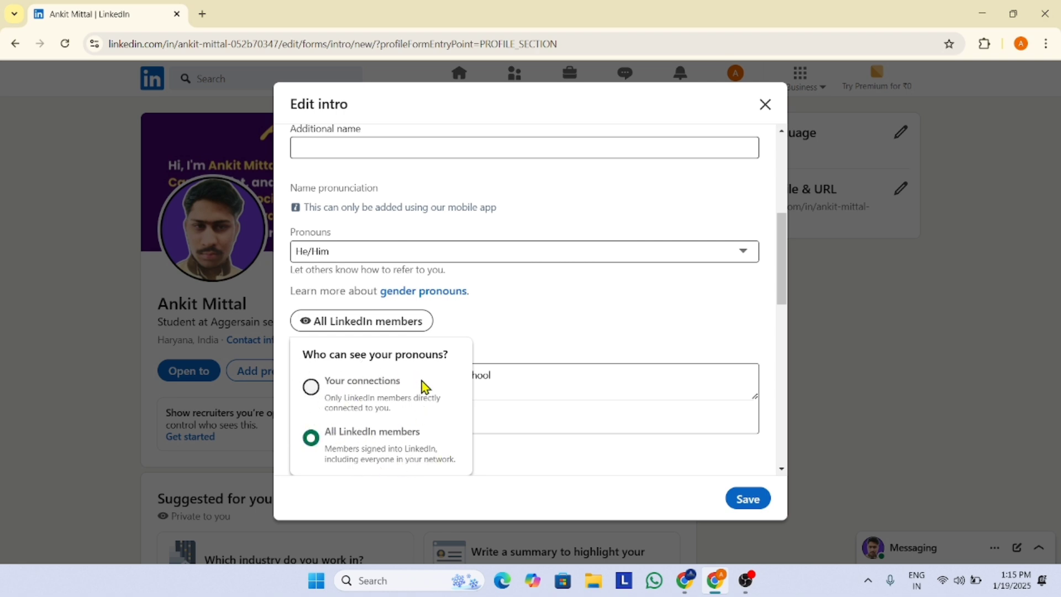
click(509, 338)
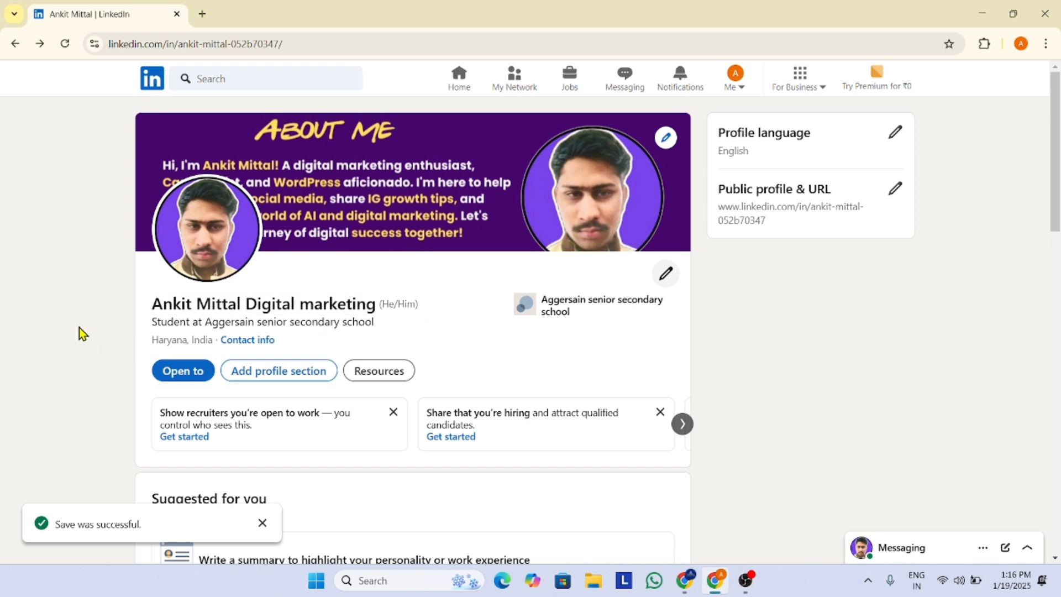
Highlight the headline on the saved profile and reopen the account's own profile view.
drag(414, 321, 133, 329)
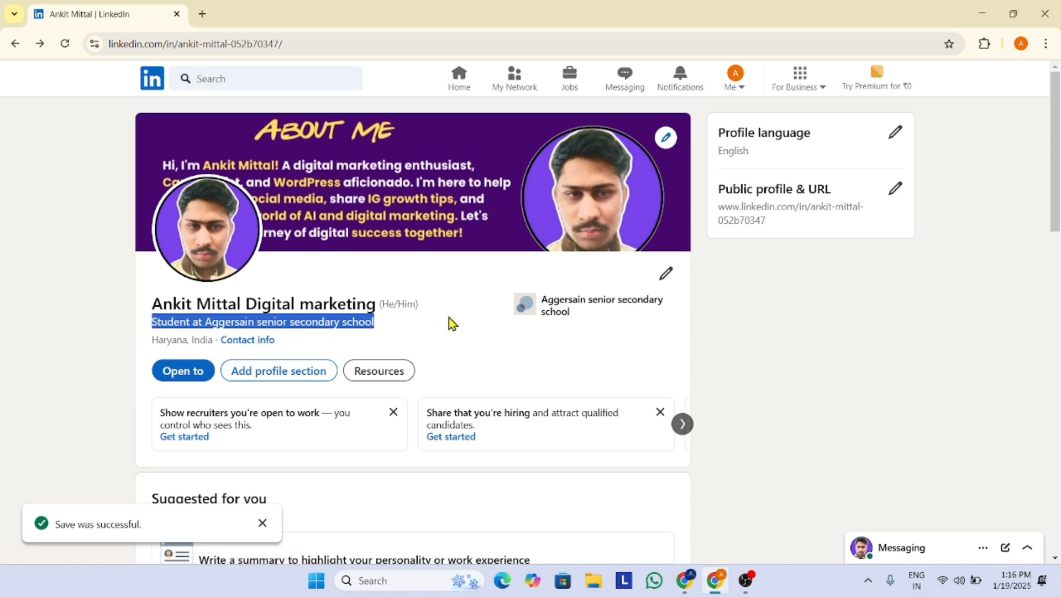
click(735, 76)
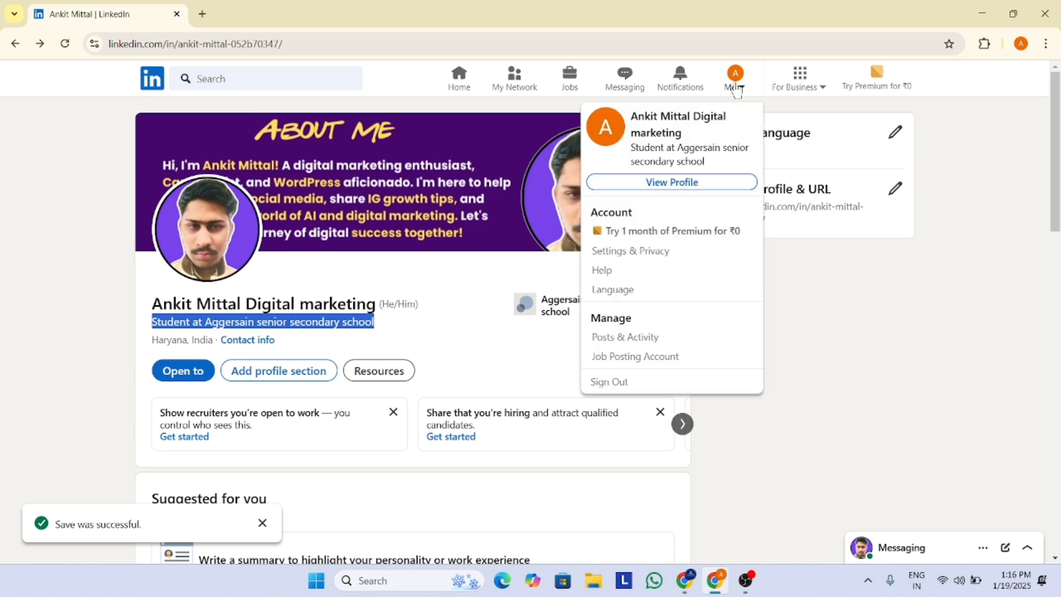
click(678, 190)
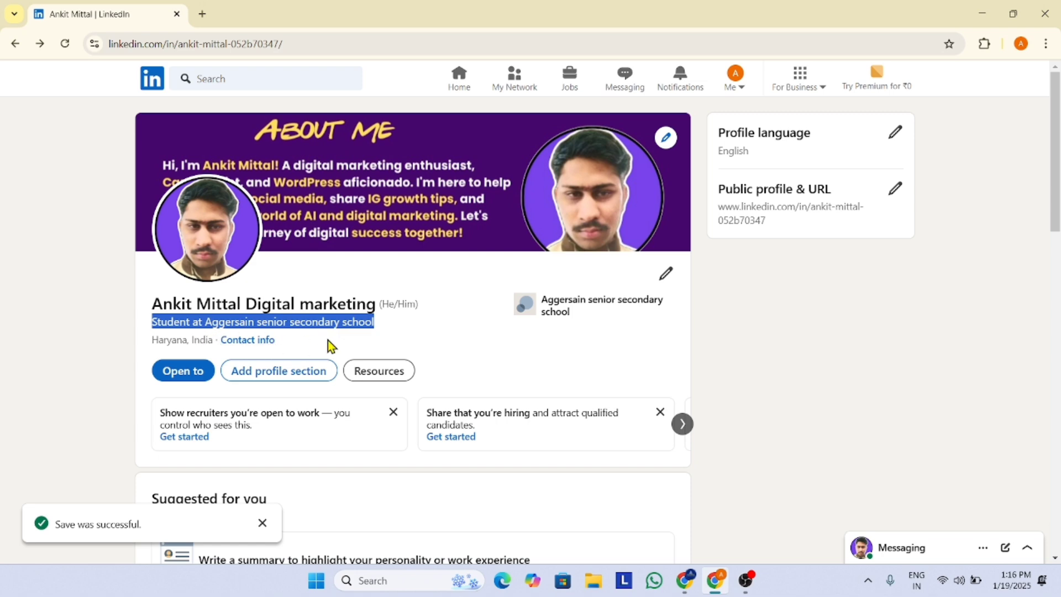
click(736, 93)
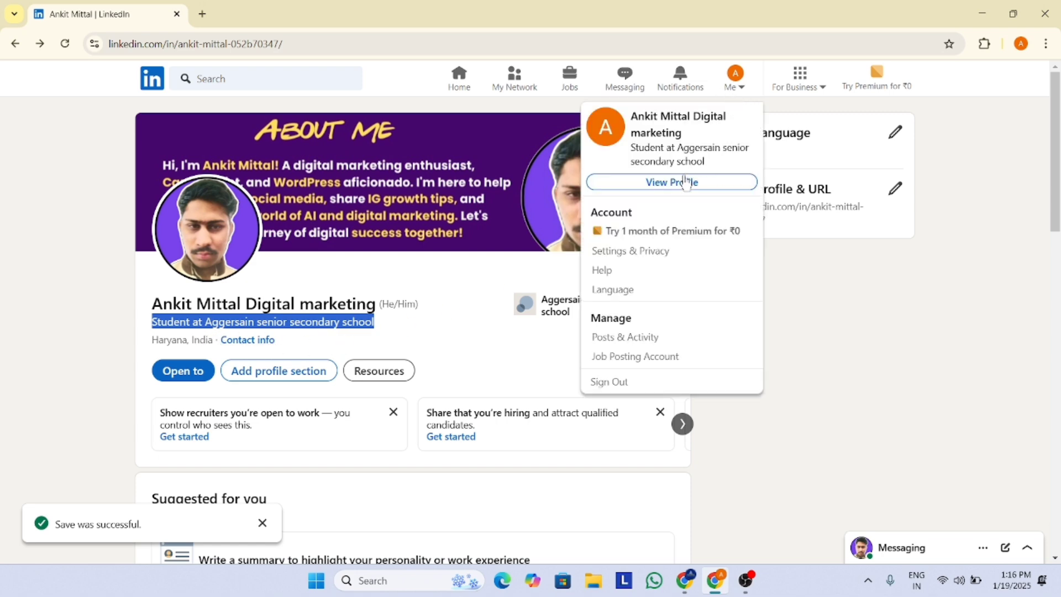
click(683, 186)
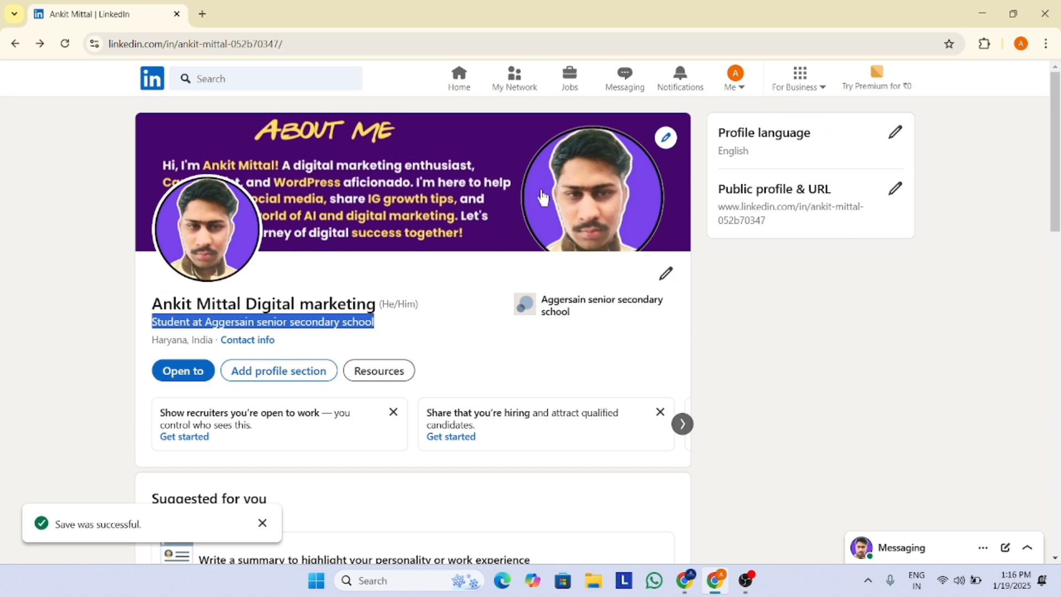
Reopen the profile's intro for editing, review the headline, and start adding a new current position.
click(667, 273)
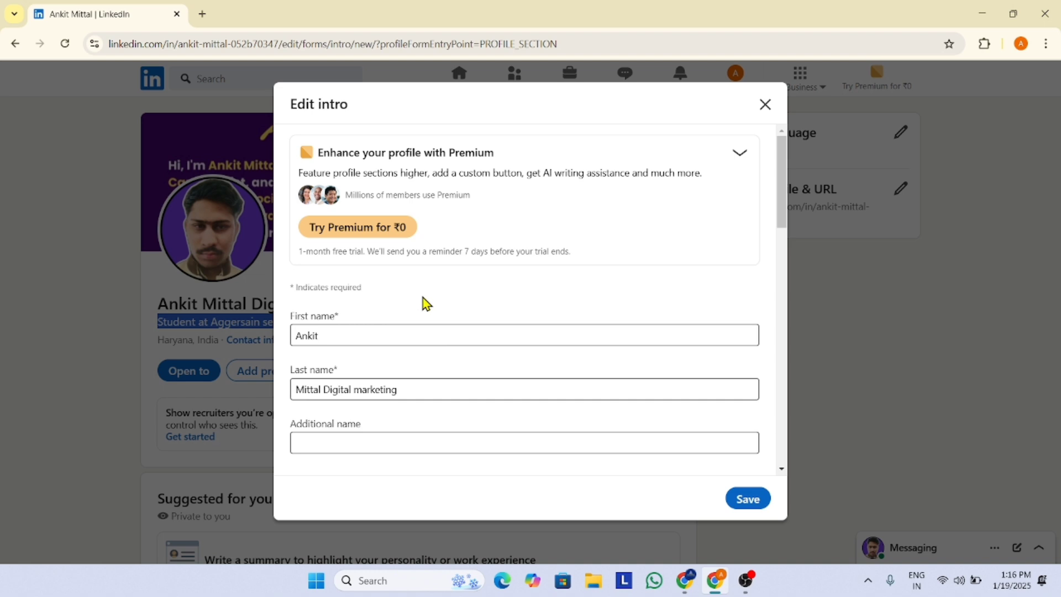
scroll(425, 303, down, 5)
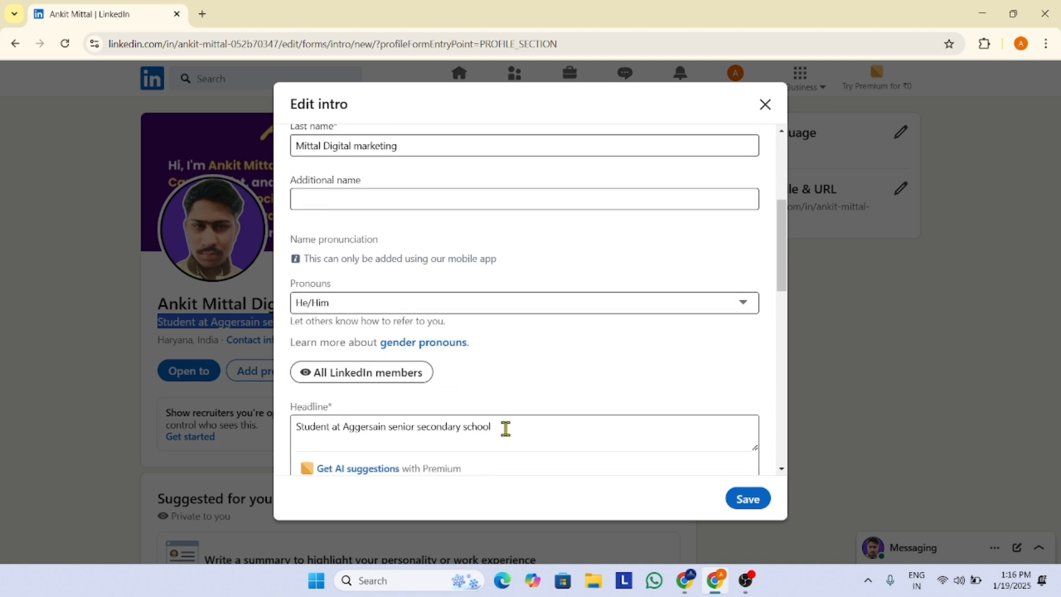
scroll(505, 429, down, 2)
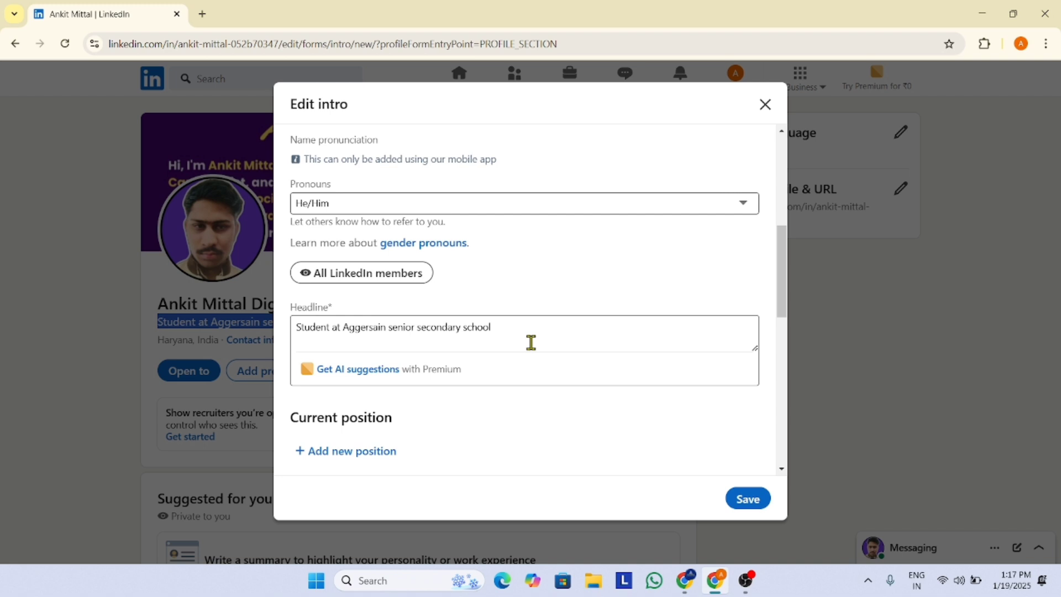
scroll(531, 342, down, 5)
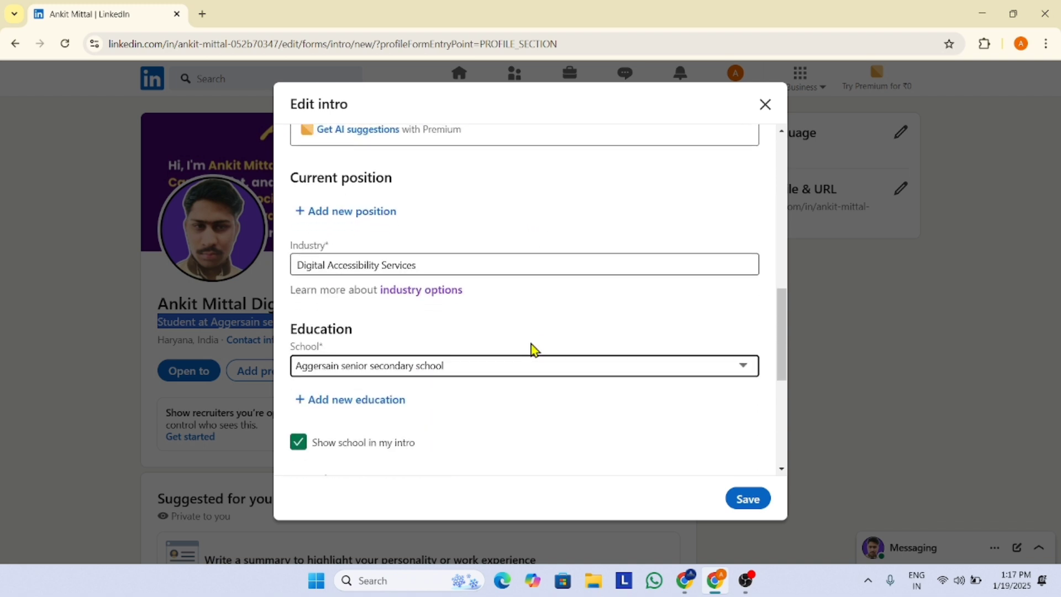
click(369, 214)
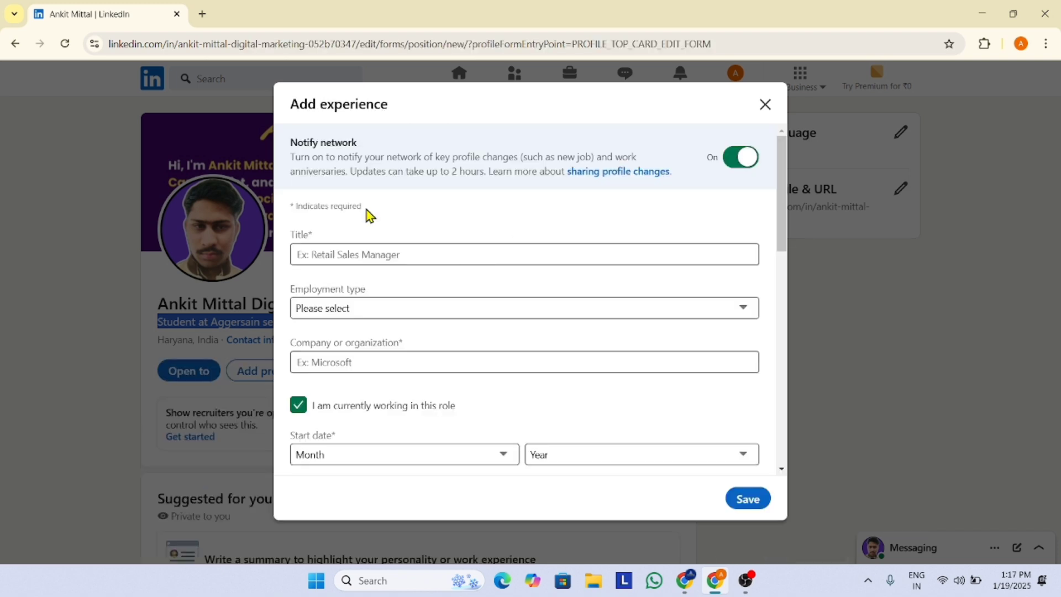
click(413, 259)
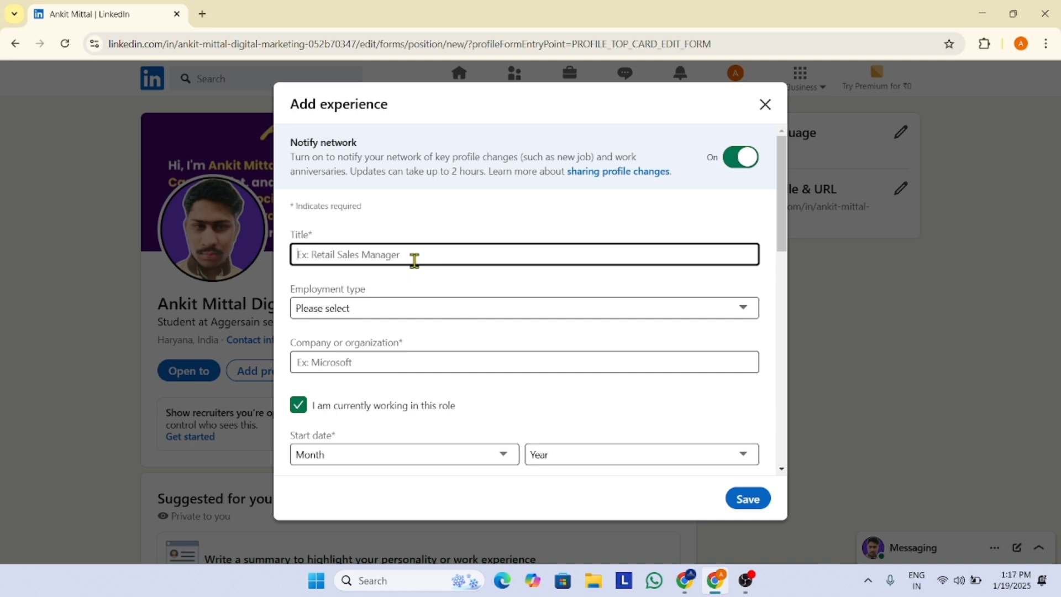
text(ma)
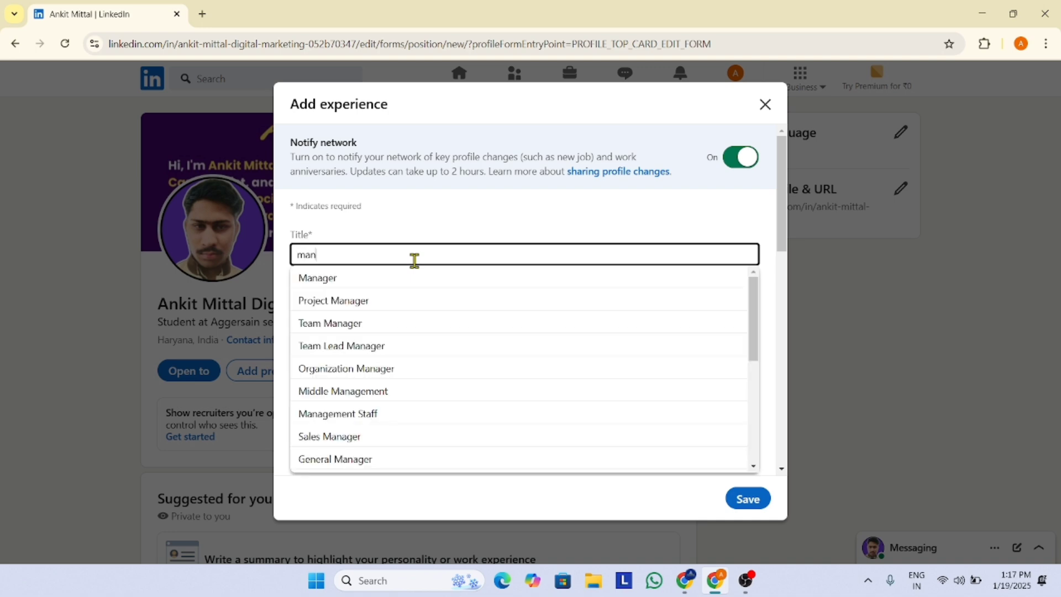
text(n)
scroll(499, 367, down, 10)
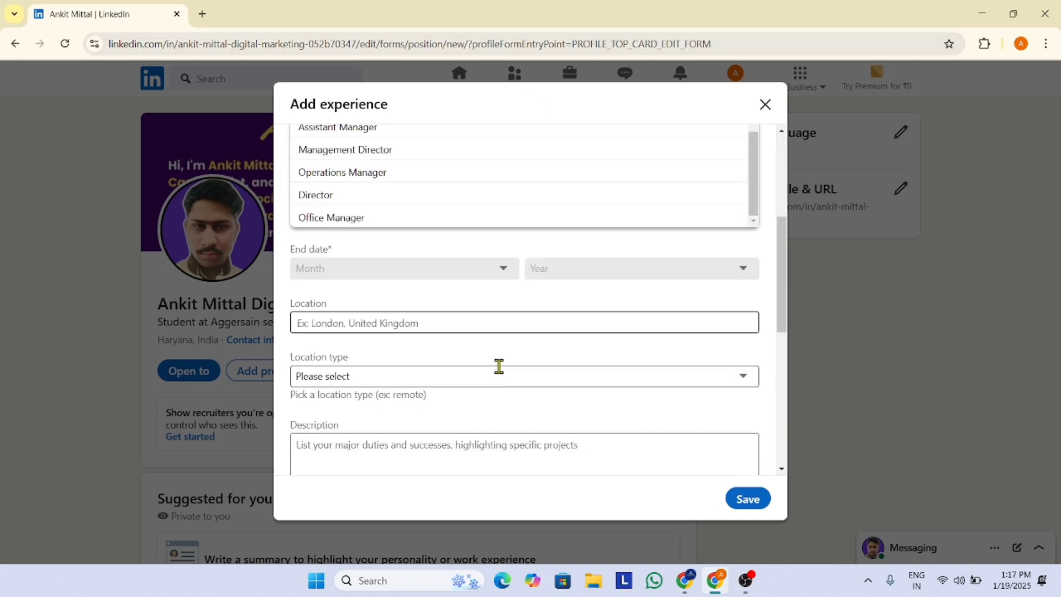
scroll(499, 367, up, 10)
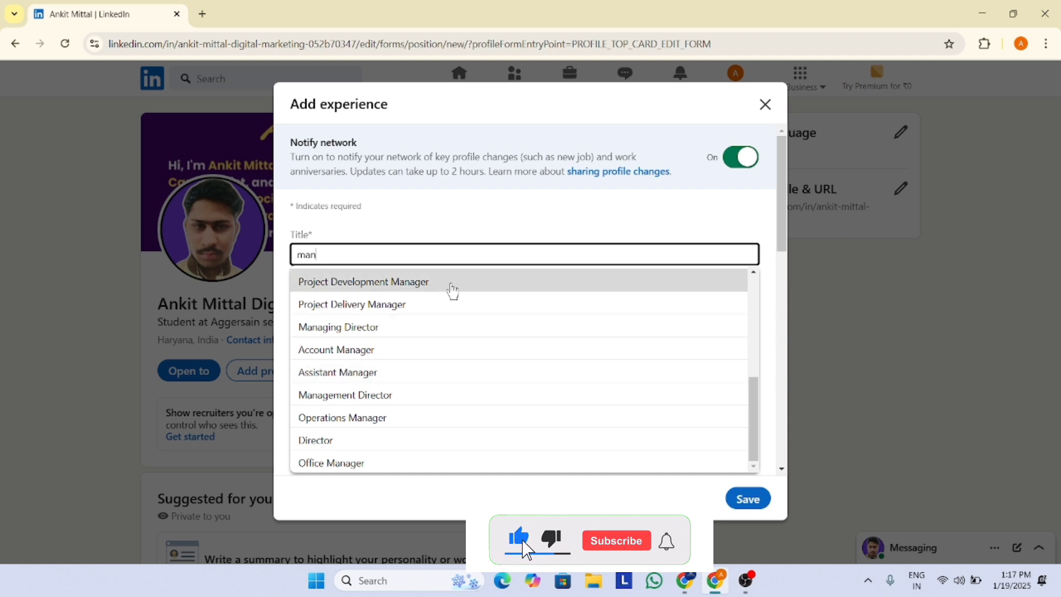
click(440, 202)
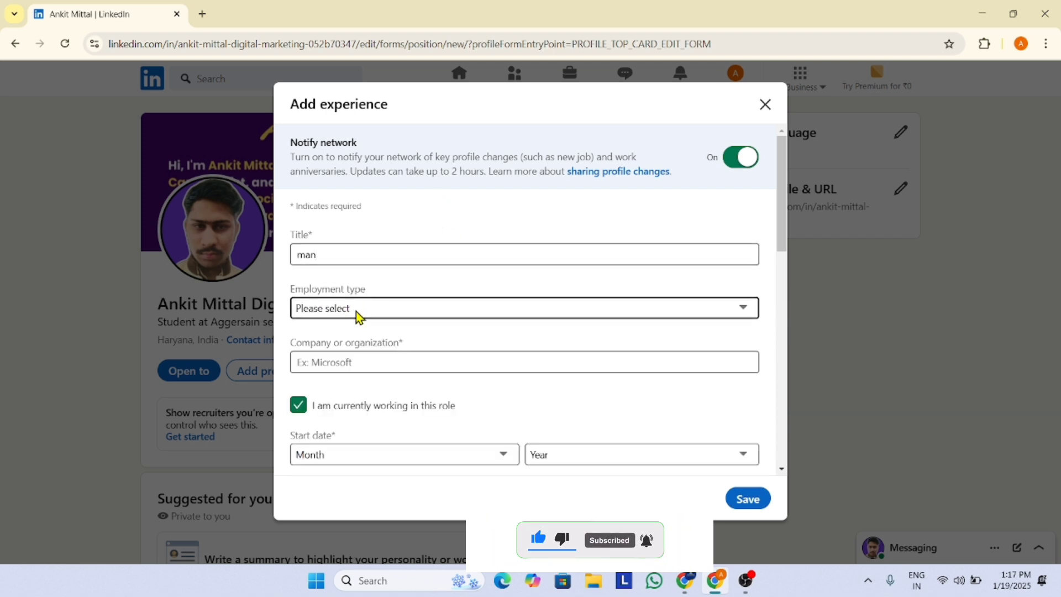
click(476, 304)
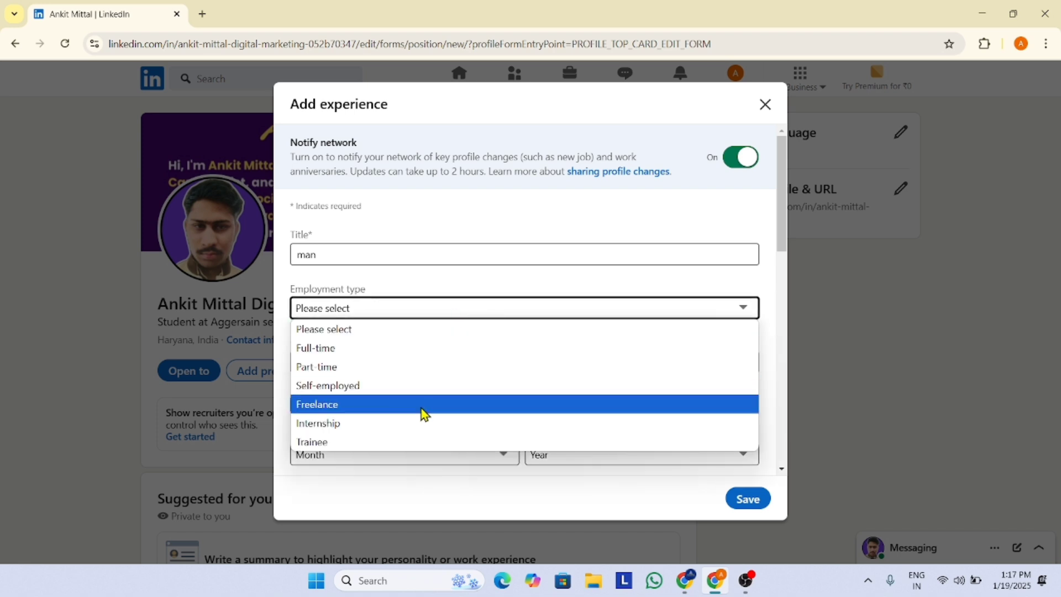
click(407, 254)
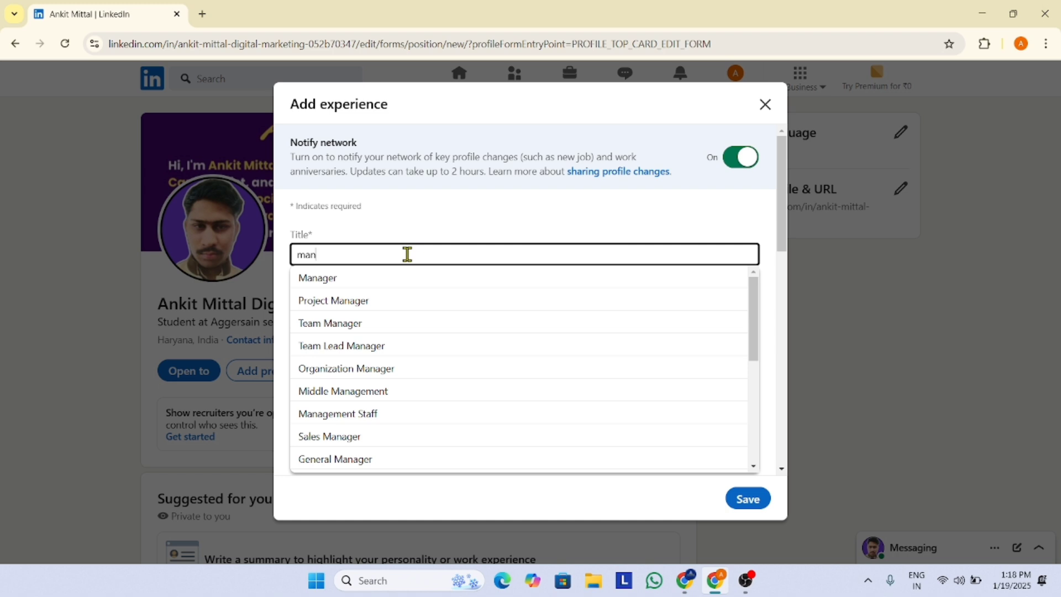
key(BackSpace)
key(BackSpace)
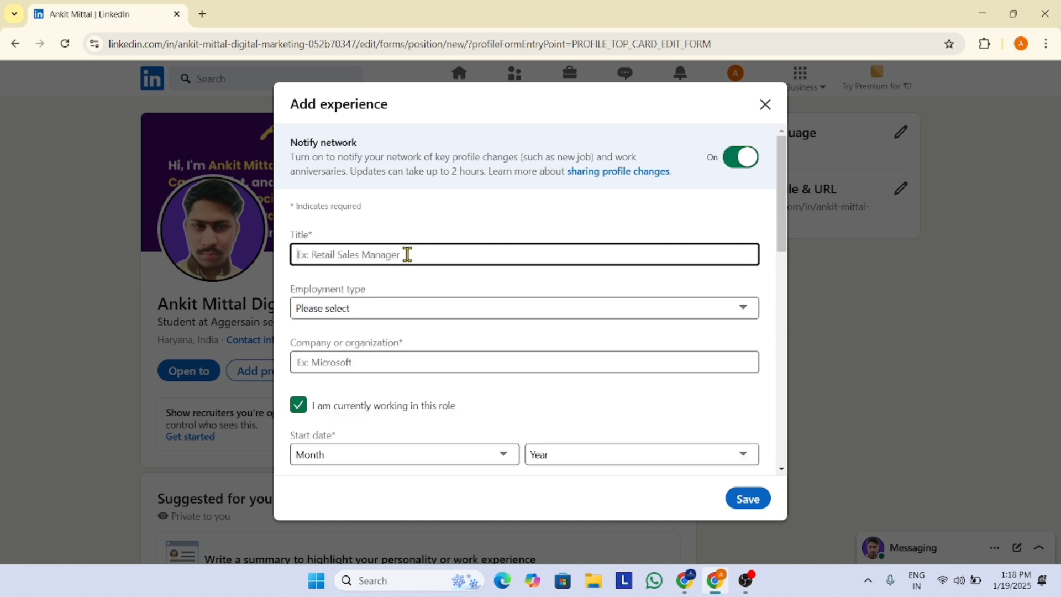
Set the new experience's title to Digital Manager and its employment type to Trainee.
text(digit)
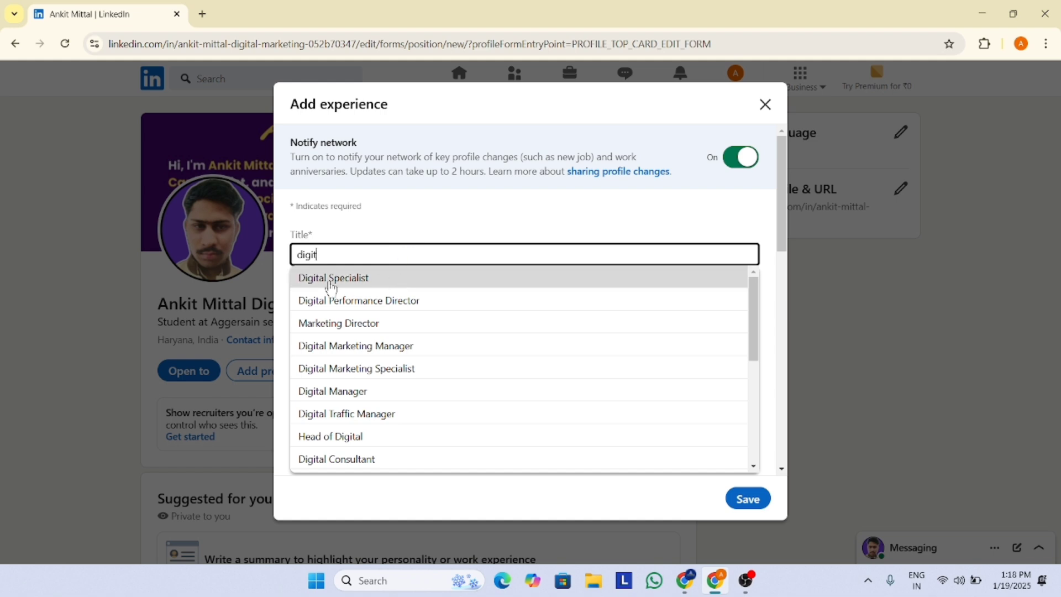
click(413, 398)
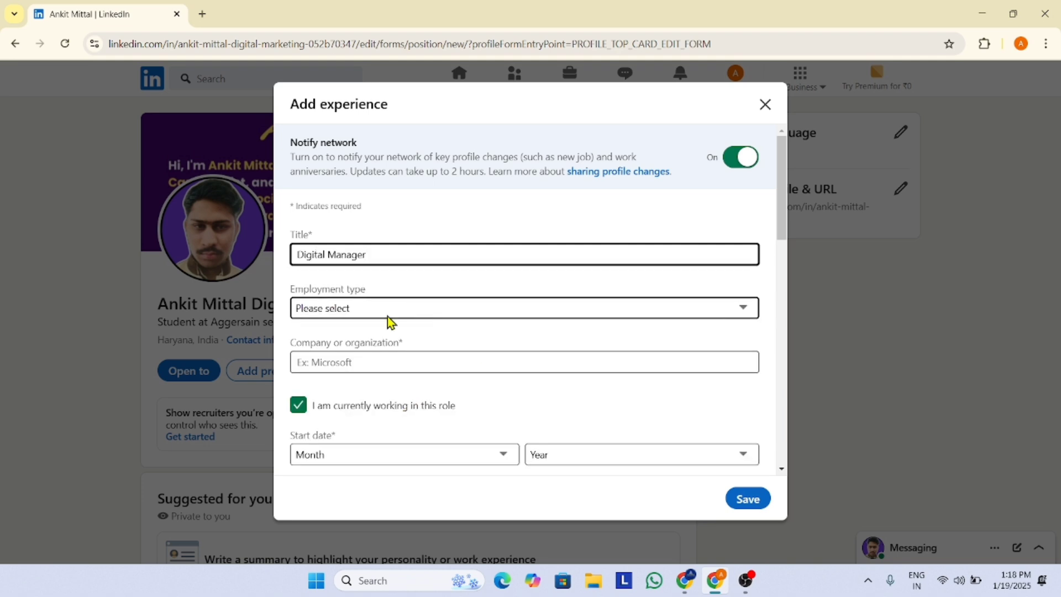
click(373, 308)
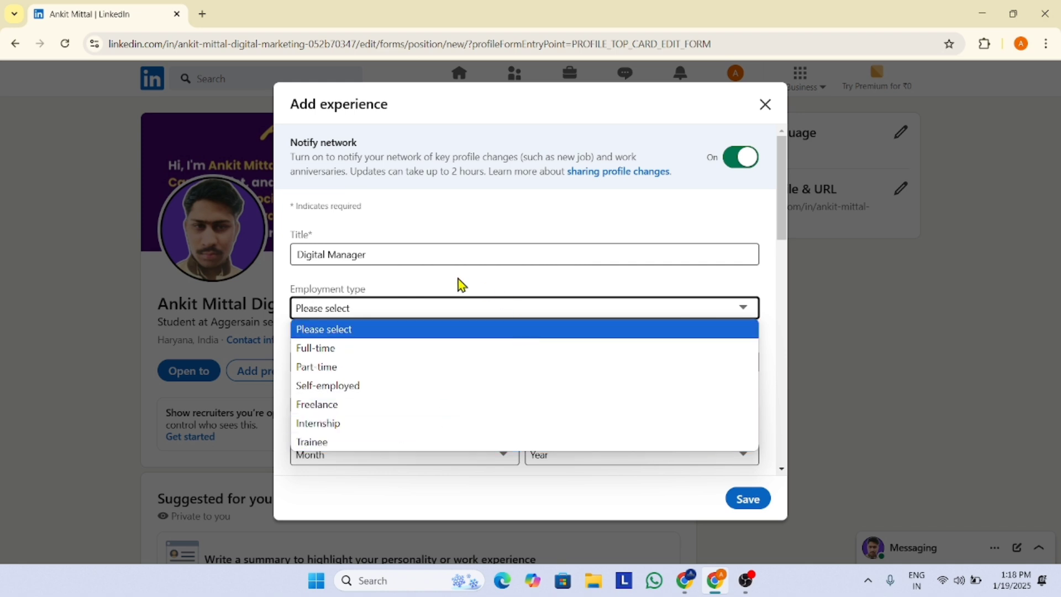
click(376, 446)
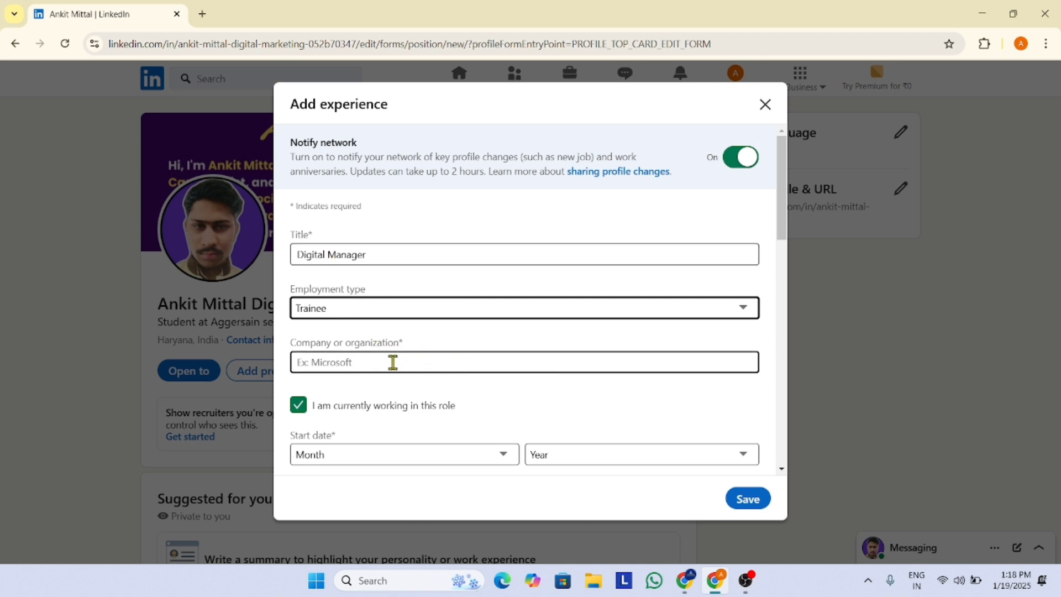
click(419, 361)
text(jio)
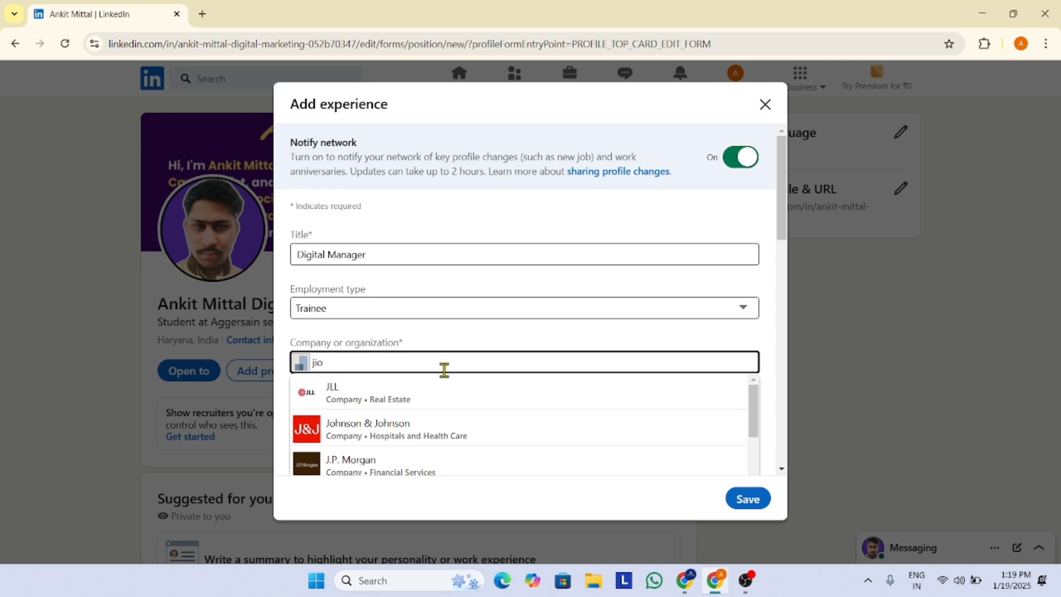
scroll(465, 437, down, 3)
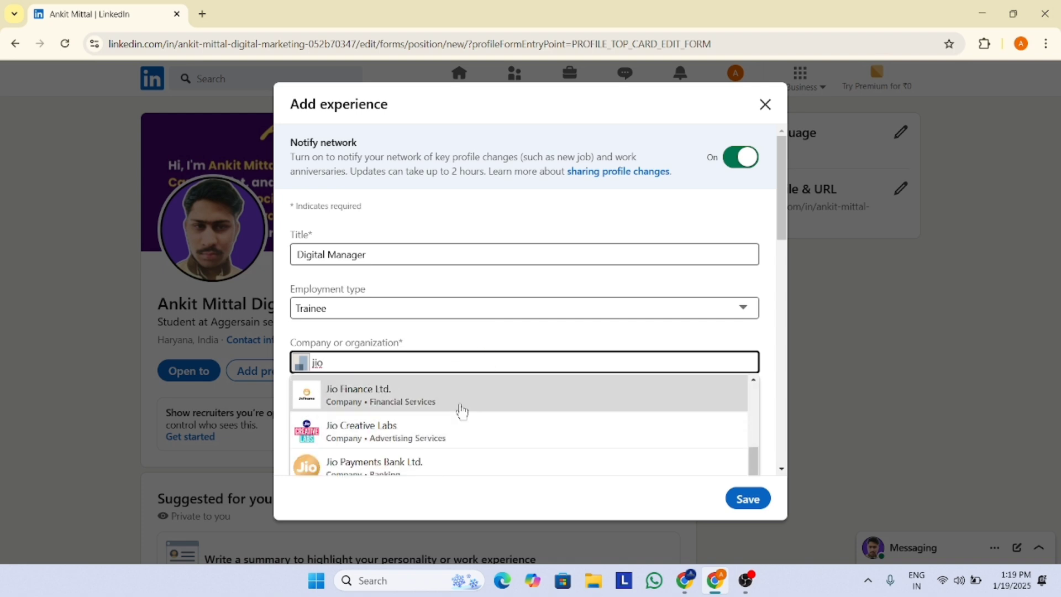
scroll(462, 415, up, 4)
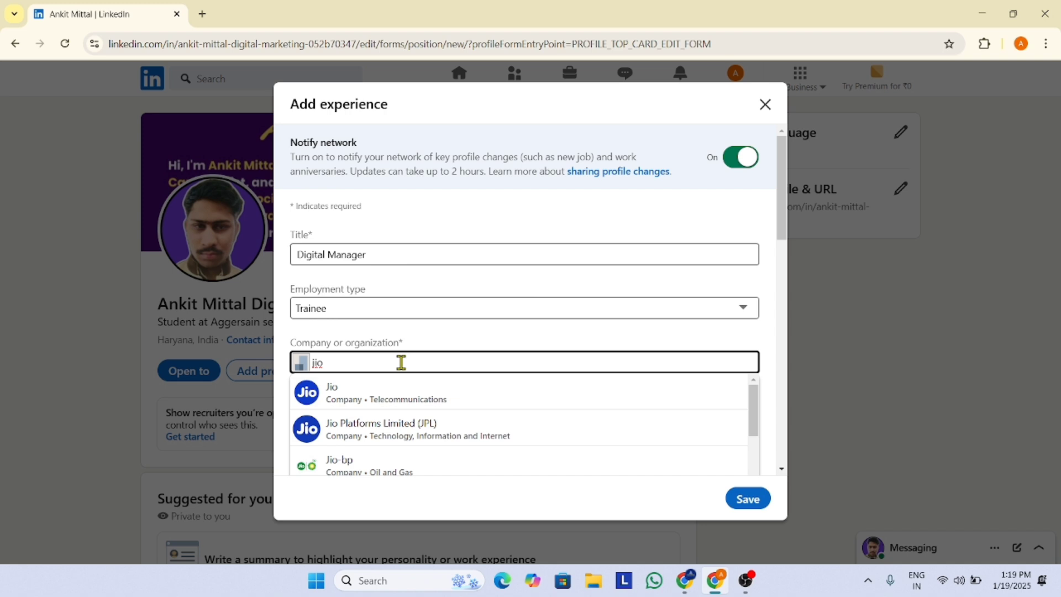
key(BackSpace)
key(BackSpace)
key(BackSpace)
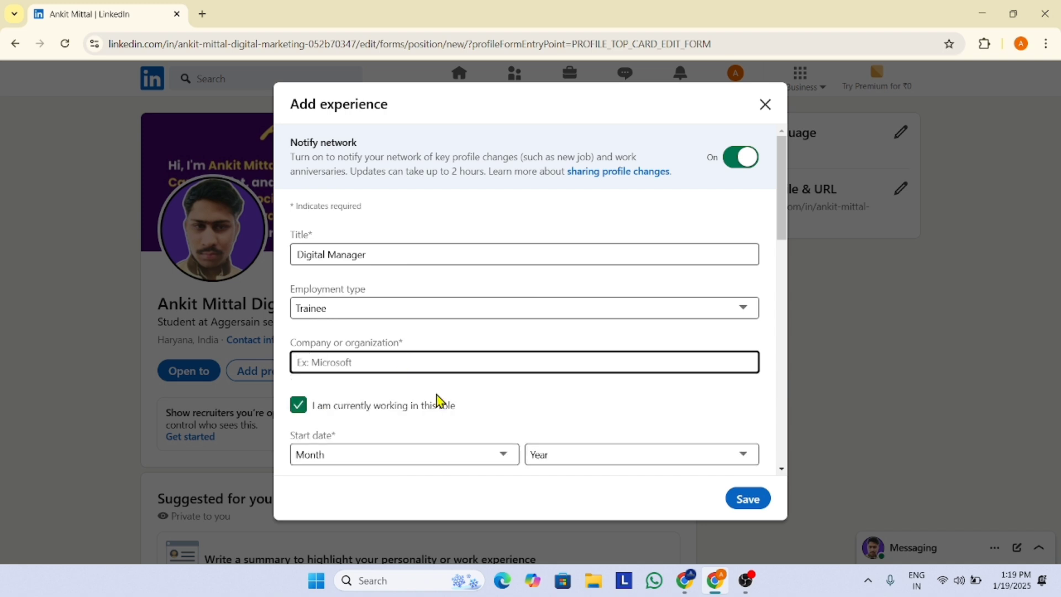
scroll(437, 399, down, 2)
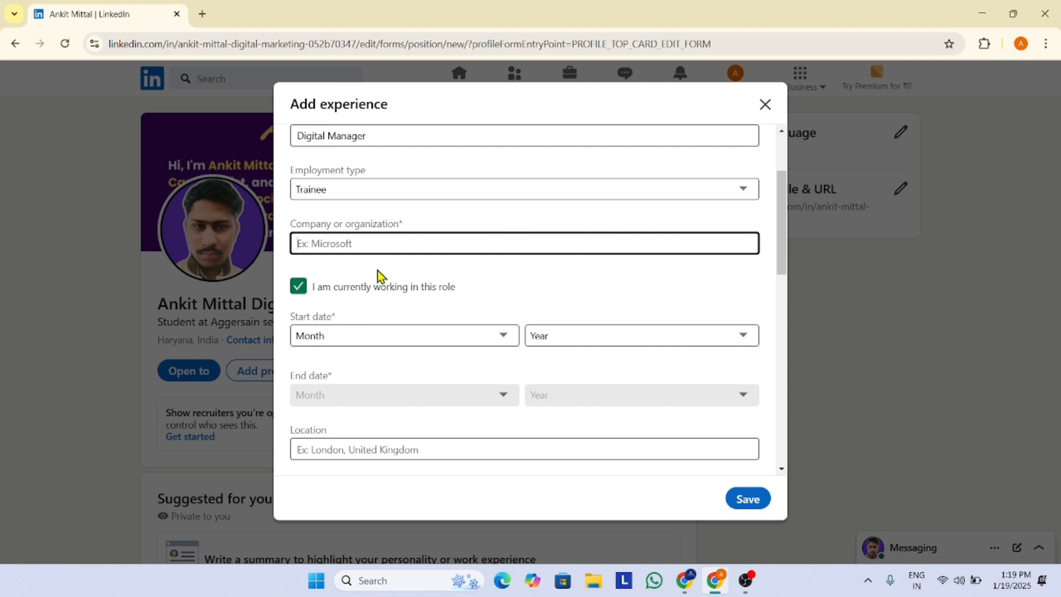
scroll(416, 243, up, 2)
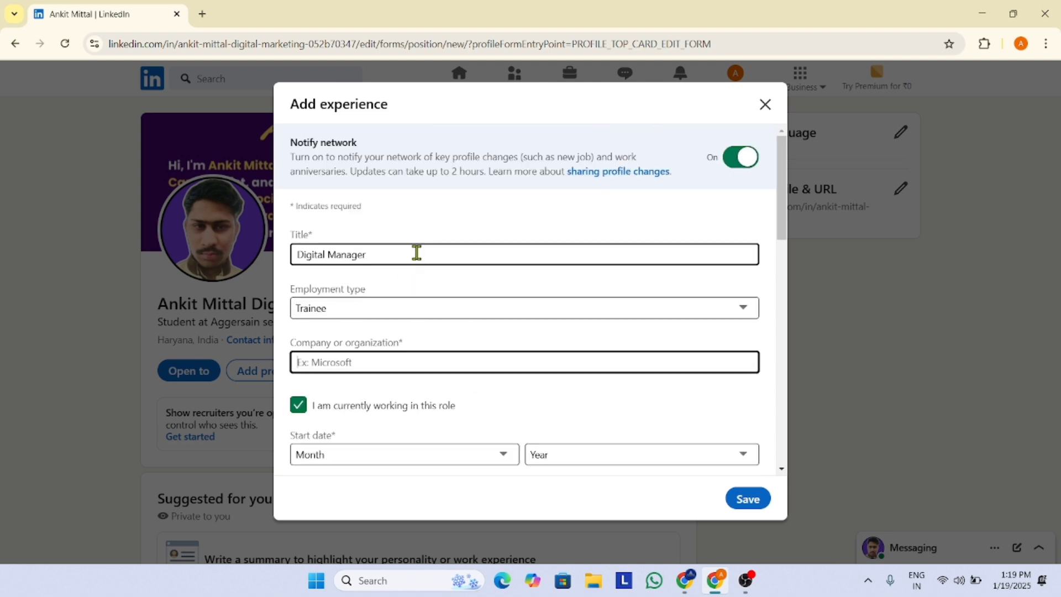
Replace the new experience's title with the suggested title Student and dismiss the prompt for a more specific title.
click(416, 253)
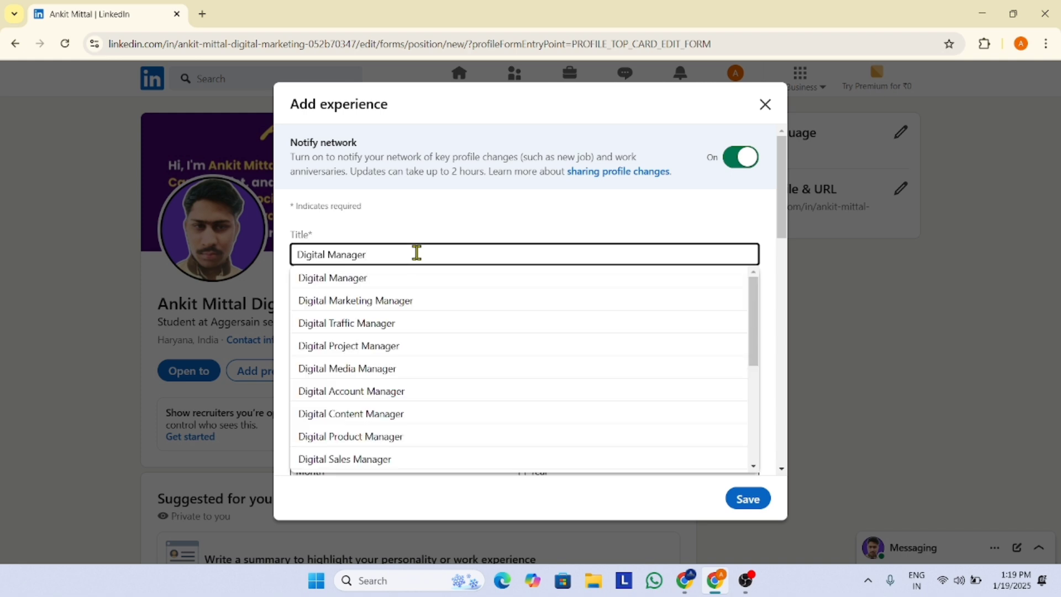
key(BackSpace)
key(BackSpace)
key(BackSpace)
key(BackSpace)
key(BackSpace)
key(BackSpace)
key(BackSpace)
key(BackSpace)
key(BackSpace)
key(BackSpace)
key(BackSpace)
key(BackSpace)
key(BackSpace)
key(BackSpace)
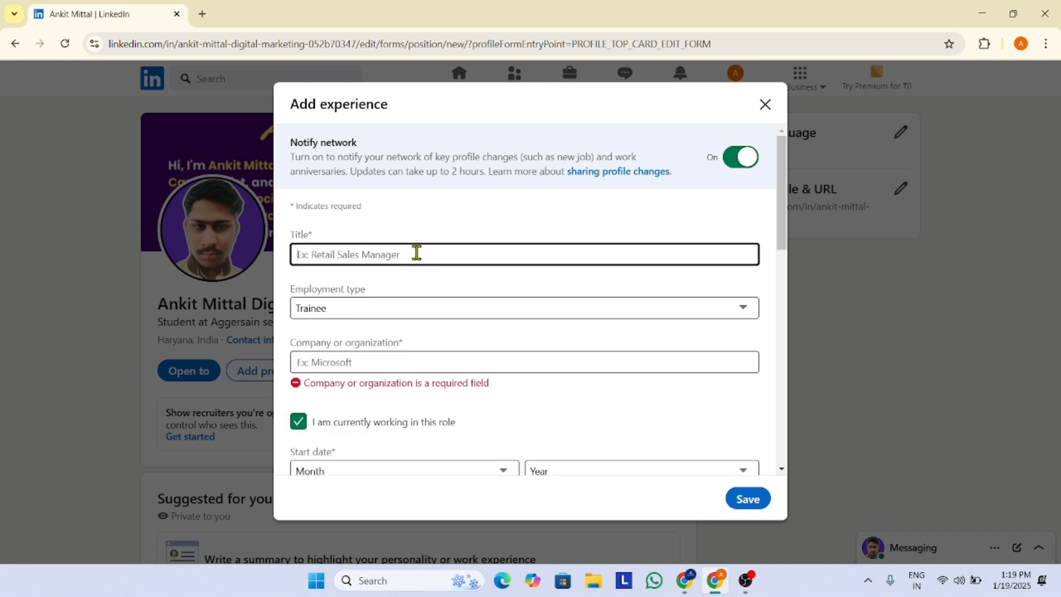
text(student)
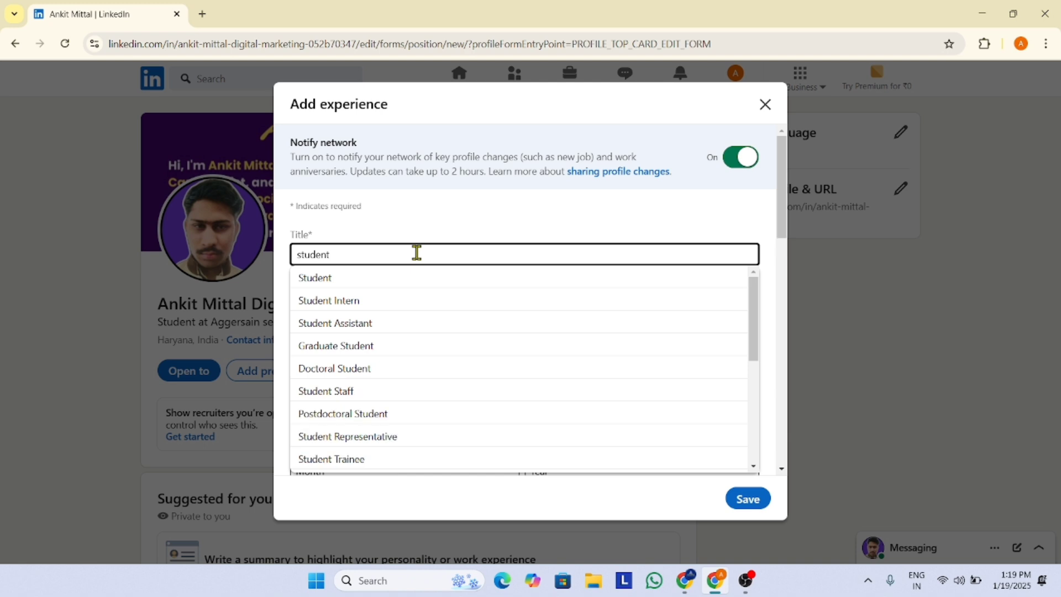
click(375, 286)
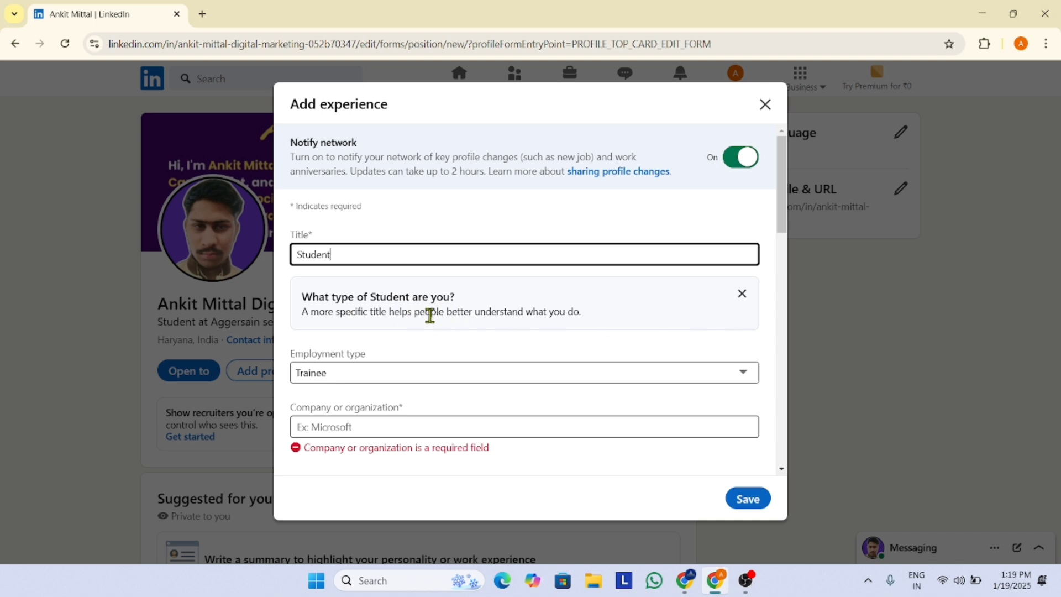
click(741, 294)
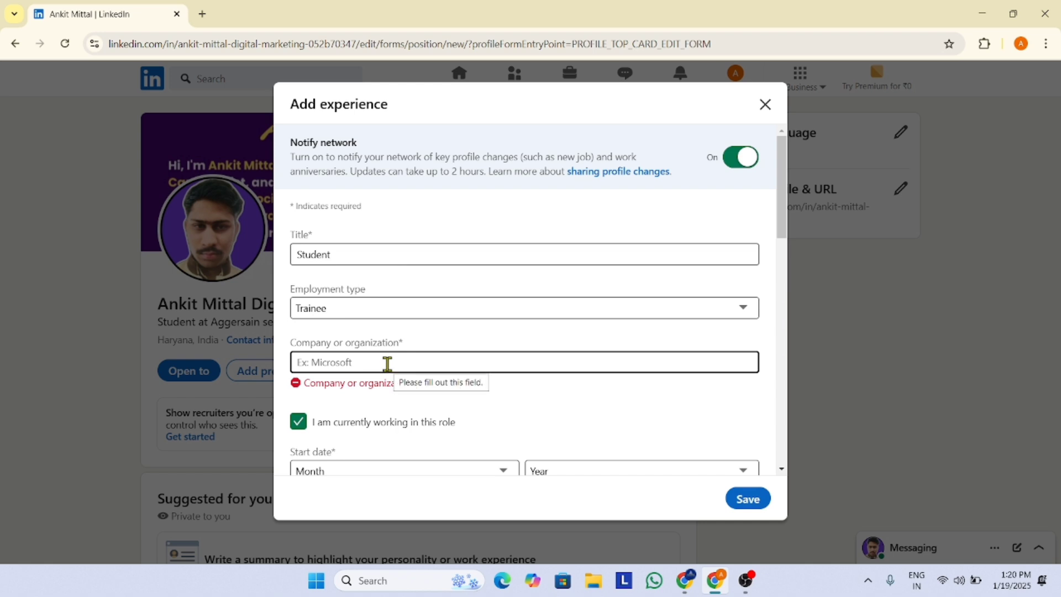
scroll(386, 364, down, 3)
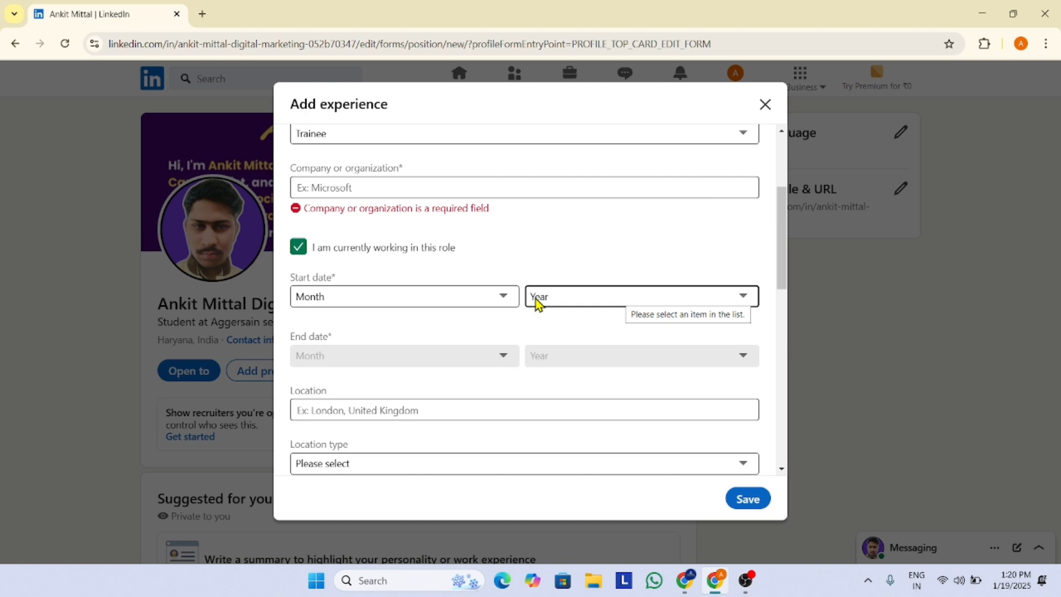
click(299, 249)
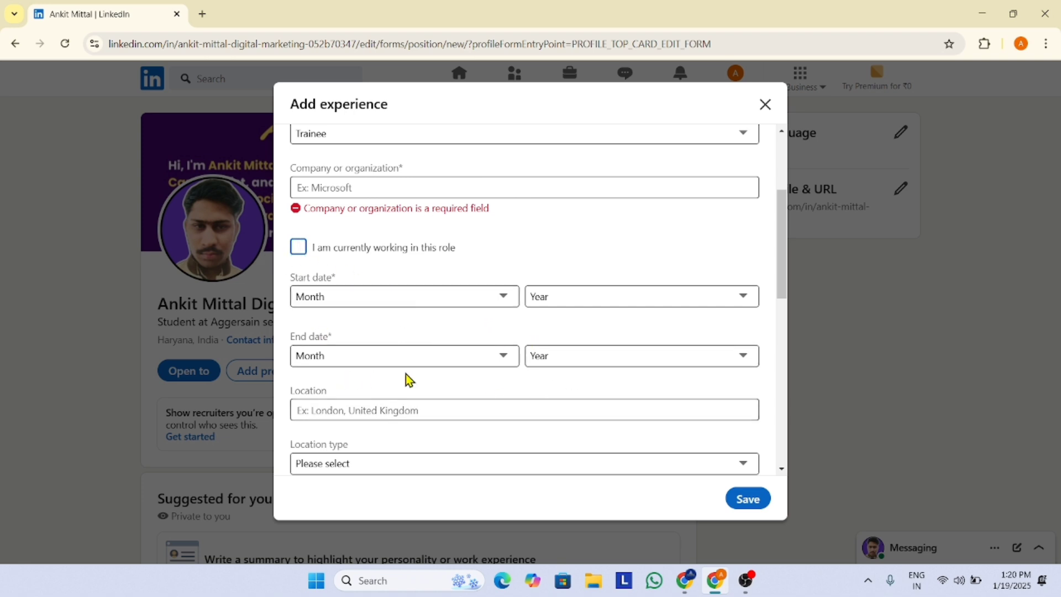
click(301, 250)
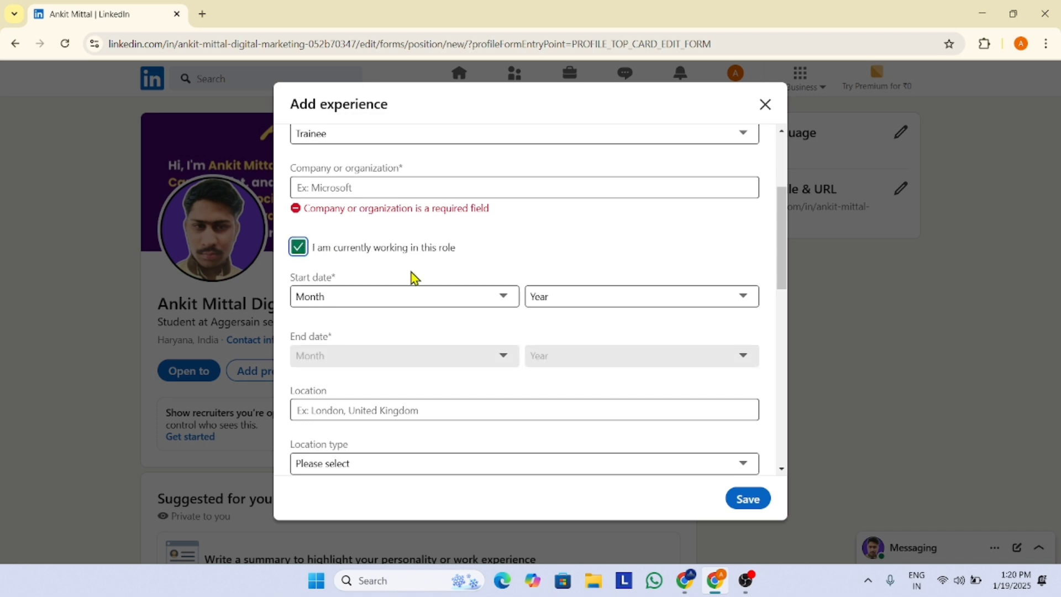
Examine the location type choices and the experience form's description, profile headline and job source fields.
scroll(415, 277, down, 2)
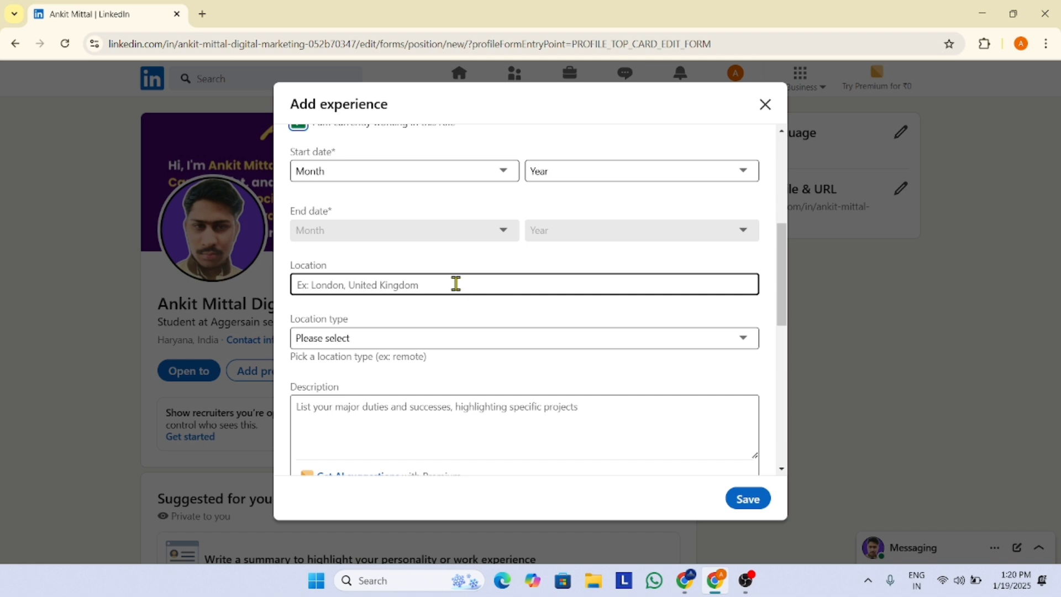
click(449, 337)
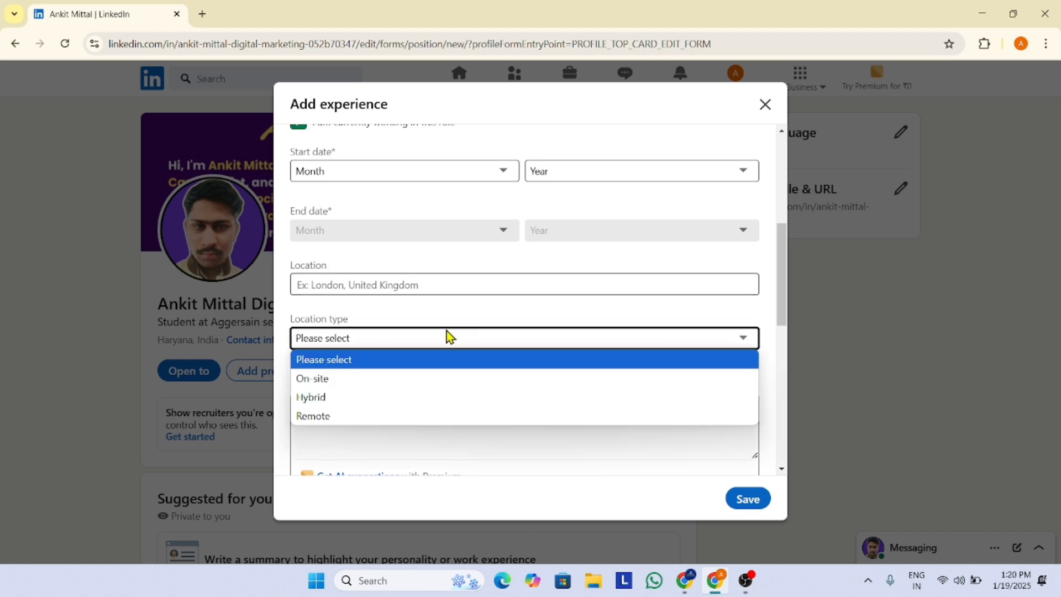
click(449, 337)
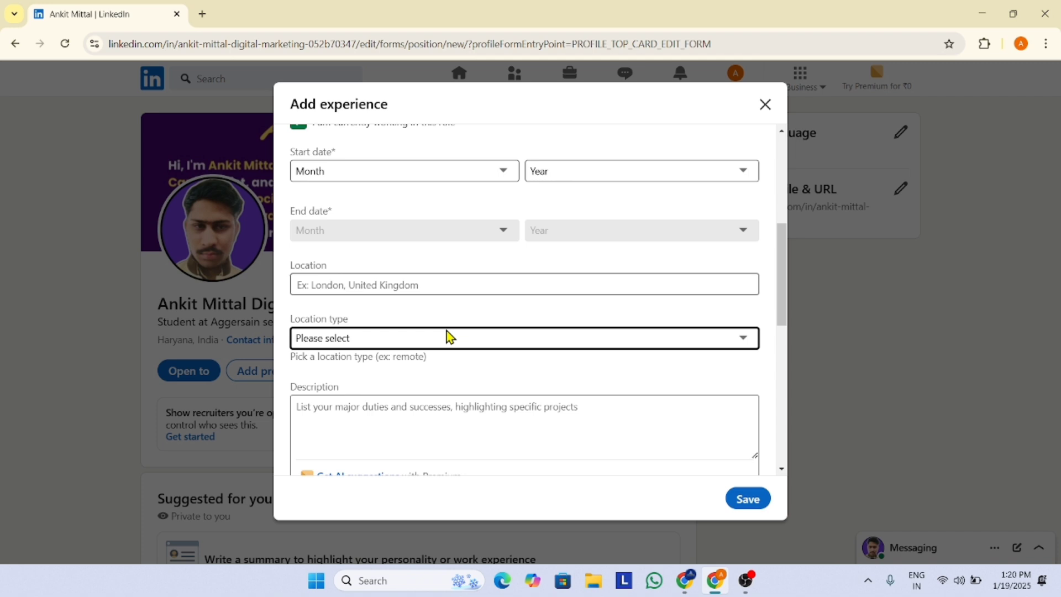
click(389, 344)
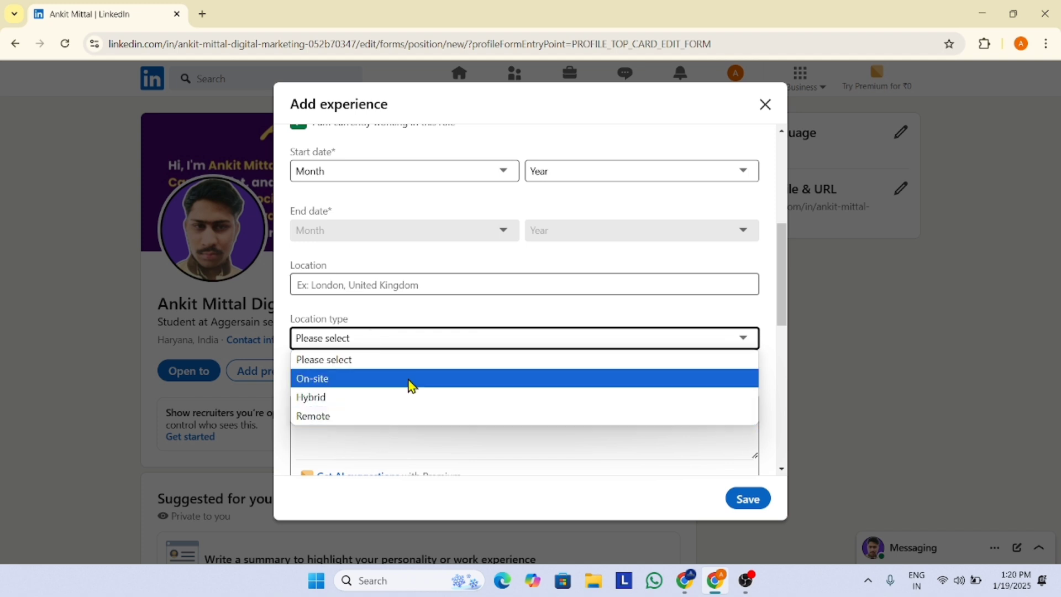
click(436, 338)
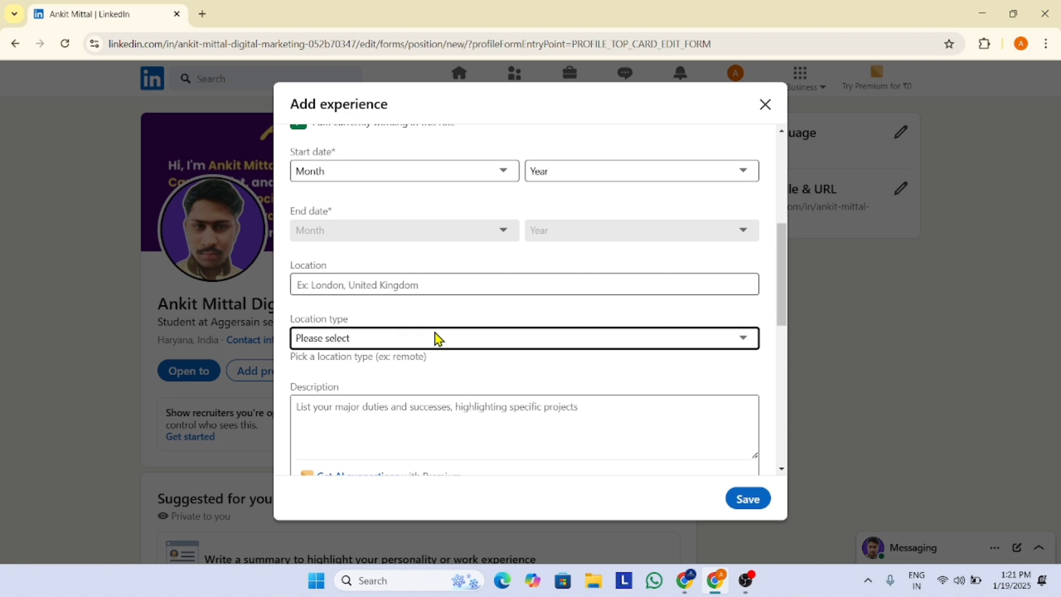
scroll(441, 377, down, 5)
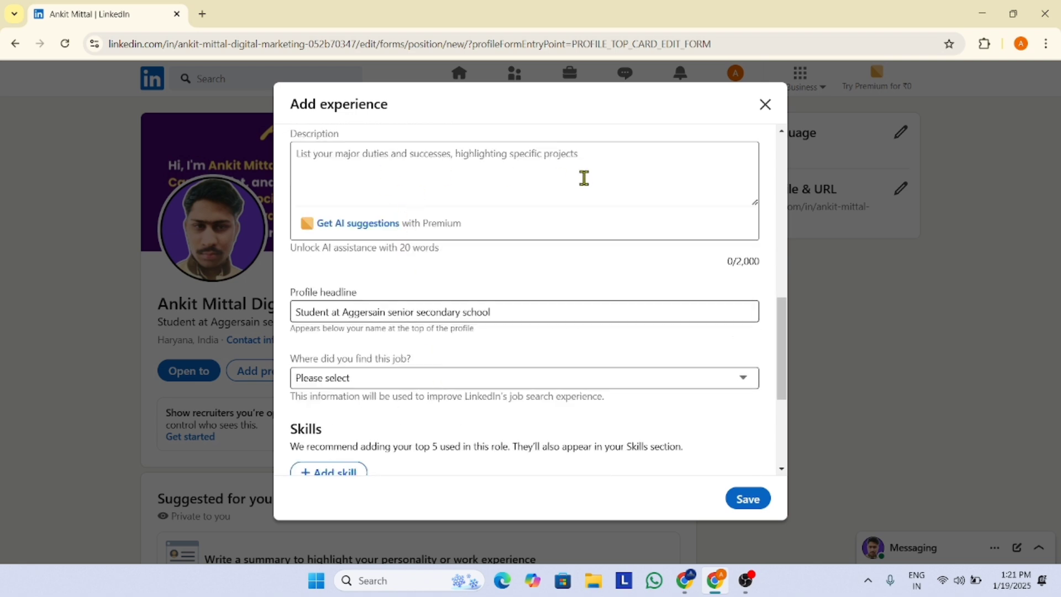
scroll(584, 178, up, 1)
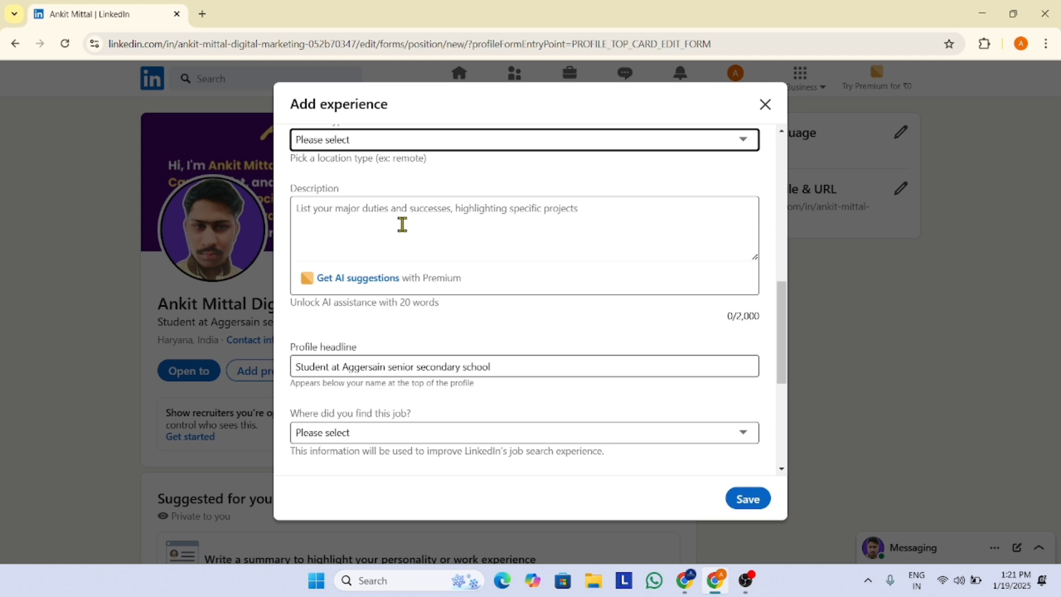
scroll(403, 224, down, 2)
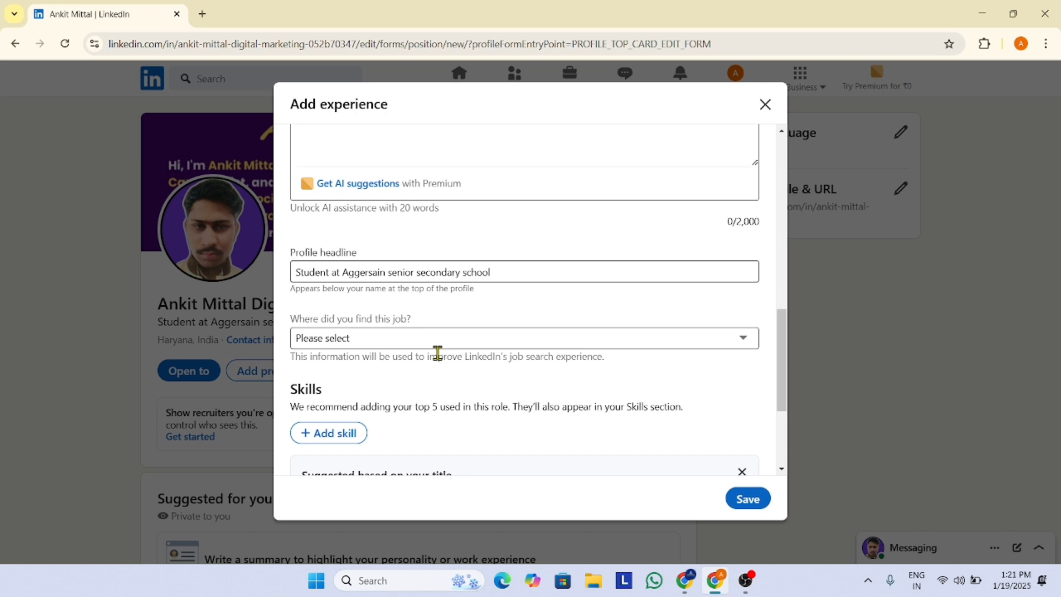
Search the experience's skills for "web" and add Web Development.
scroll(436, 353, down, 2)
scroll(396, 372, up, 1)
scroll(397, 371, down, 3)
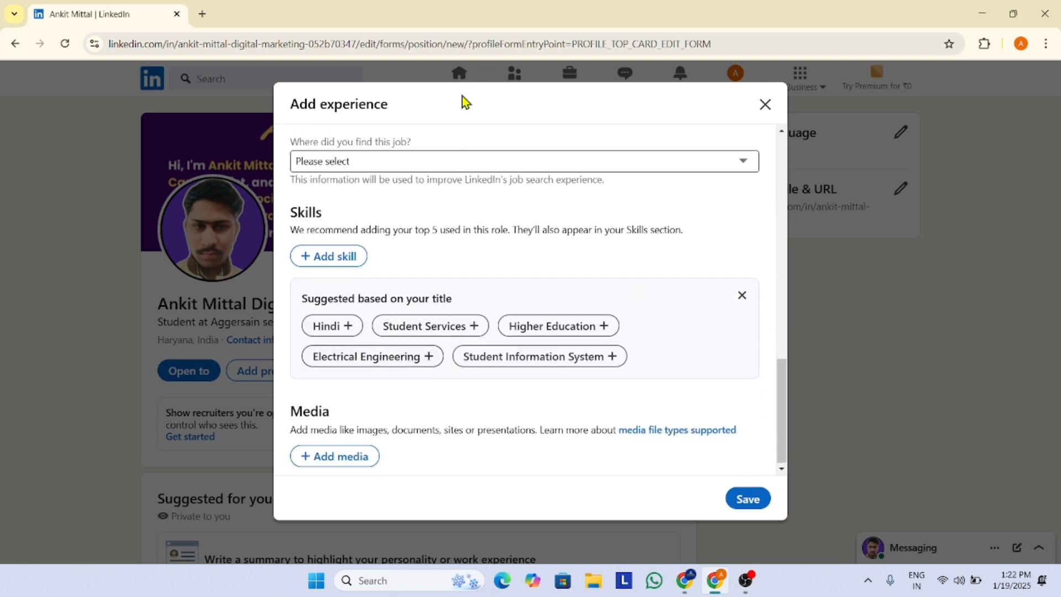
click(348, 258)
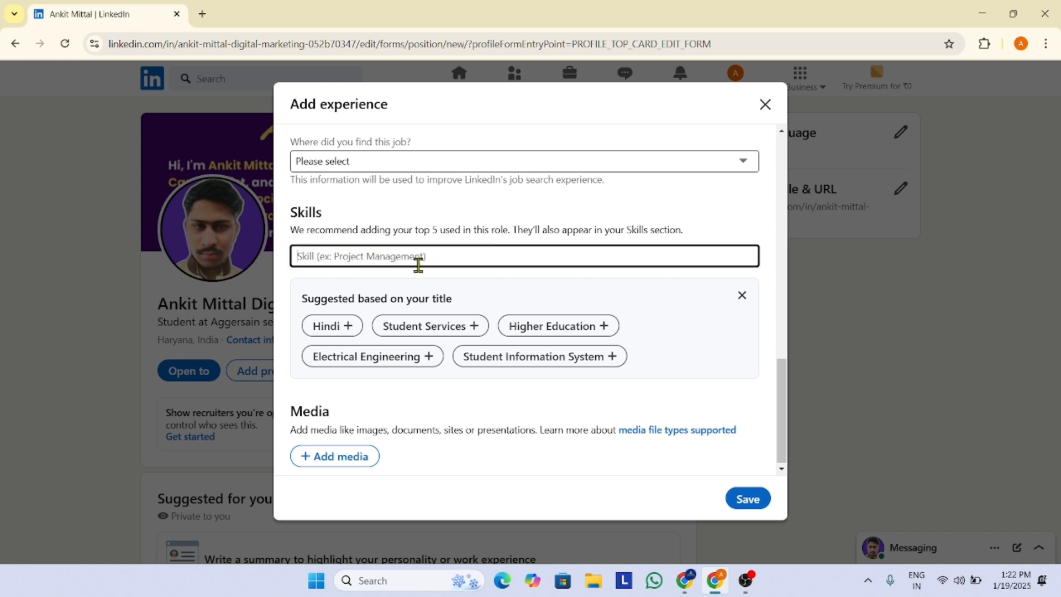
text(web)
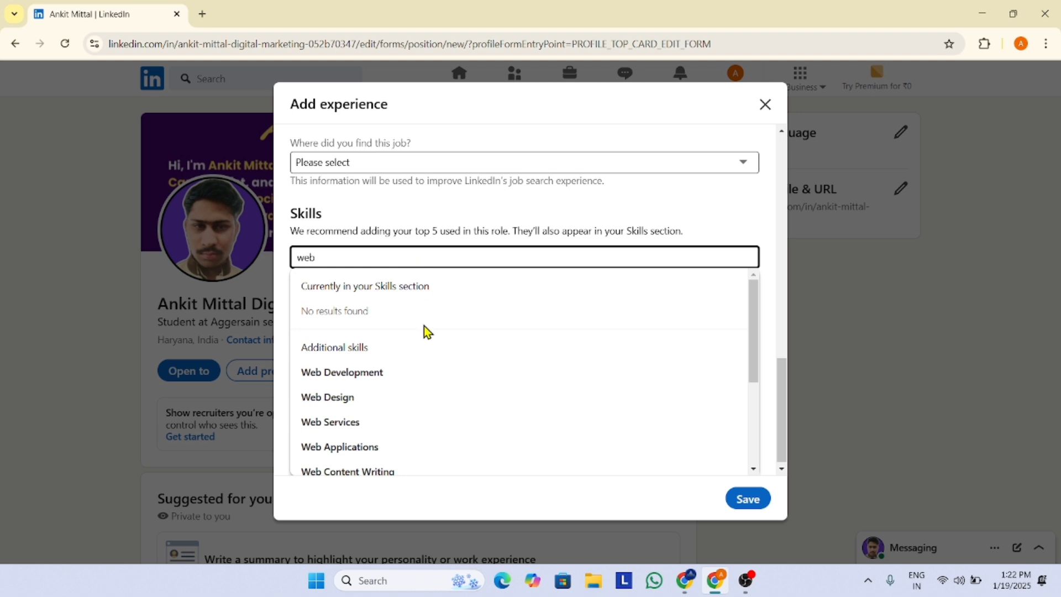
click(391, 378)
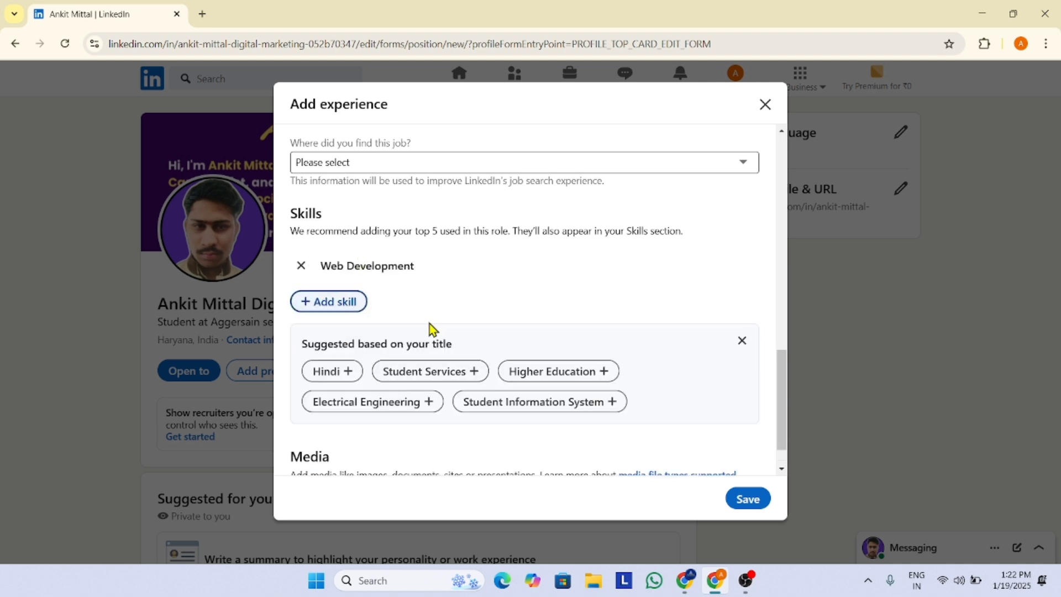
Add Graphic Design as a second skill for the experience by searching for "graphi".
click(326, 301)
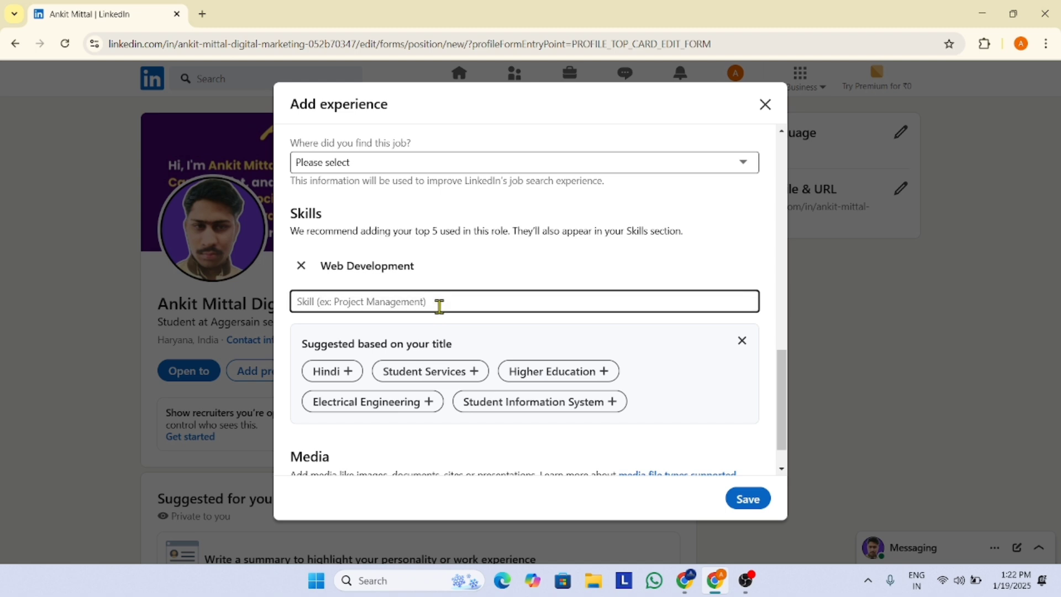
text(gra)
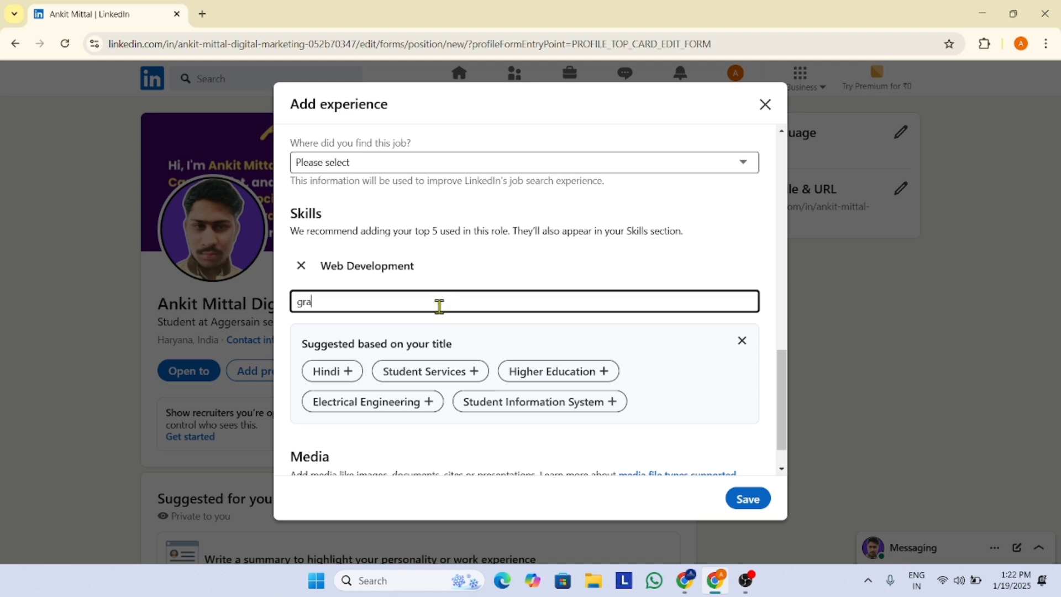
text(phi)
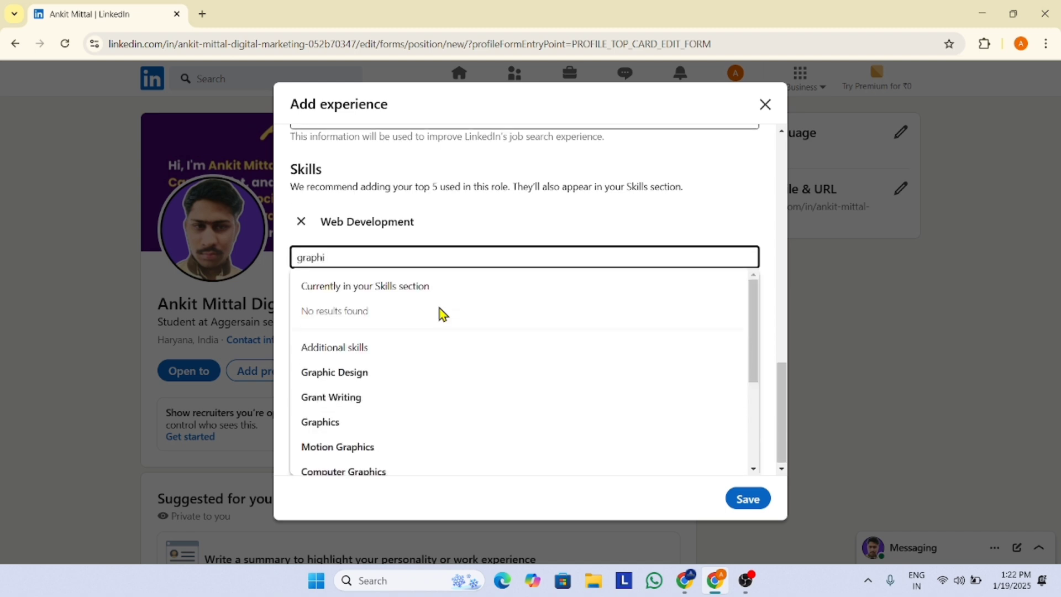
click(406, 381)
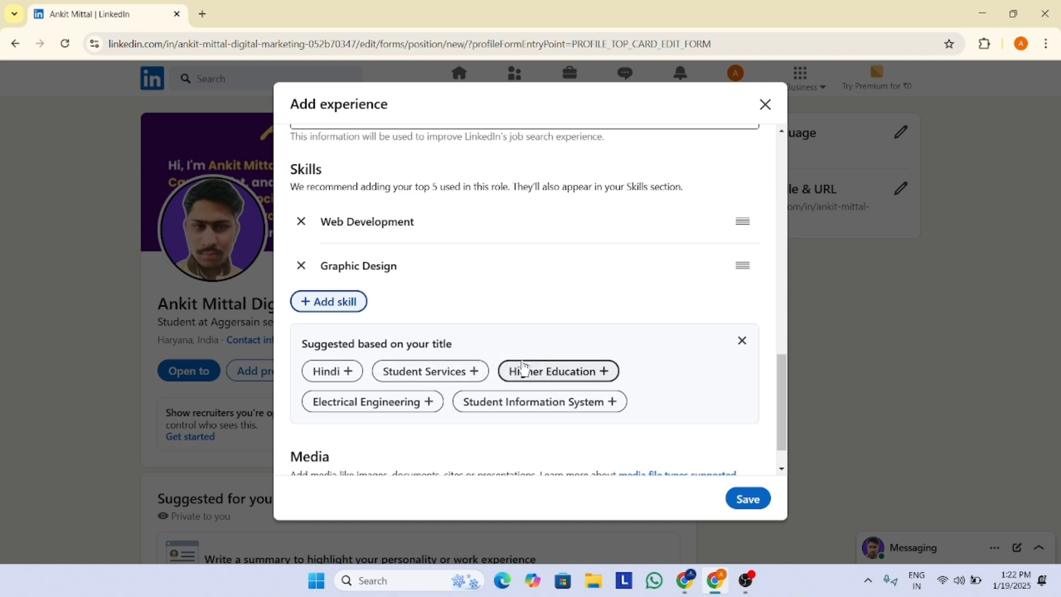
Examine the options for adding media to the experience, and return to the start of the form.
scroll(478, 402, down, 1)
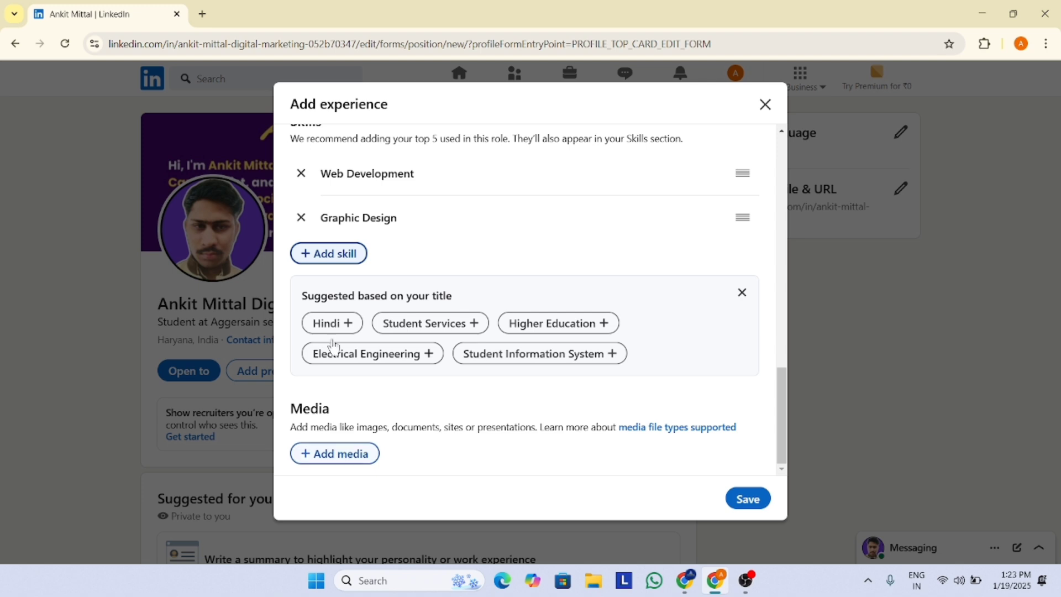
click(360, 463)
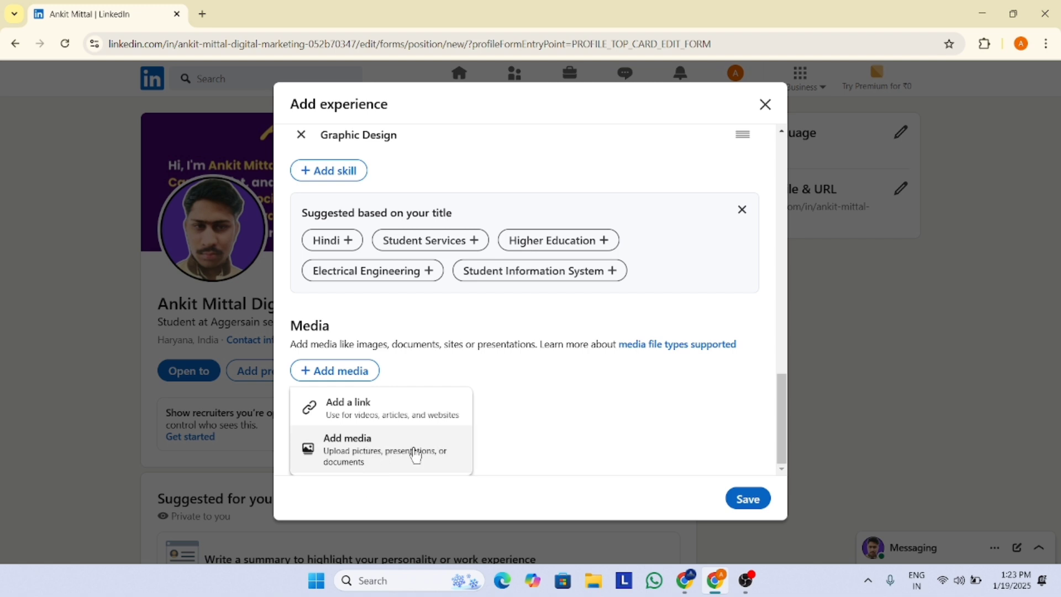
click(580, 390)
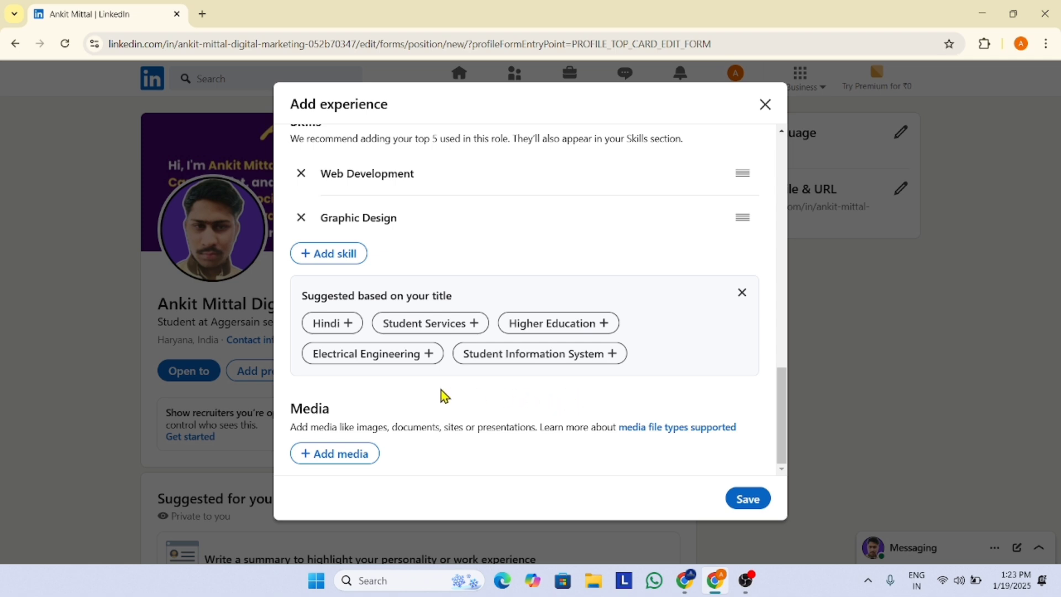
click(342, 459)
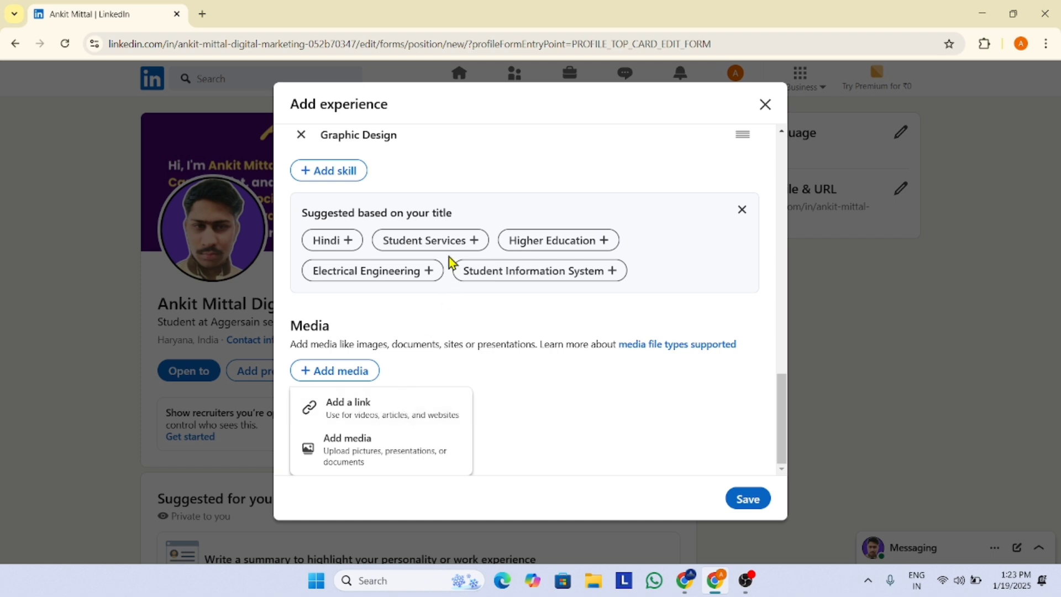
scroll(449, 257, up, 10)
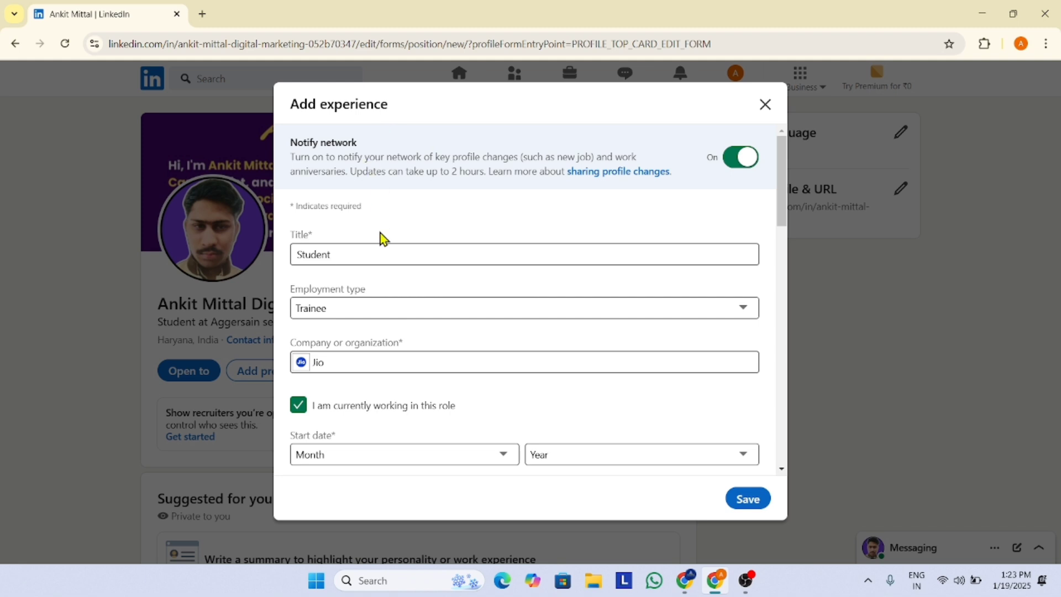
Set the experience's start date to February 2013, save the position, and skip the network sharing and work email verification.
scroll(396, 271, down, 5)
scroll(399, 269, down, 6)
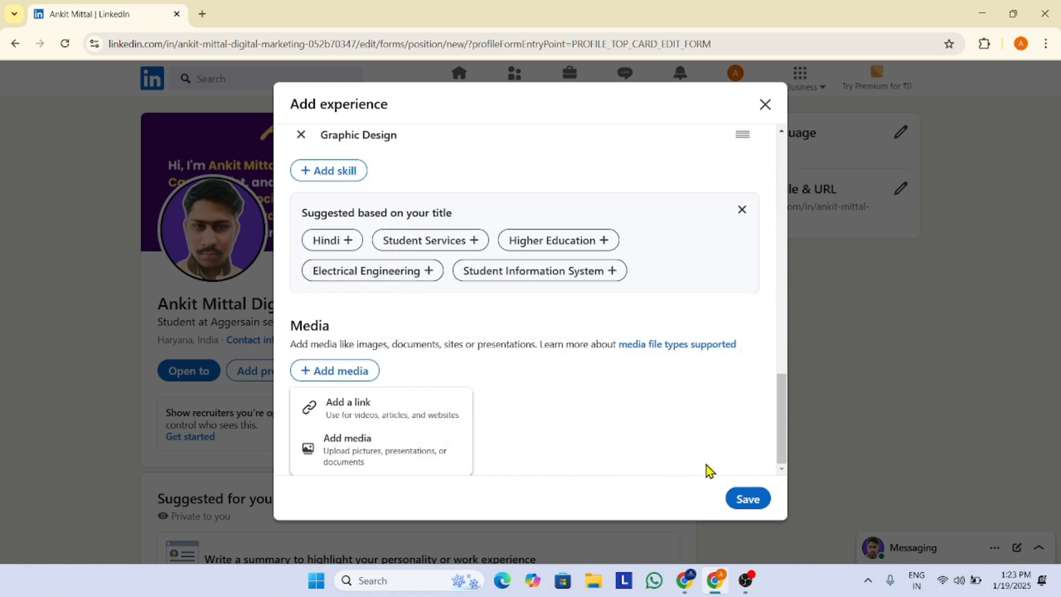
click(750, 499)
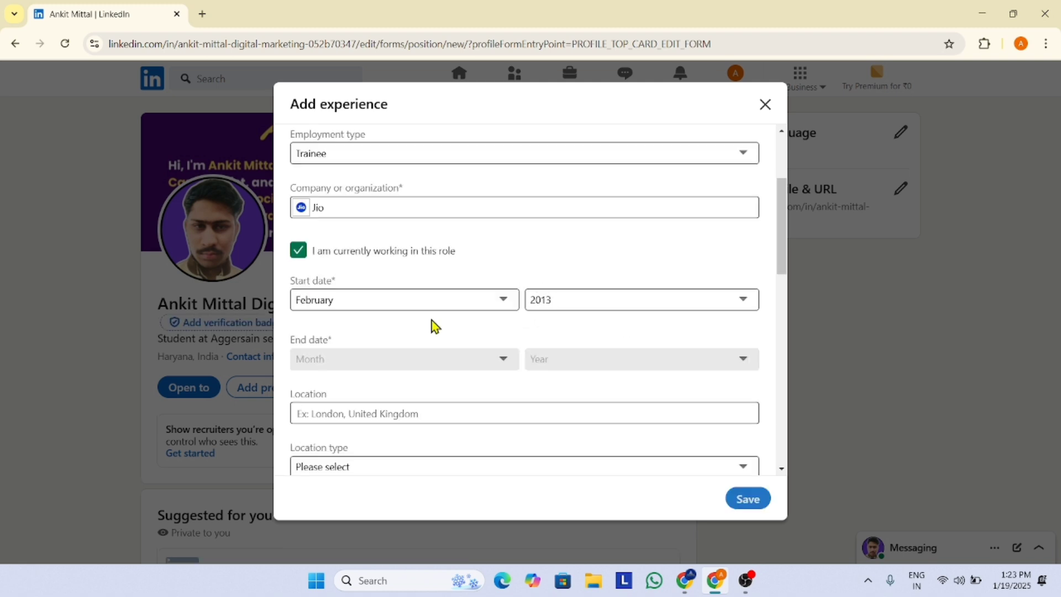
key(Return)
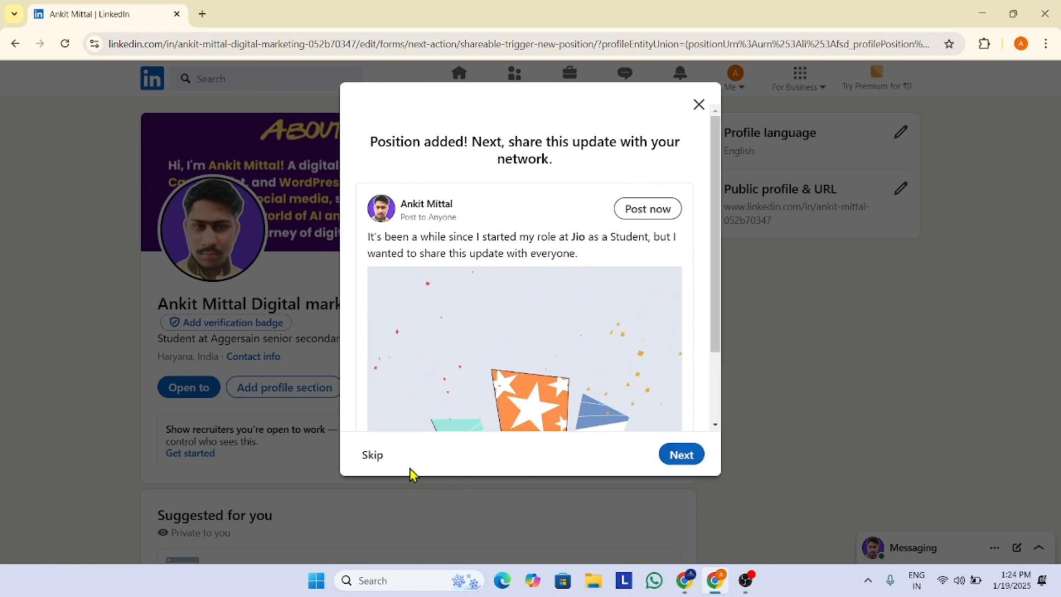
click(373, 454)
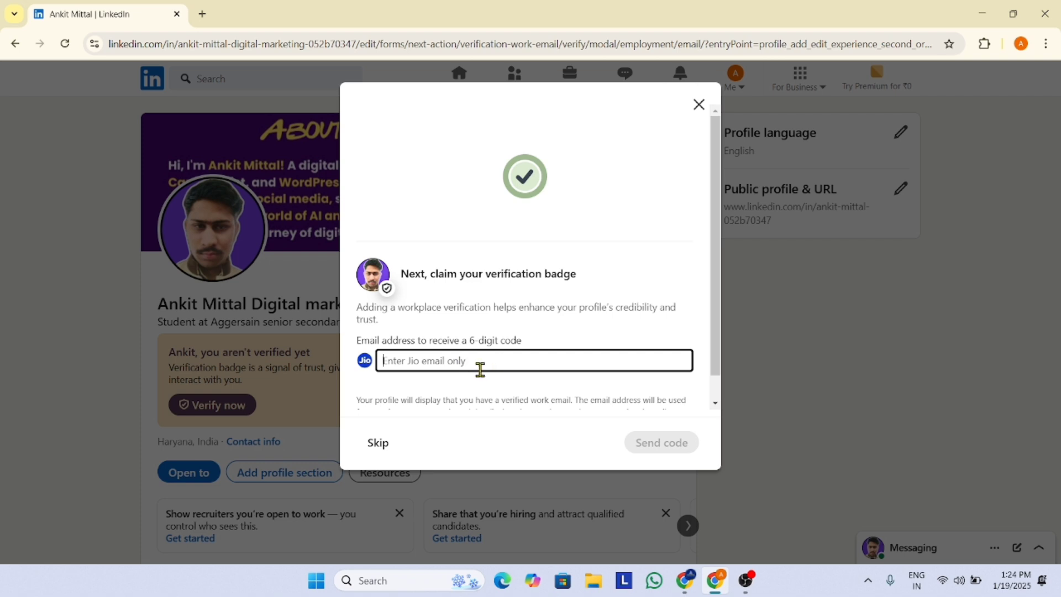
click(378, 443)
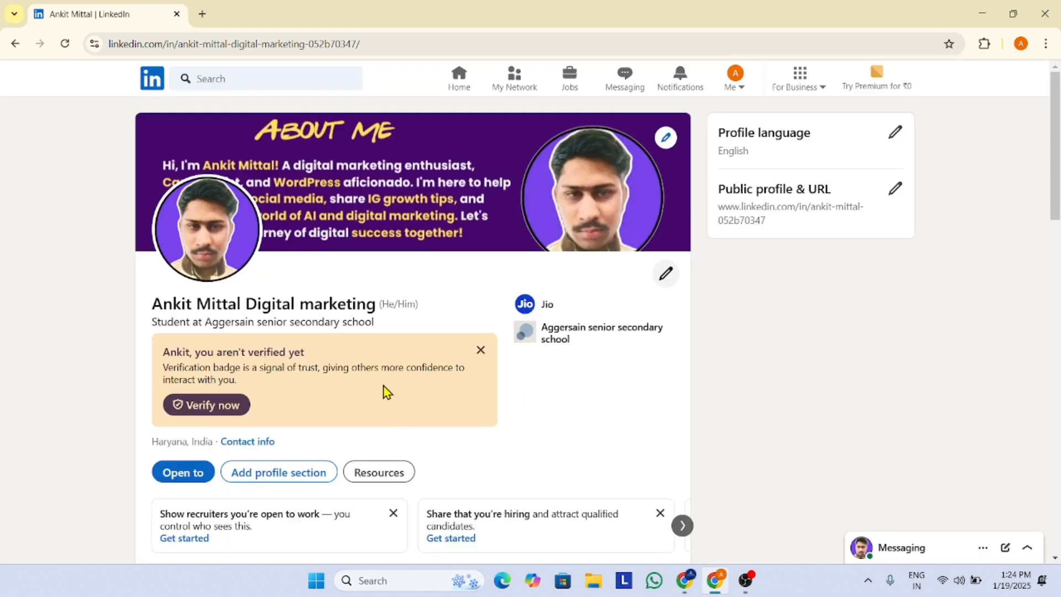
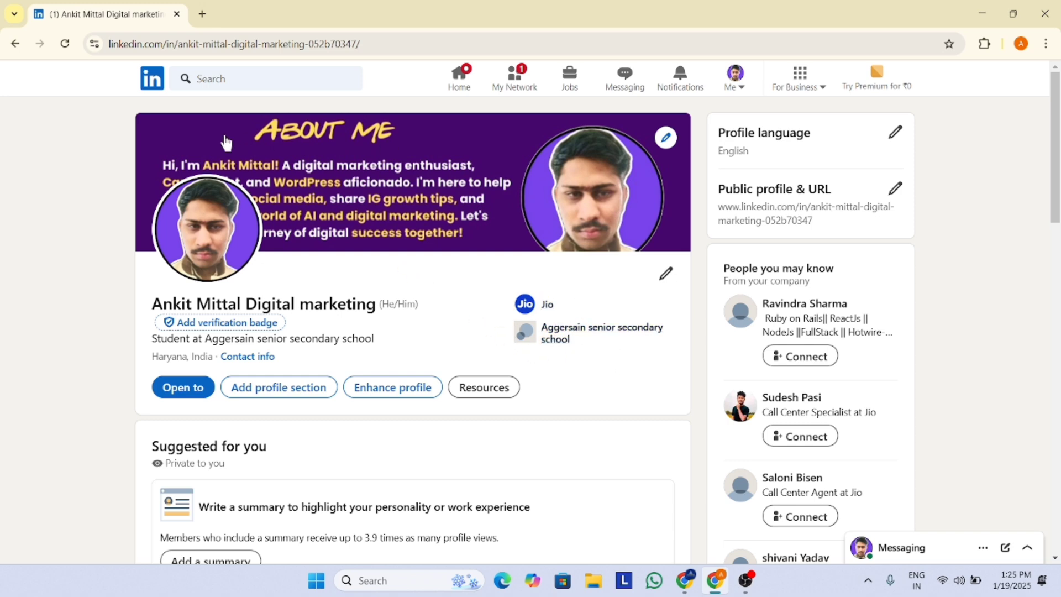
Examine the intro's location and website fields and the contact info form, and save the form without entering anything.
click(666, 275)
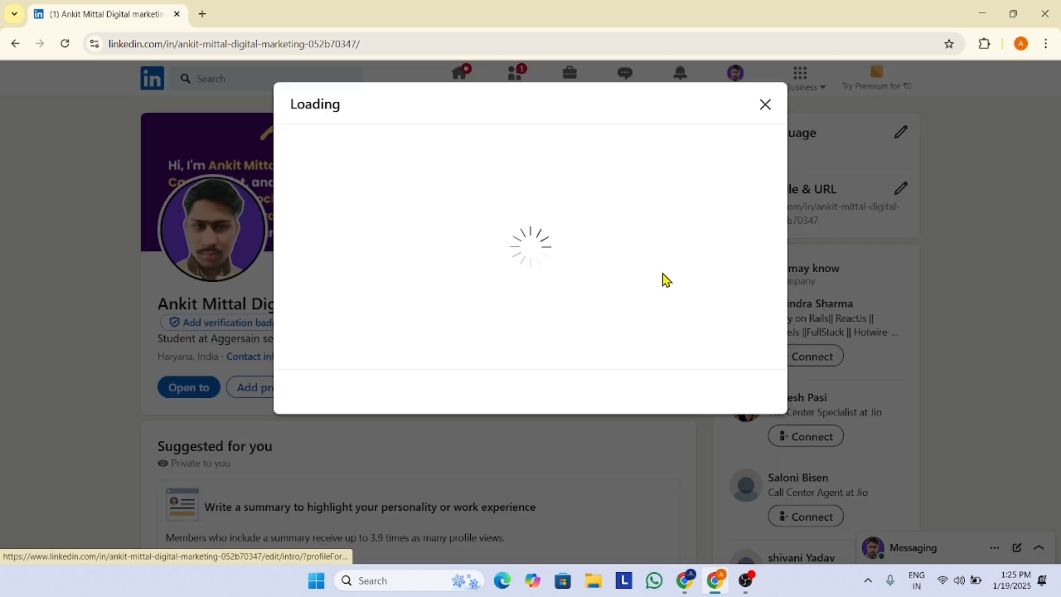
scroll(453, 255, down, 15)
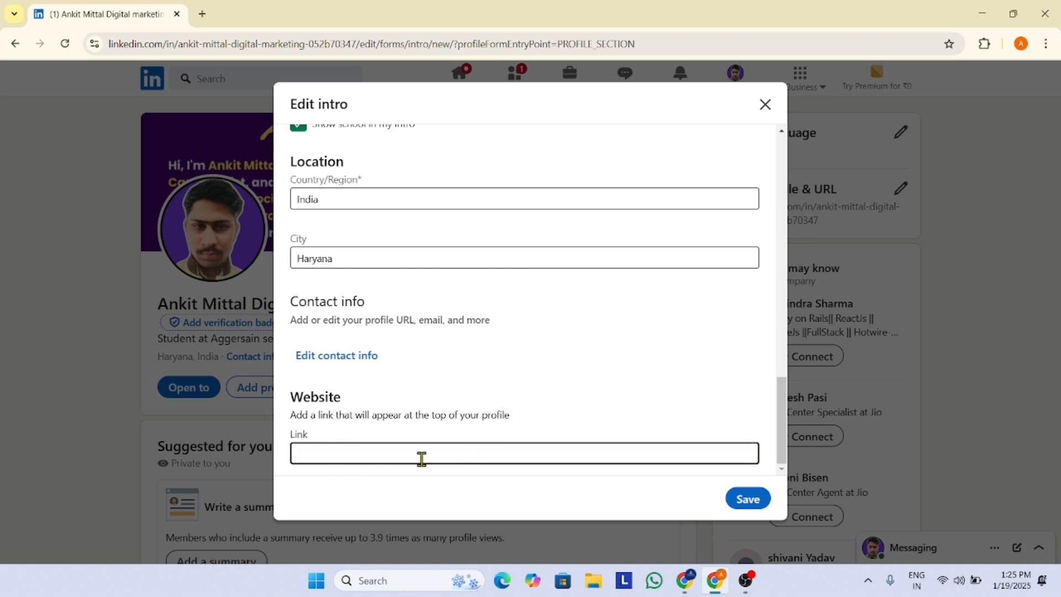
click(363, 367)
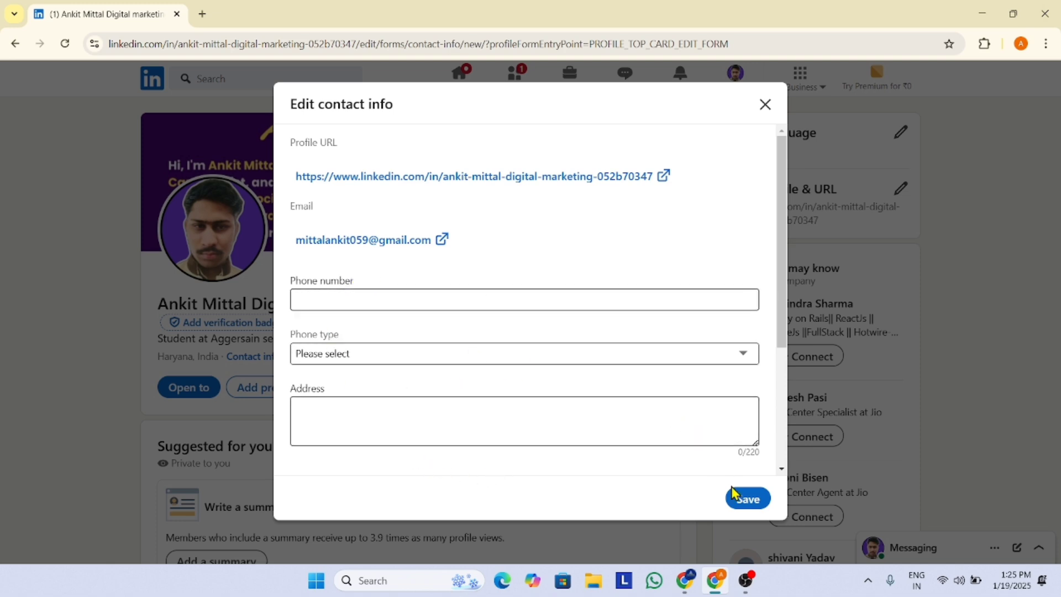
click(743, 498)
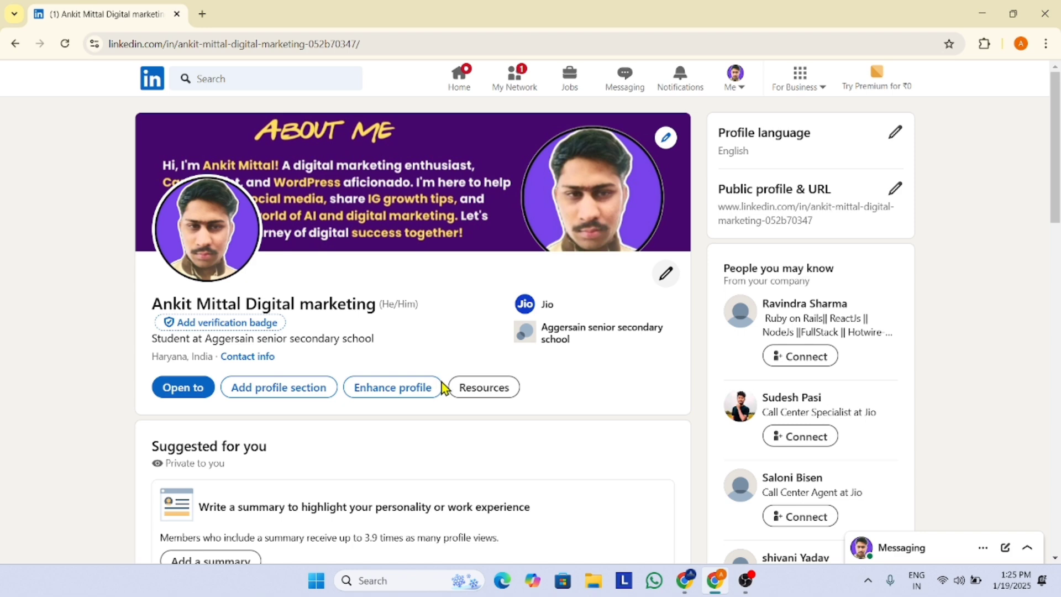
Review the profile sections that can be added, and open the About summary from the core group for editing.
scroll(443, 387, down, 10)
scroll(331, 337, down, 5)
scroll(391, 331, up, 15)
click(300, 398)
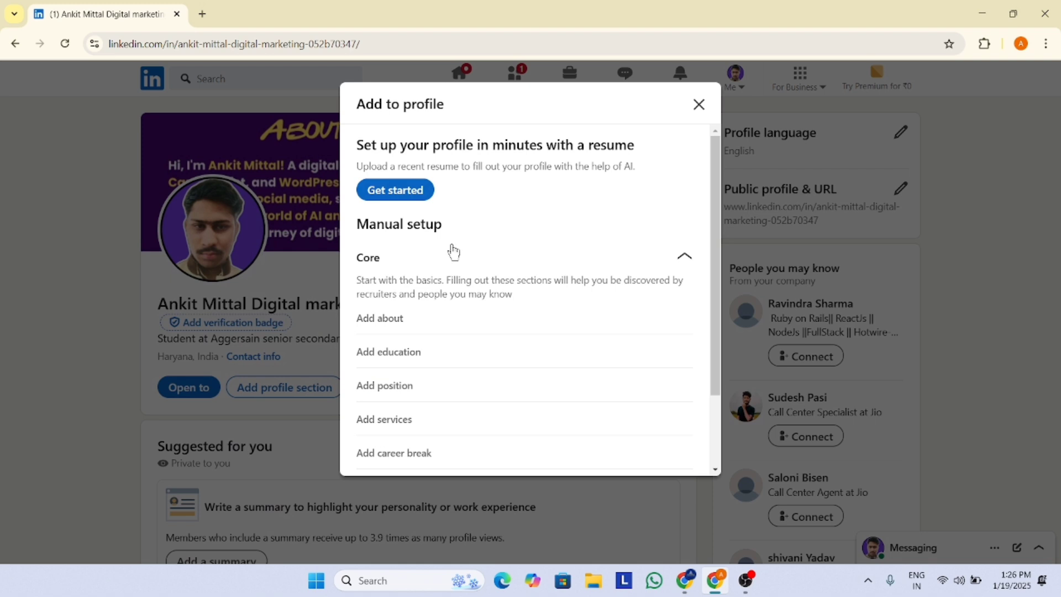
click(684, 259)
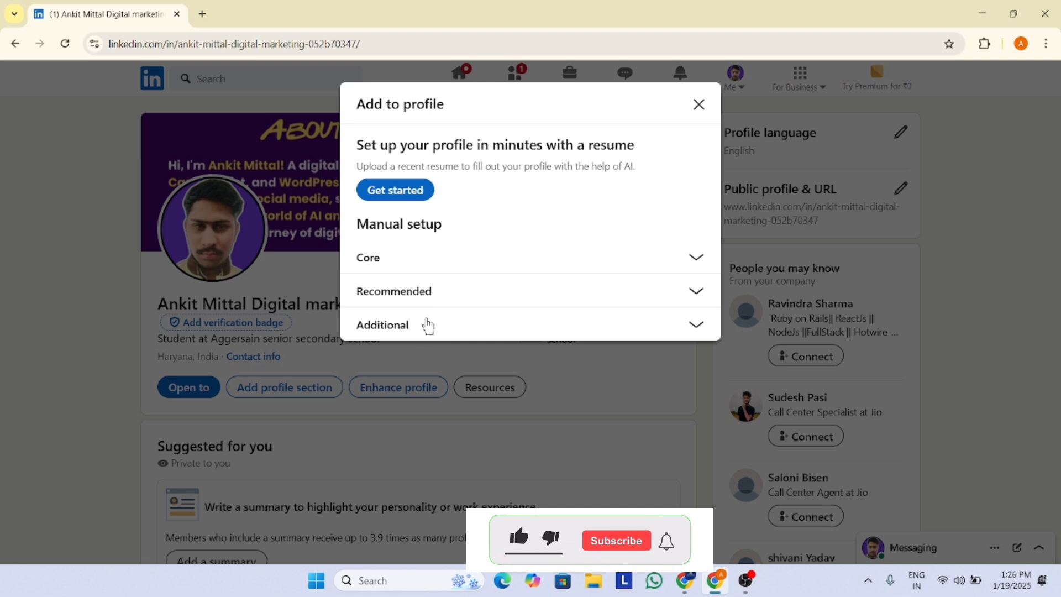
click(461, 254)
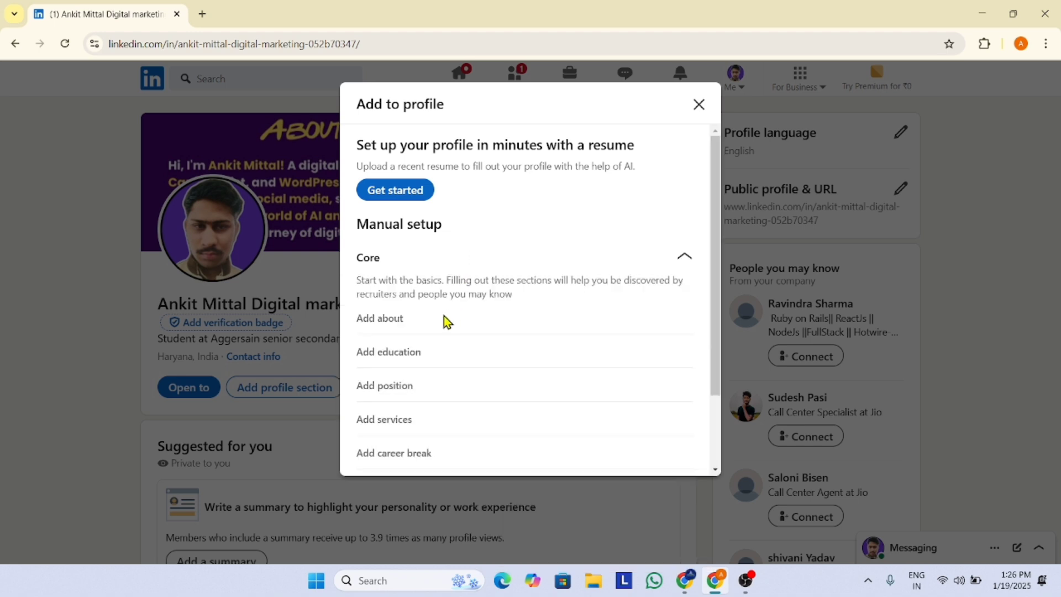
scroll(414, 335, down, 2)
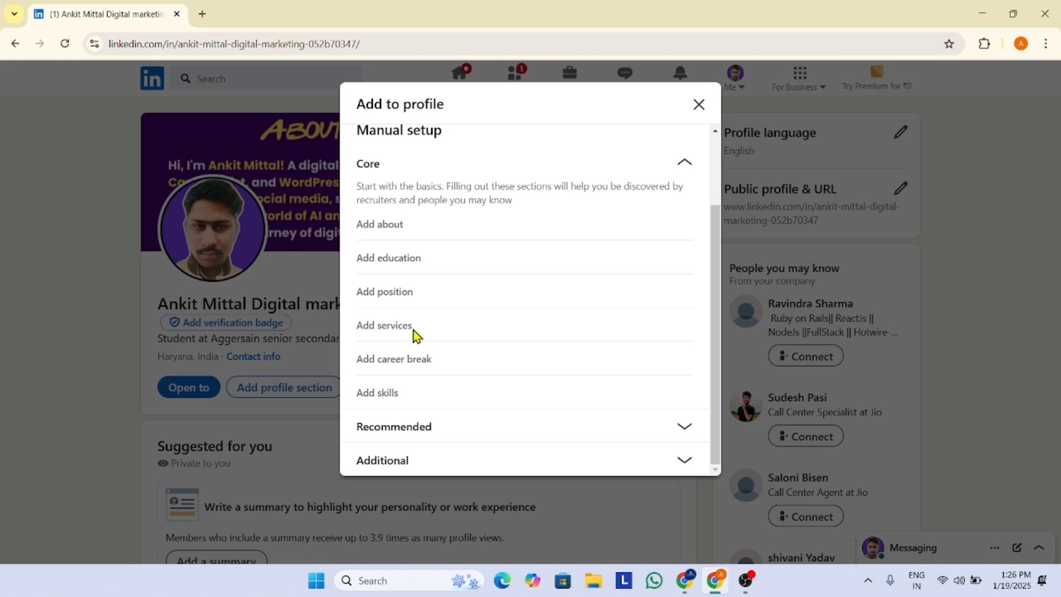
click(404, 227)
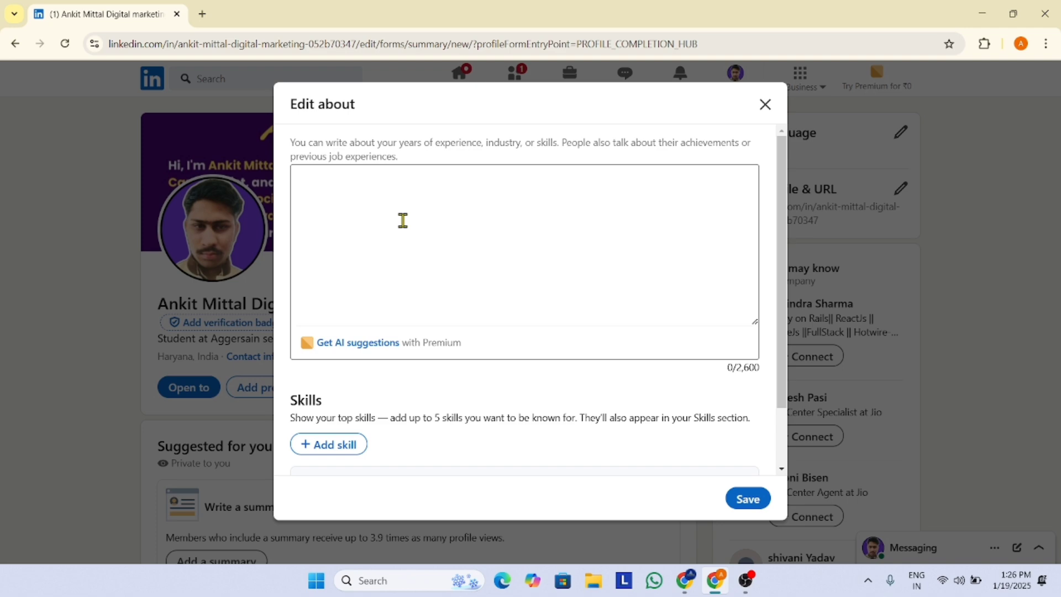
Switch to the browser window with the other LinkedIn profile, copy its entire About text, and close its editor without changes.
click(684, 580)
scroll(407, 409, up, 5)
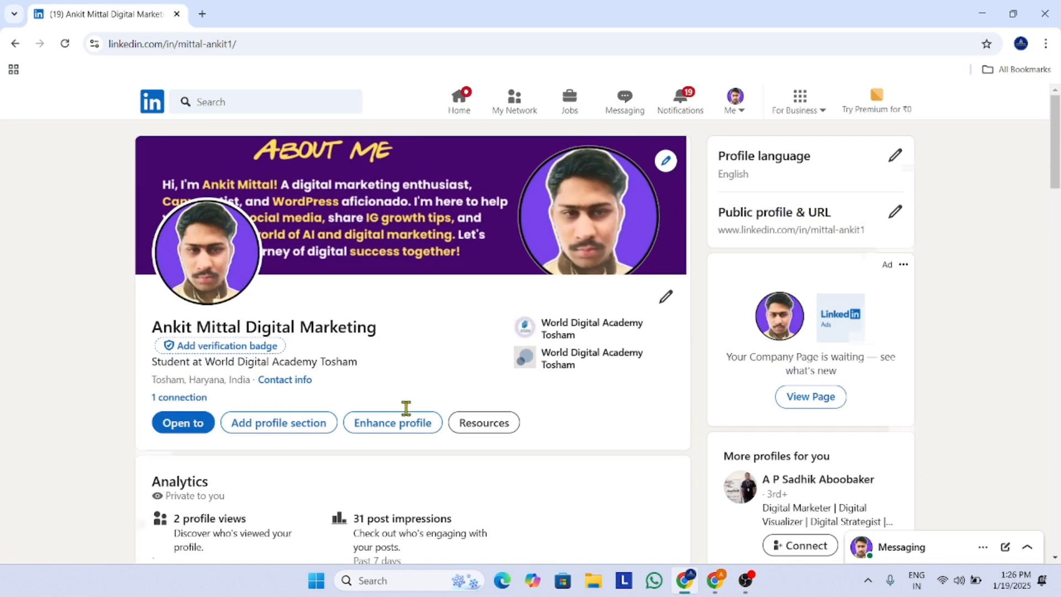
scroll(406, 408, down, 9)
scroll(381, 372, up, 5)
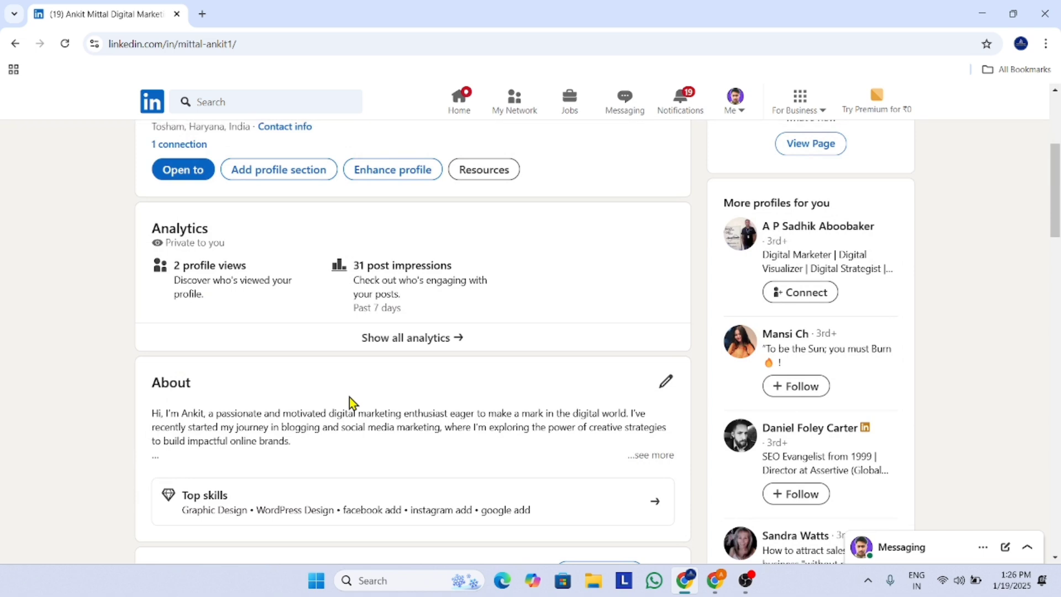
click(665, 382)
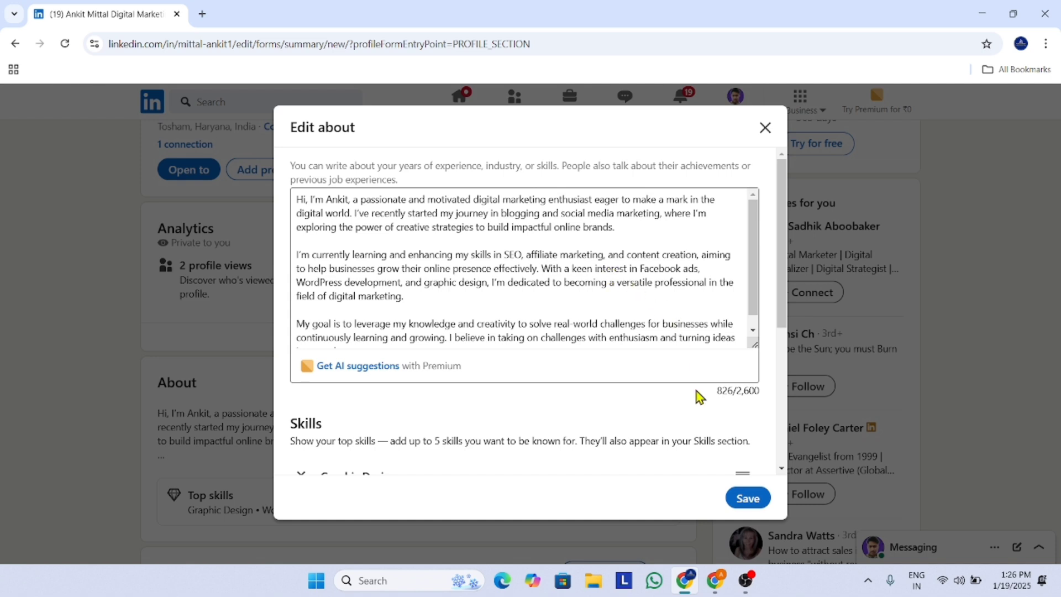
triple_click(542, 323)
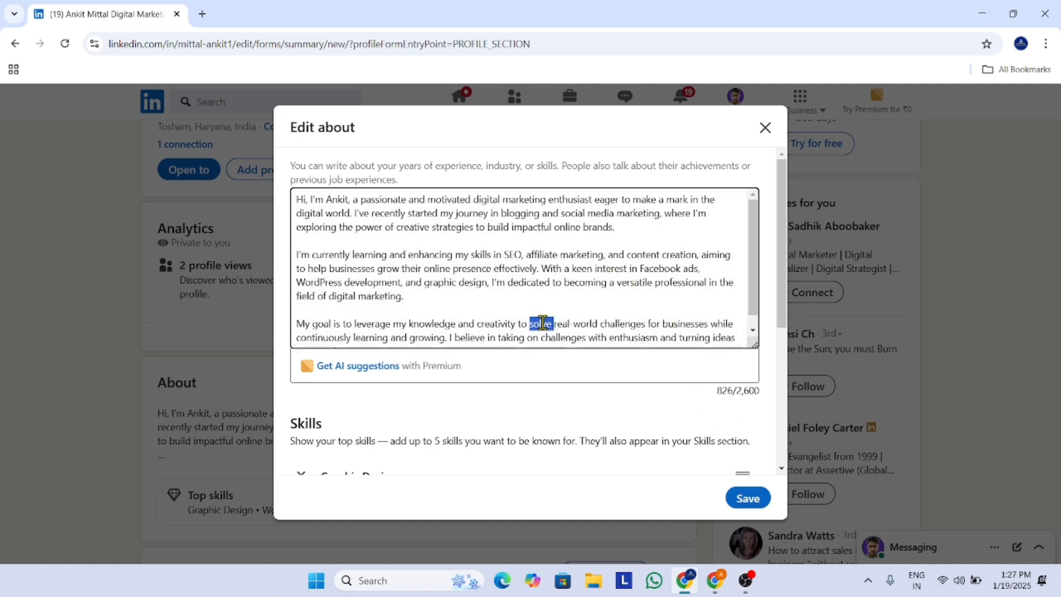
key(ctrl+a)
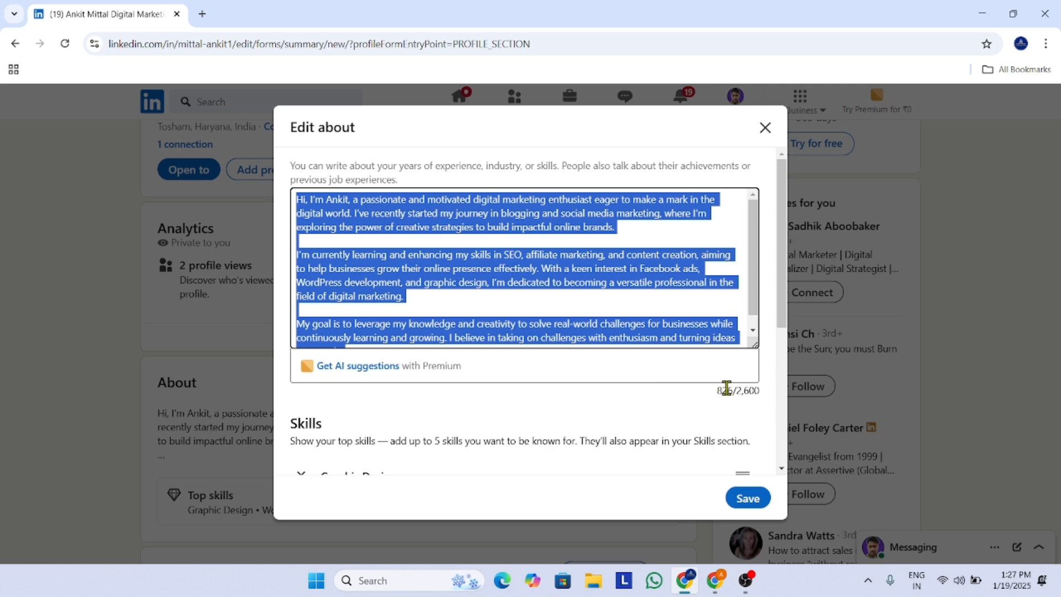
right_click(580, 258)
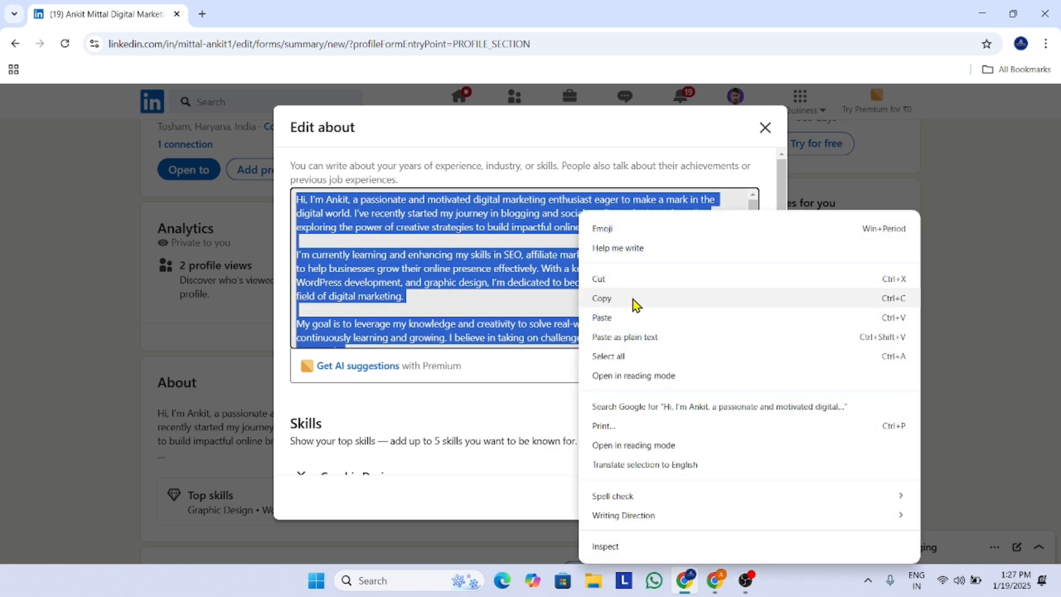
click(633, 297)
click(764, 128)
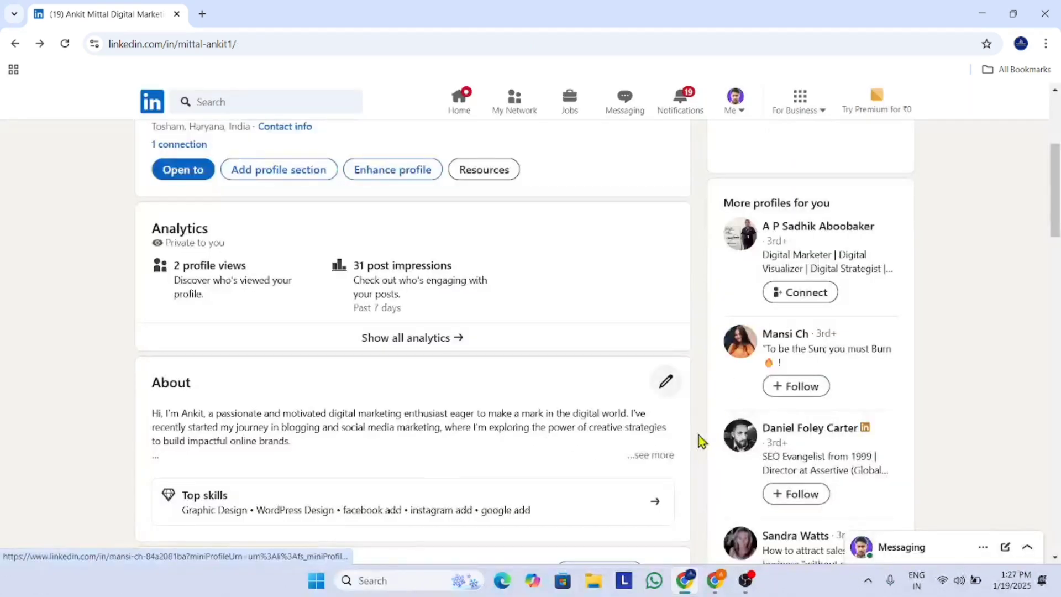
Return to the new profile's window, and paste the copied summary into the empty About text.
click(708, 580)
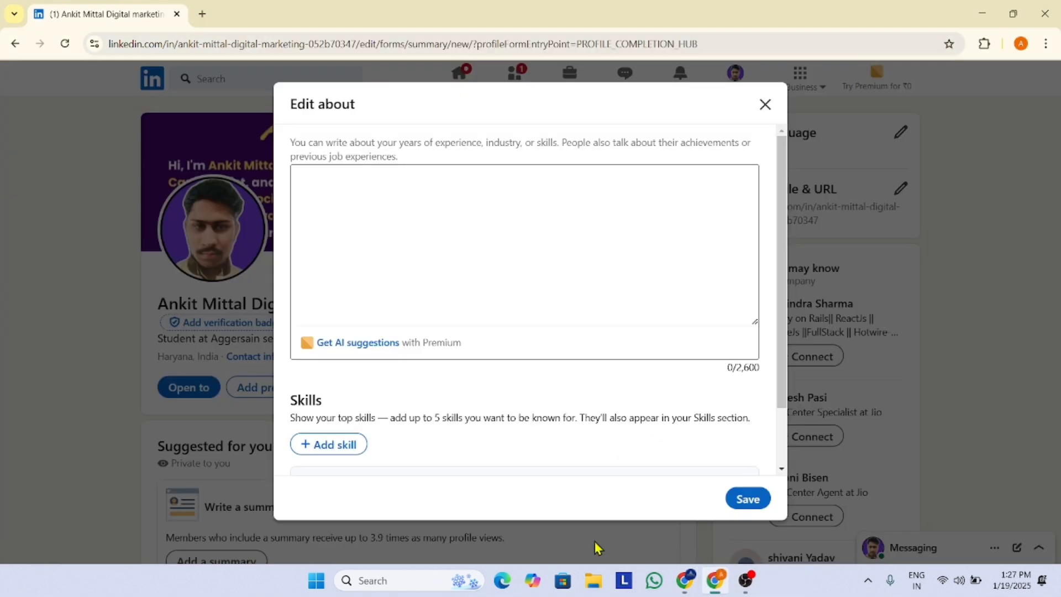
click(316, 177)
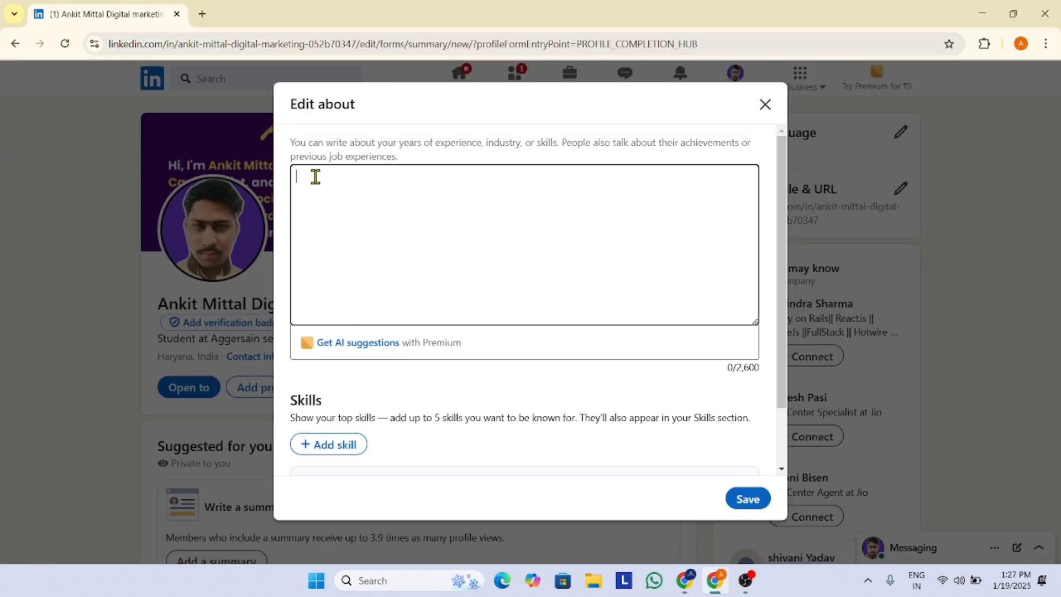
key(ctrl+v)
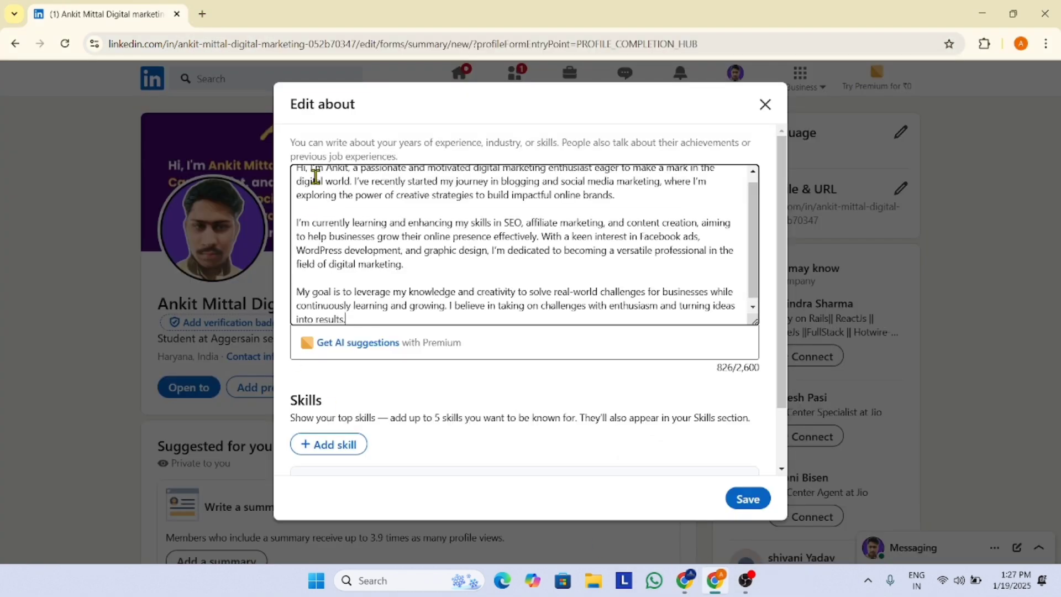
scroll(467, 227, down, 1)
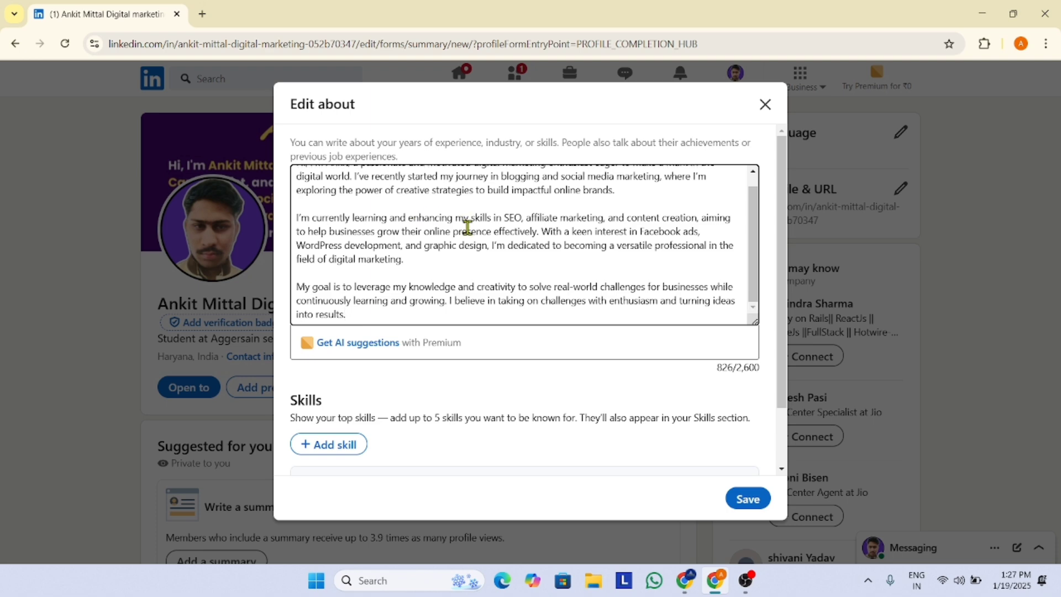
Add the suggested top skills Web Development and Graphic Design, plus Search Engine Optimization (SEO) by searching for "seo".
scroll(467, 227, down, 3)
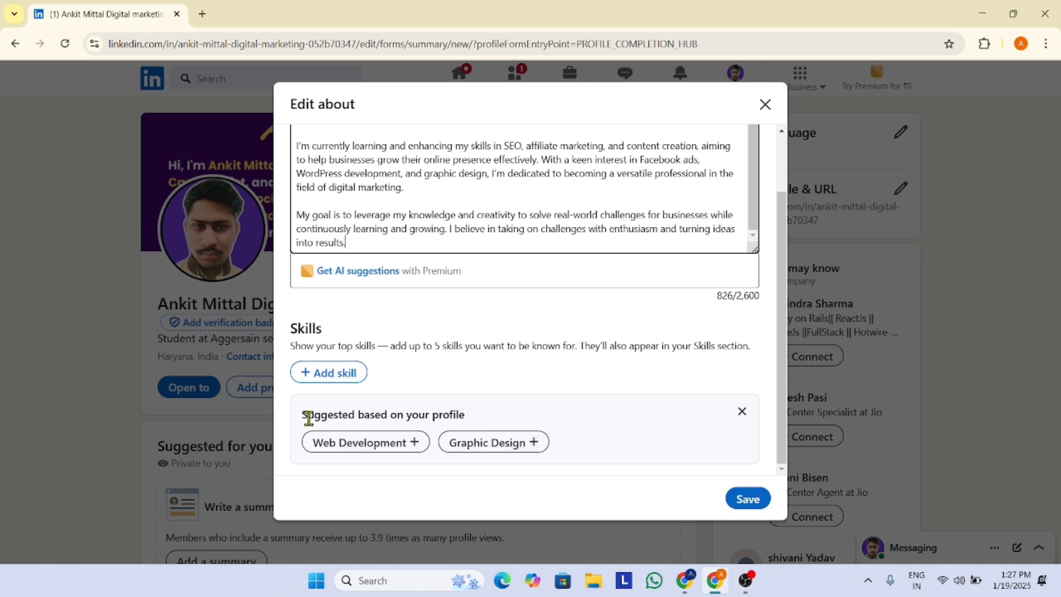
click(368, 445)
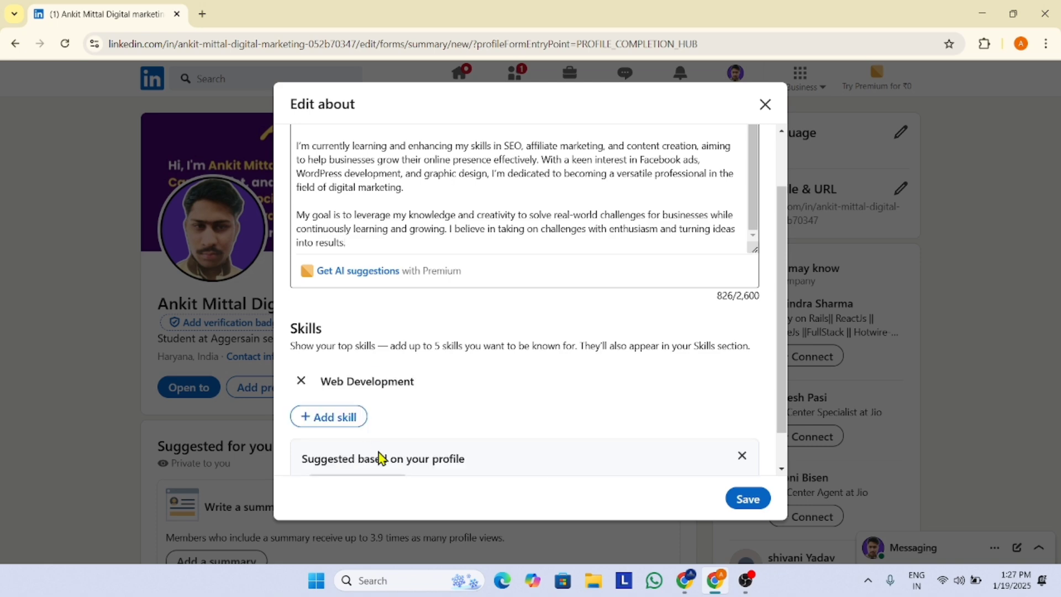
scroll(378, 456, down, 1)
click(374, 444)
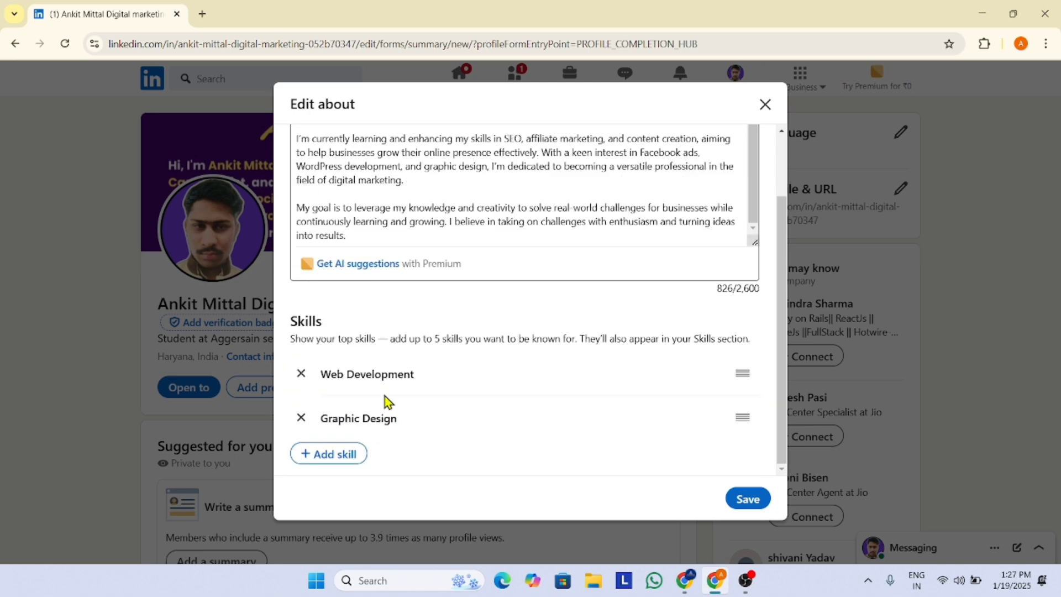
click(332, 454)
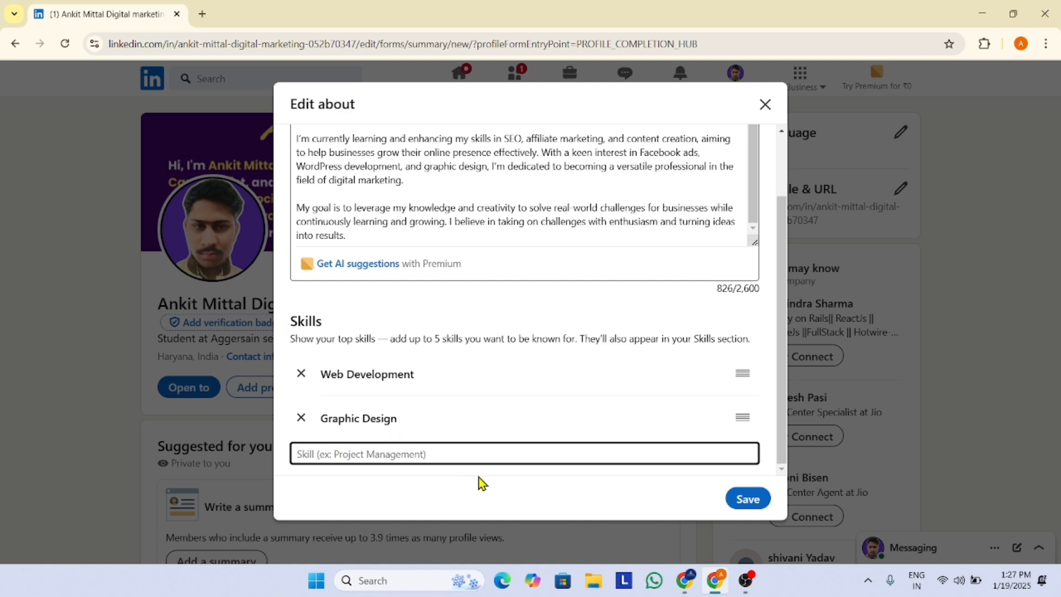
text(seo)
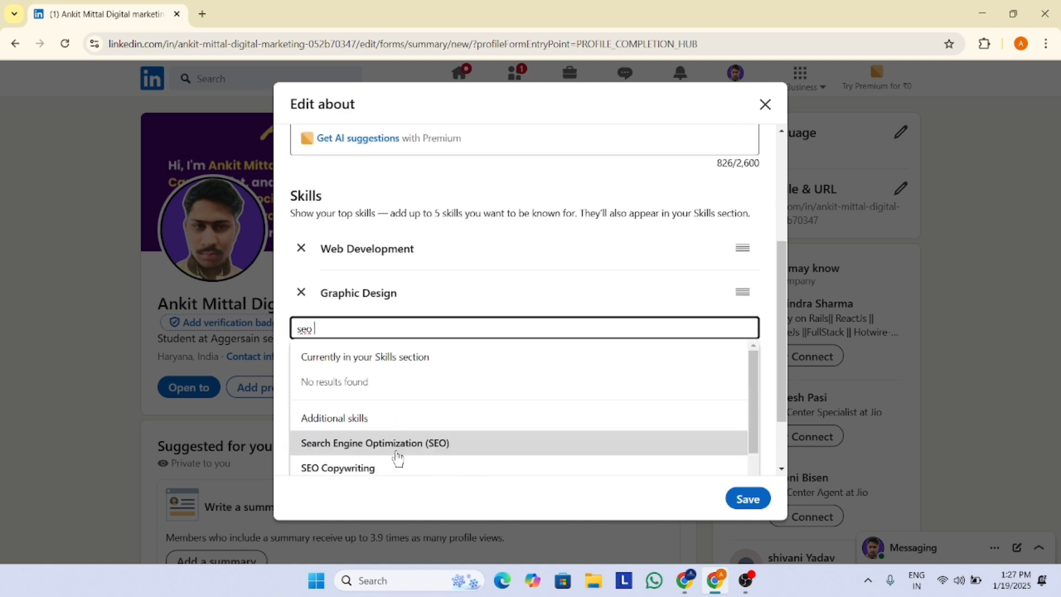
click(443, 450)
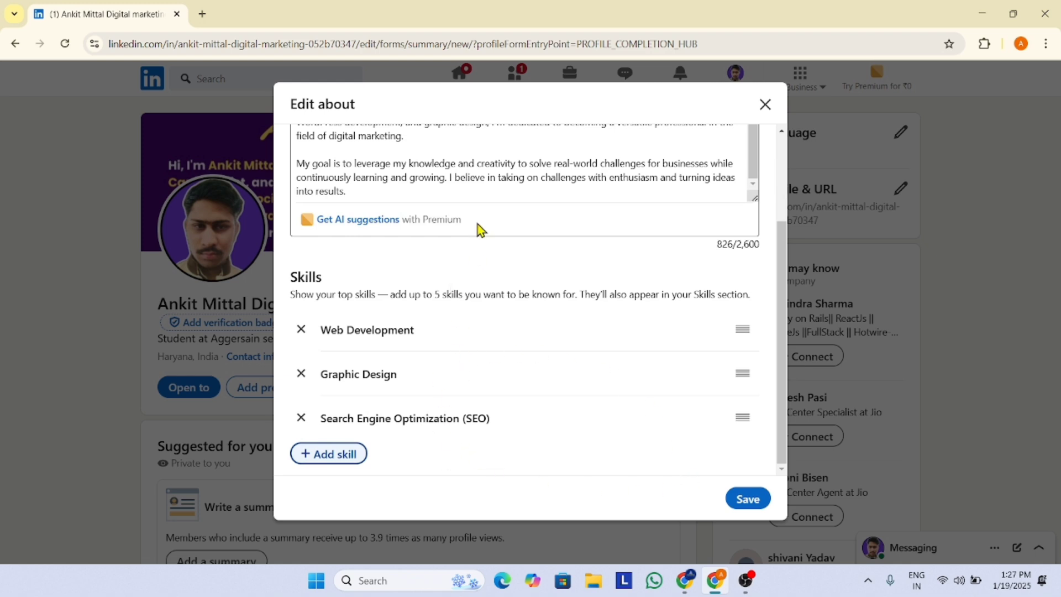
Save the About section, finish the skill details follow-up, and check the summary and top skills on the profile page.
click(748, 500)
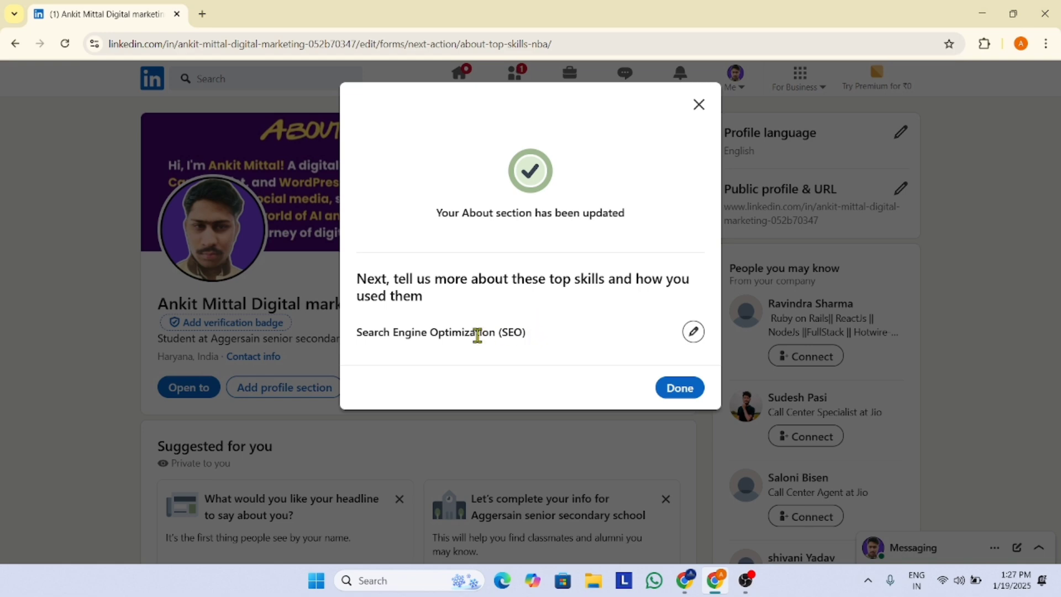
click(679, 389)
scroll(407, 383, down, 5)
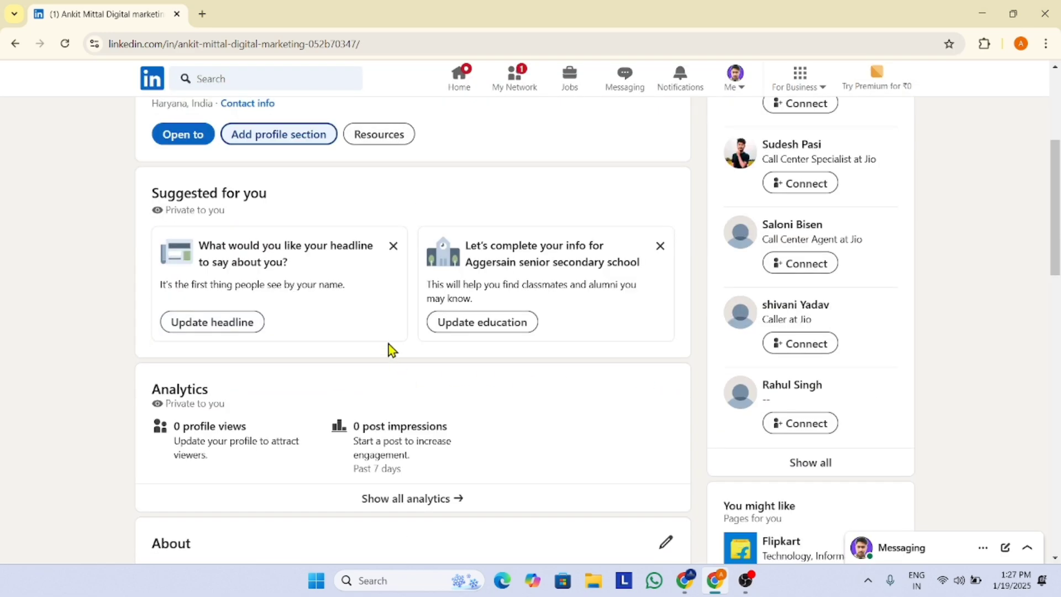
scroll(330, 331, down, 5)
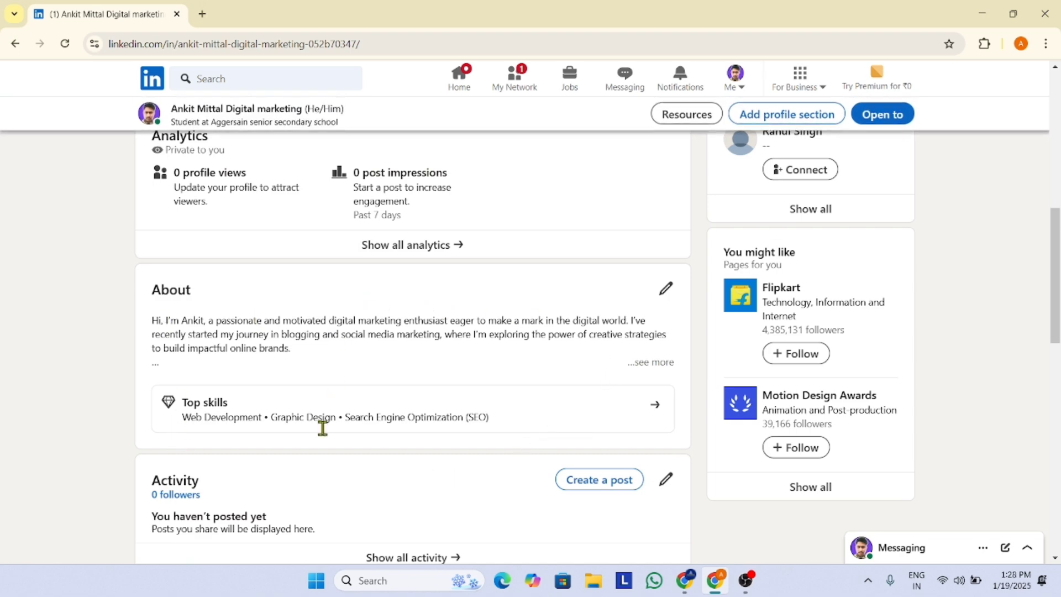
Open a new education entry from the core profile sections and examine its fields from school through grade, description, skills and media.
scroll(426, 409, up, 10)
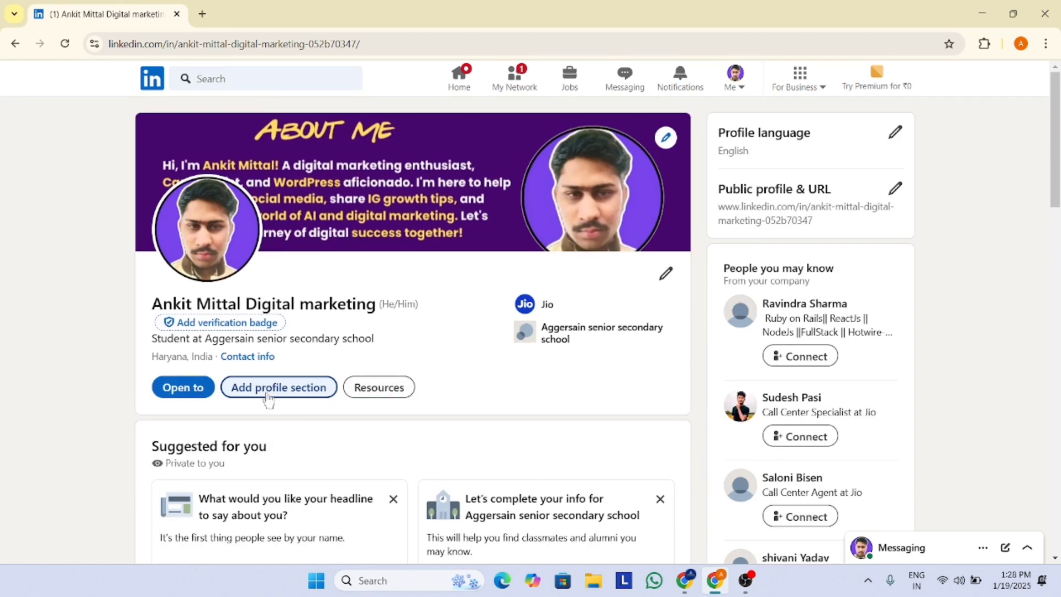
click(282, 388)
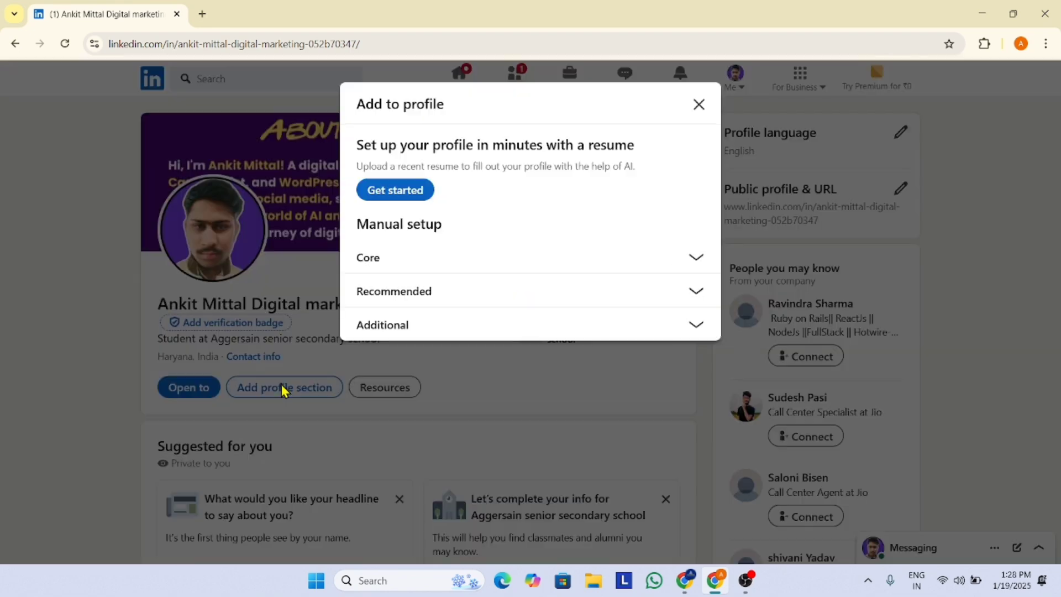
click(427, 267)
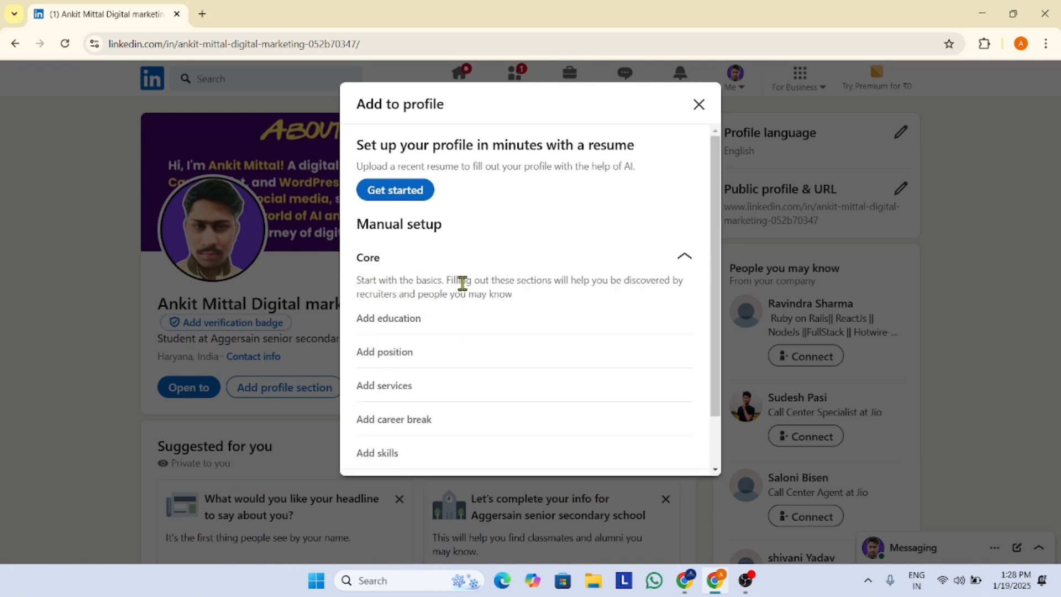
click(407, 326)
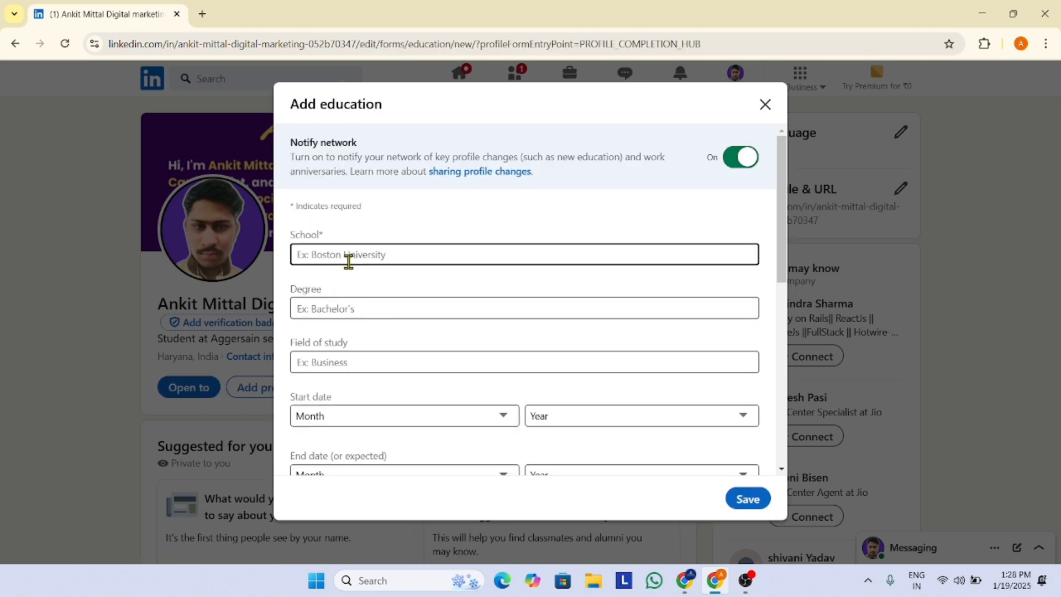
scroll(379, 274, down, 10)
scroll(379, 274, up, 10)
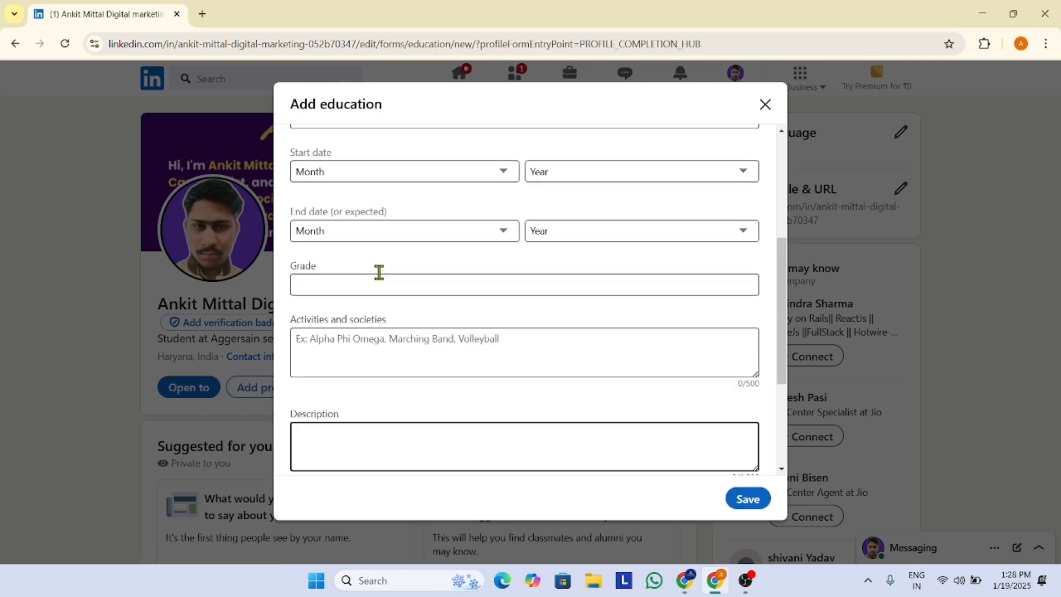
click(348, 255)
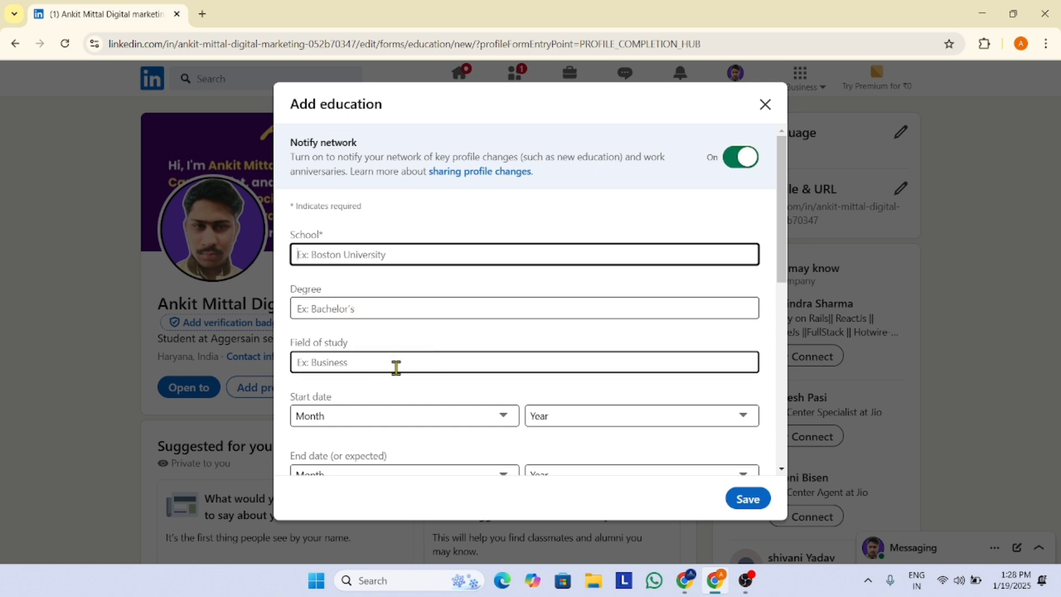
scroll(397, 368, down, 2)
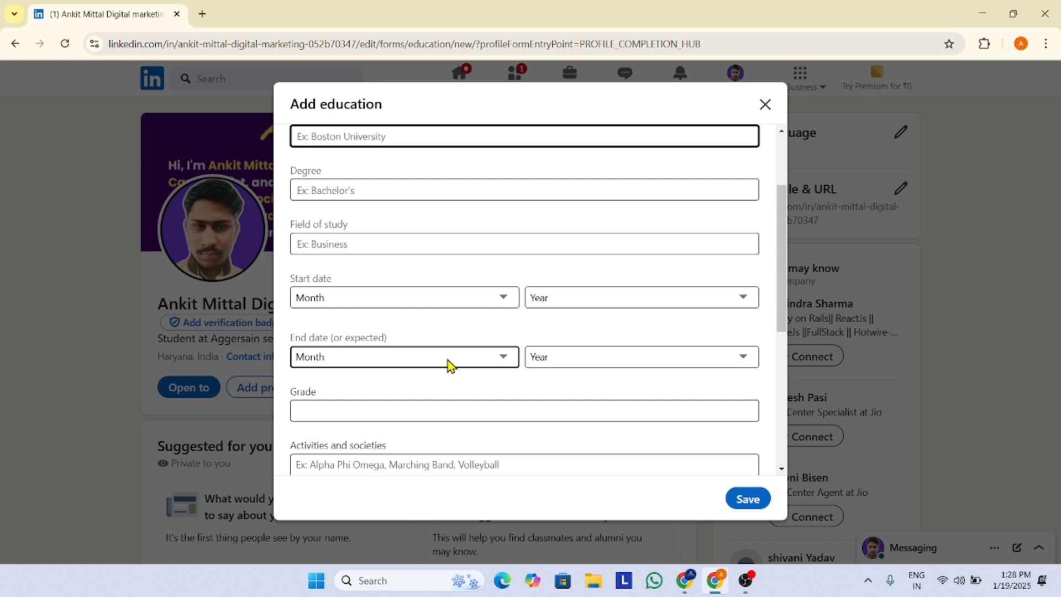
scroll(447, 360, down, 2)
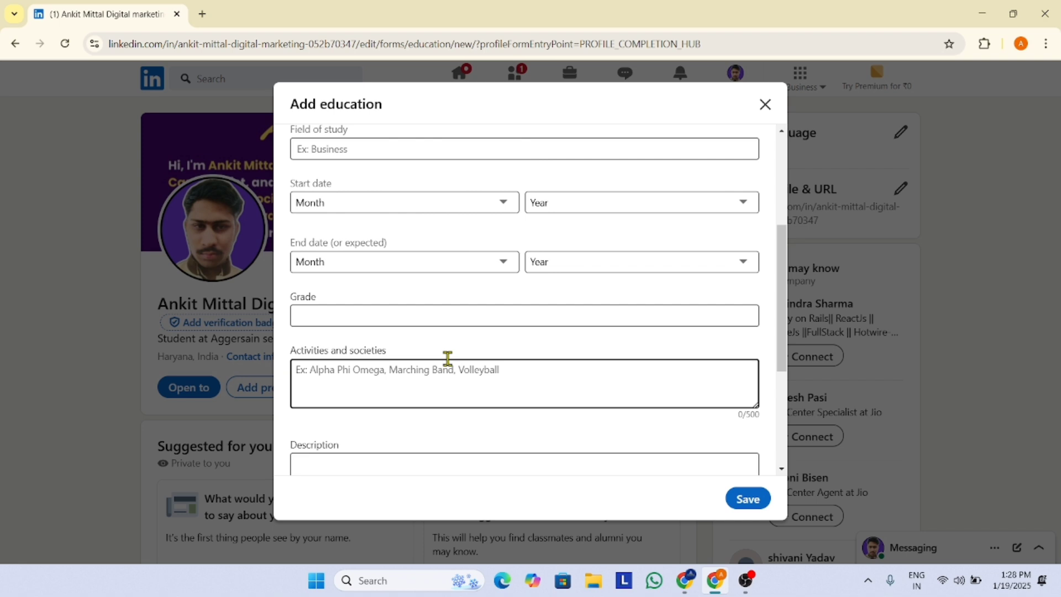
click(409, 318)
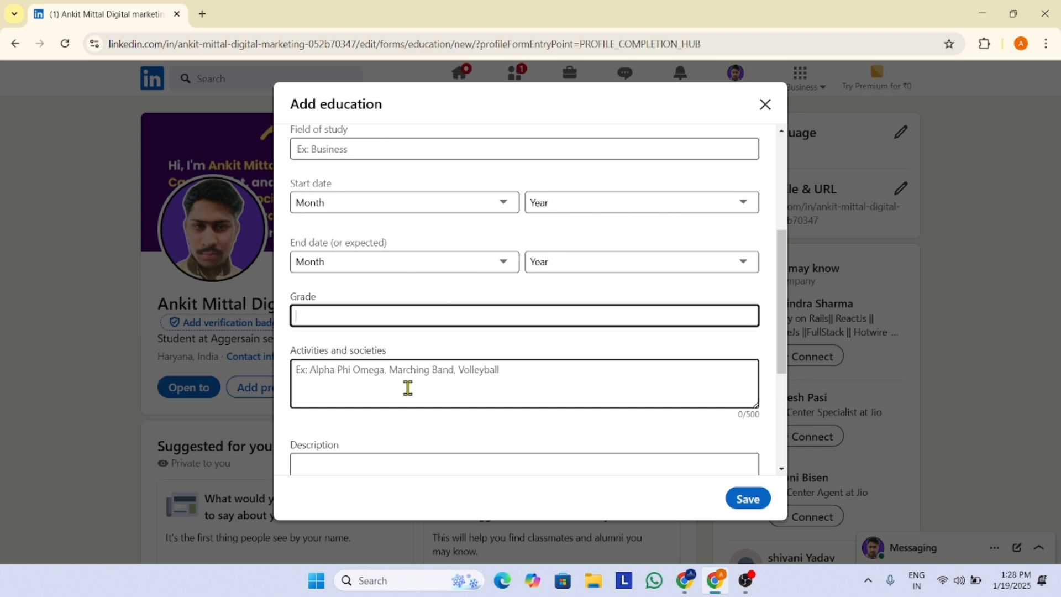
scroll(407, 387, down, 1)
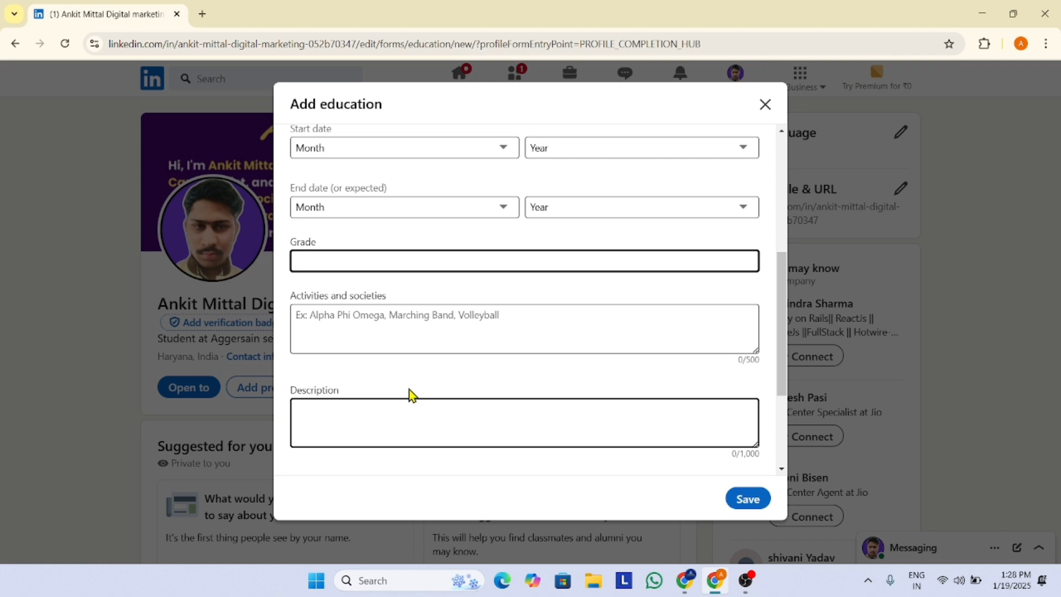
scroll(409, 389, down, 3)
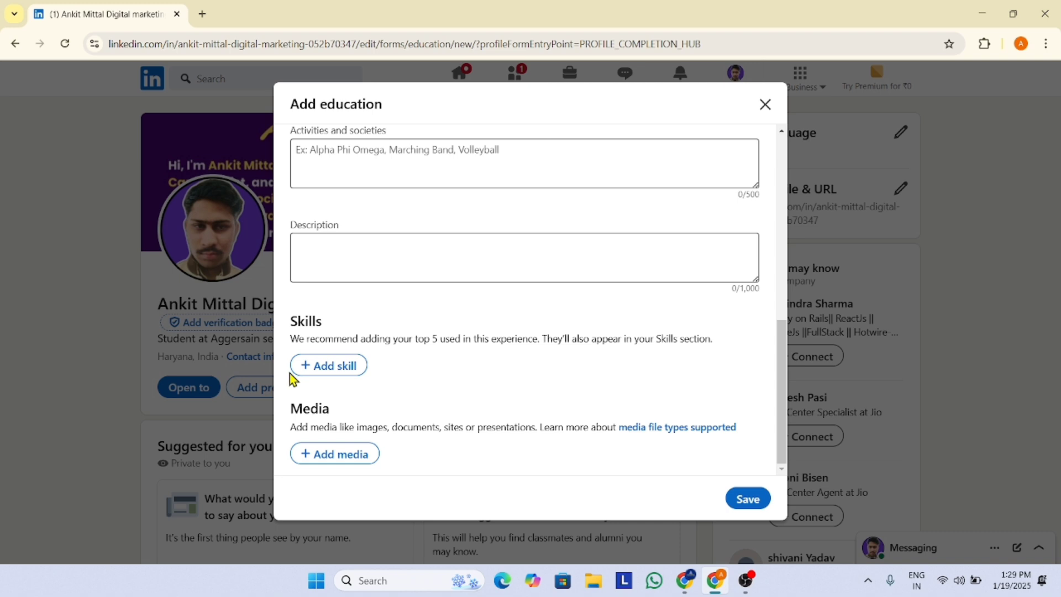
Open an empty skill entry in the education form, try submitting the form without a school, and review its fields again.
click(354, 366)
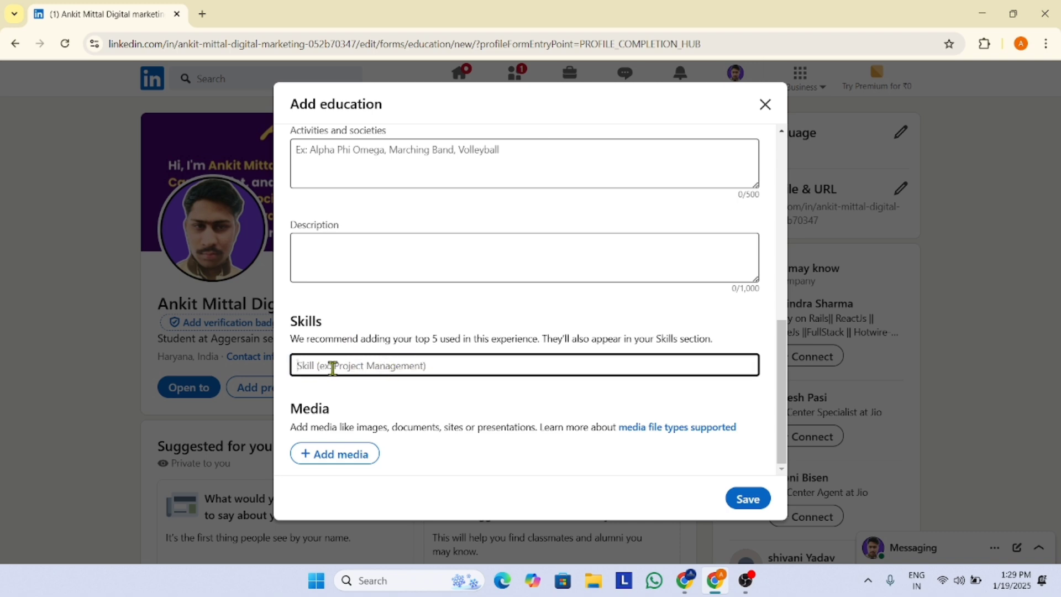
key(Return)
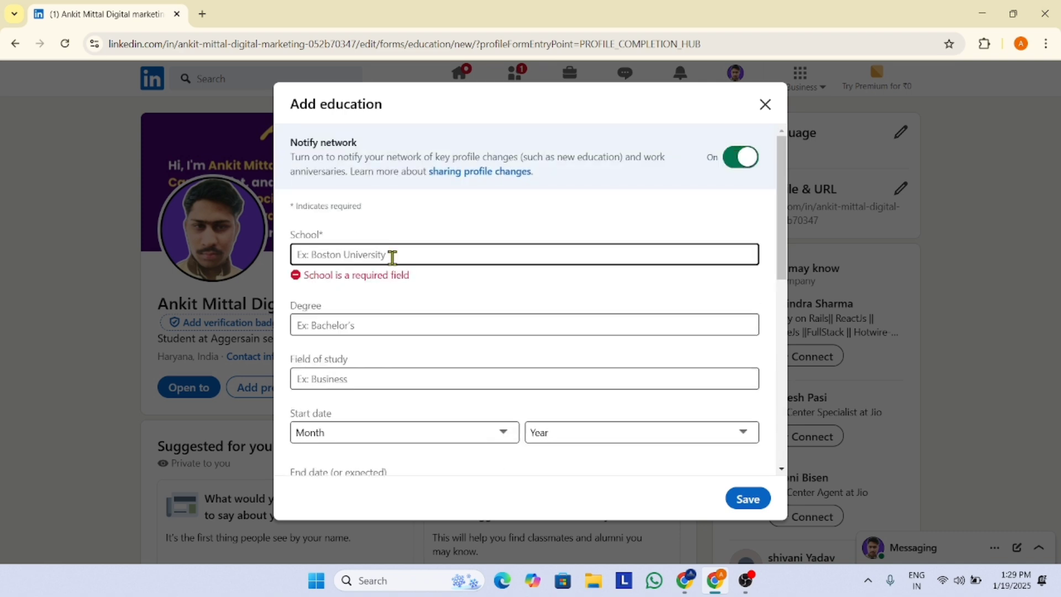
click(425, 282)
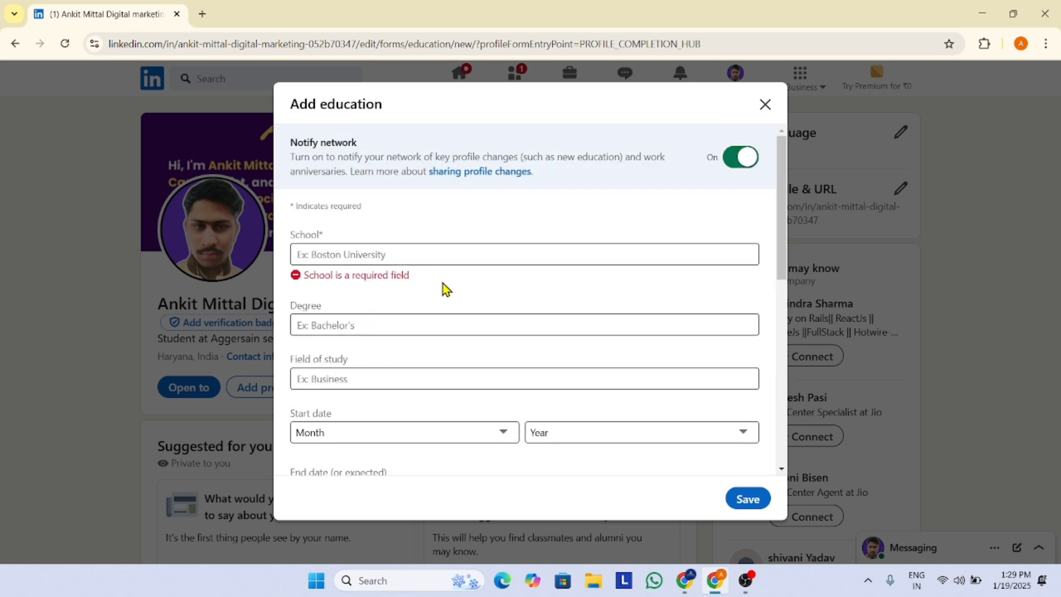
scroll(480, 349, down, 8)
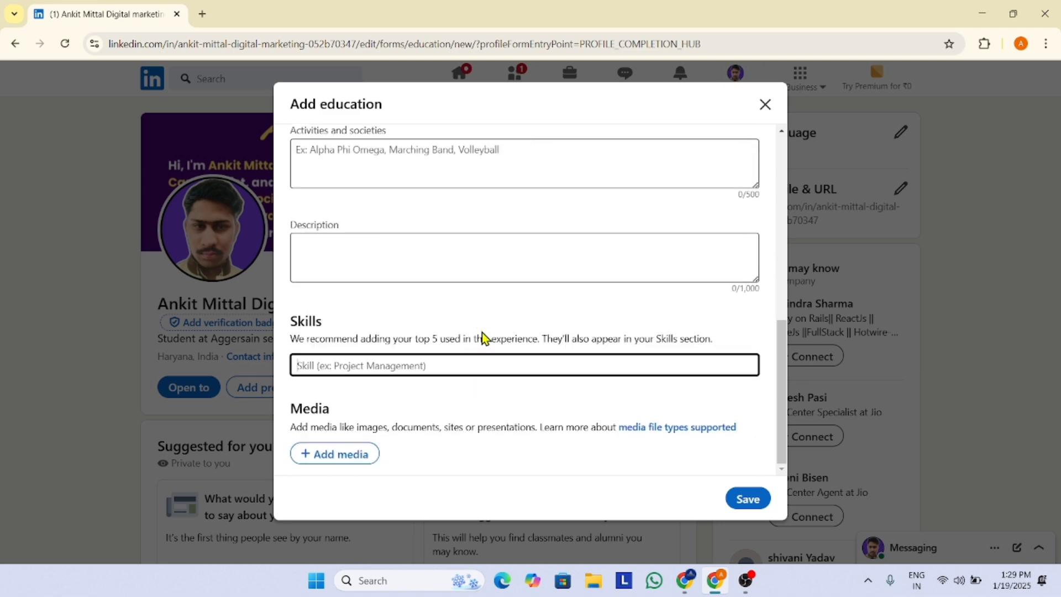
scroll(482, 333, up, 10)
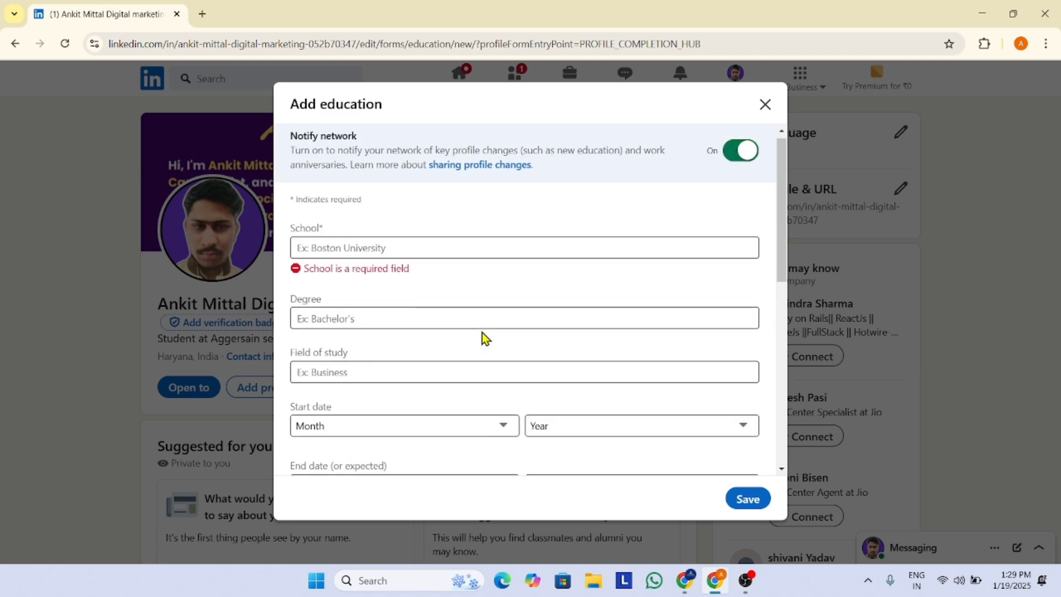
scroll(482, 333, up, 1)
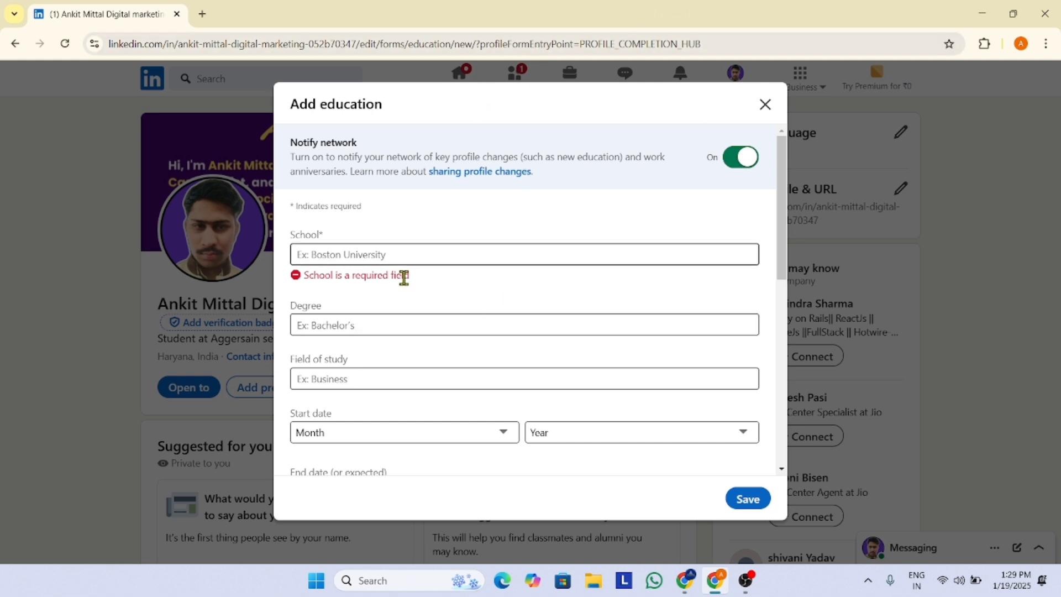
scroll(420, 298, down, 10)
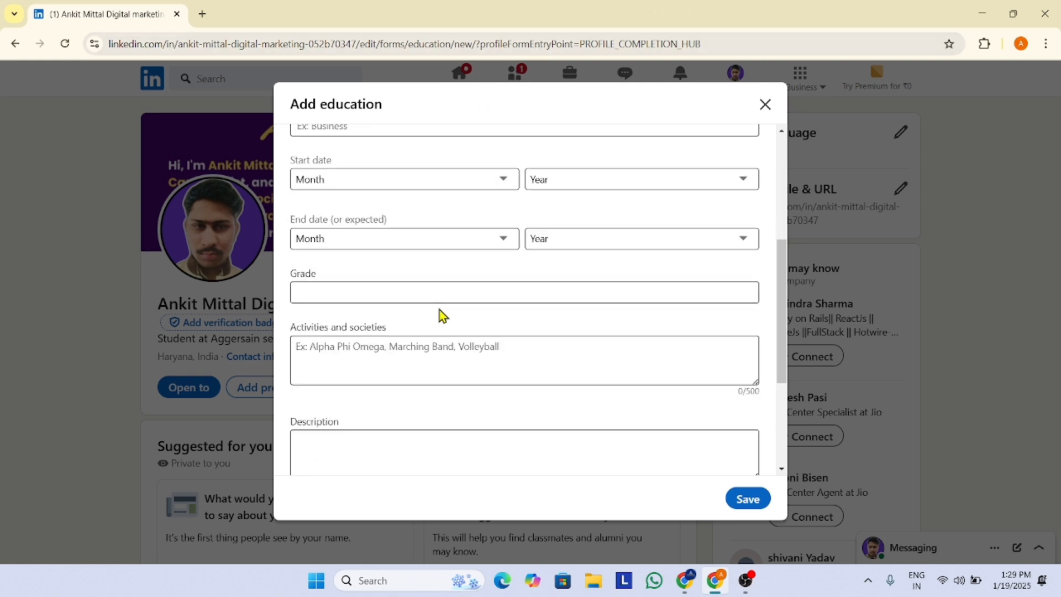
Try to save the education entry, enter "agger" as the school, and discard the unfinished entry.
click(745, 500)
text(agger)
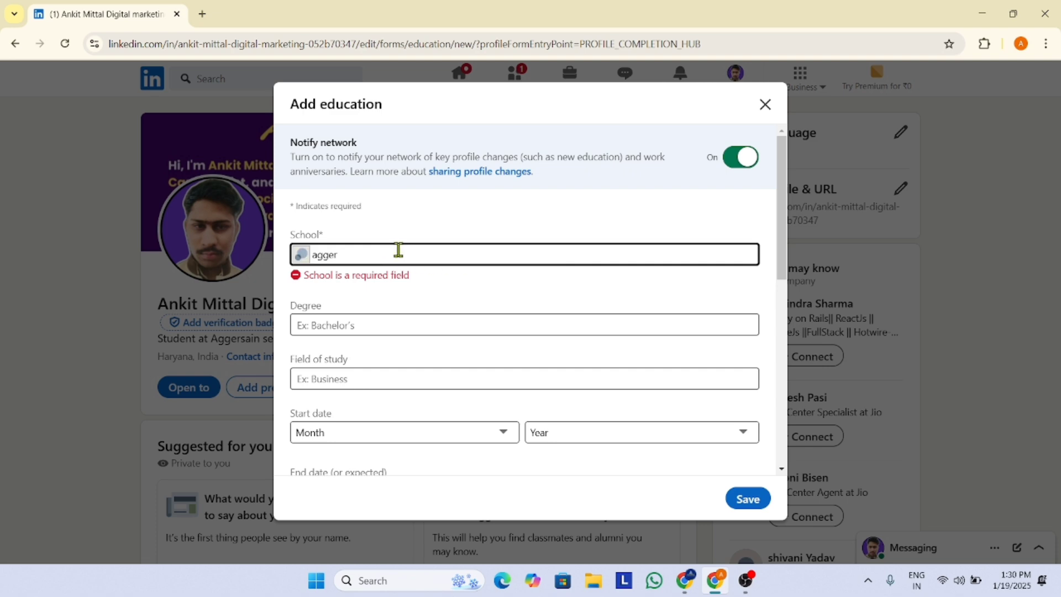
click(765, 104)
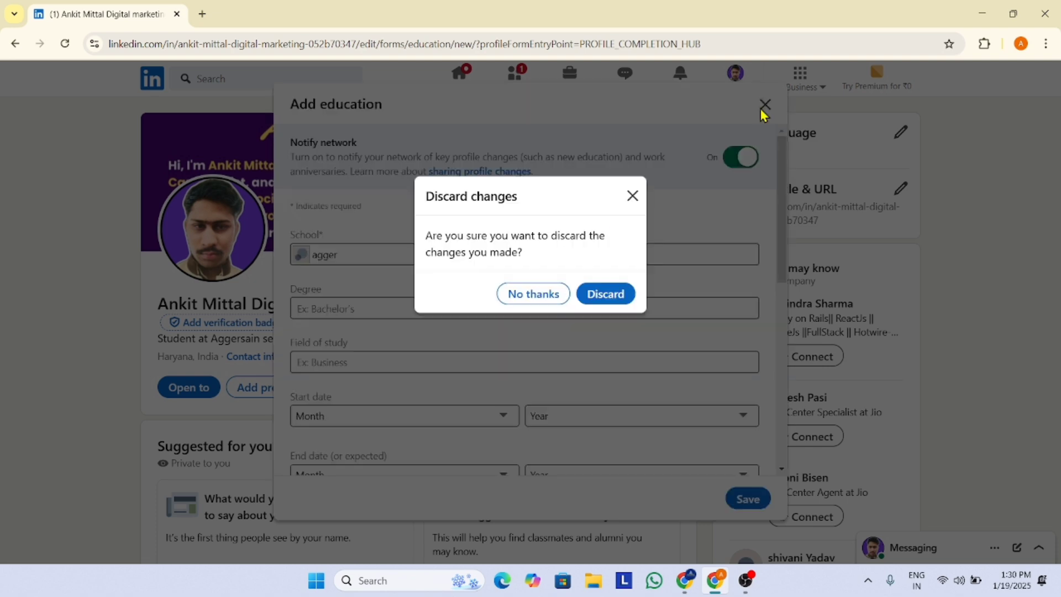
click(608, 294)
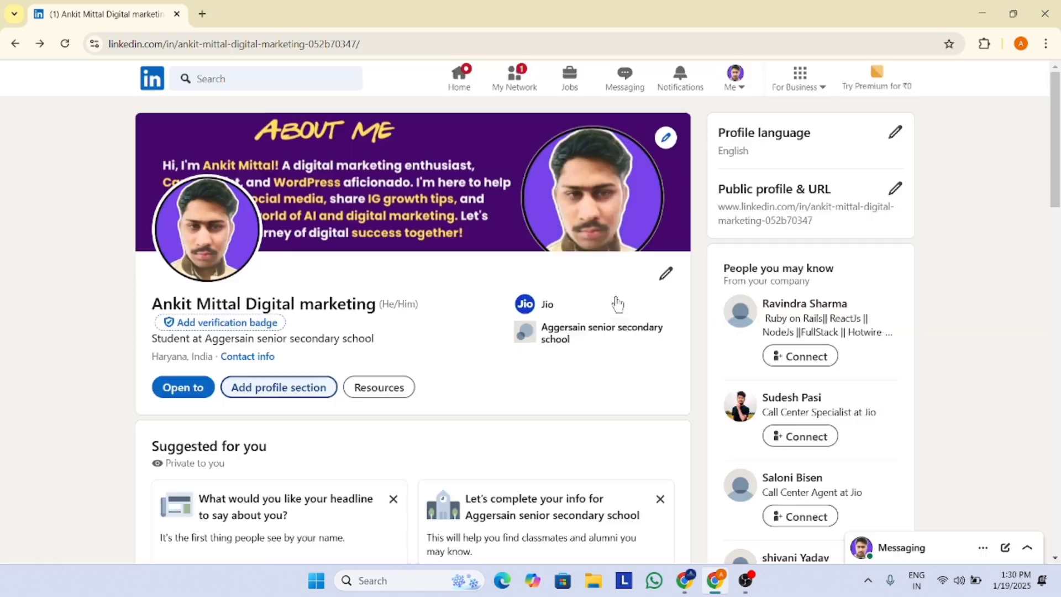
Open a new position entry from the core profile sections and examine its fields from title and dates to headline and skills.
scroll(351, 356, down, 5)
scroll(346, 348, up, 5)
click(251, 394)
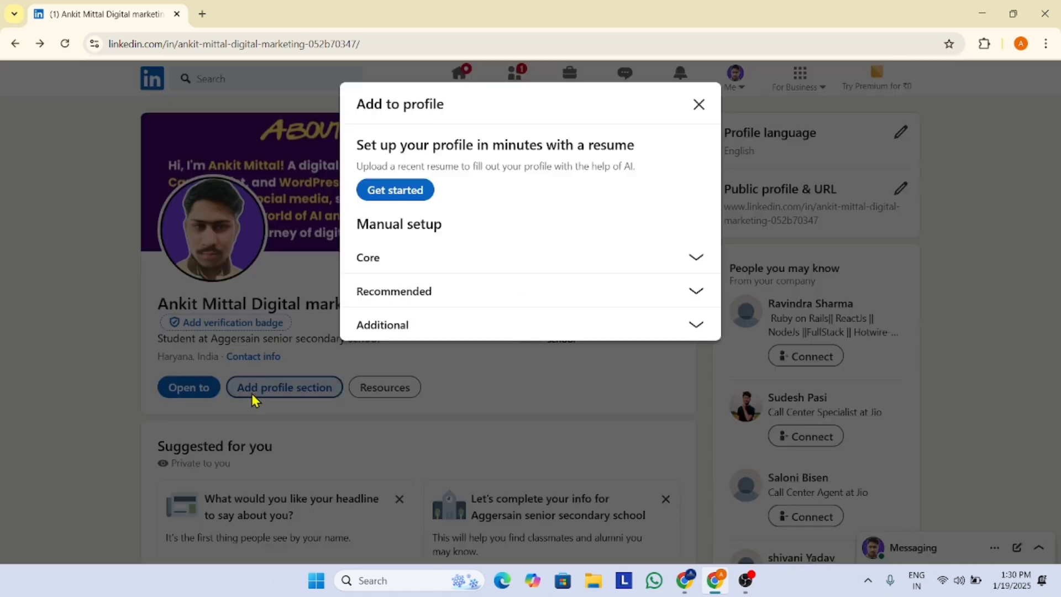
click(477, 261)
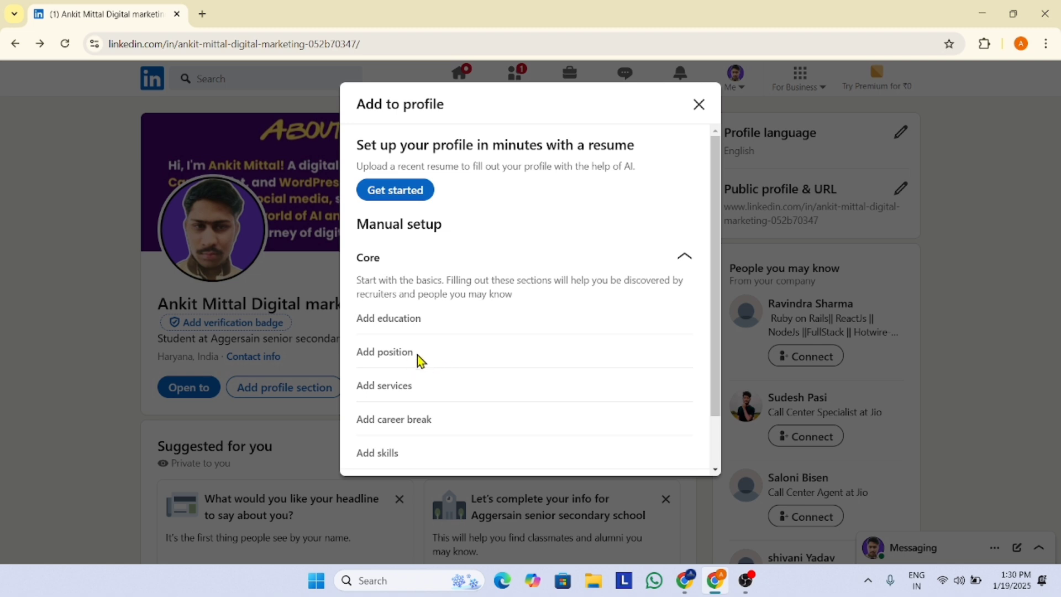
click(377, 359)
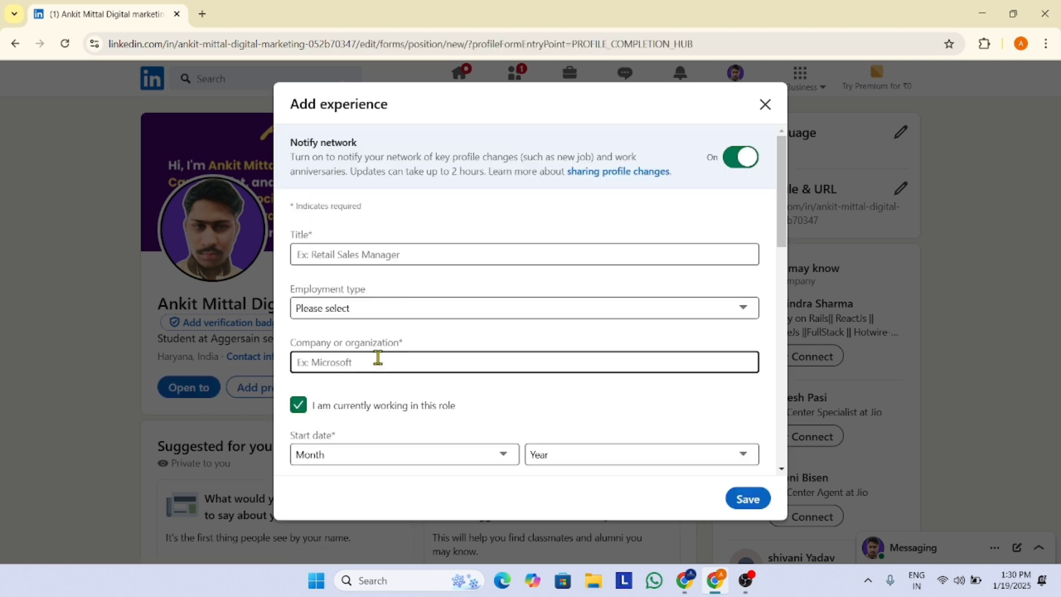
click(401, 249)
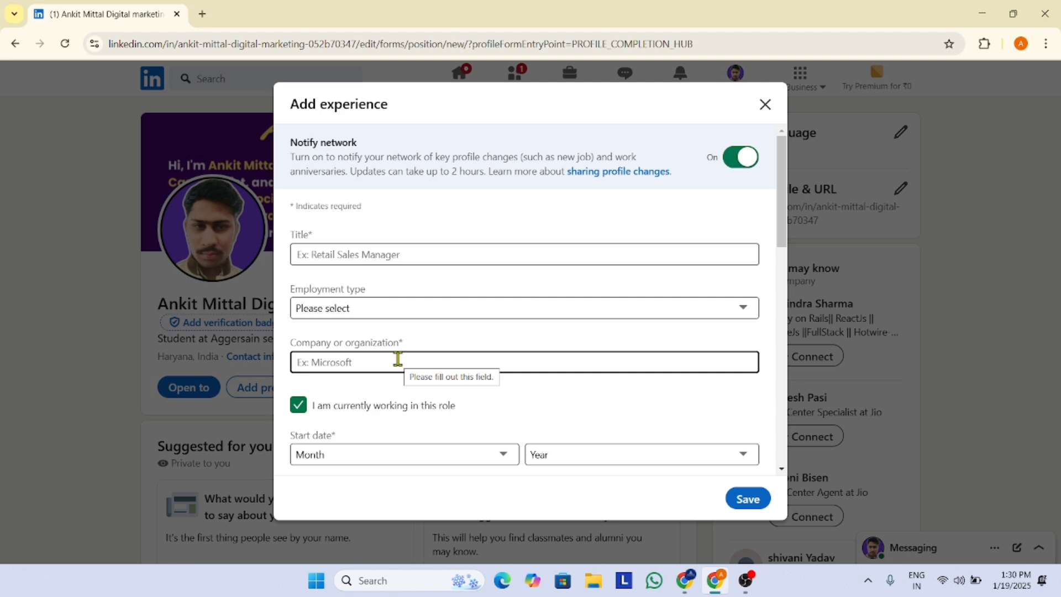
scroll(398, 357, down, 9)
scroll(402, 343, up, 2)
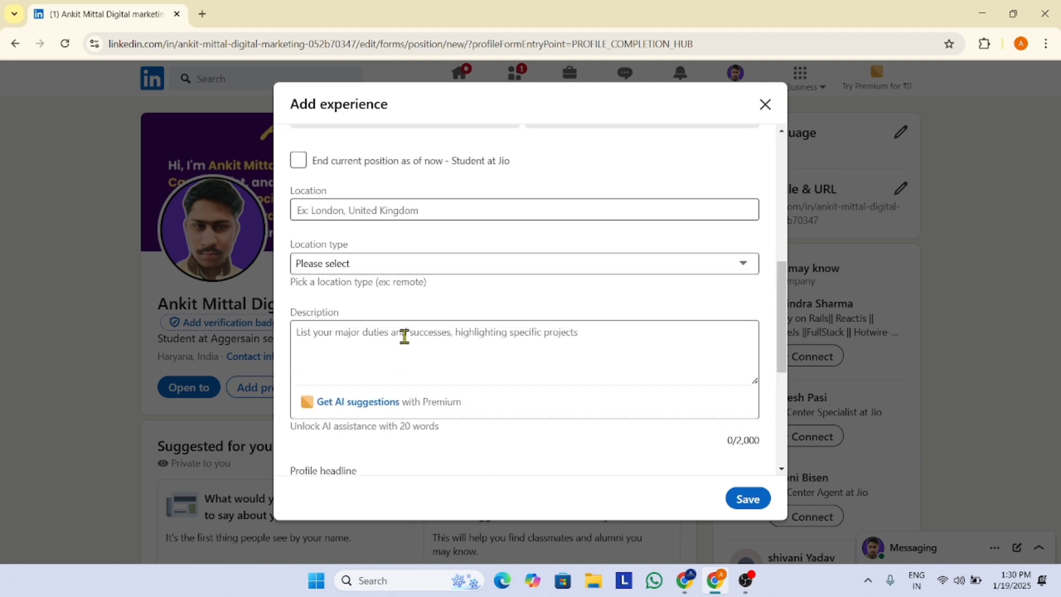
scroll(450, 276, up, 5)
scroll(450, 275, down, 2)
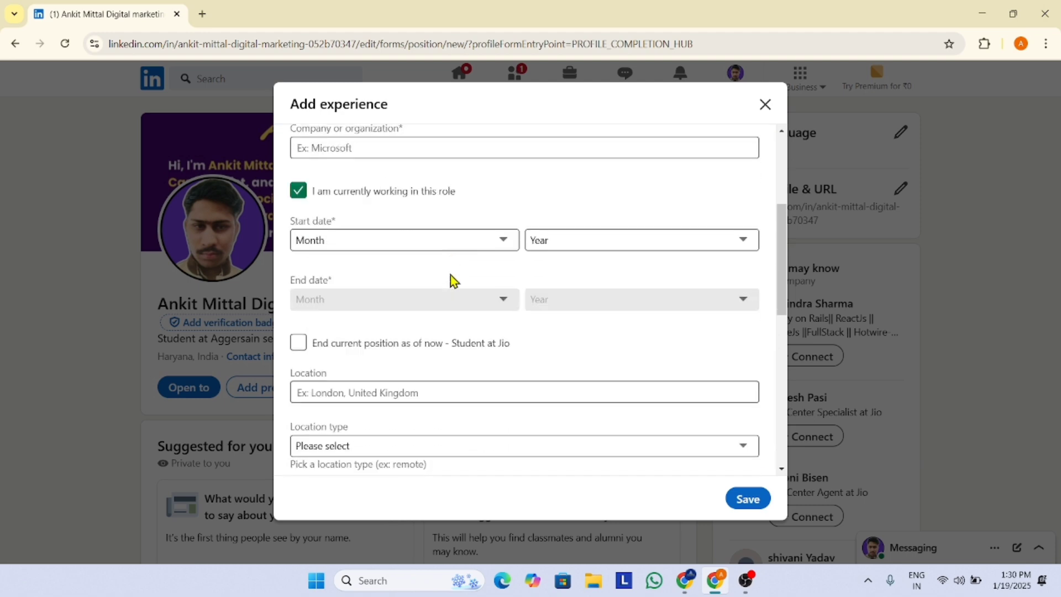
scroll(450, 276, down, 2)
scroll(450, 276, up, 4)
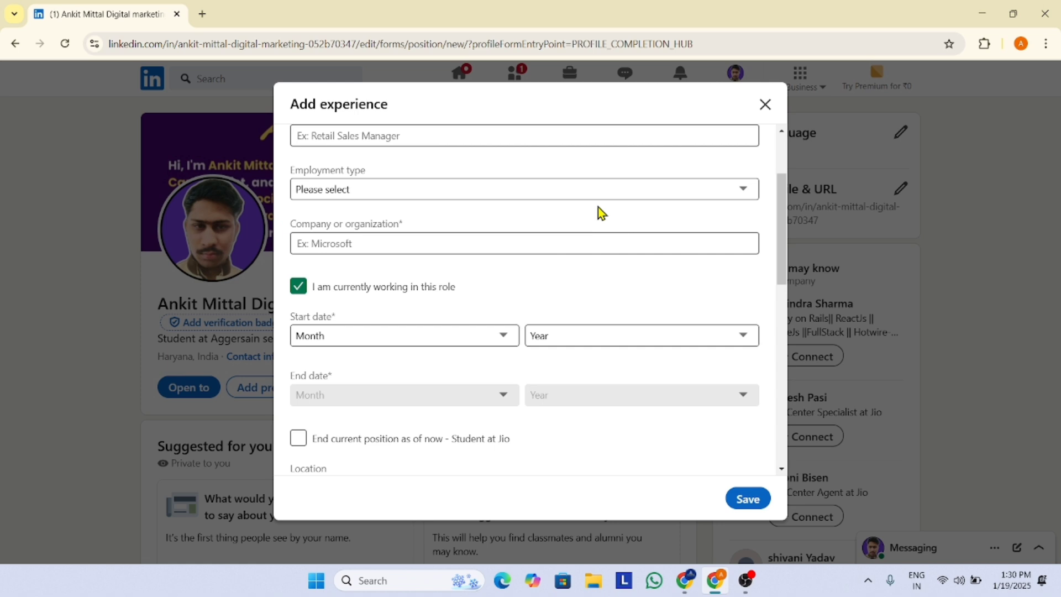
scroll(442, 299, down, 8)
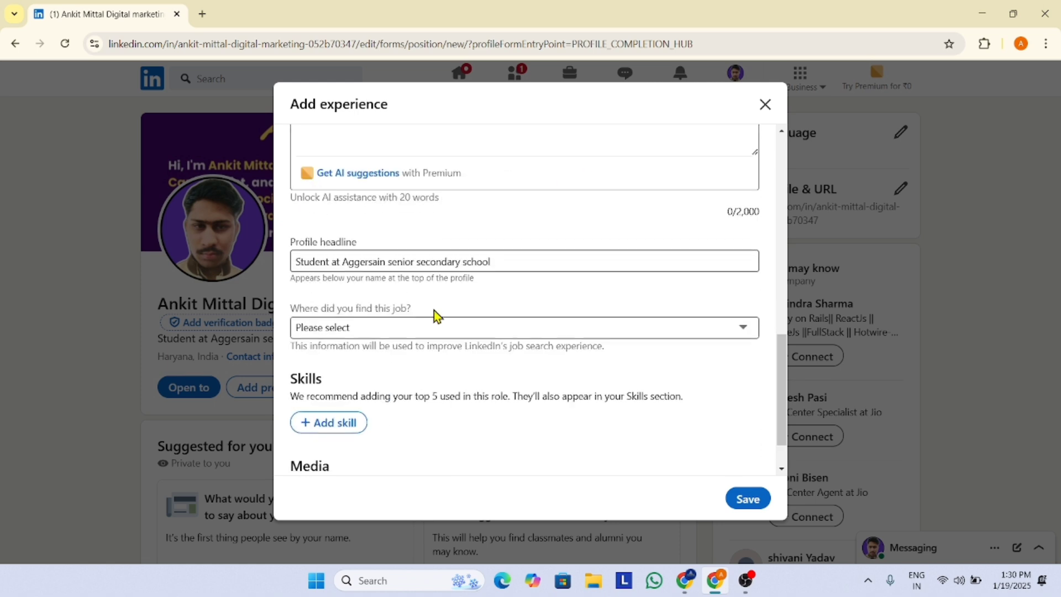
scroll(433, 310, up, 10)
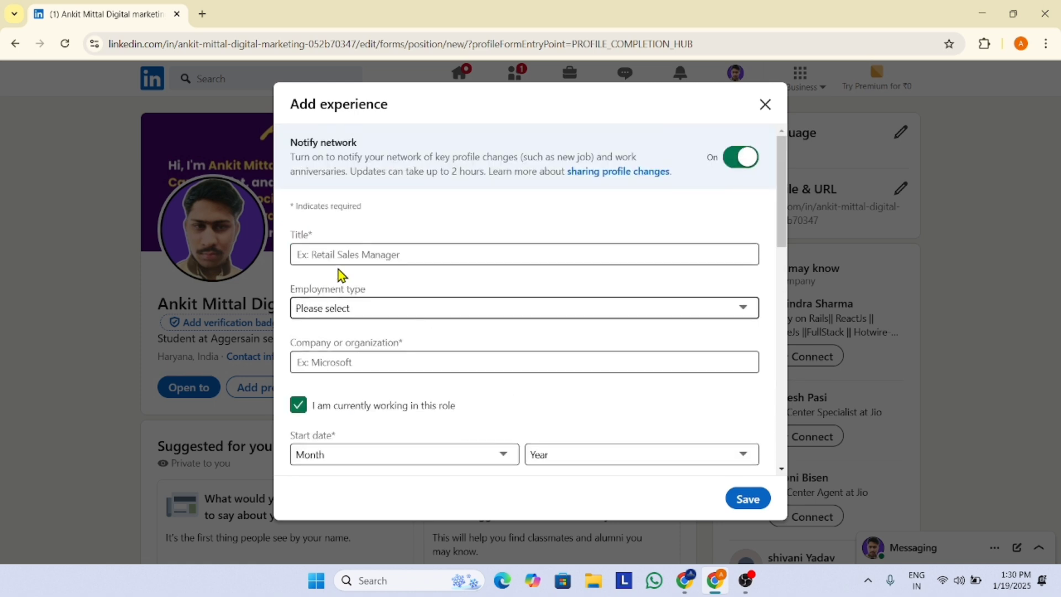
Examine the employment type and location type options in the new experience form.
click(378, 312)
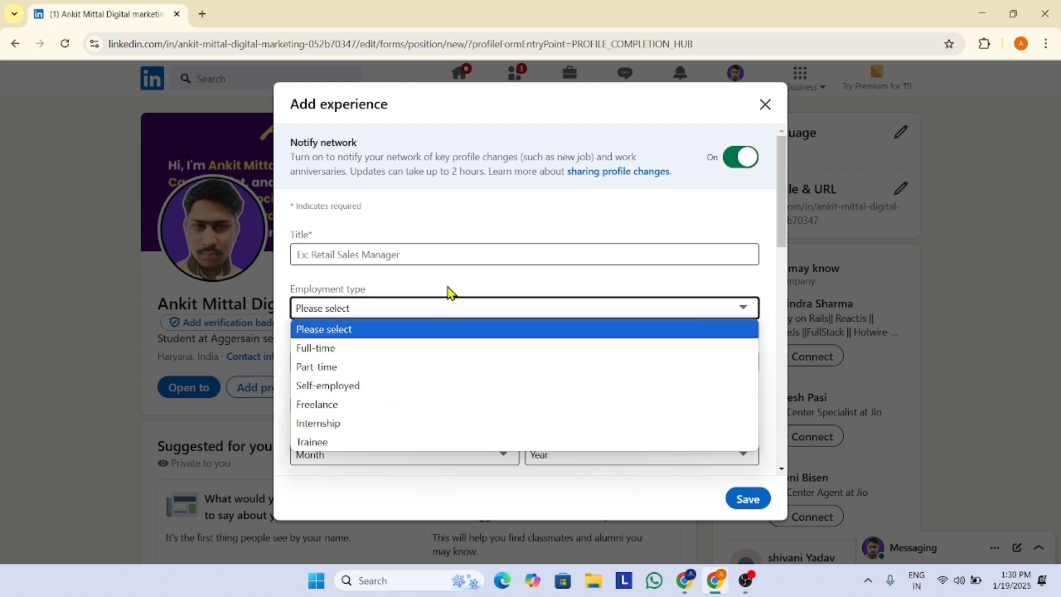
click(433, 309)
click(411, 369)
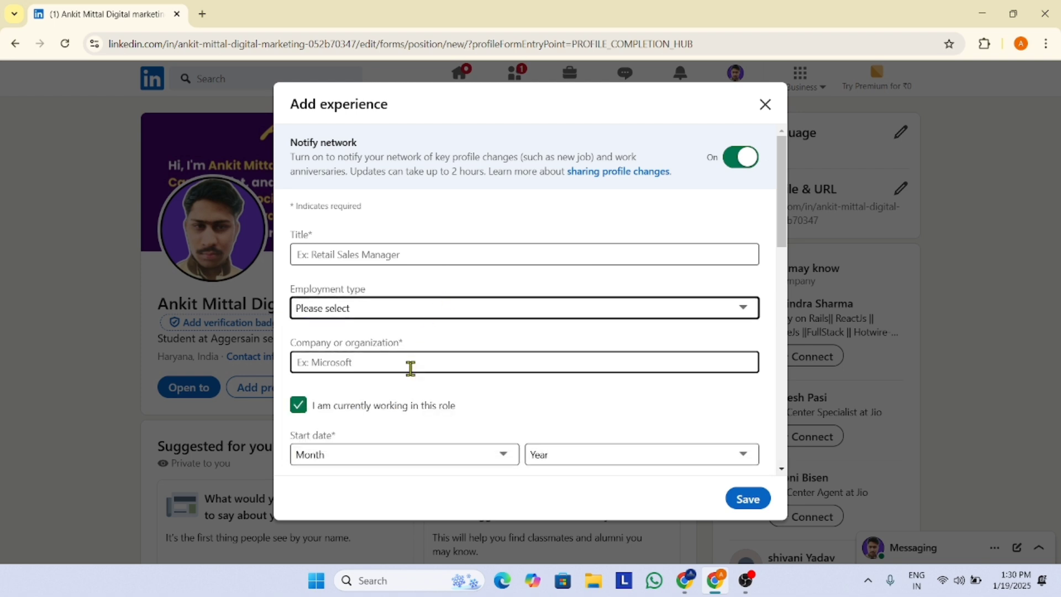
scroll(410, 370, down, 3)
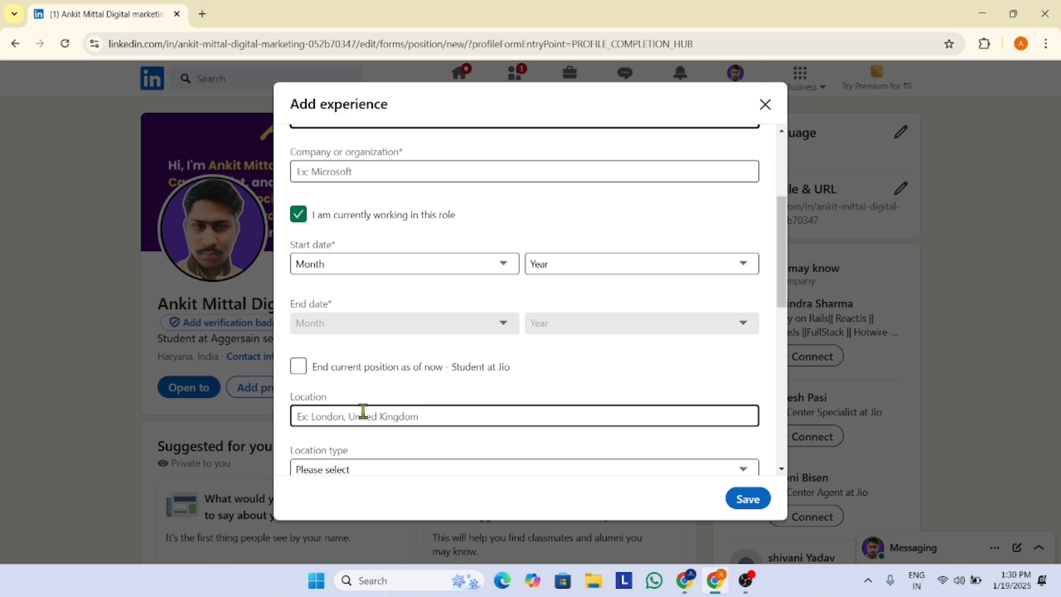
scroll(362, 412, down, 2)
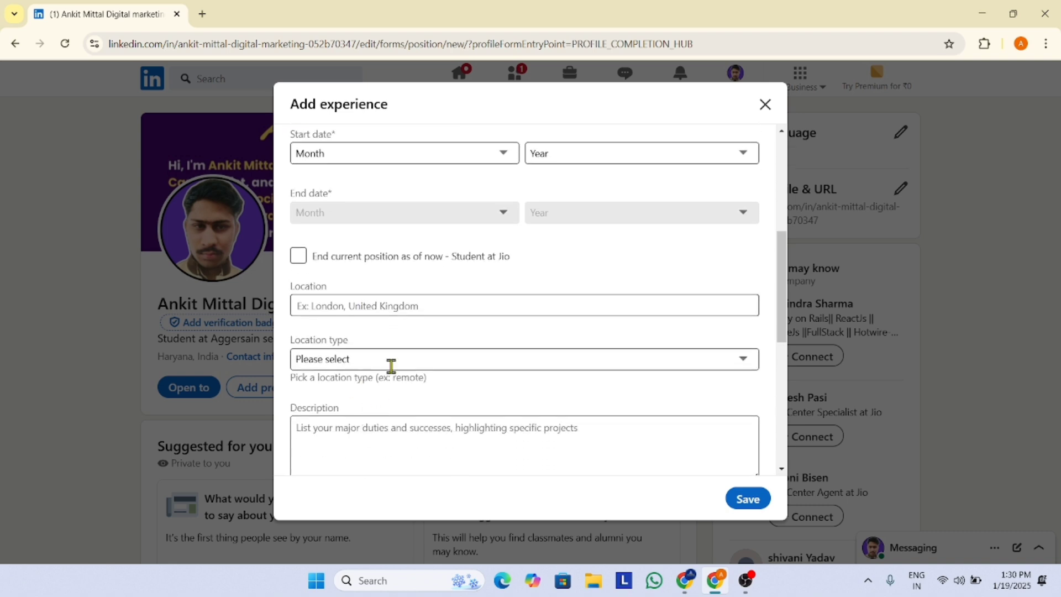
click(436, 359)
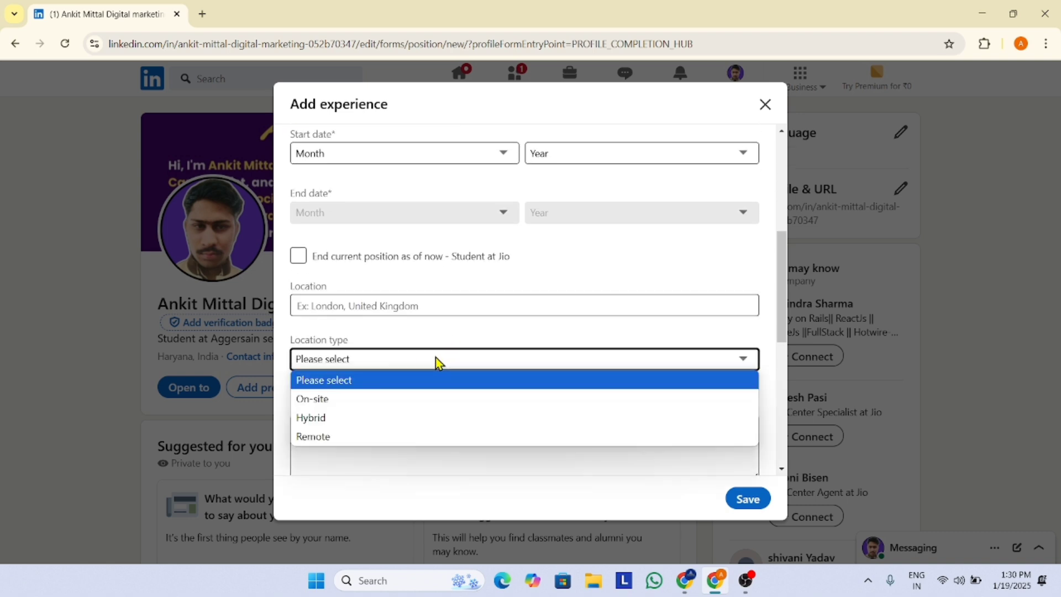
click(436, 357)
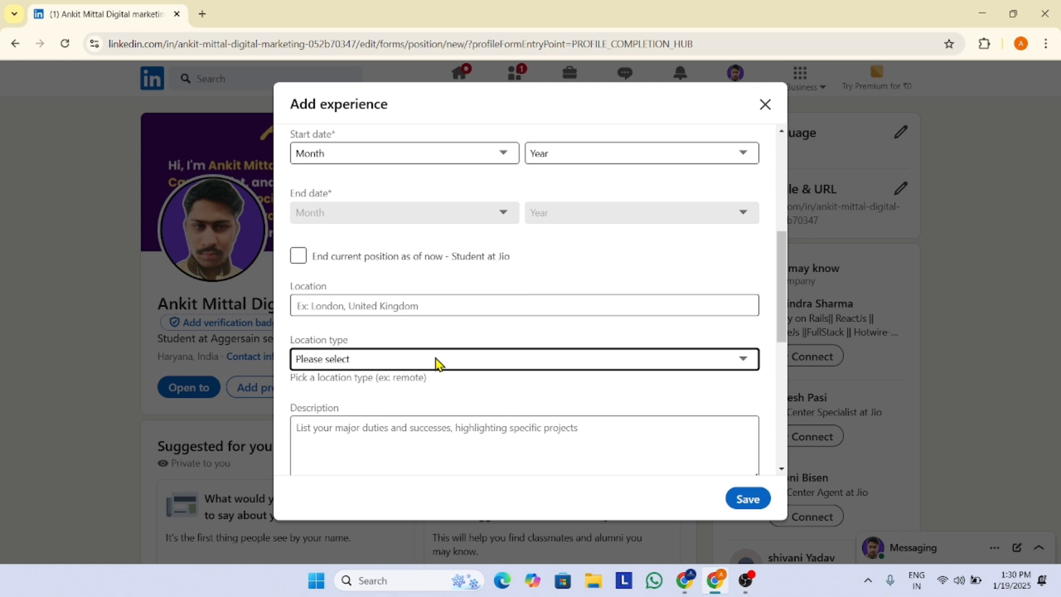
Review the experience form's description, profile headline, job source, skills and media fields, and close the form without saving.
scroll(435, 358, down, 4)
right_click(435, 358)
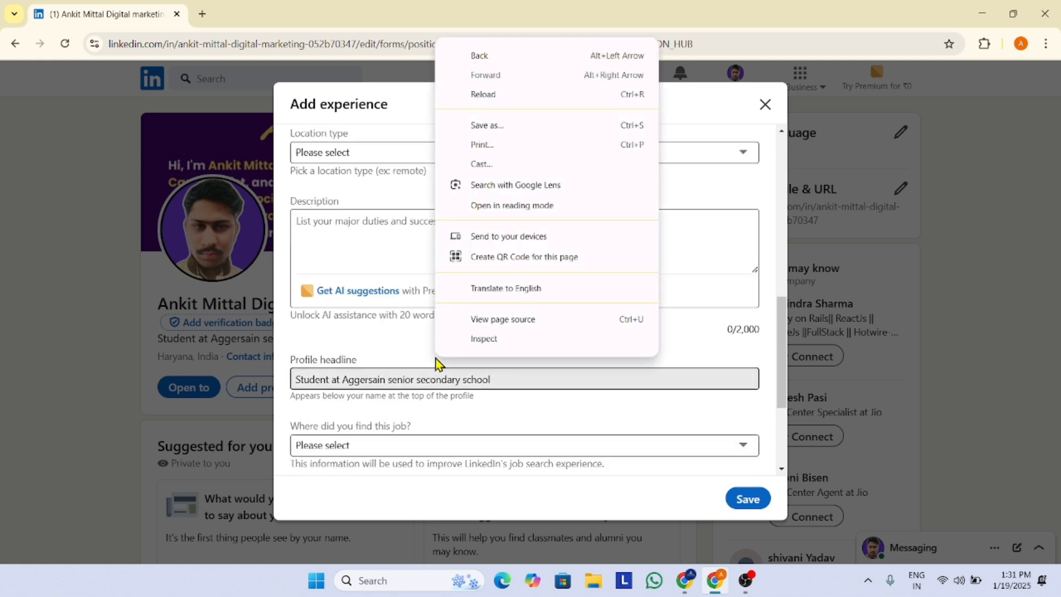
click(372, 245)
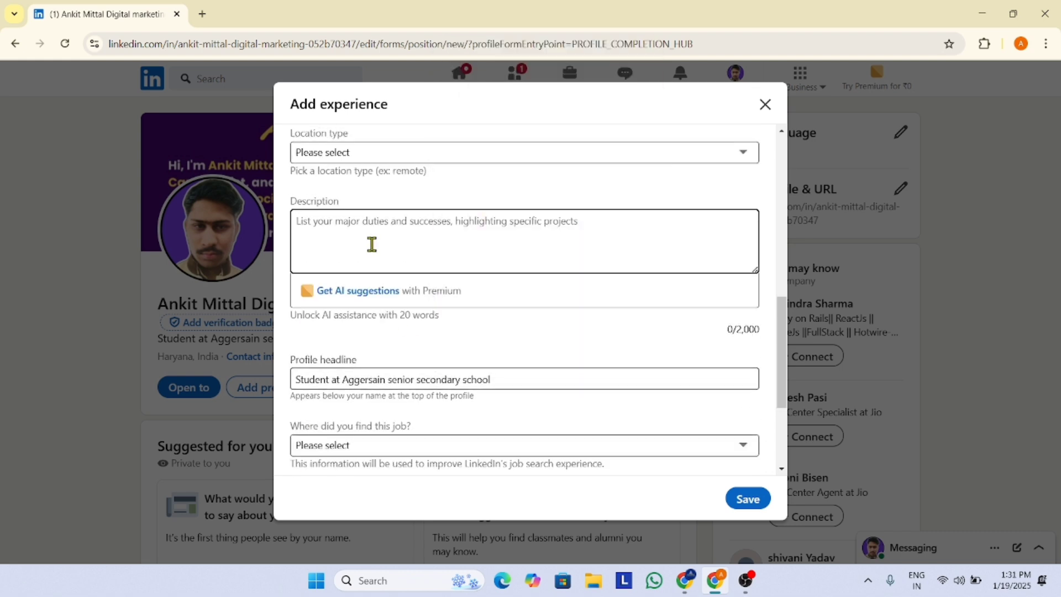
click(431, 380)
scroll(429, 383, down, 3)
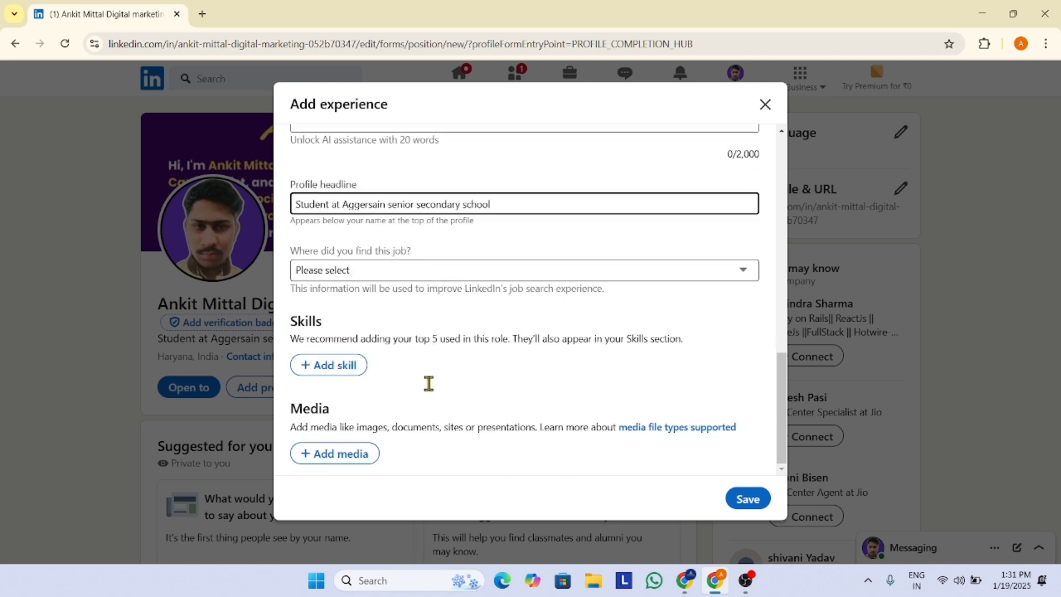
click(429, 384)
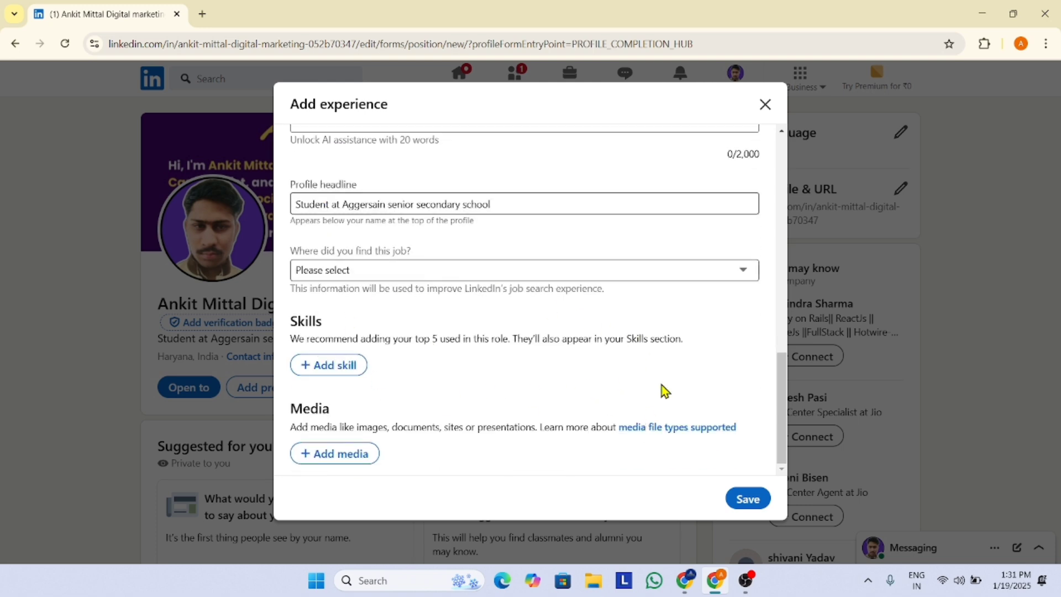
click(765, 104)
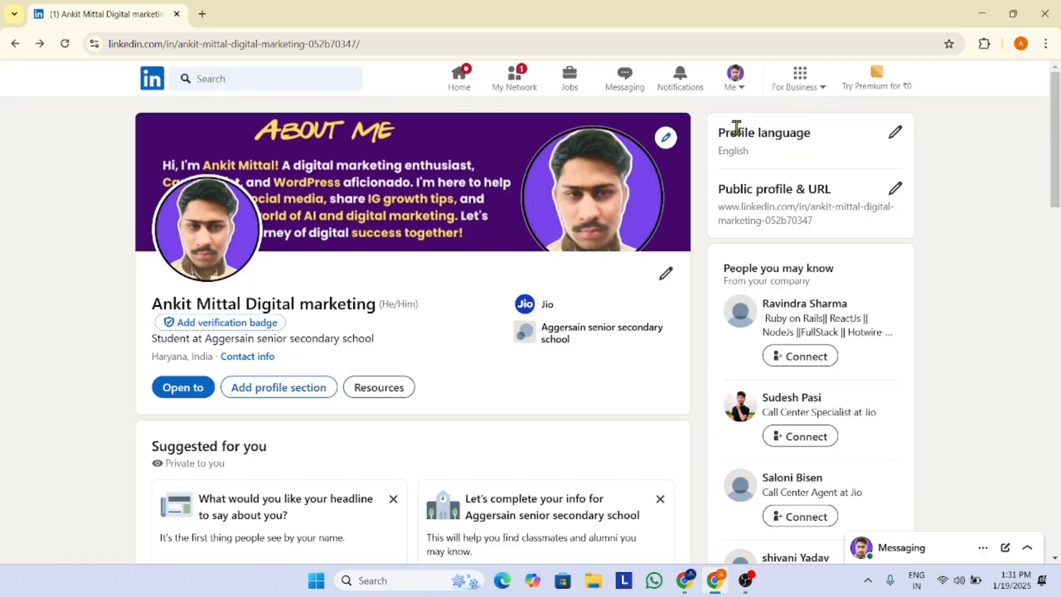
Open the services setup form from the core profile sections, continuing past its How it works introduction.
click(271, 387)
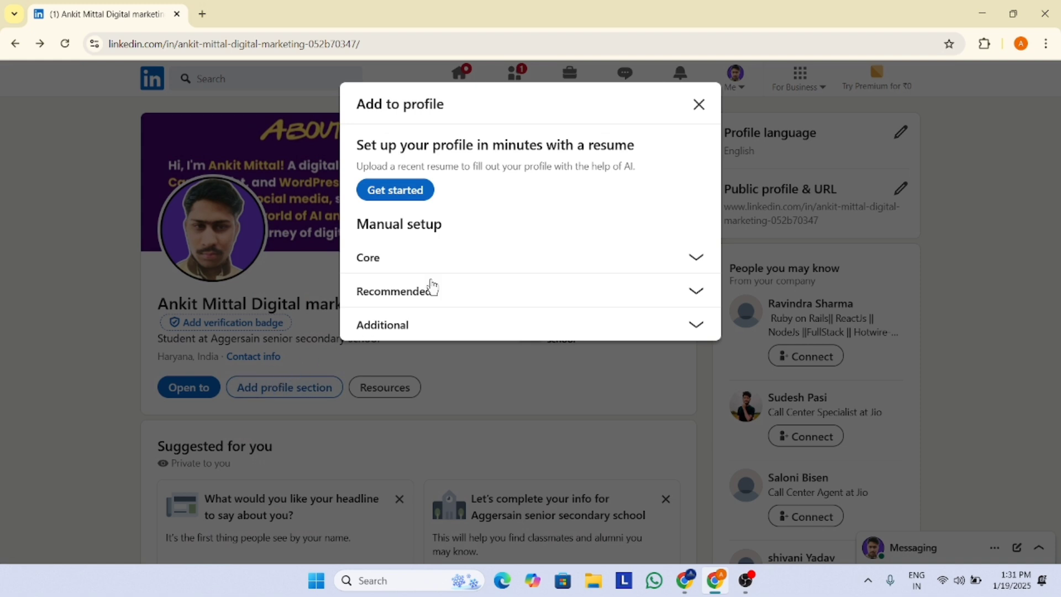
click(521, 255)
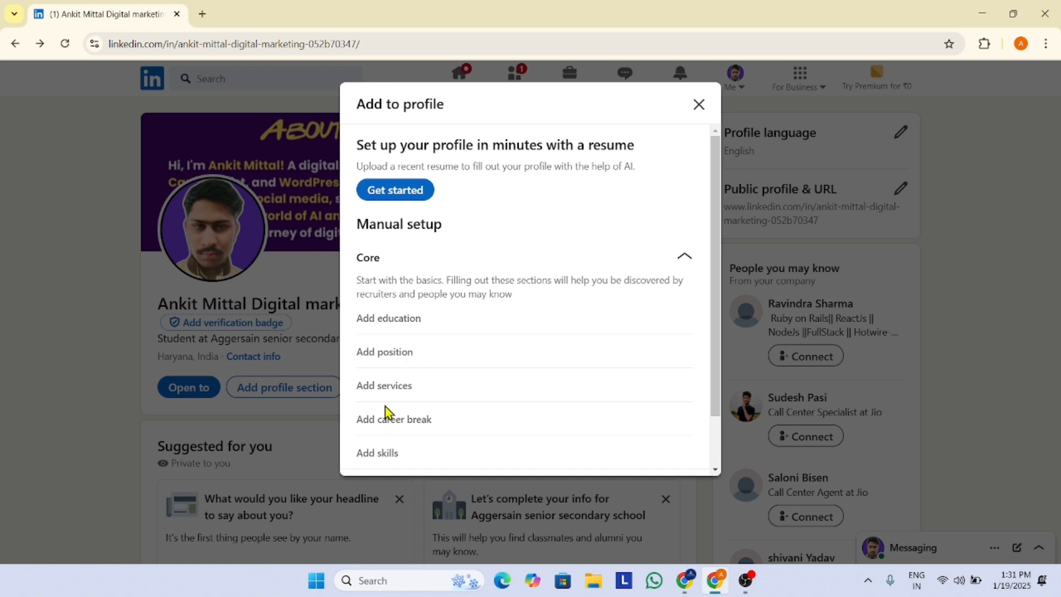
click(388, 388)
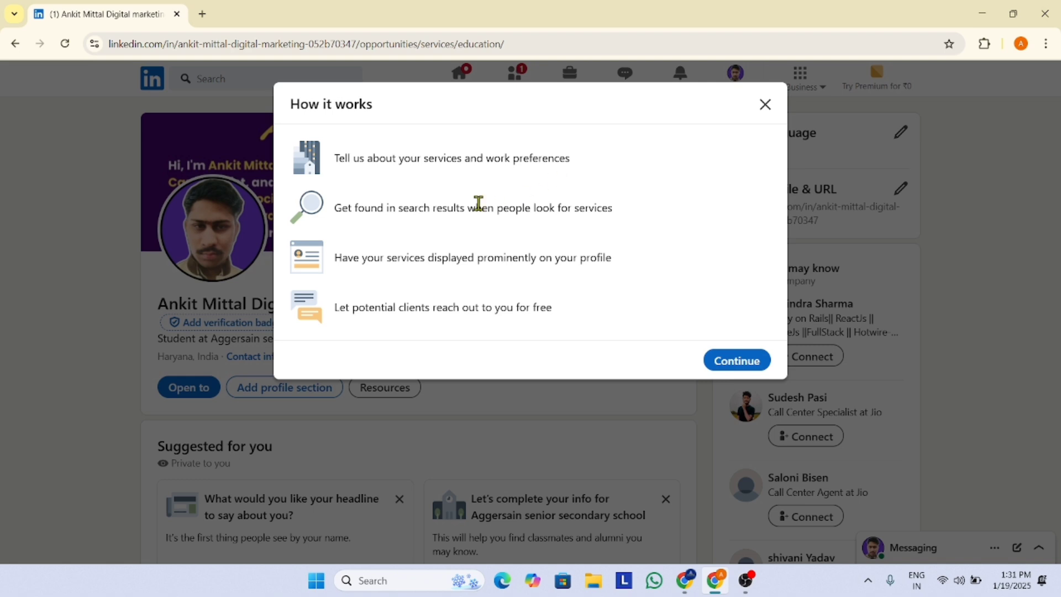
click(744, 364)
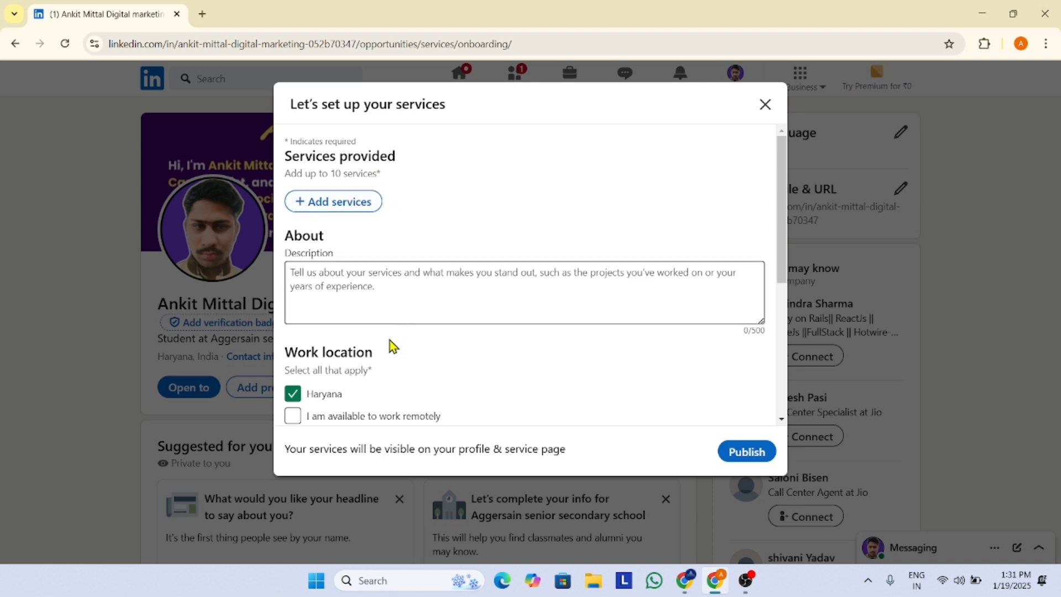
Examine the services form from services provided and description to work location, pricing and messages, and close it without publishing.
scroll(448, 277, down, 5)
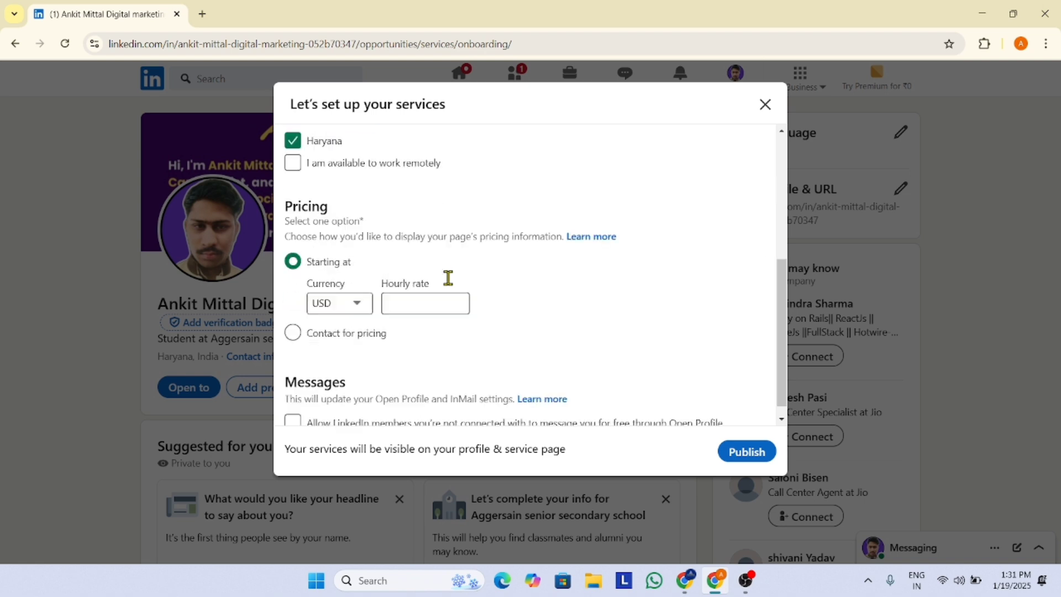
scroll(376, 249, up, 5)
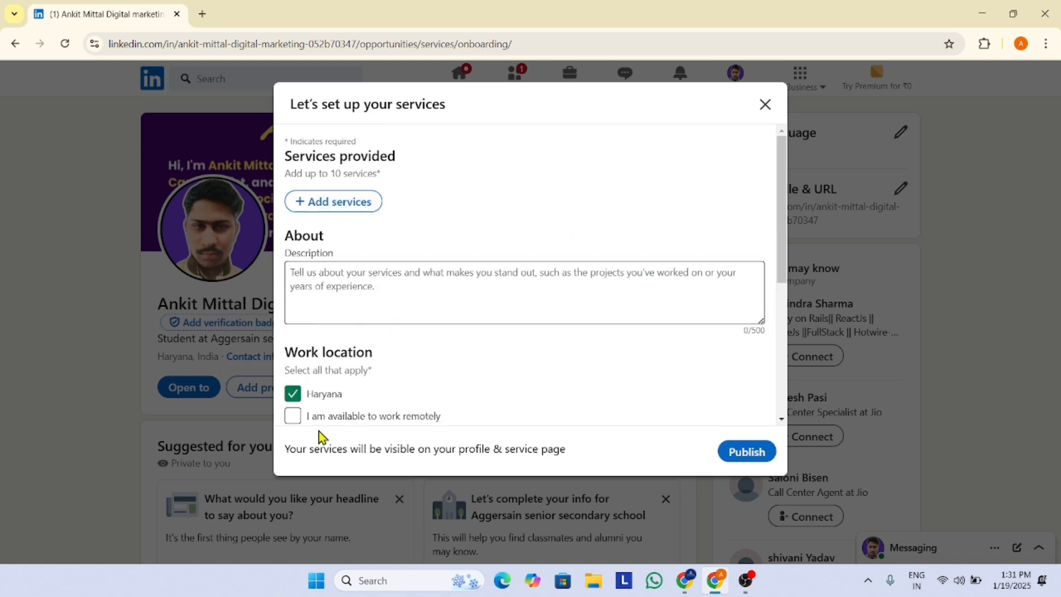
scroll(379, 375, down, 5)
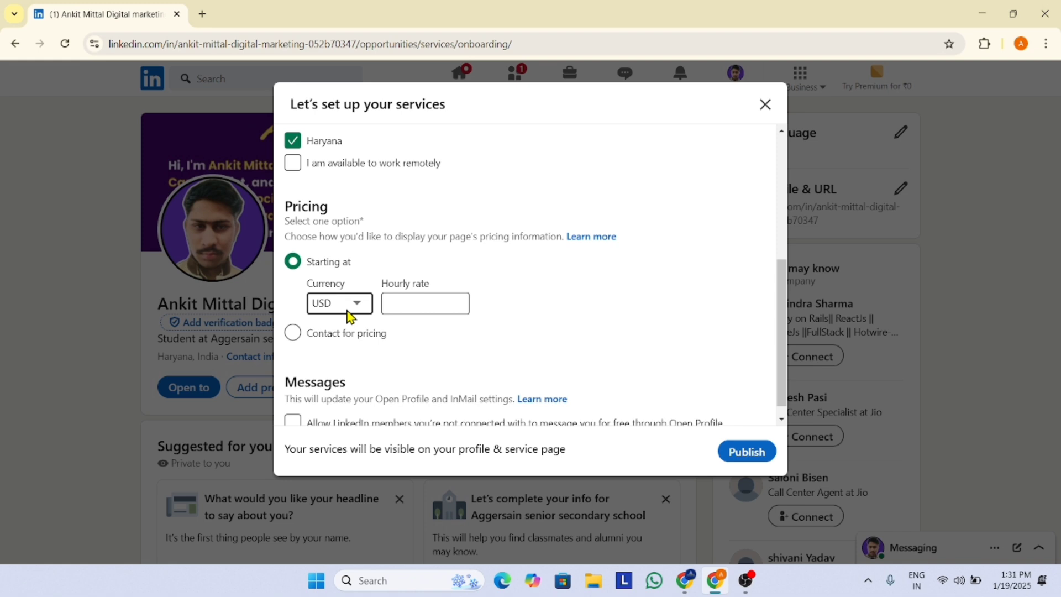
scroll(348, 315, down, 1)
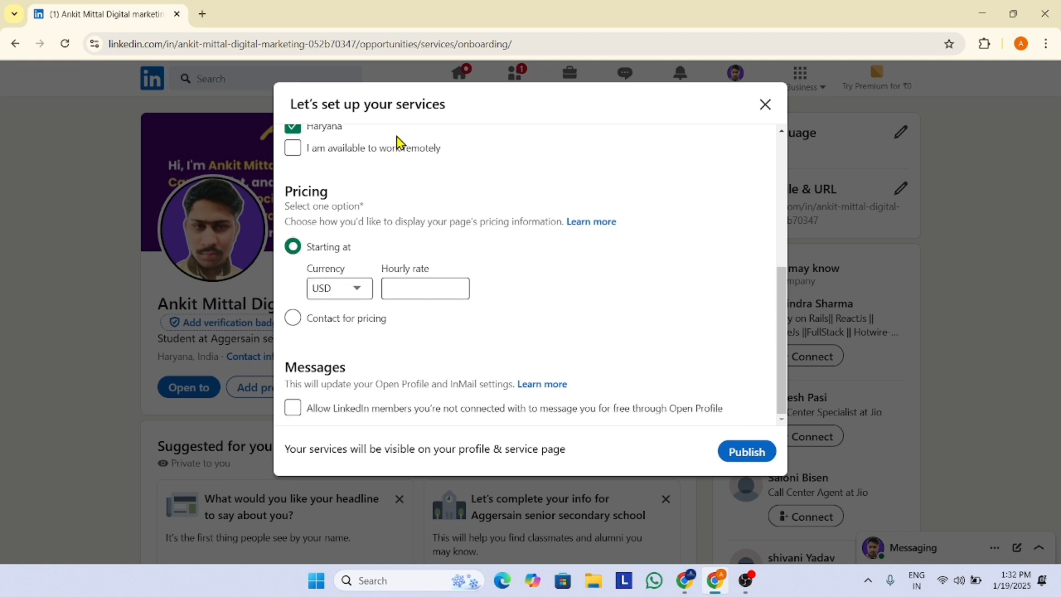
scroll(511, 205, up, 5)
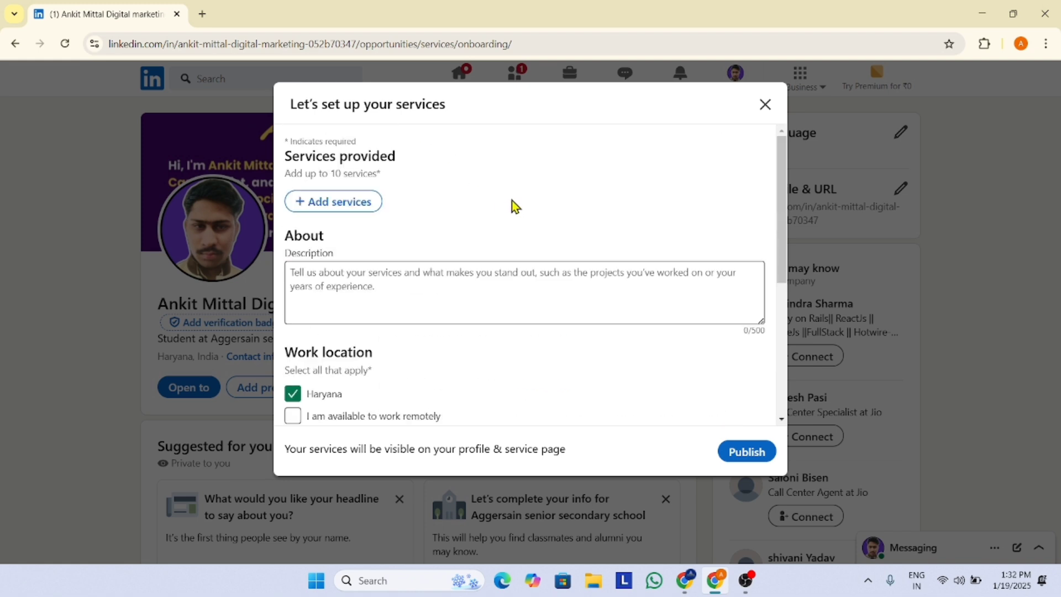
click(766, 106)
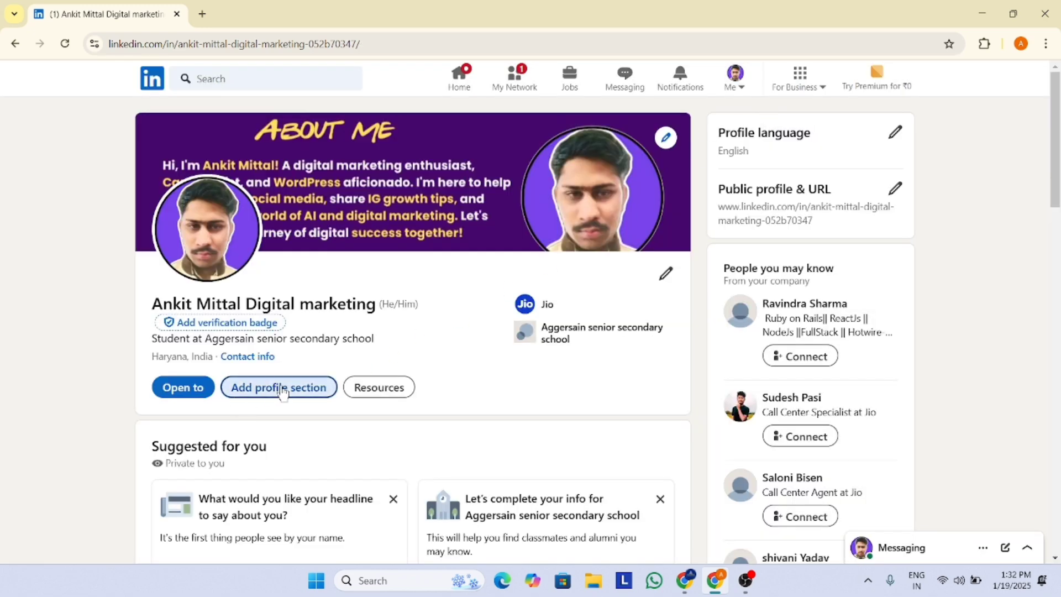
Open a new career break entry from the core profile sections and examine its type options.
click(282, 388)
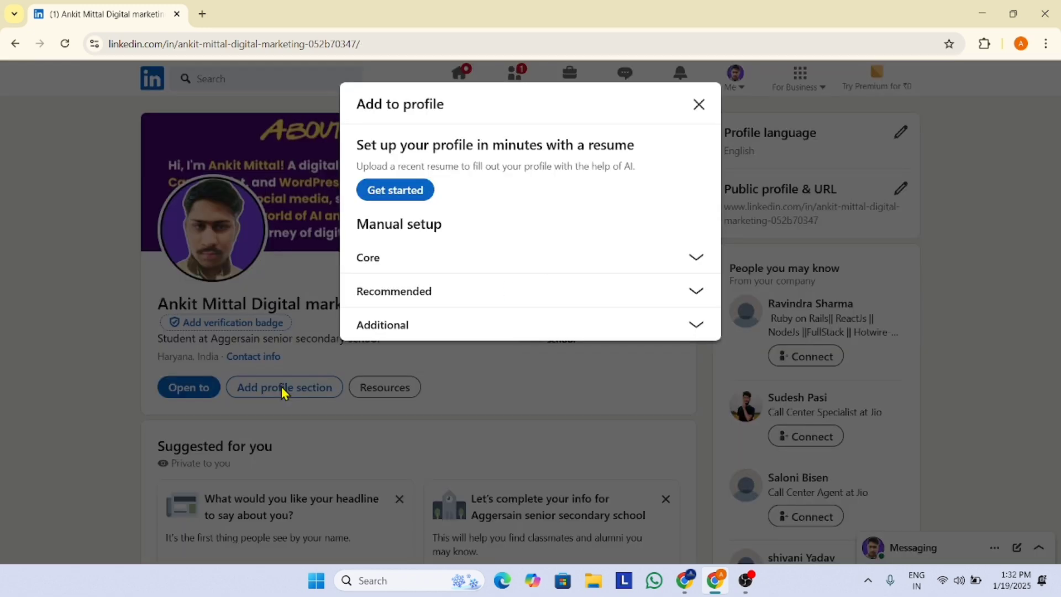
click(507, 260)
scroll(508, 265, down, 1)
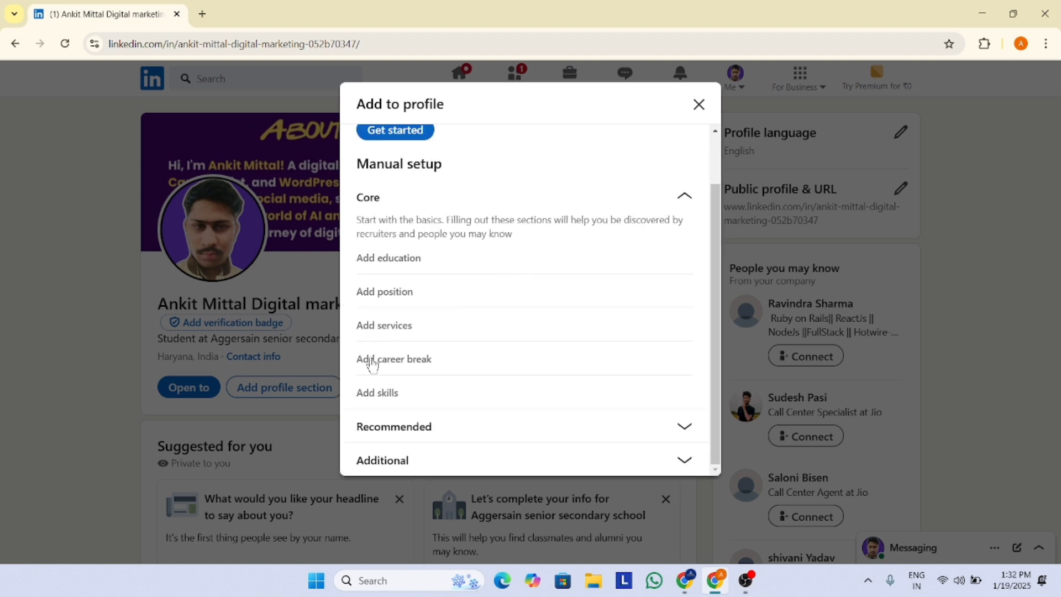
click(406, 360)
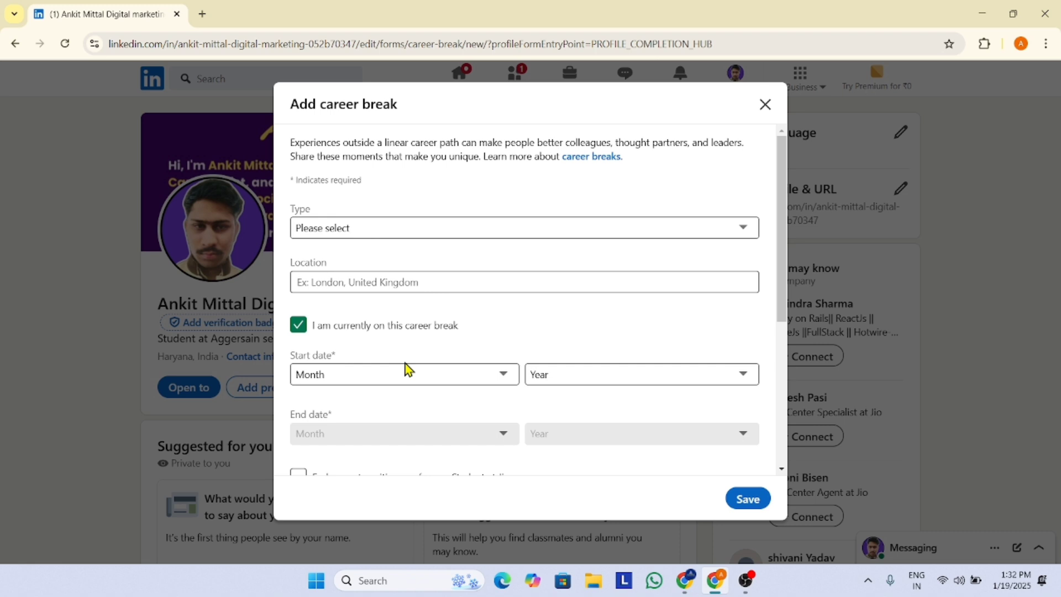
click(485, 225)
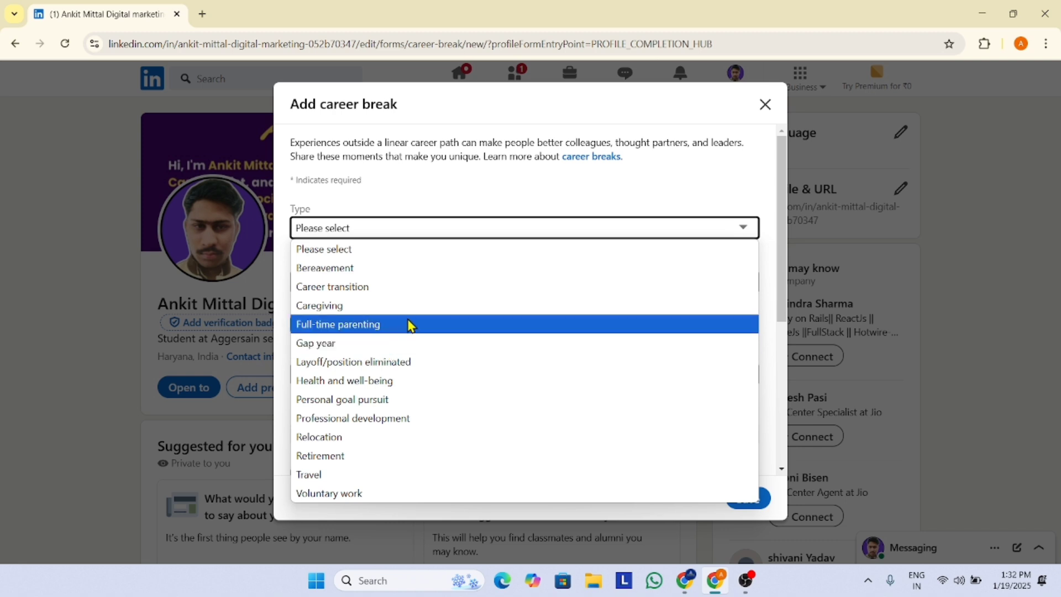
click(446, 169)
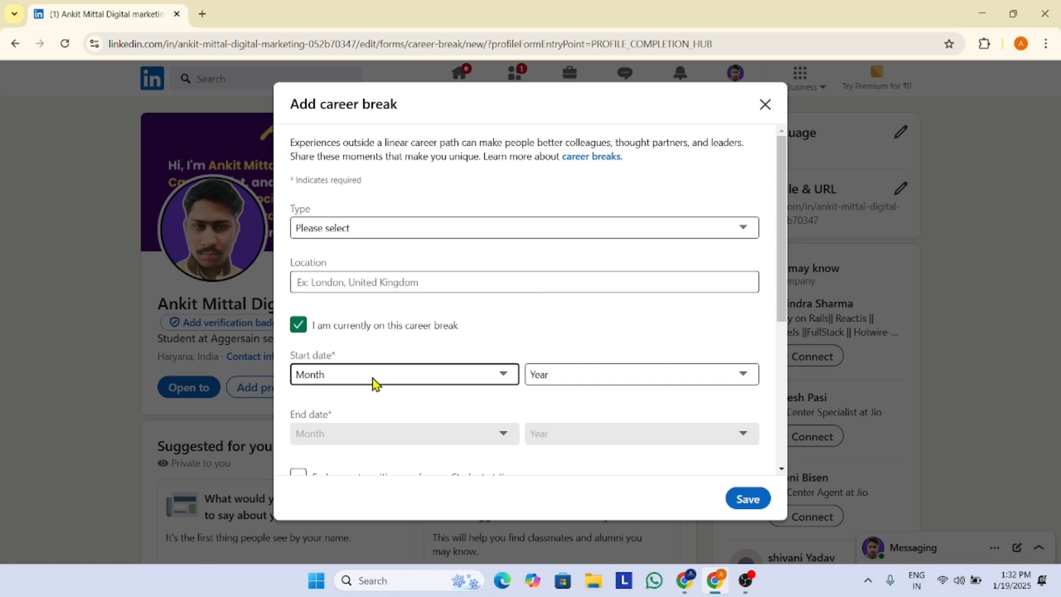
Review the career break's dates, description, headline, media and type options, and close the entry without saving.
scroll(372, 377, down, 4)
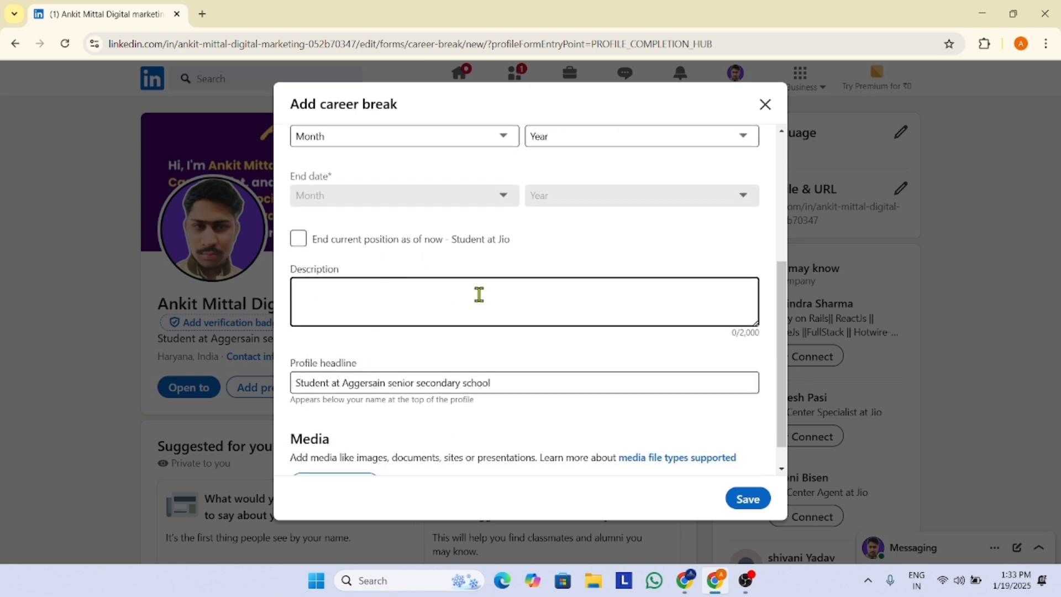
scroll(375, 386, down, 1)
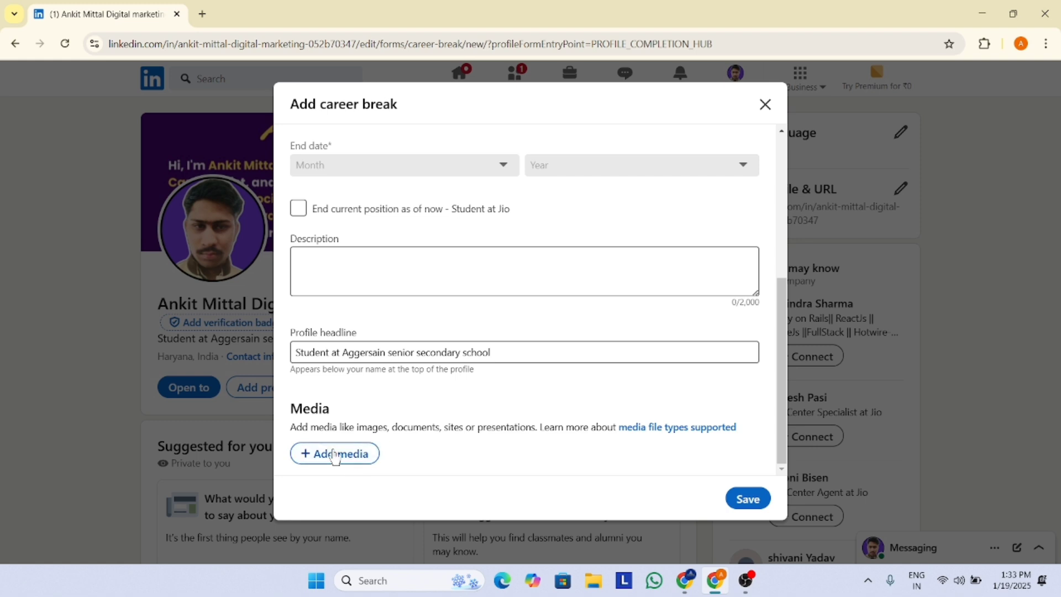
scroll(452, 364, up, 5)
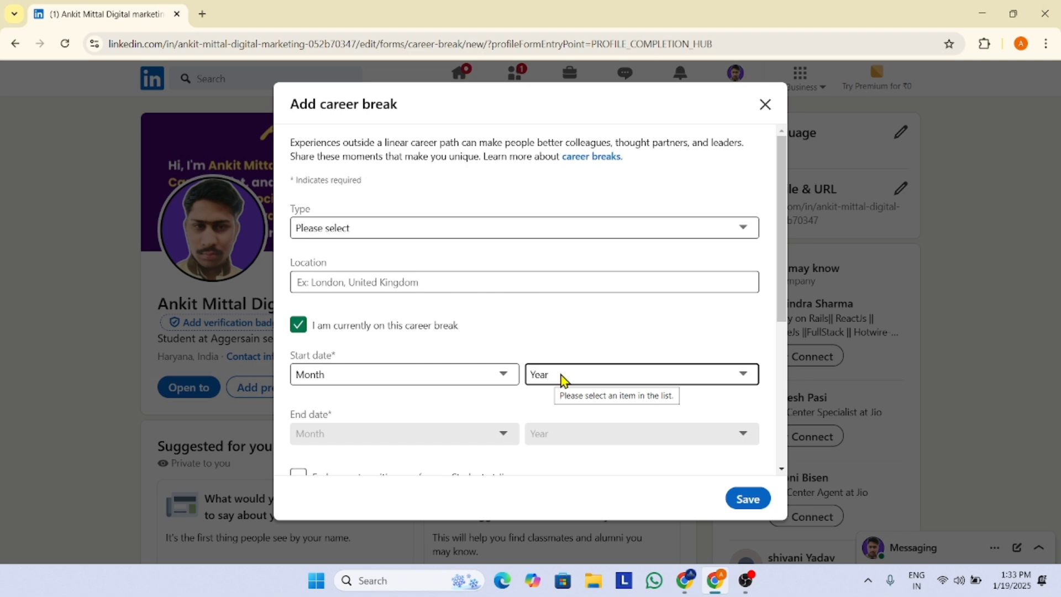
click(410, 232)
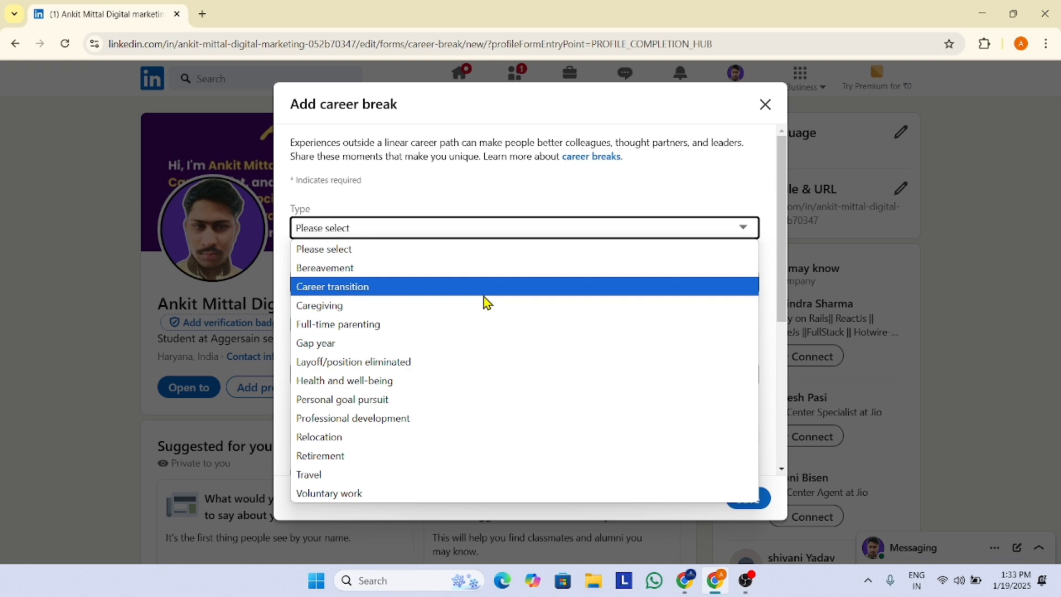
click(766, 105)
click(766, 105)
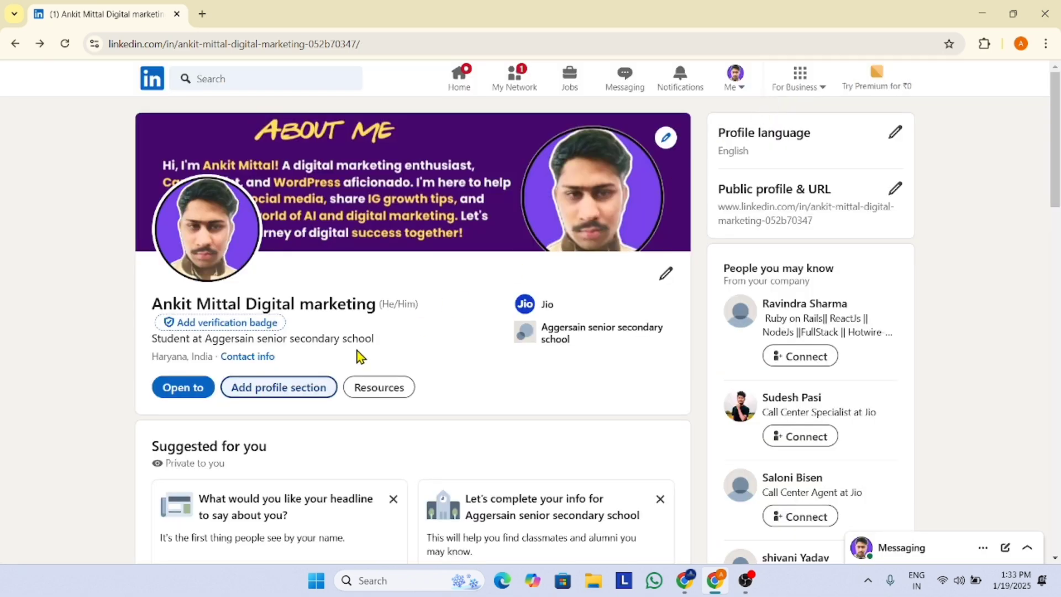
Open a new skill entry from the core profile sections, try the suggested Digital Marketing skill, and close the entry without saving.
click(288, 388)
click(466, 257)
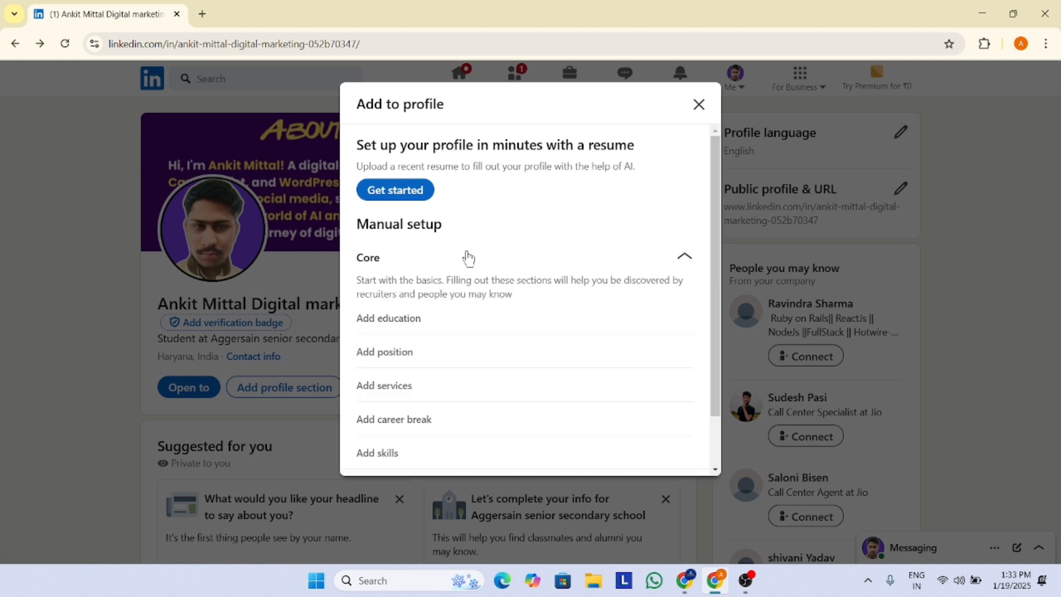
scroll(483, 310, down, 1)
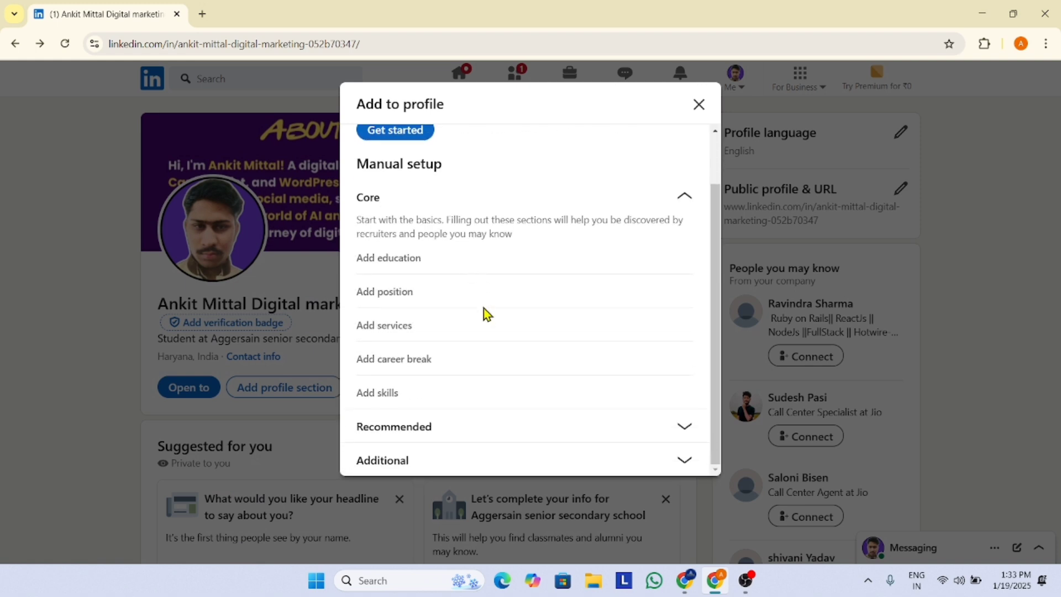
click(376, 393)
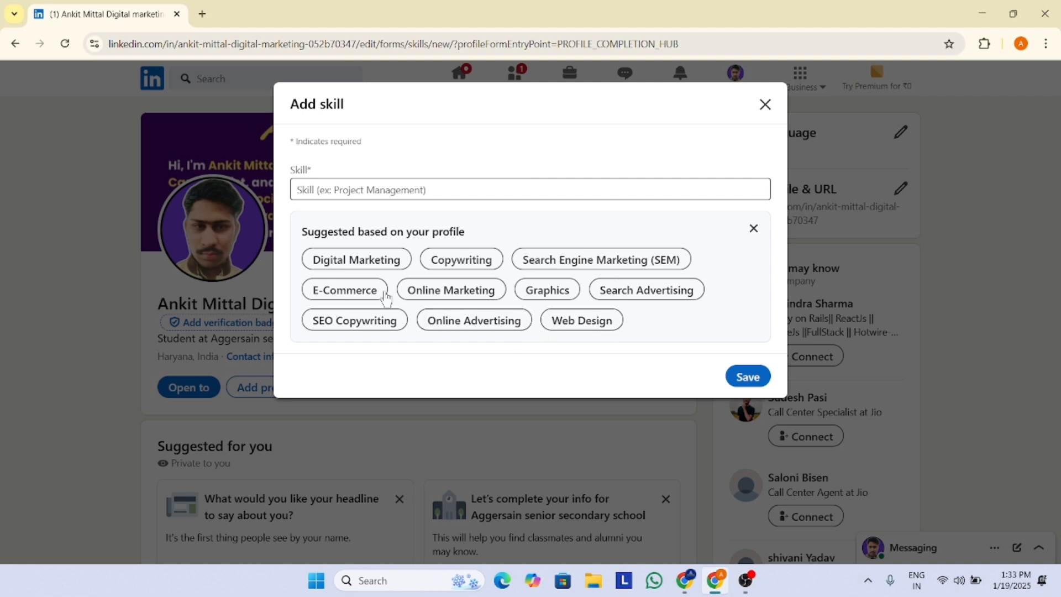
click(359, 261)
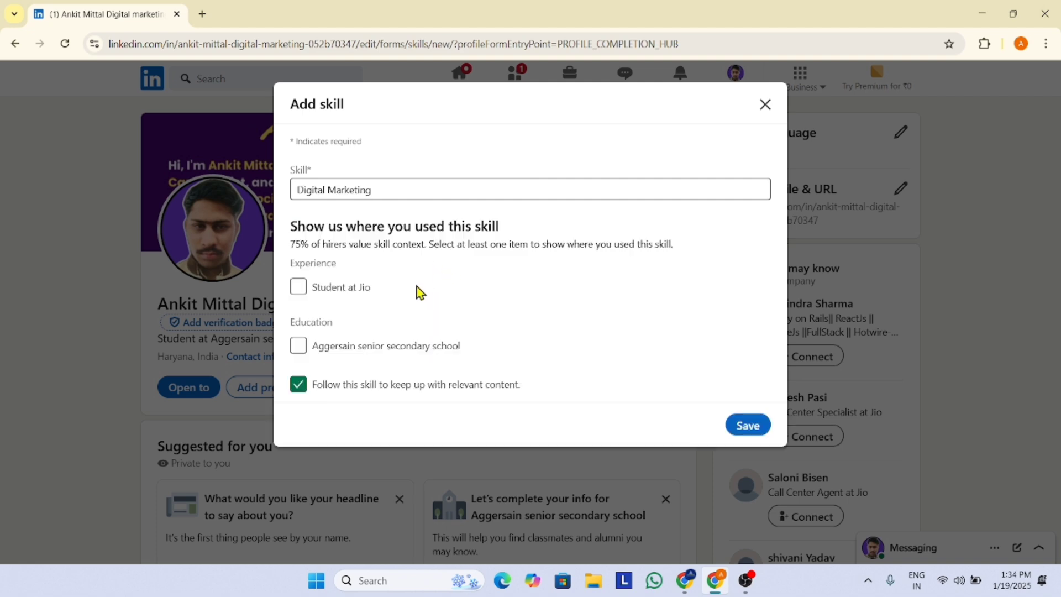
key(Escape)
Review the core profile sections and the recommended ones: featured, licenses and certifications, projects, courses and recommendations.
click(305, 388)
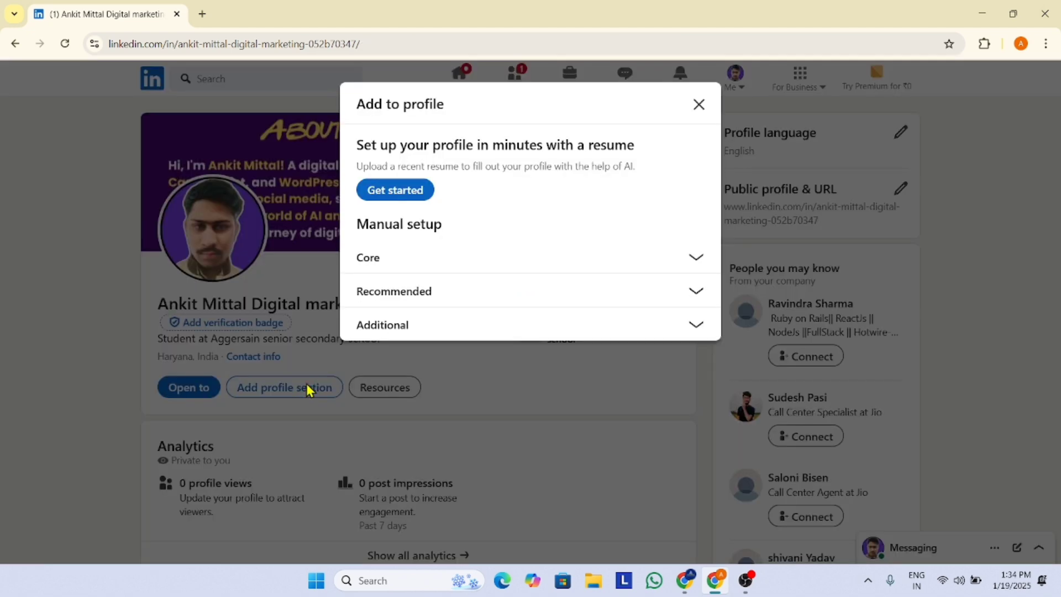
click(509, 263)
scroll(516, 317, down, 1)
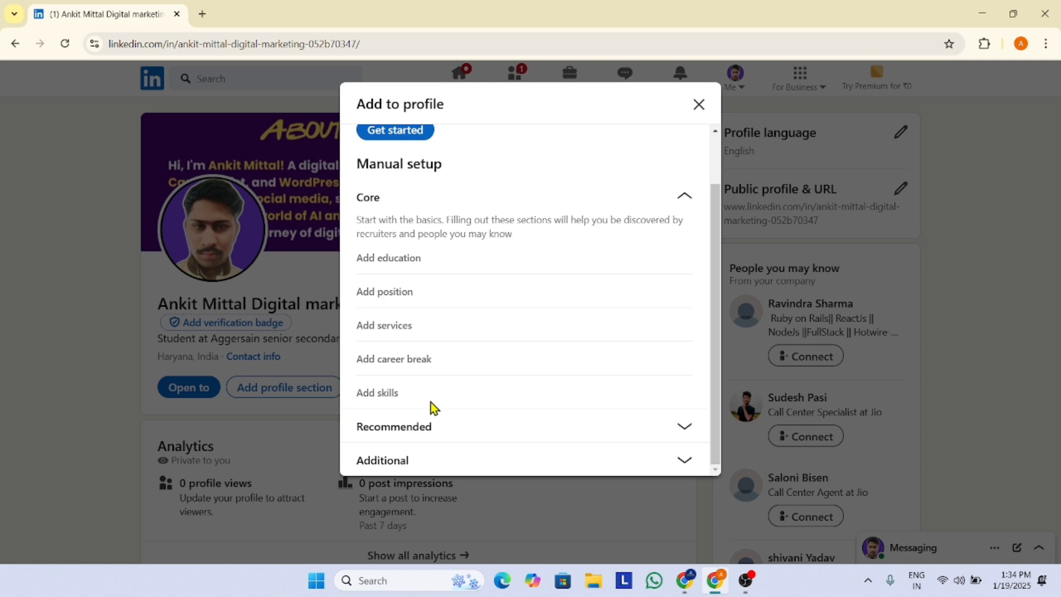
click(454, 438)
scroll(472, 291, up, 1)
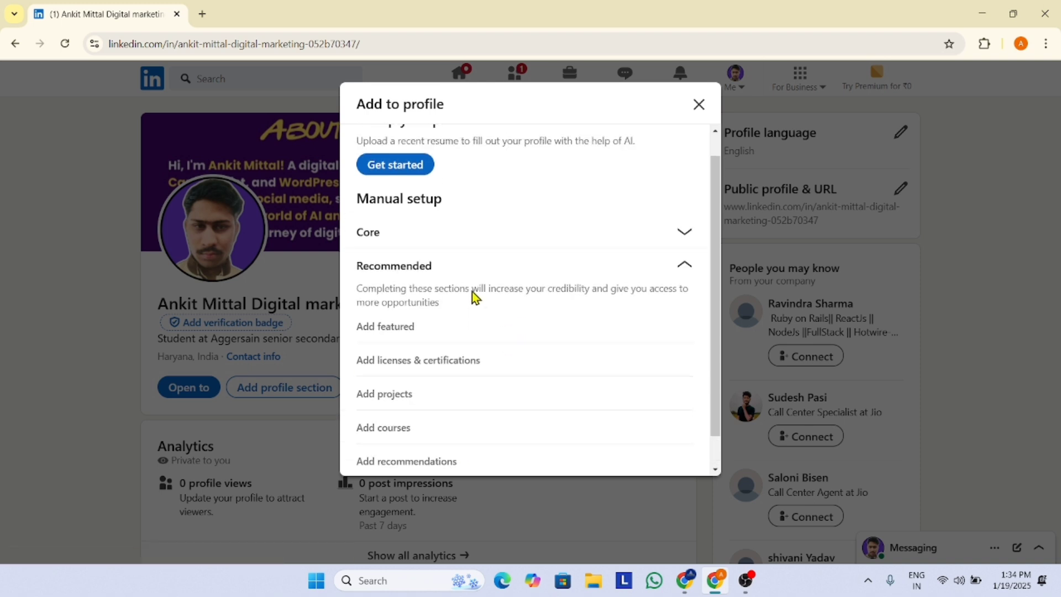
scroll(472, 293, down, 1)
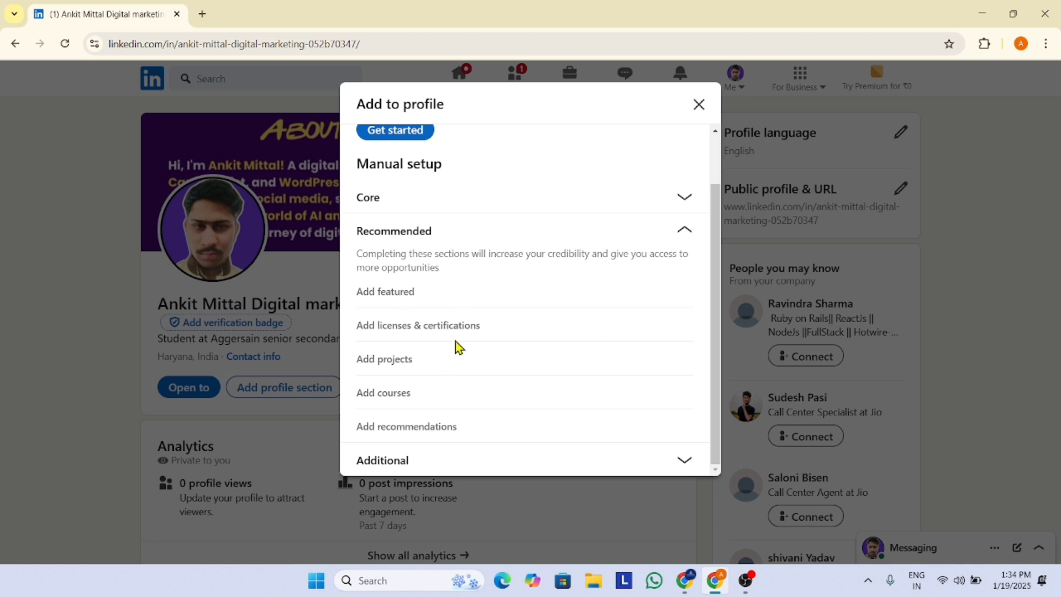
Open the Featured section, examine its options for adding content including the link form, and return to the profile without adding anything.
click(400, 292)
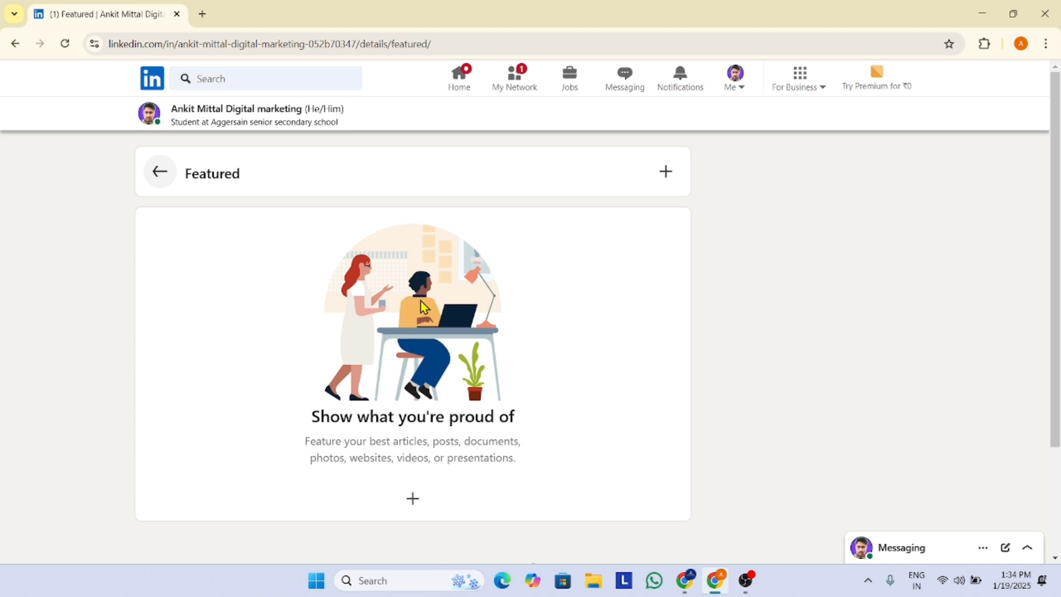
scroll(421, 301, down, 3)
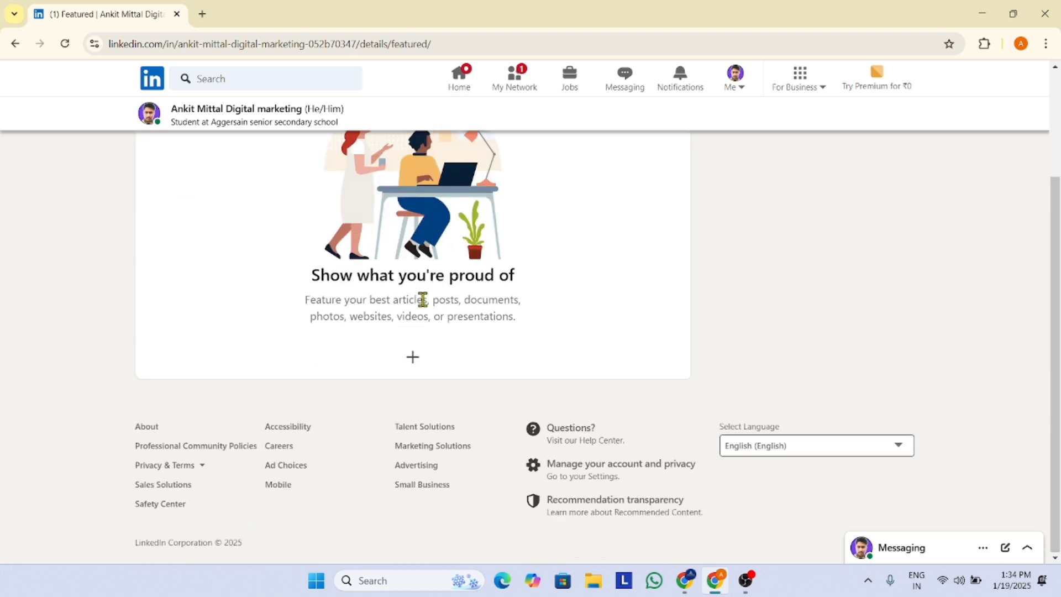
click(413, 359)
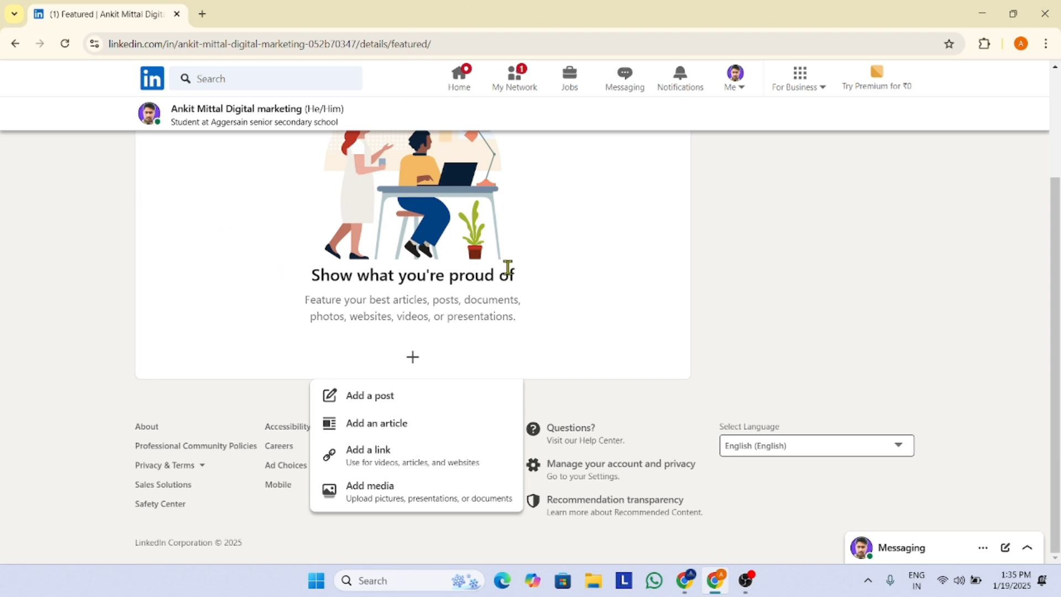
click(406, 454)
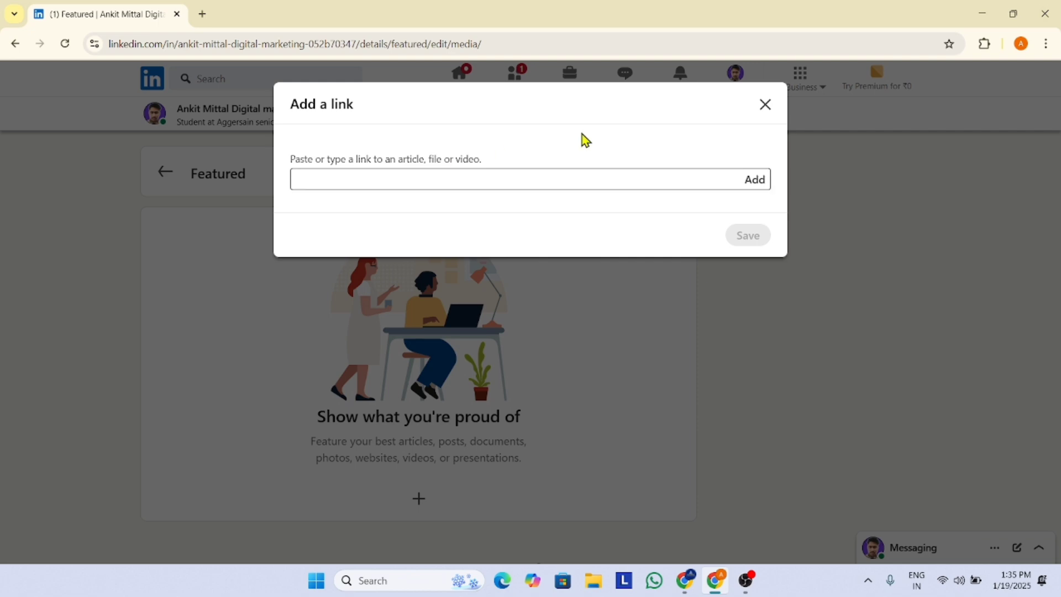
click(765, 104)
scroll(482, 228, up, 3)
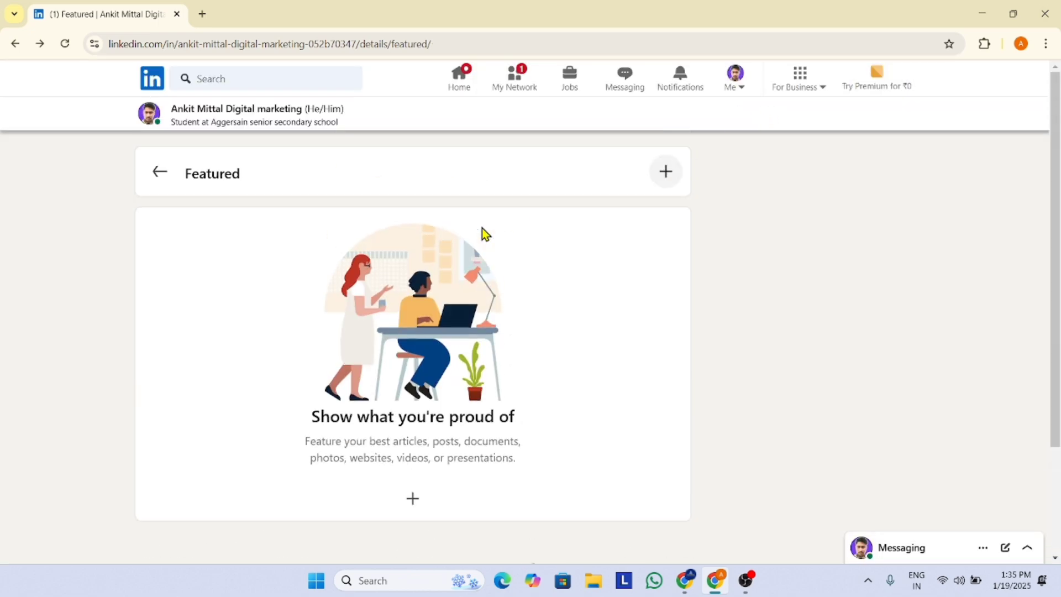
click(158, 175)
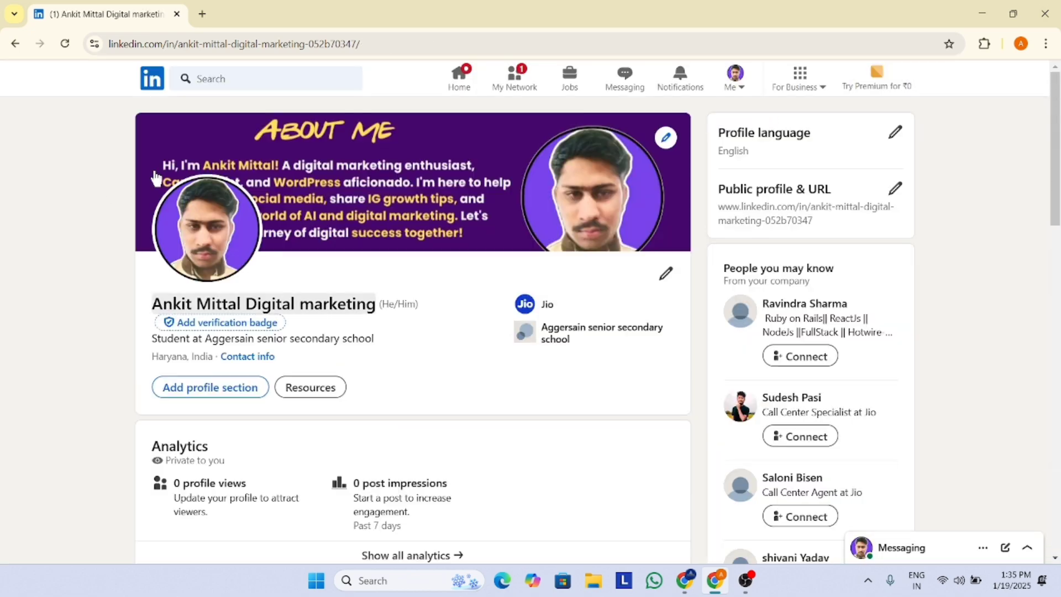
Open a new license or certification entry from the recommended profile sections.
click(299, 389)
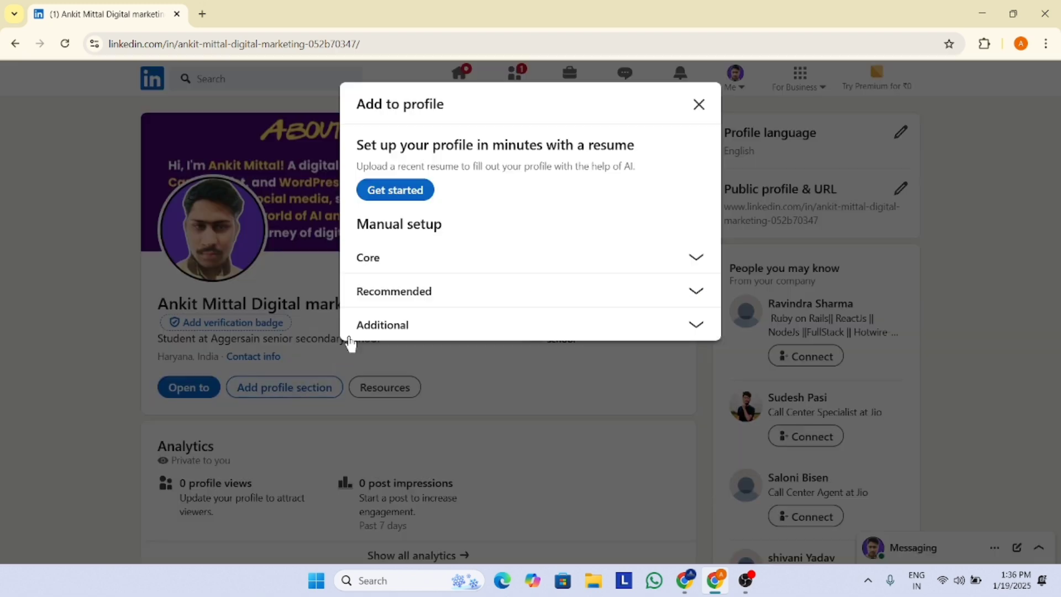
click(456, 295)
scroll(457, 296, down, 1)
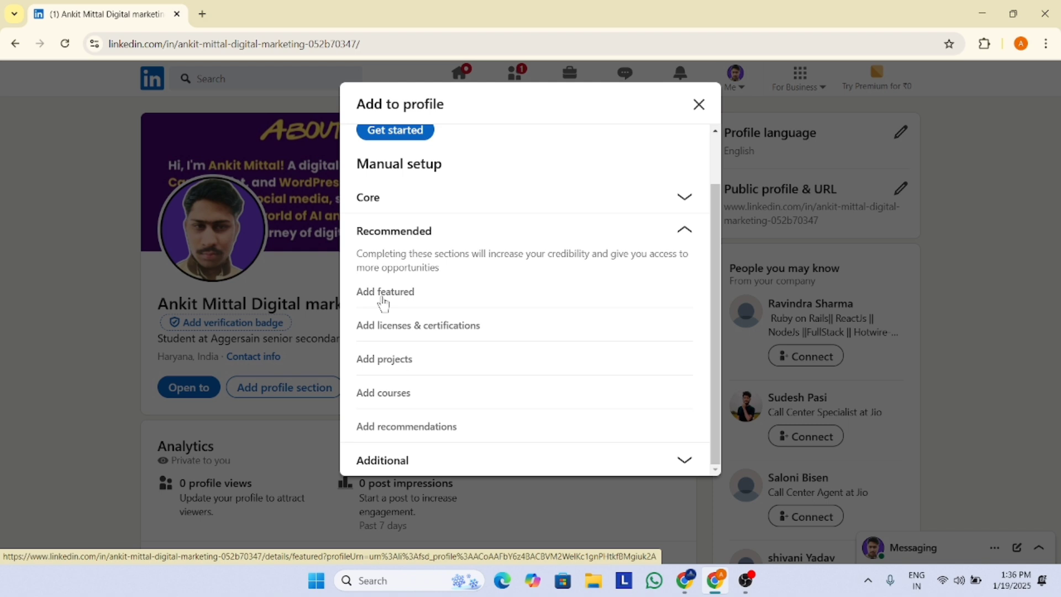
click(475, 339)
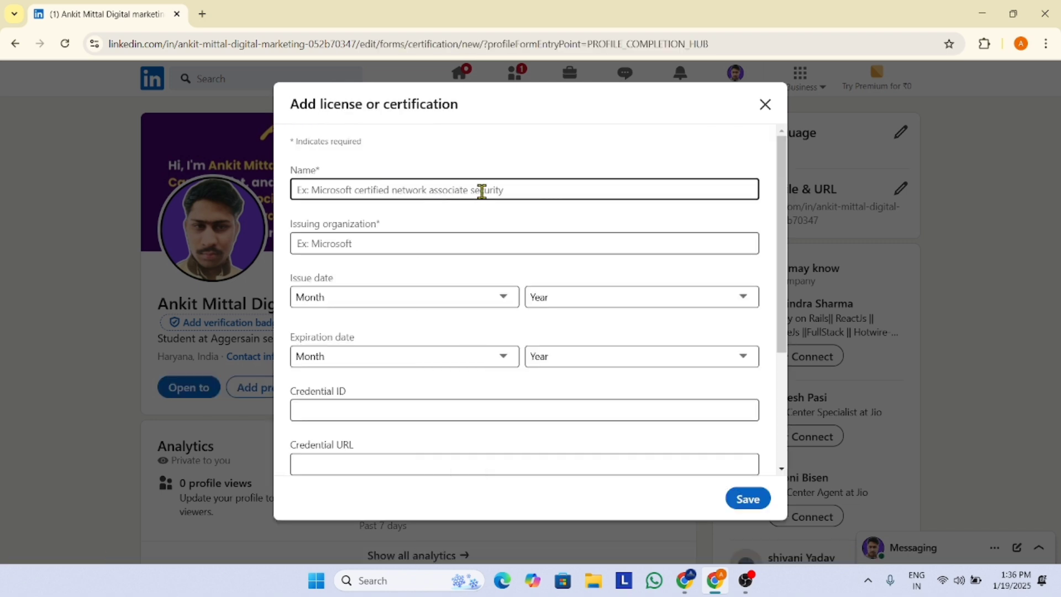
Review the certification's issuing organization, dates, credential, skills and media options, and close the entry without saving.
click(396, 244)
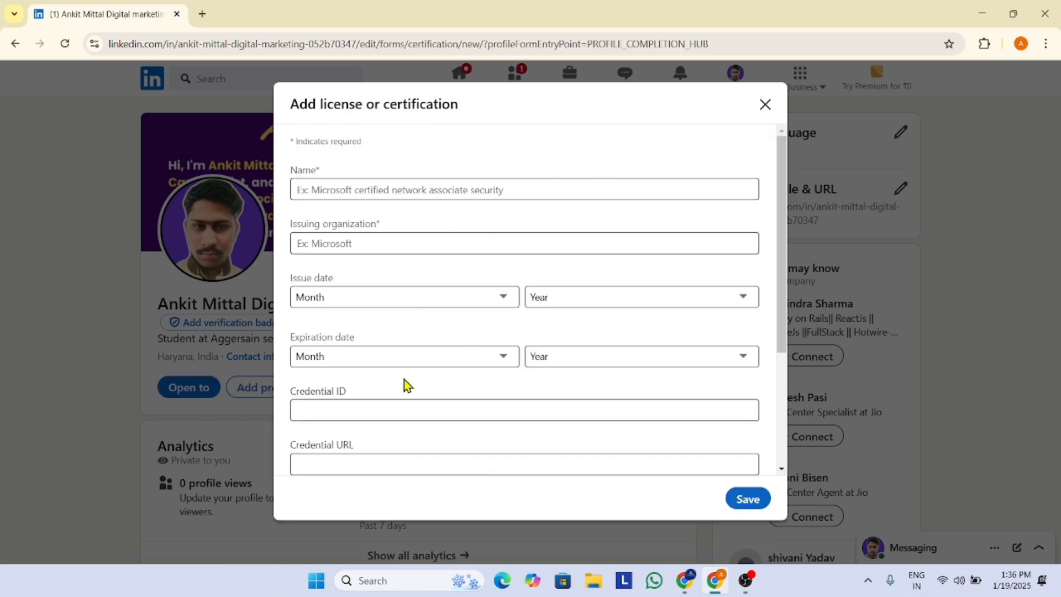
scroll(392, 343, down, 3)
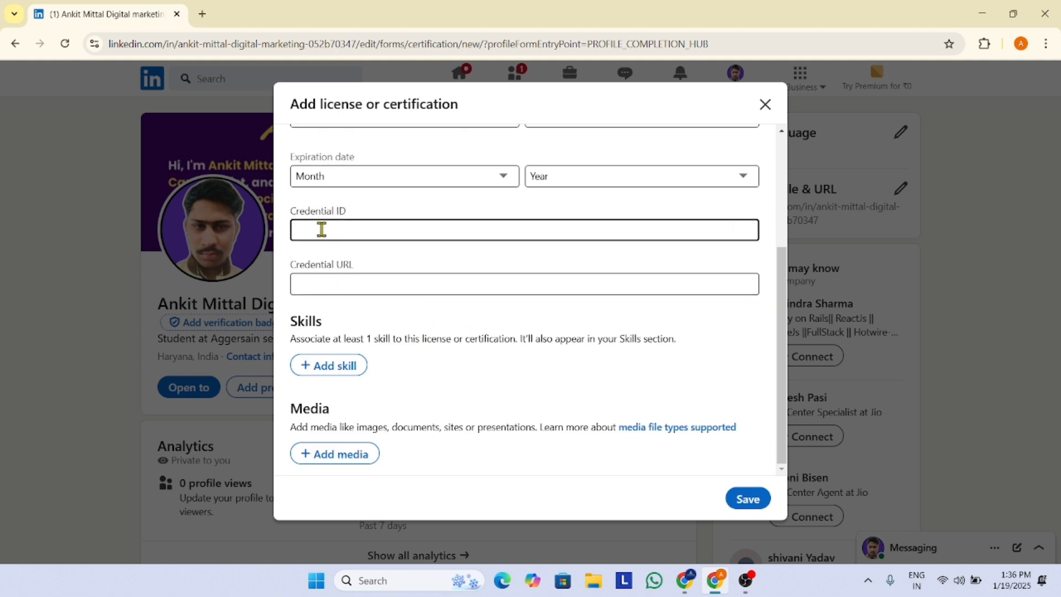
click(352, 227)
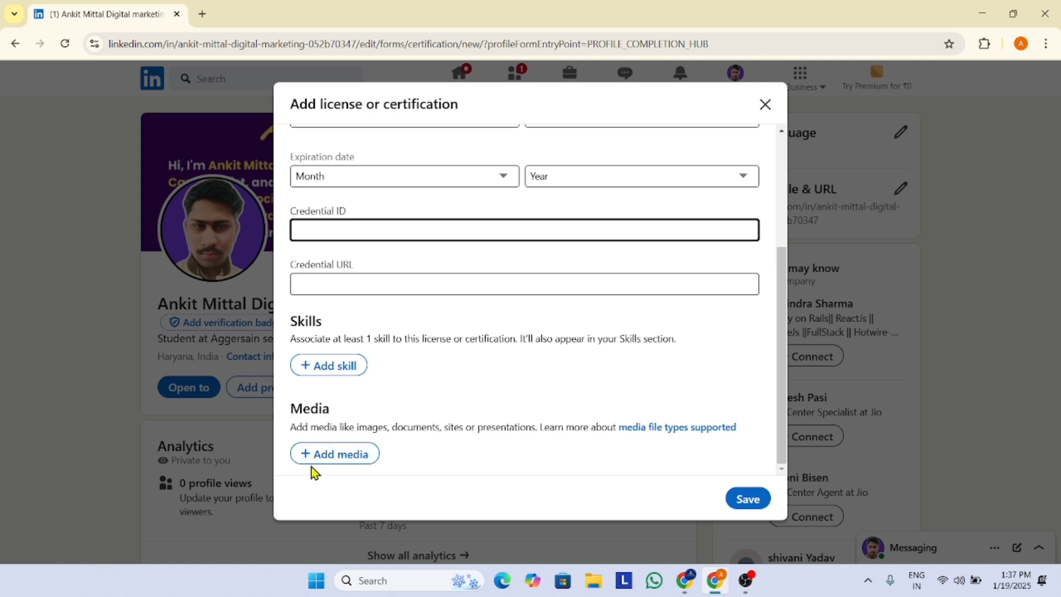
click(346, 462)
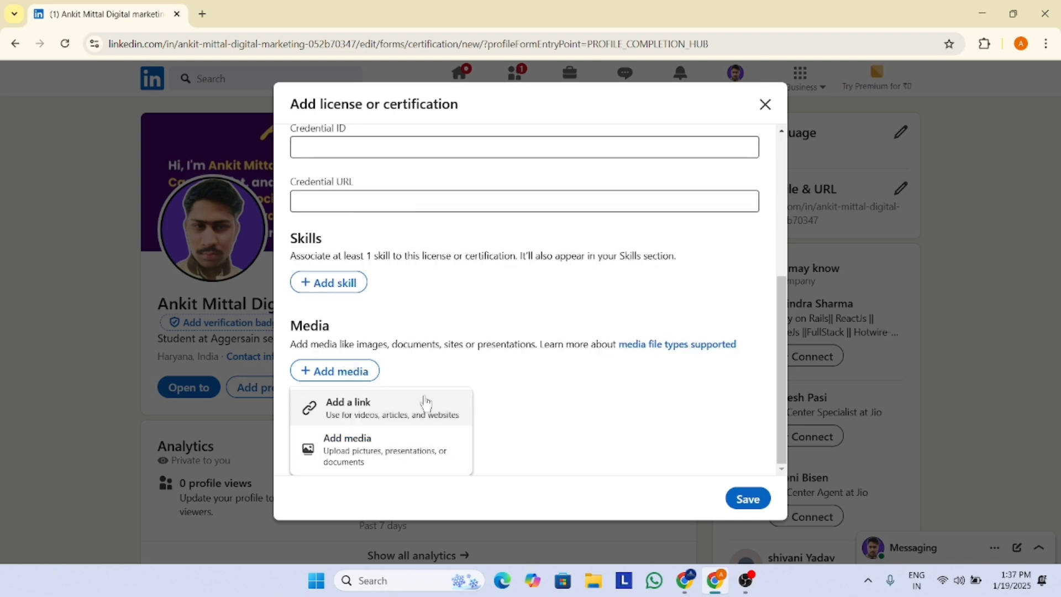
click(522, 380)
scroll(530, 386, up, 1)
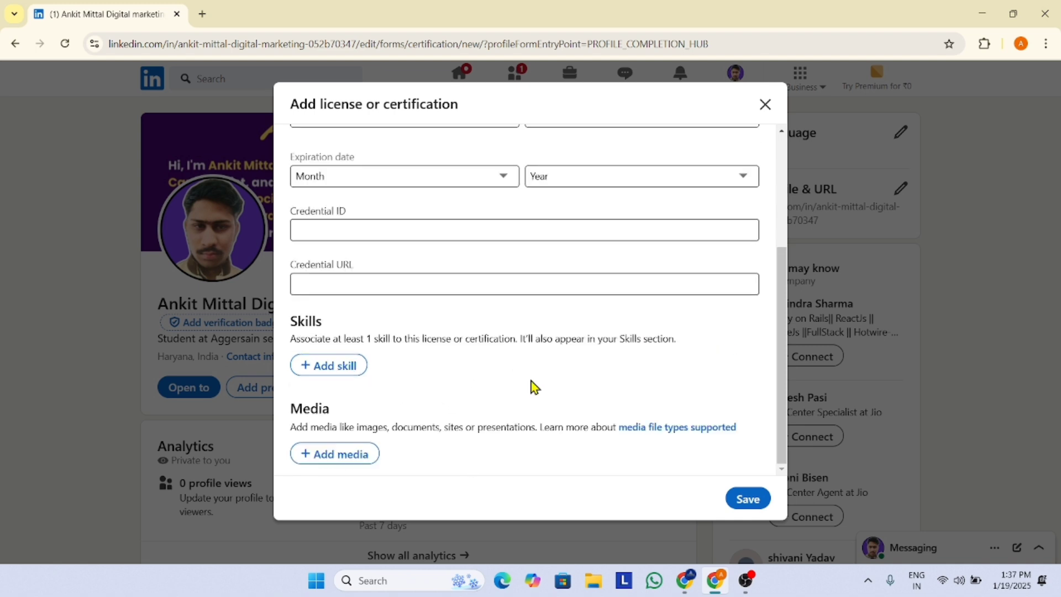
click(765, 104)
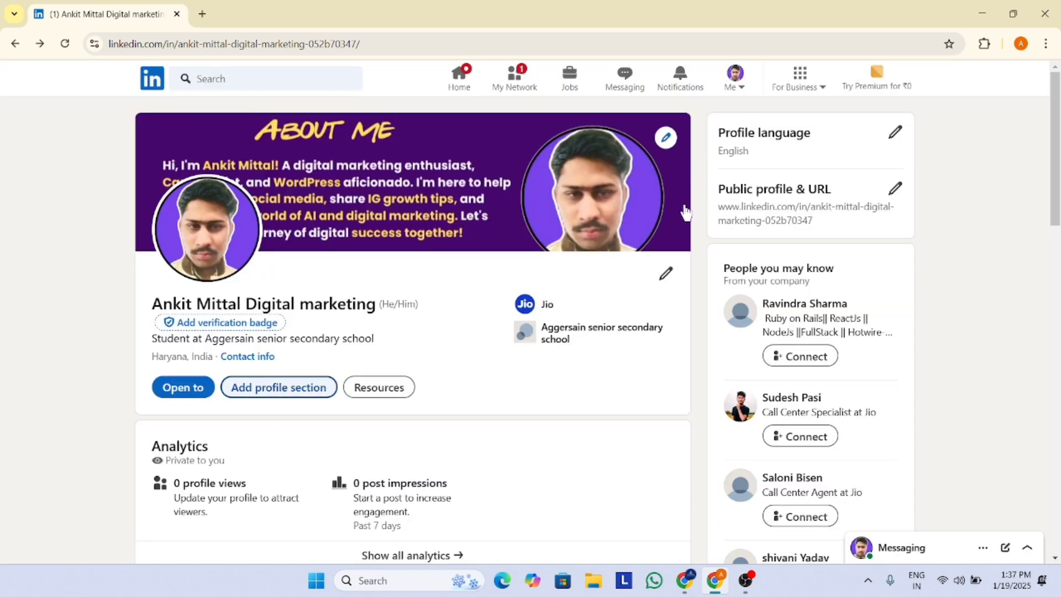
Open a new project entry from the recommended profile sections and examine its fields from project name to associated organization.
click(273, 389)
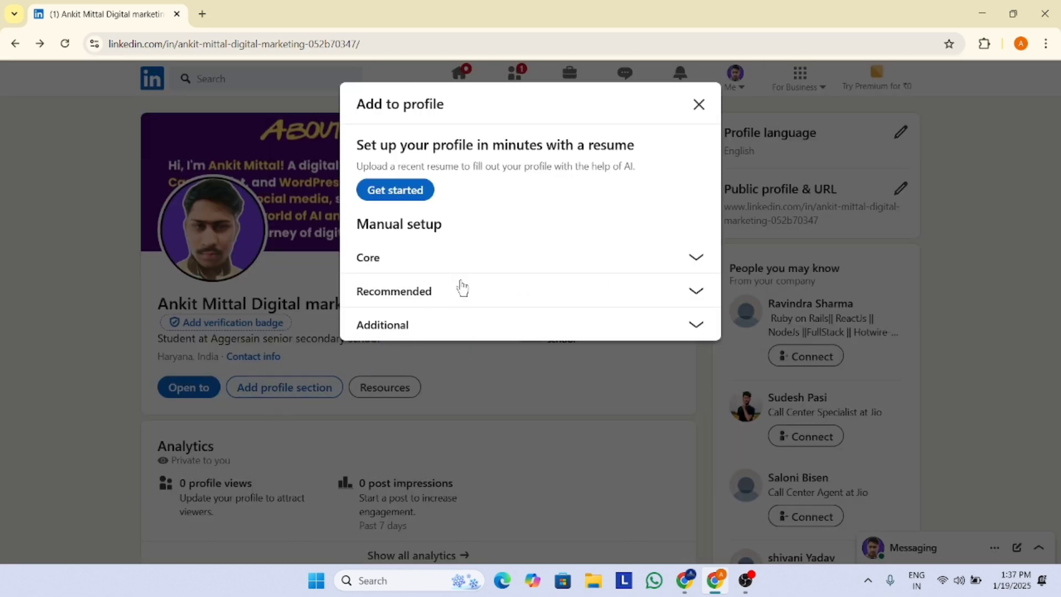
click(433, 293)
scroll(433, 296, down, 1)
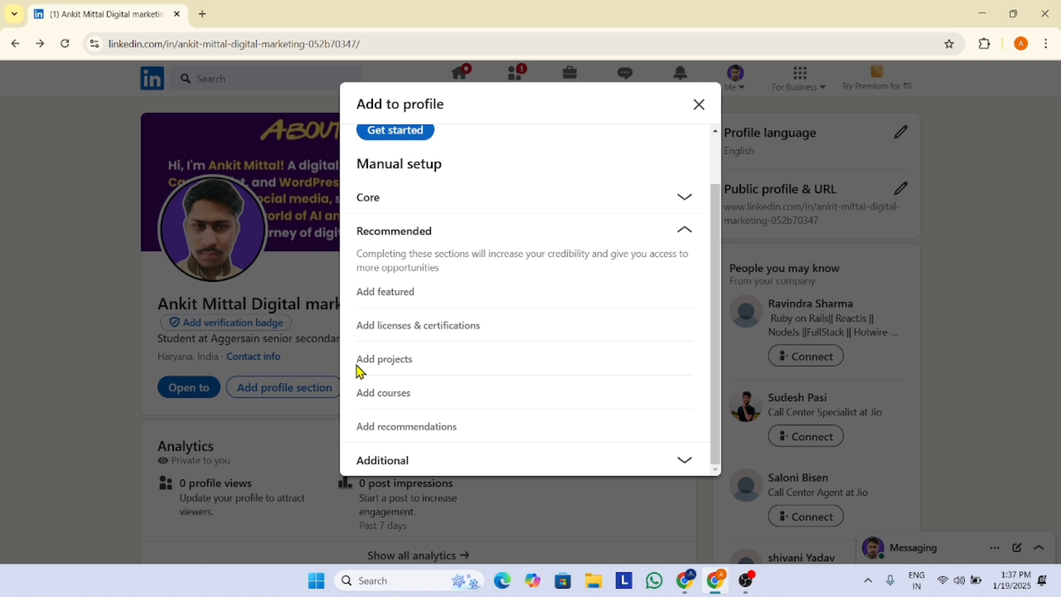
click(390, 362)
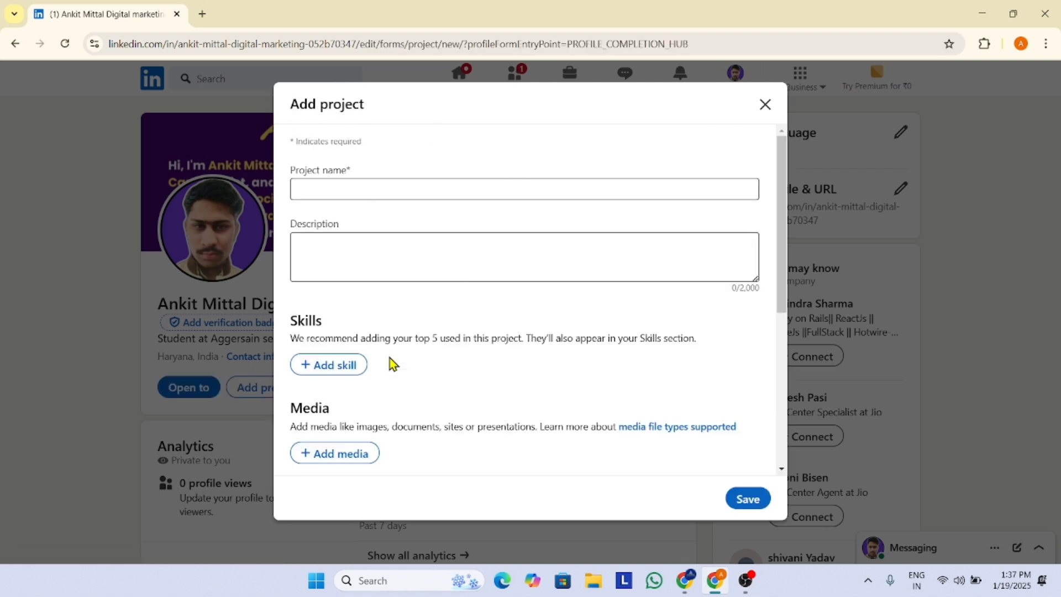
scroll(406, 308, down, 5)
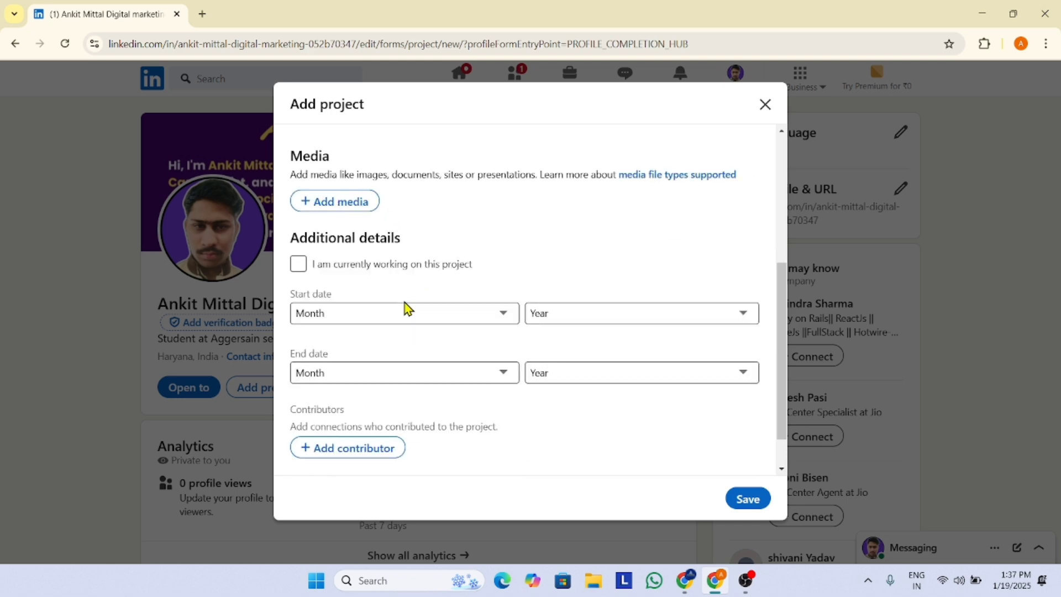
scroll(406, 308, down, 1)
scroll(406, 308, up, 5)
scroll(406, 308, down, 5)
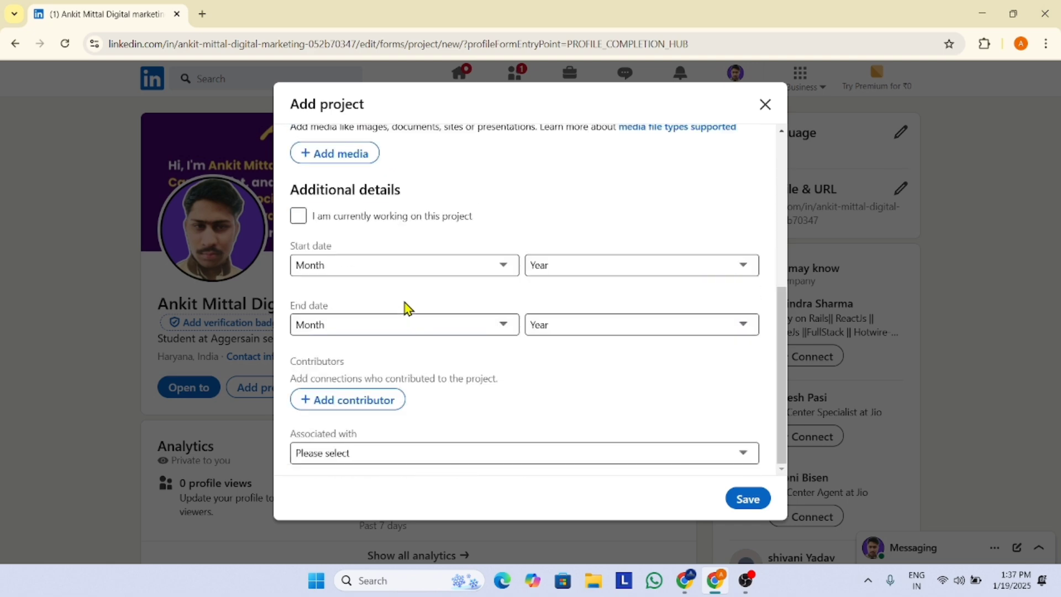
scroll(399, 307, up, 5)
scroll(399, 308, down, 5)
scroll(360, 303, up, 6)
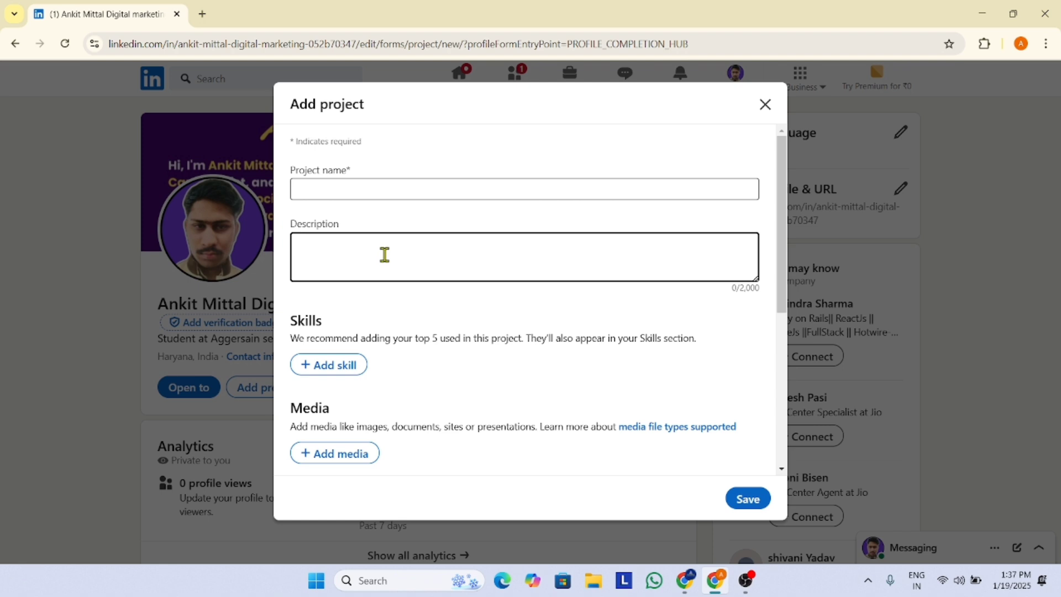
Try out the project's currently-working option and contributor field, and leave the entry without saving.
scroll(384, 254, down, 5)
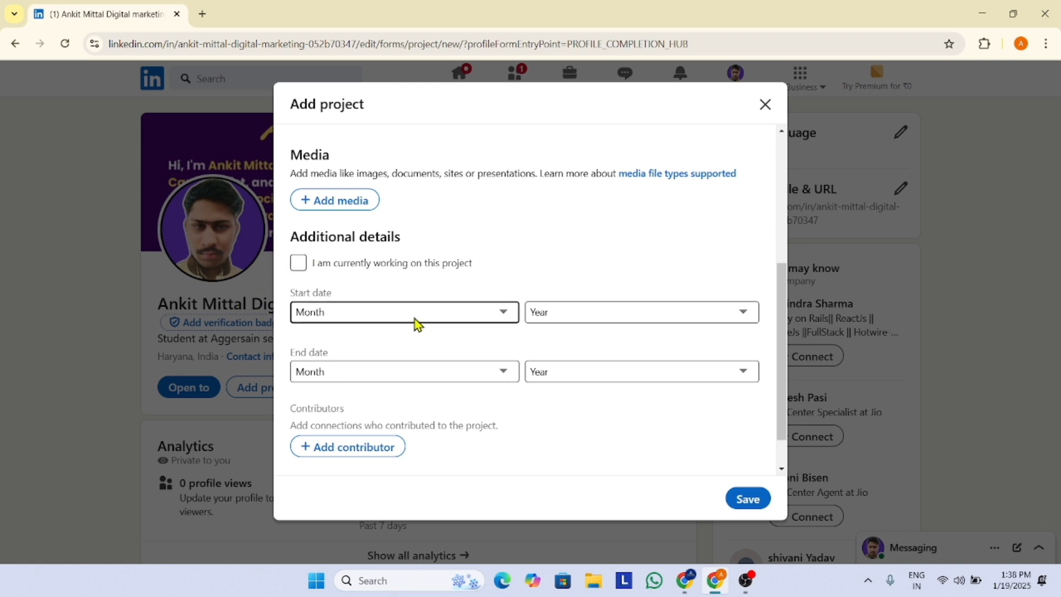
click(298, 267)
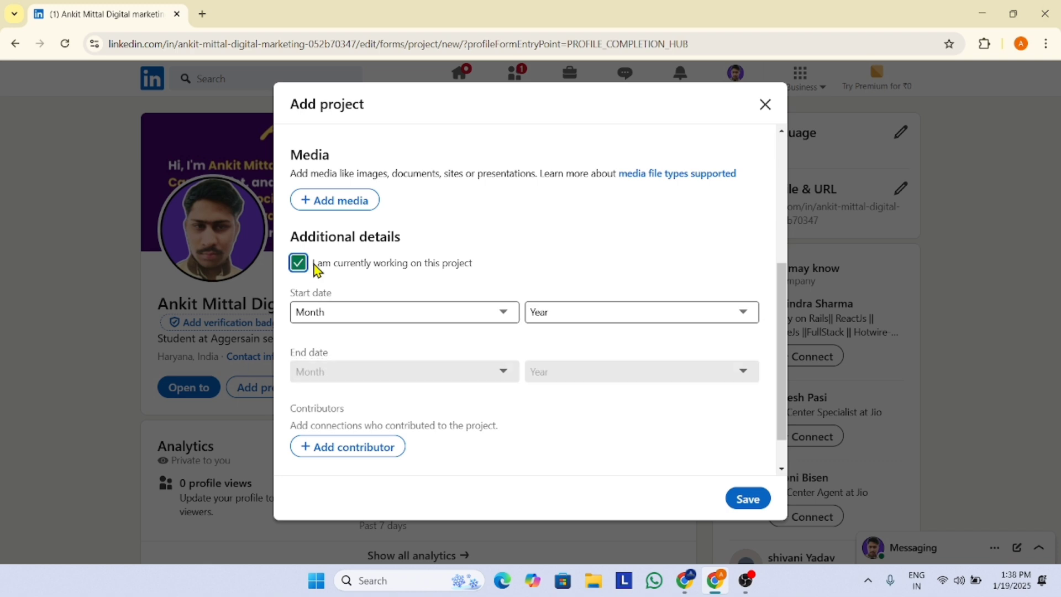
click(299, 267)
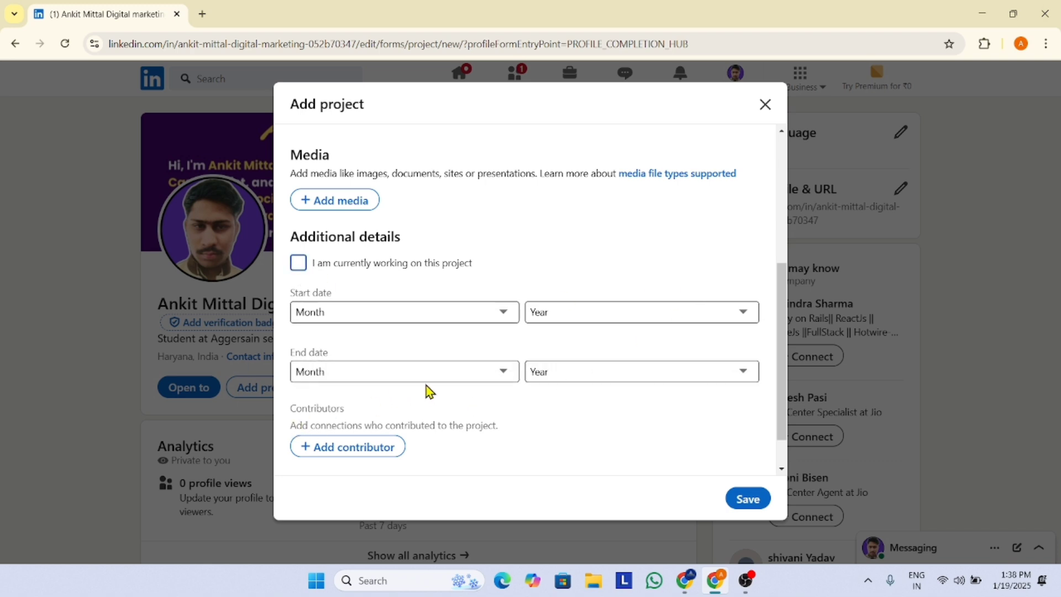
scroll(430, 391, down, 1)
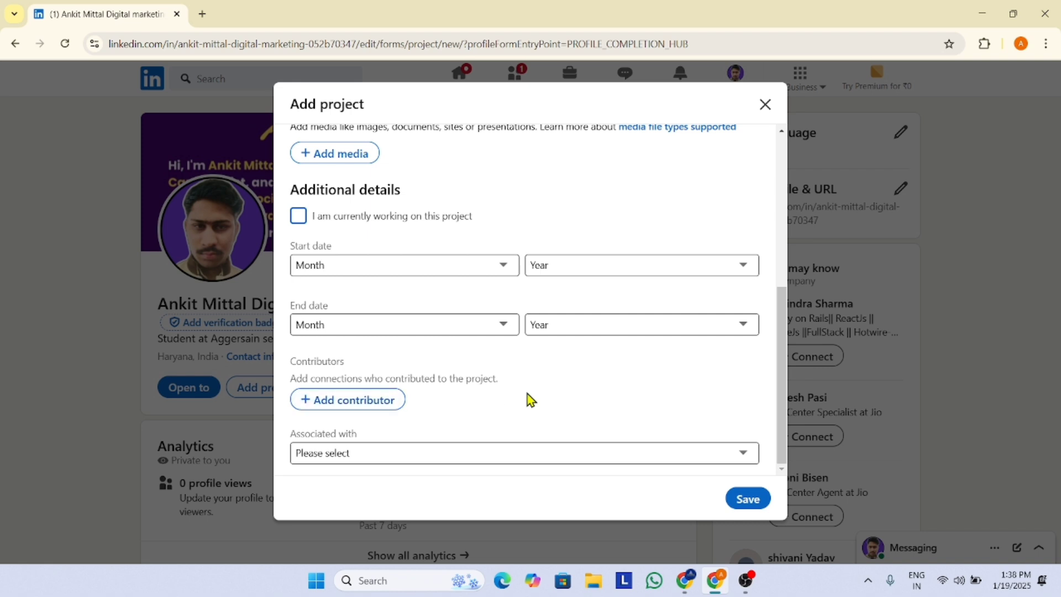
click(368, 403)
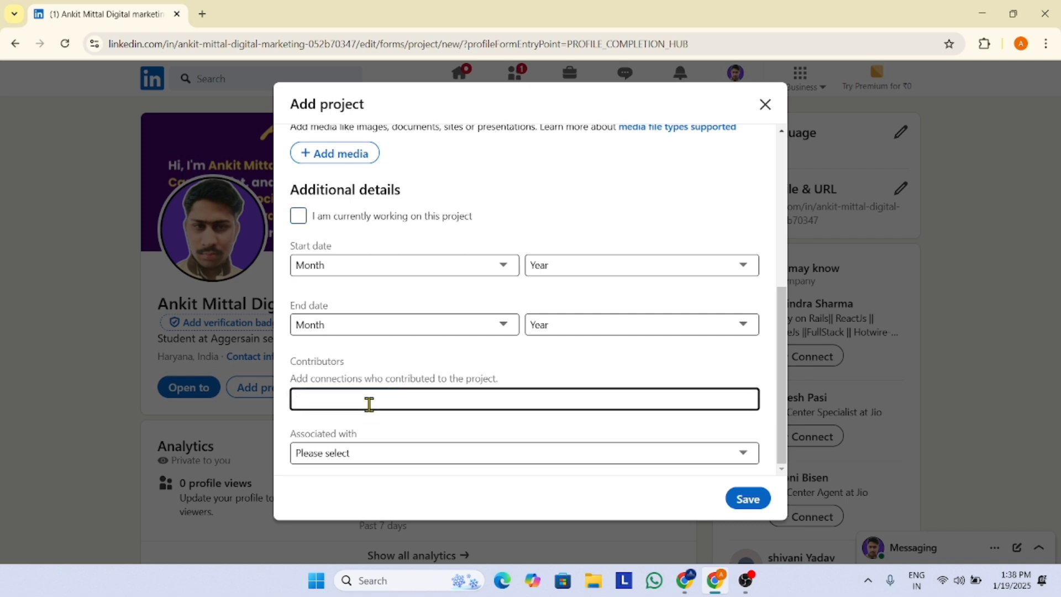
click(442, 425)
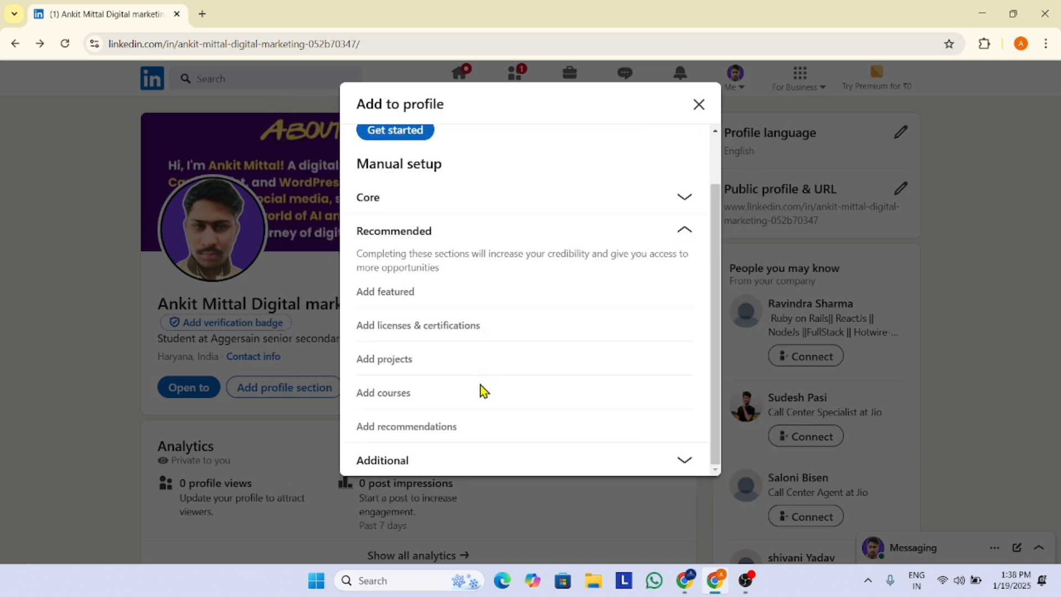
Open a new course entry, examine its name, number and associated-with fields, and close it without saving.
click(379, 396)
click(359, 187)
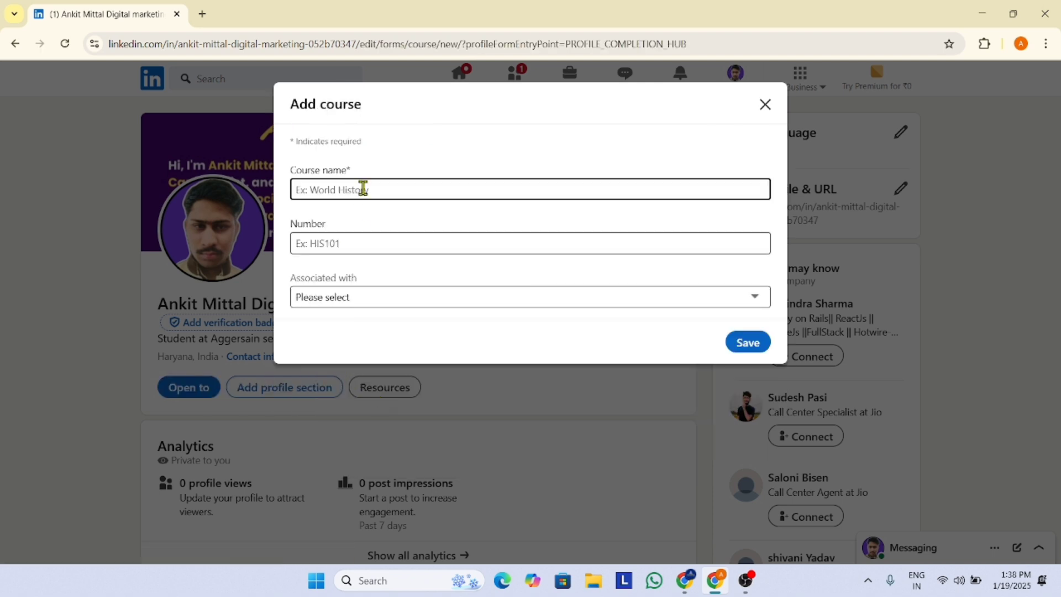
click(379, 249)
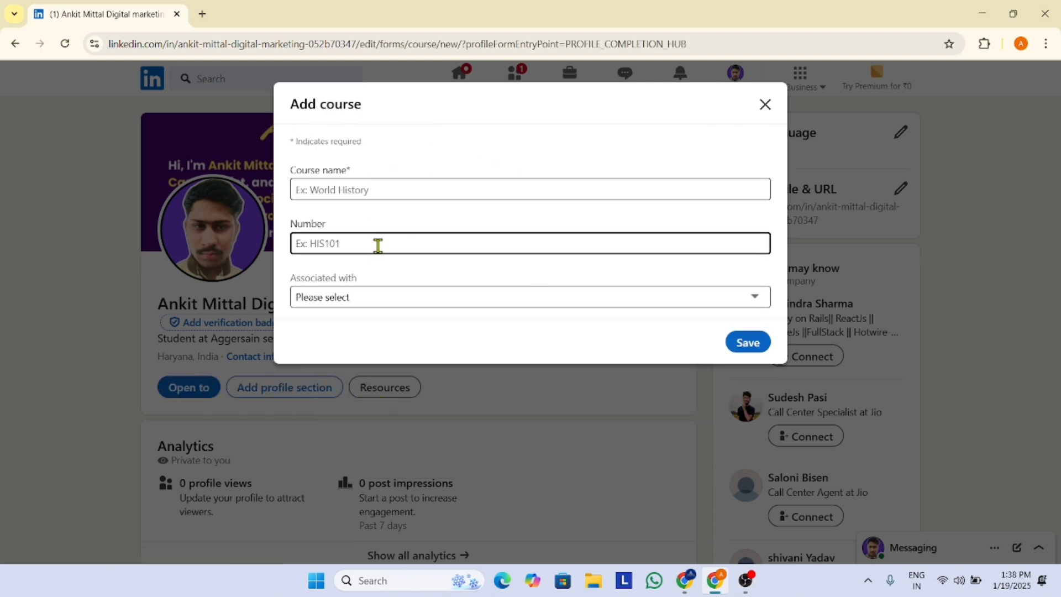
click(395, 299)
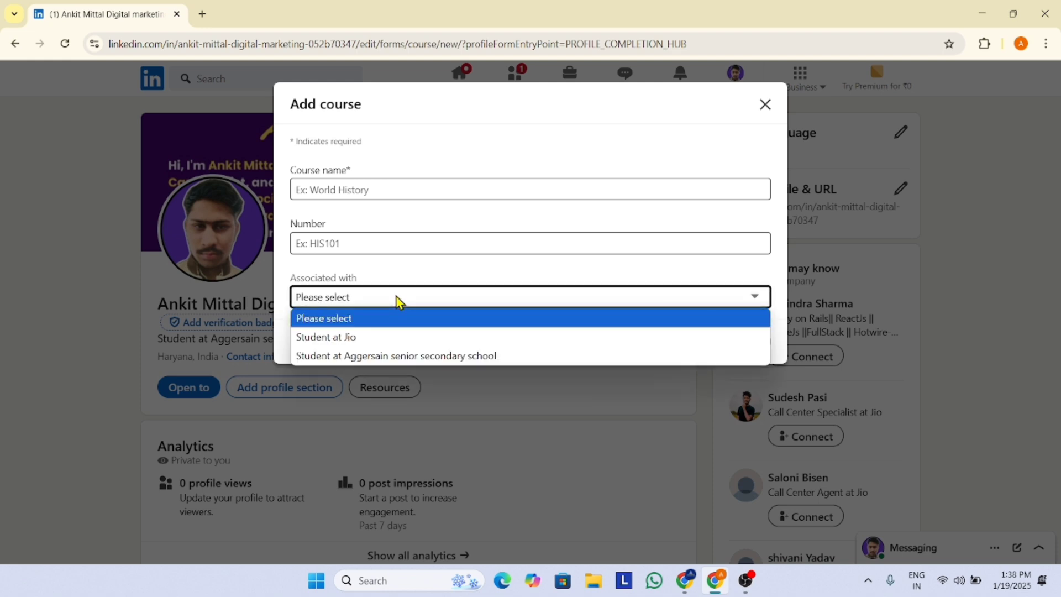
click(396, 298)
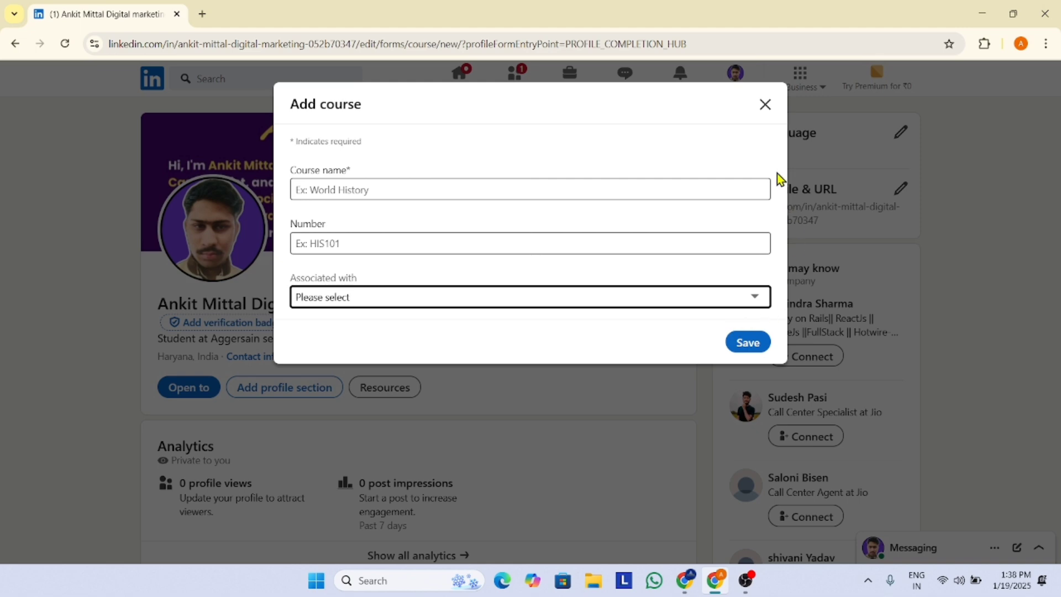
click(765, 105)
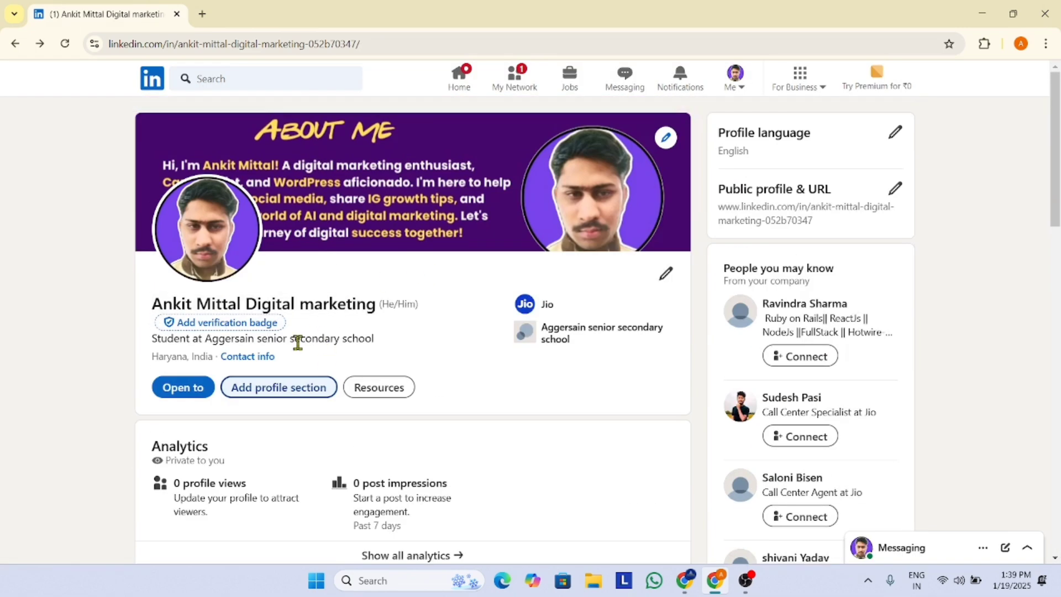
Look through the profile page's analytics, about, activity, experience, education, skills and interests sections.
scroll(301, 340, down, 4)
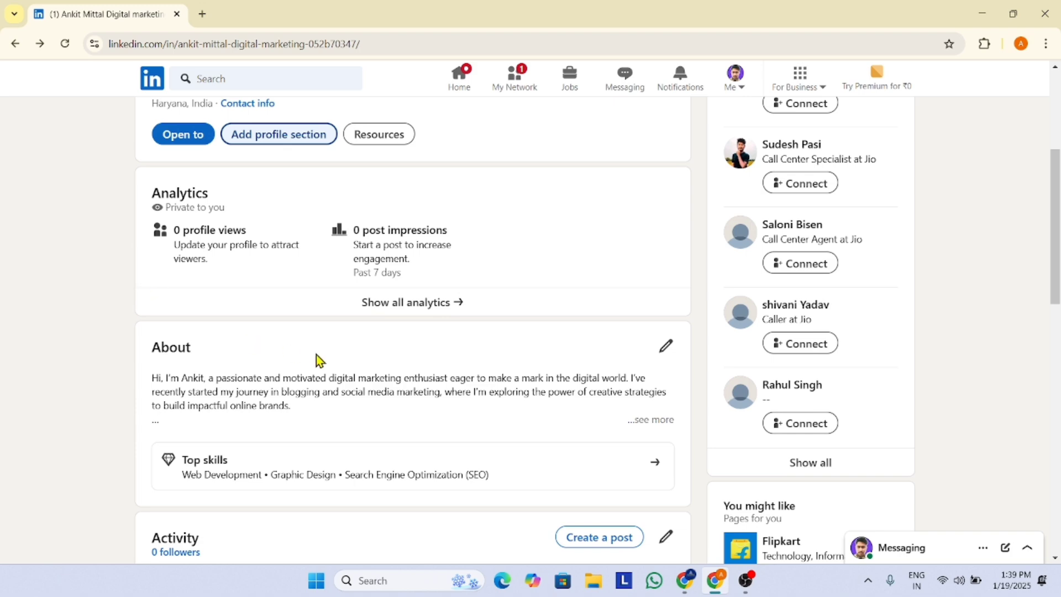
scroll(326, 362, down, 4)
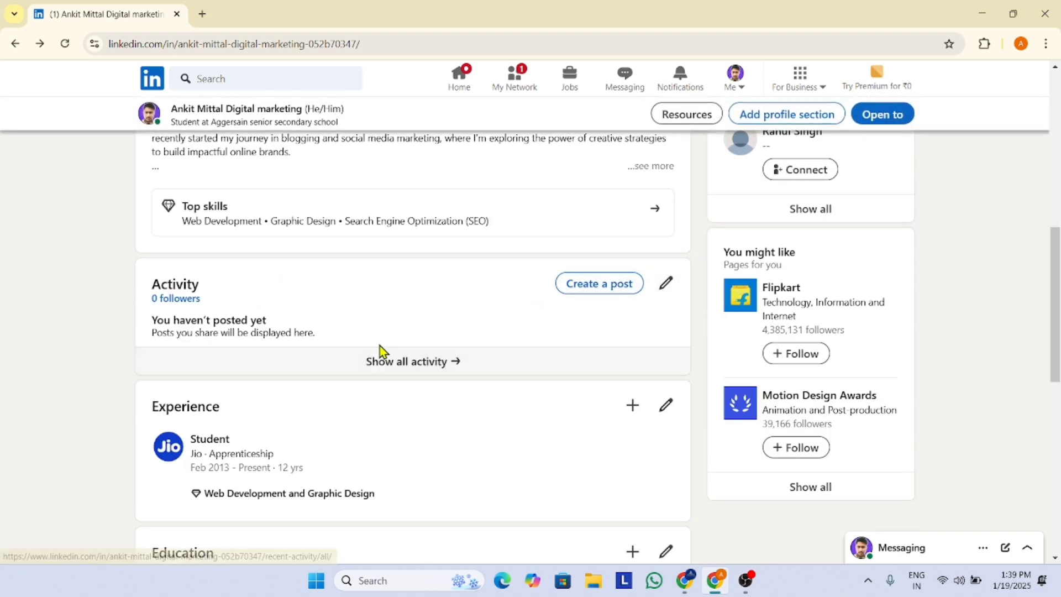
scroll(375, 351, down, 4)
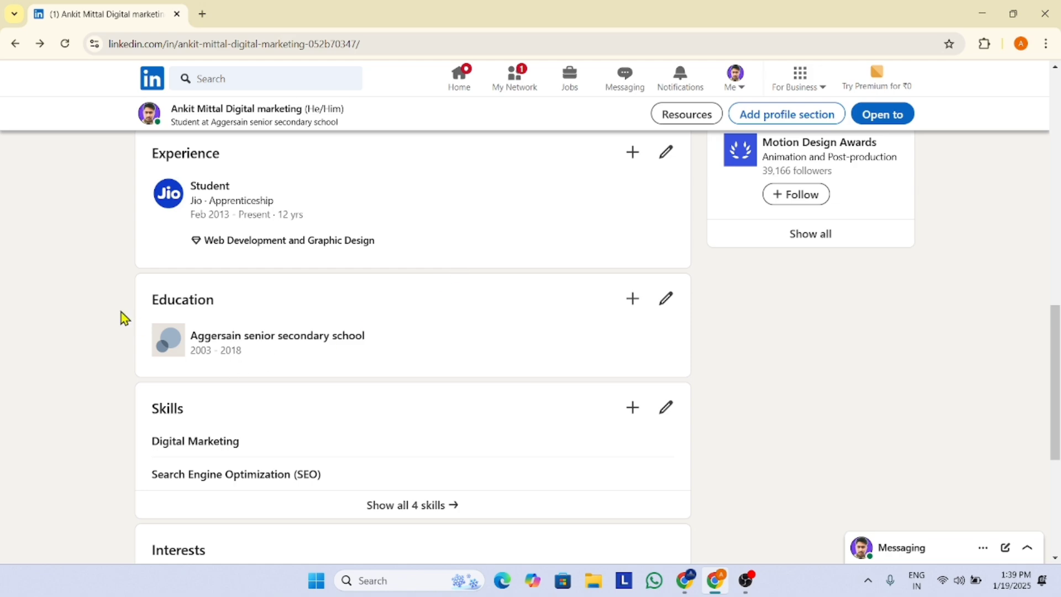
scroll(298, 422, down, 4)
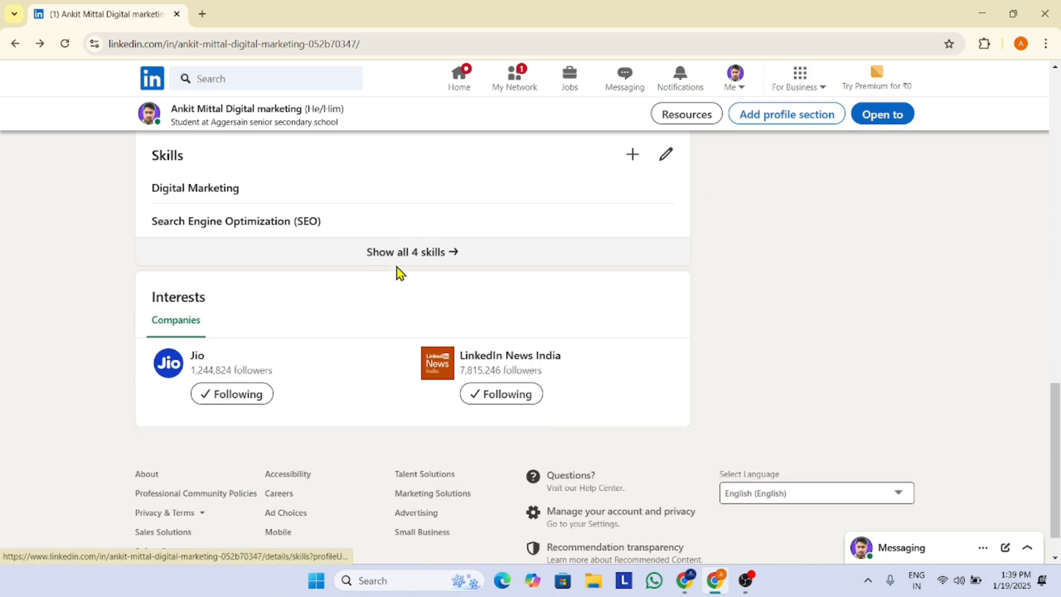
scroll(406, 288, up, 15)
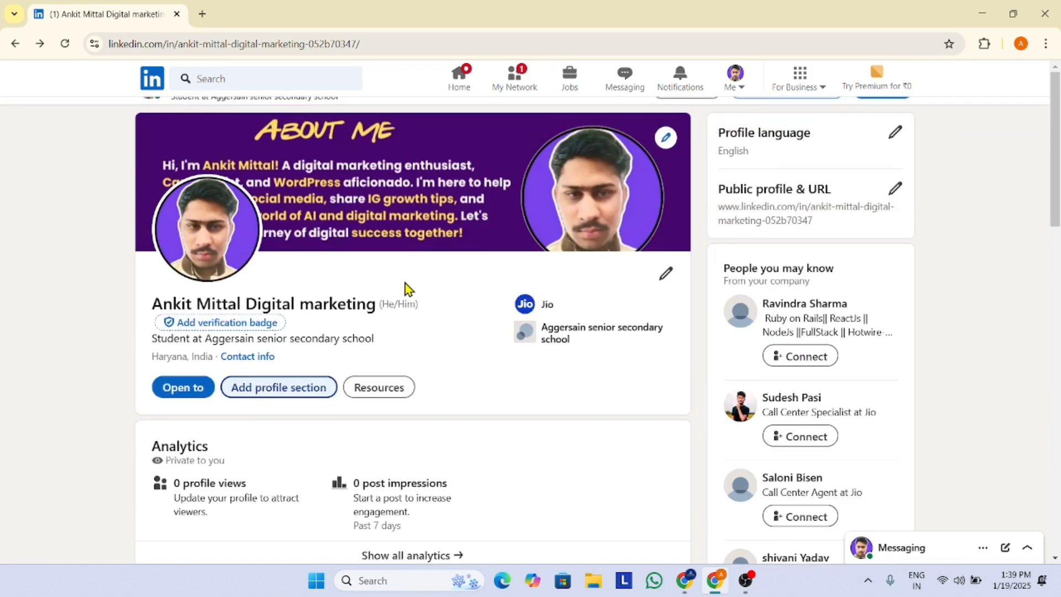
Review the core and recommended sections that can be added to the profile, and close the list without adding any.
click(274, 387)
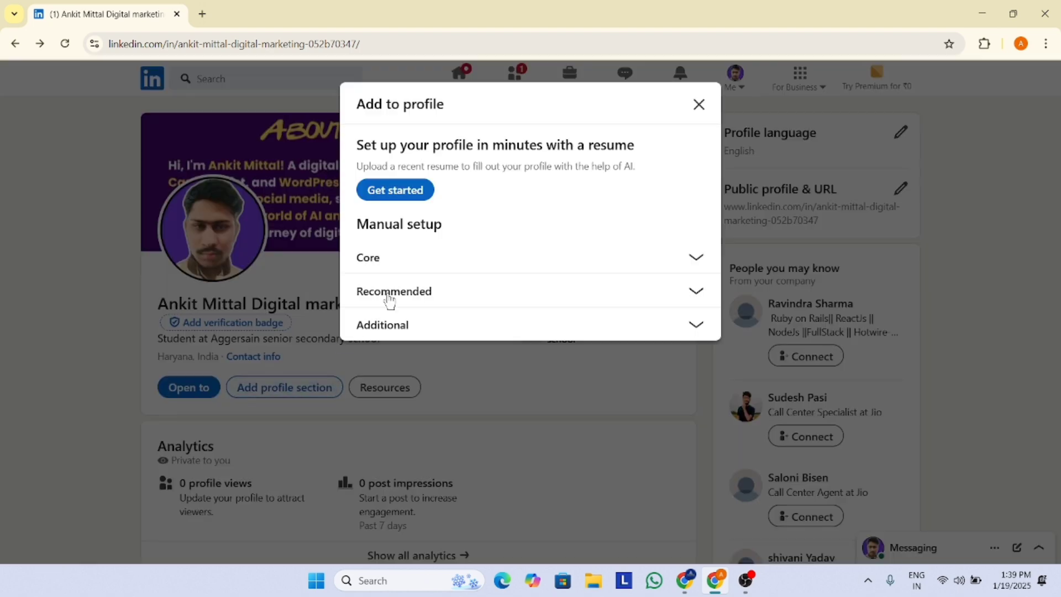
click(445, 265)
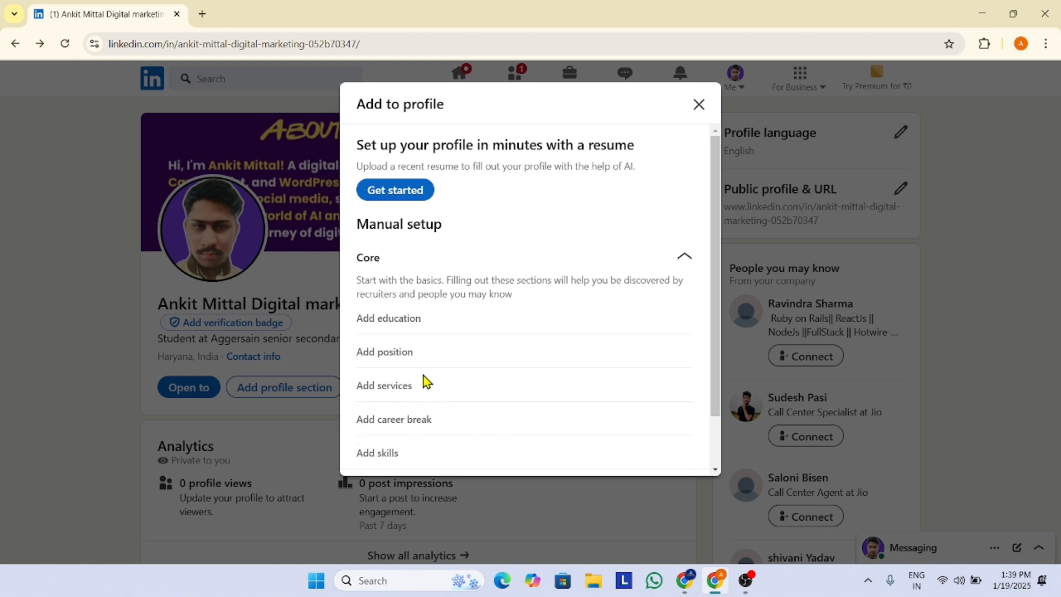
click(662, 246)
click(428, 294)
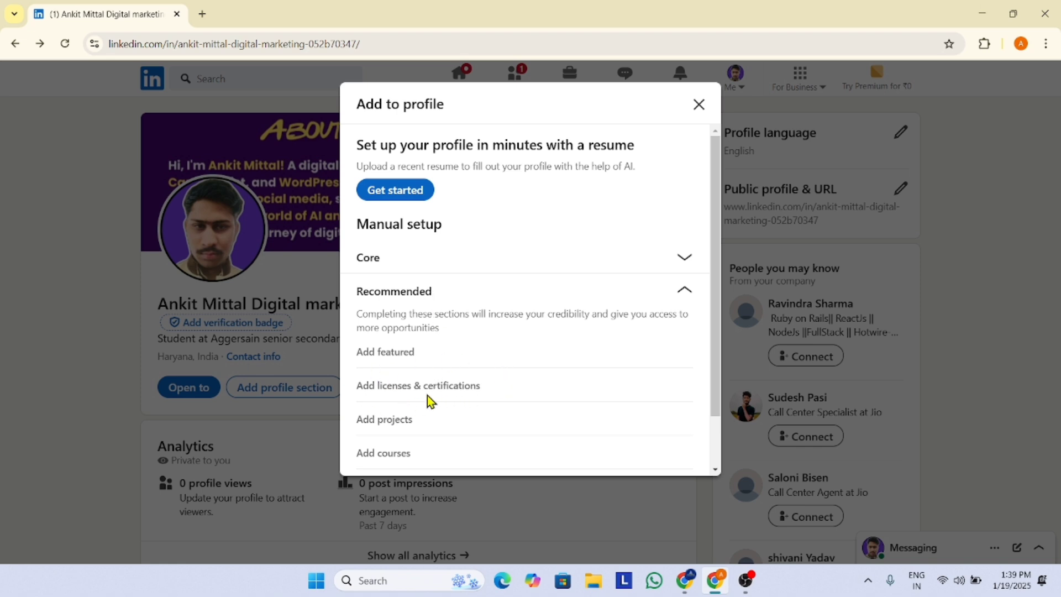
scroll(490, 396, down, 1)
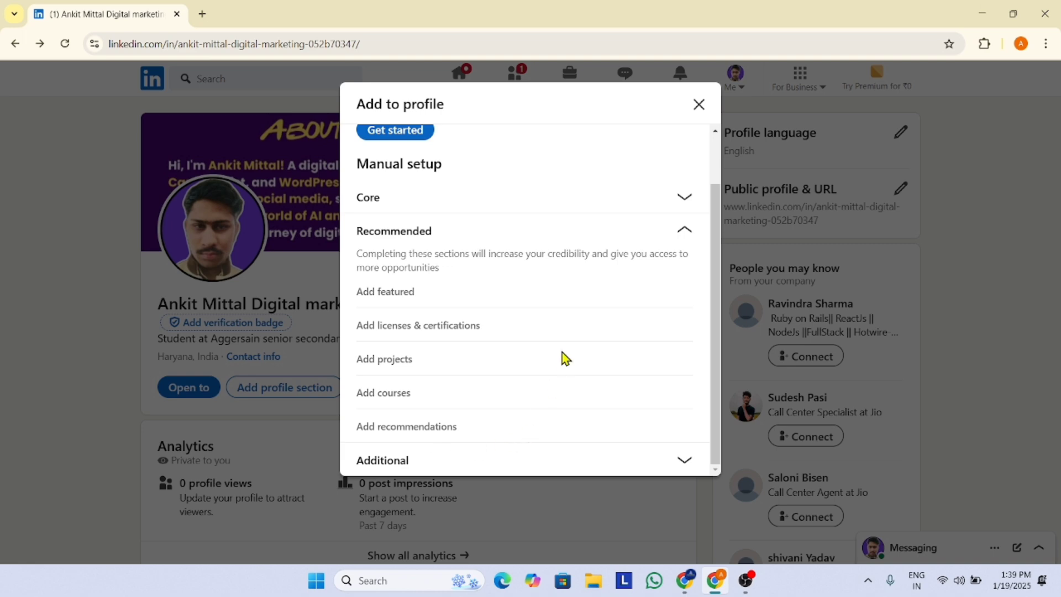
click(699, 104)
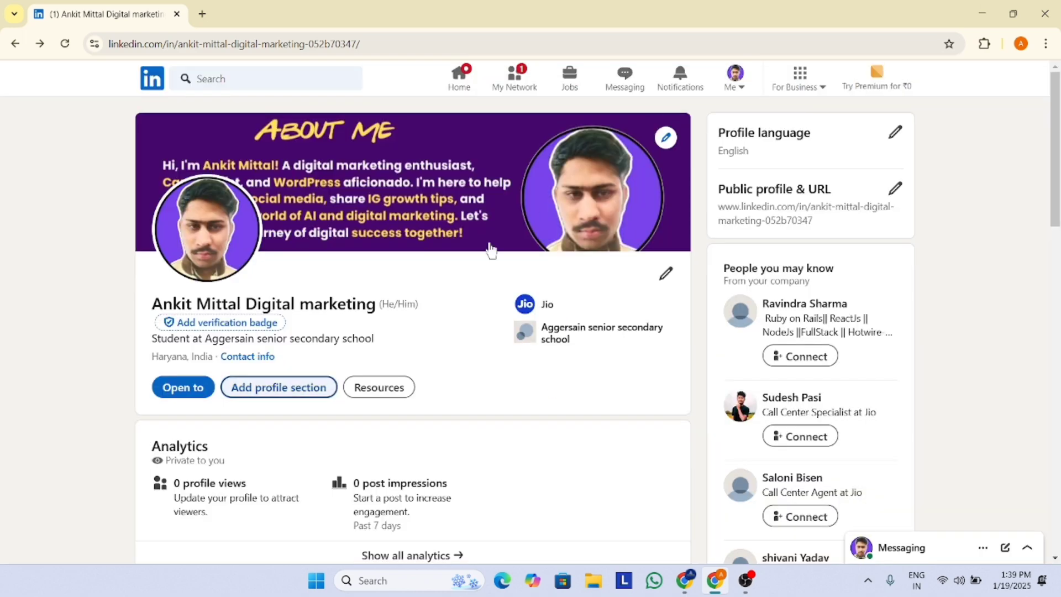
scroll(367, 260, down, 10)
scroll(398, 306, down, 5)
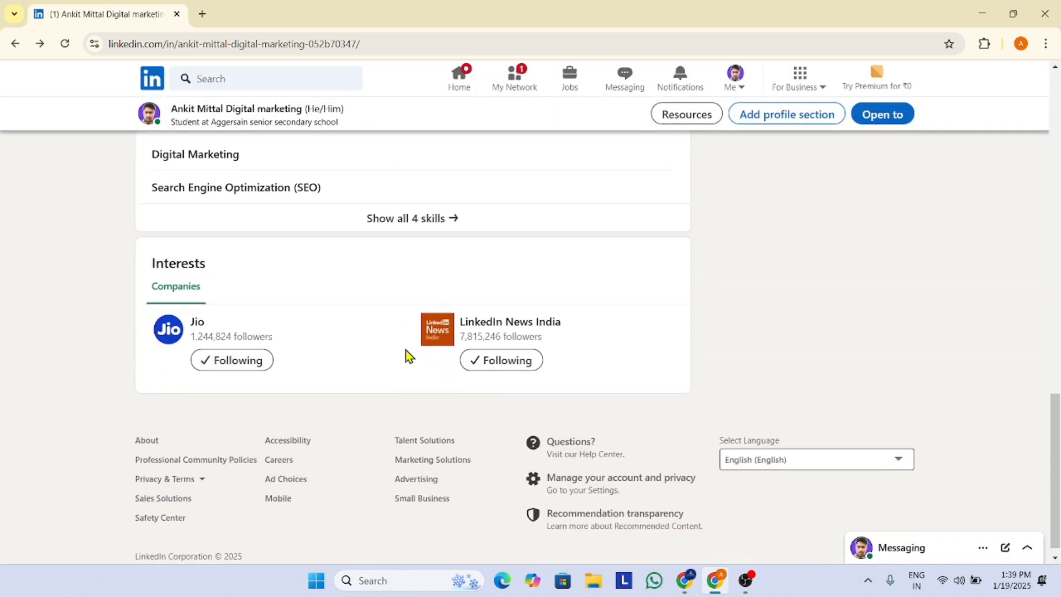
scroll(393, 228, up, 15)
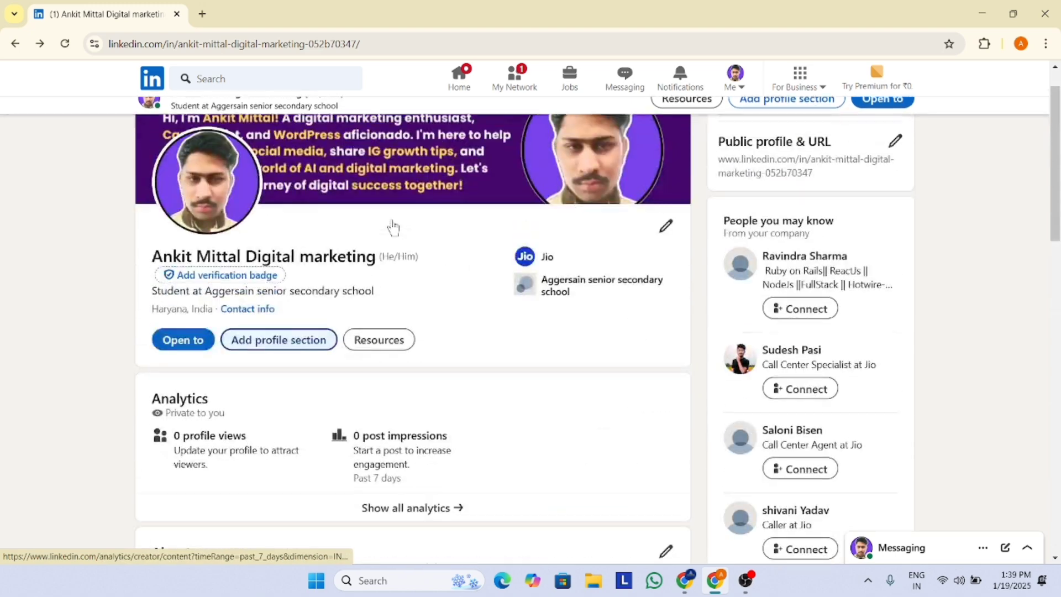